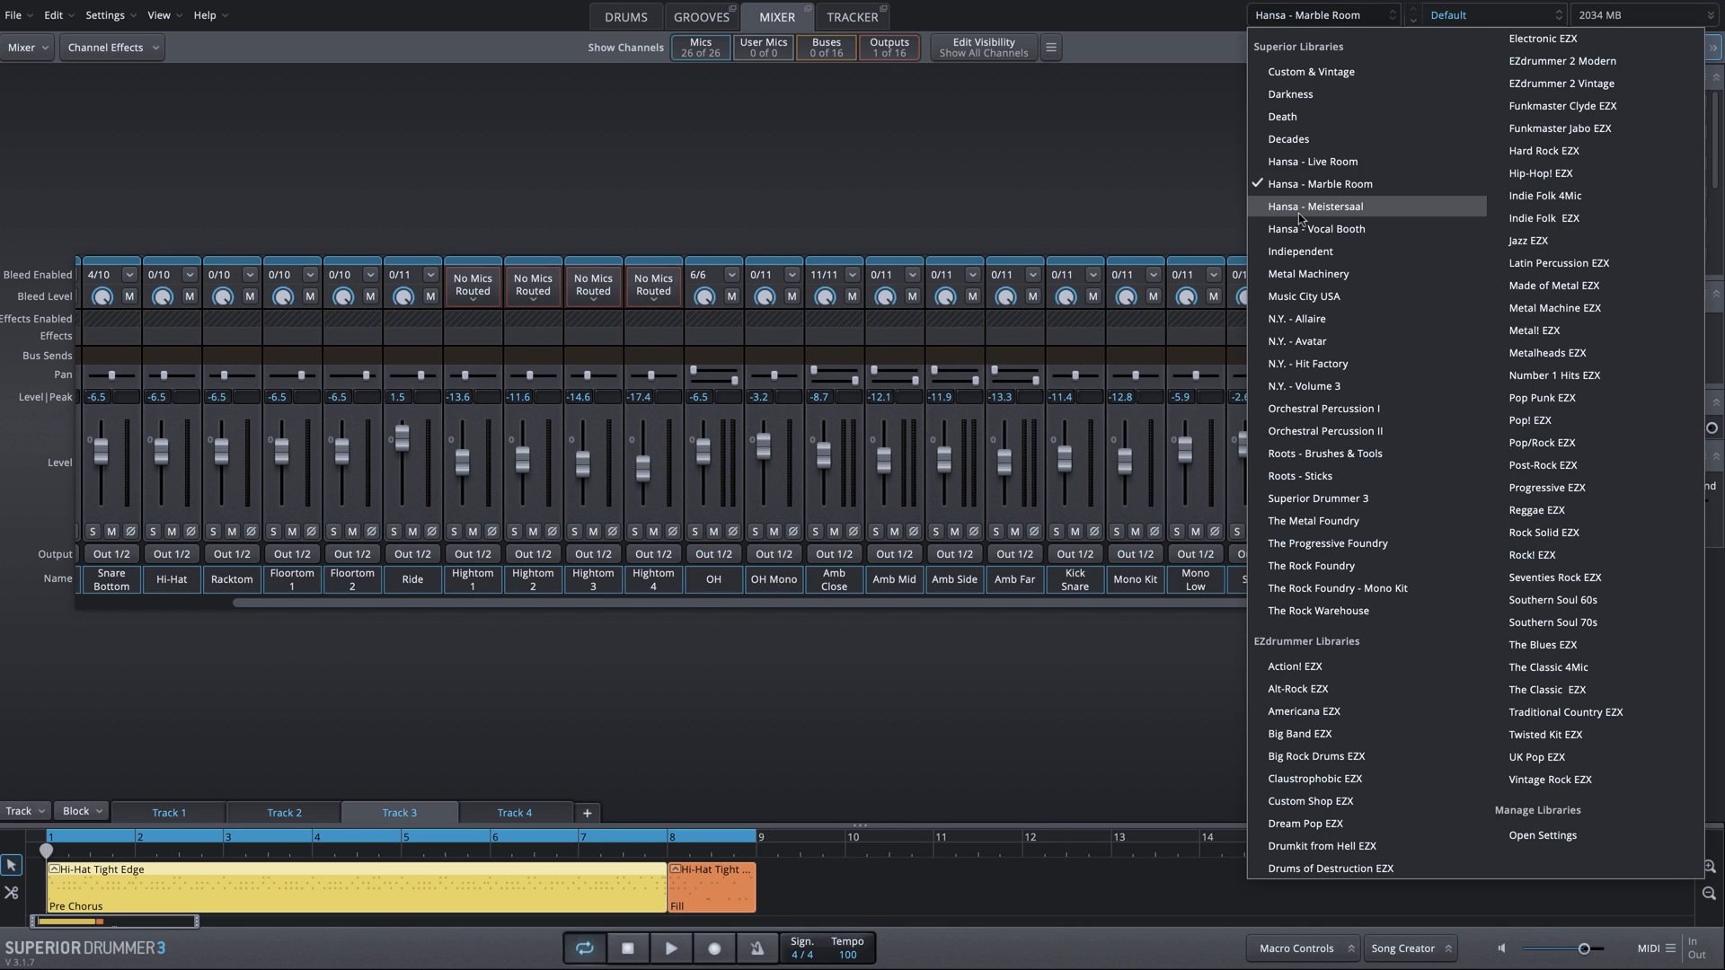
Step: Load the Hansa - Live Room library and enable bleed from all instruments on the Comp 1178, Comp Helios and Mono Comp channels
left_click(1299, 210)
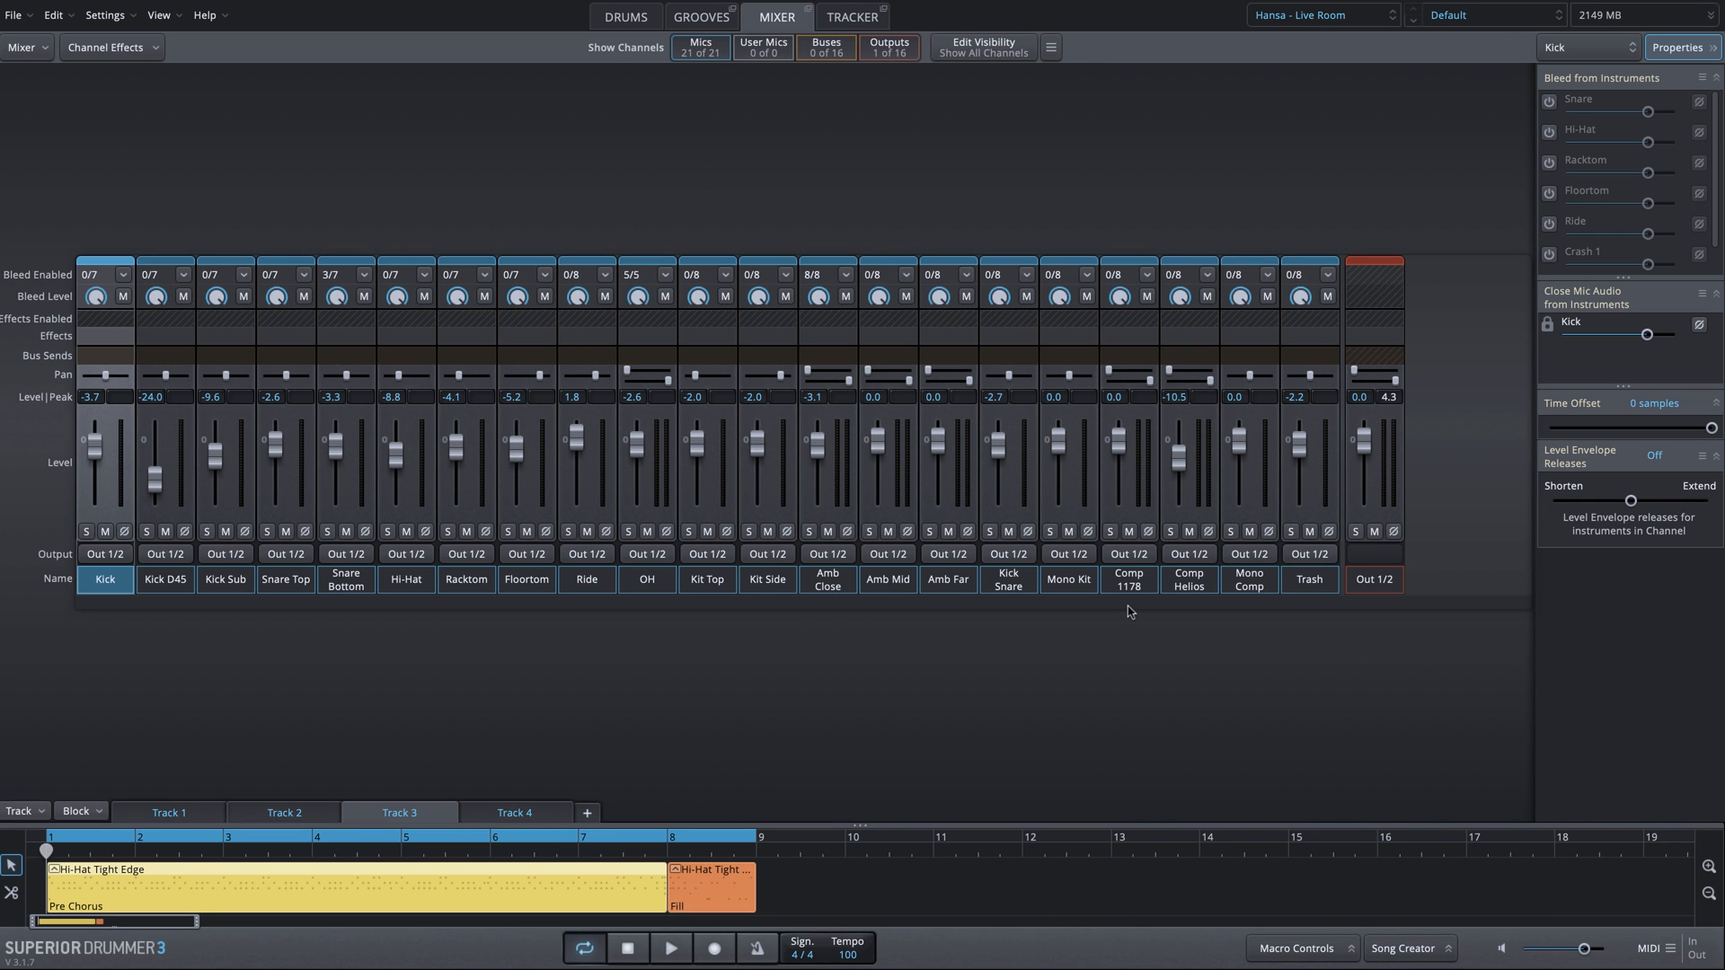
left_click(1257, 583)
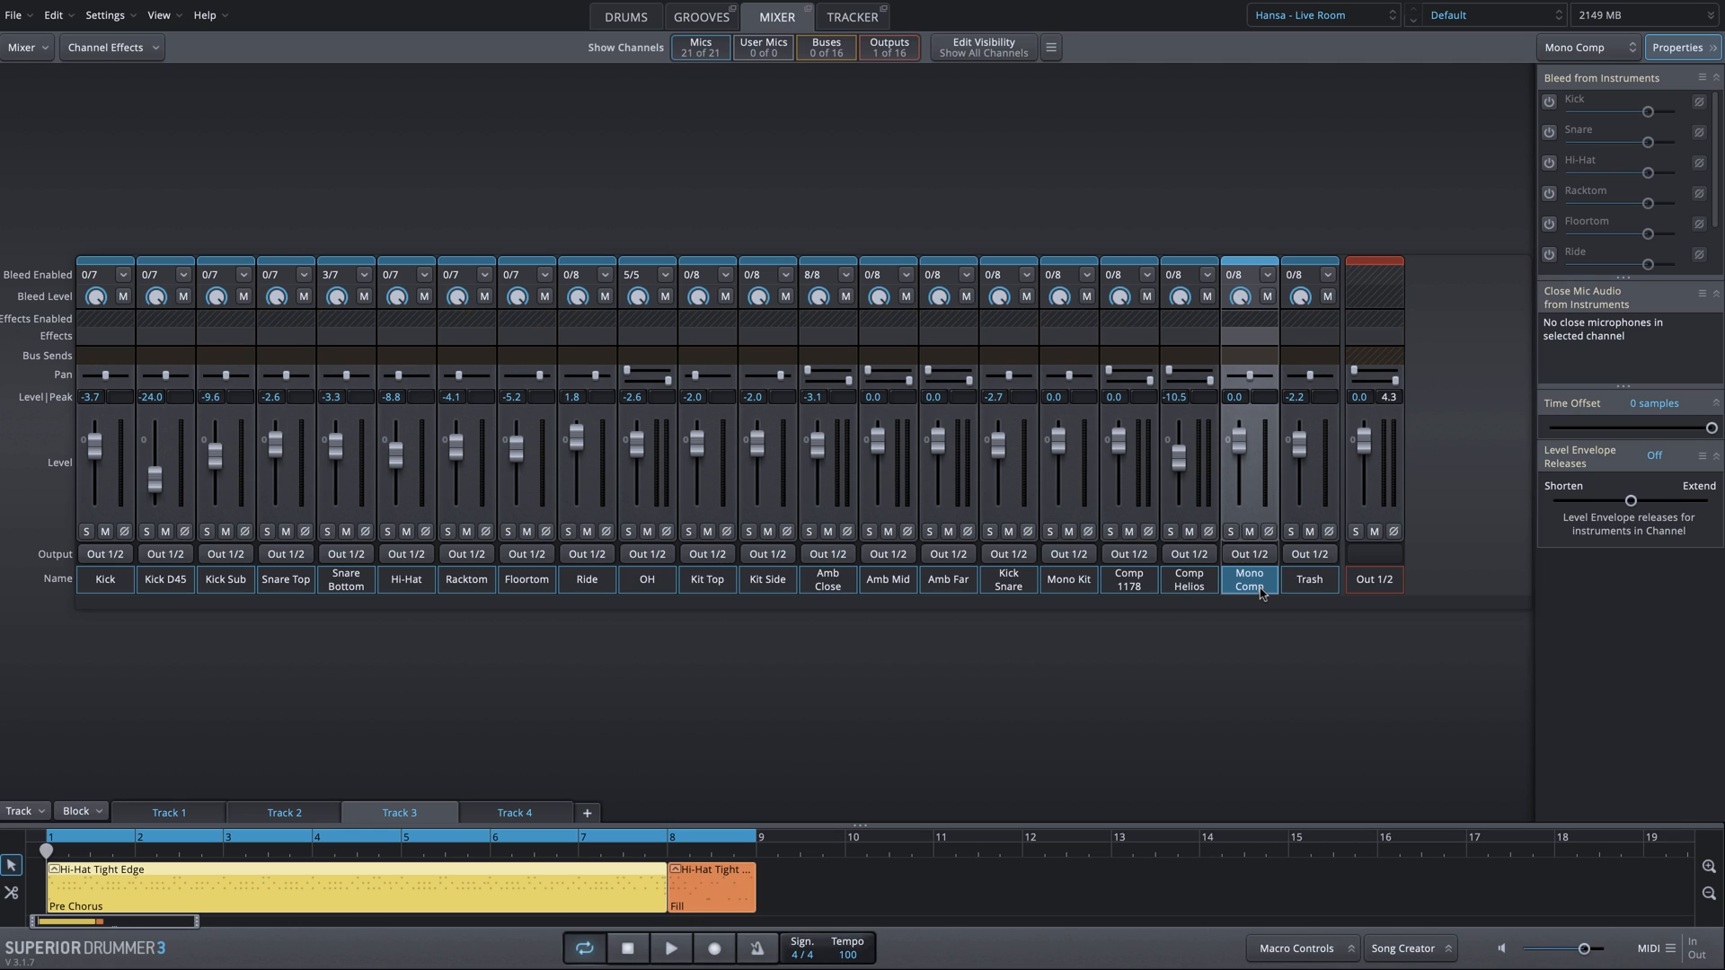
left_click(1188, 579)
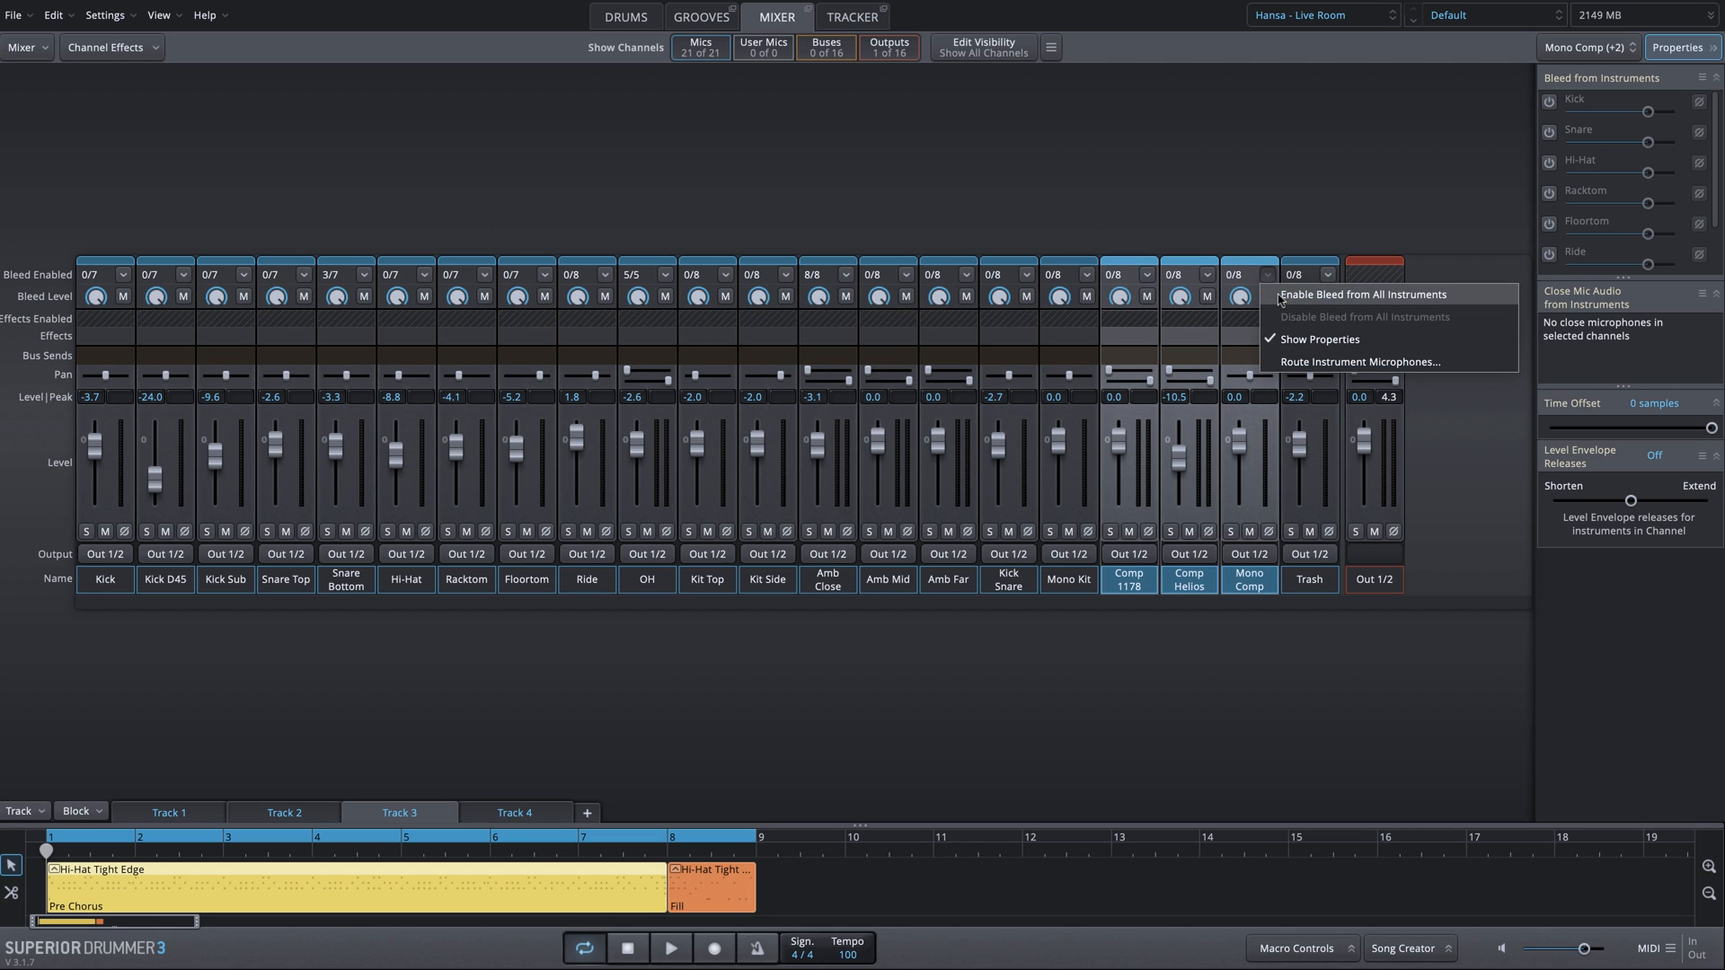
left_click(1280, 299)
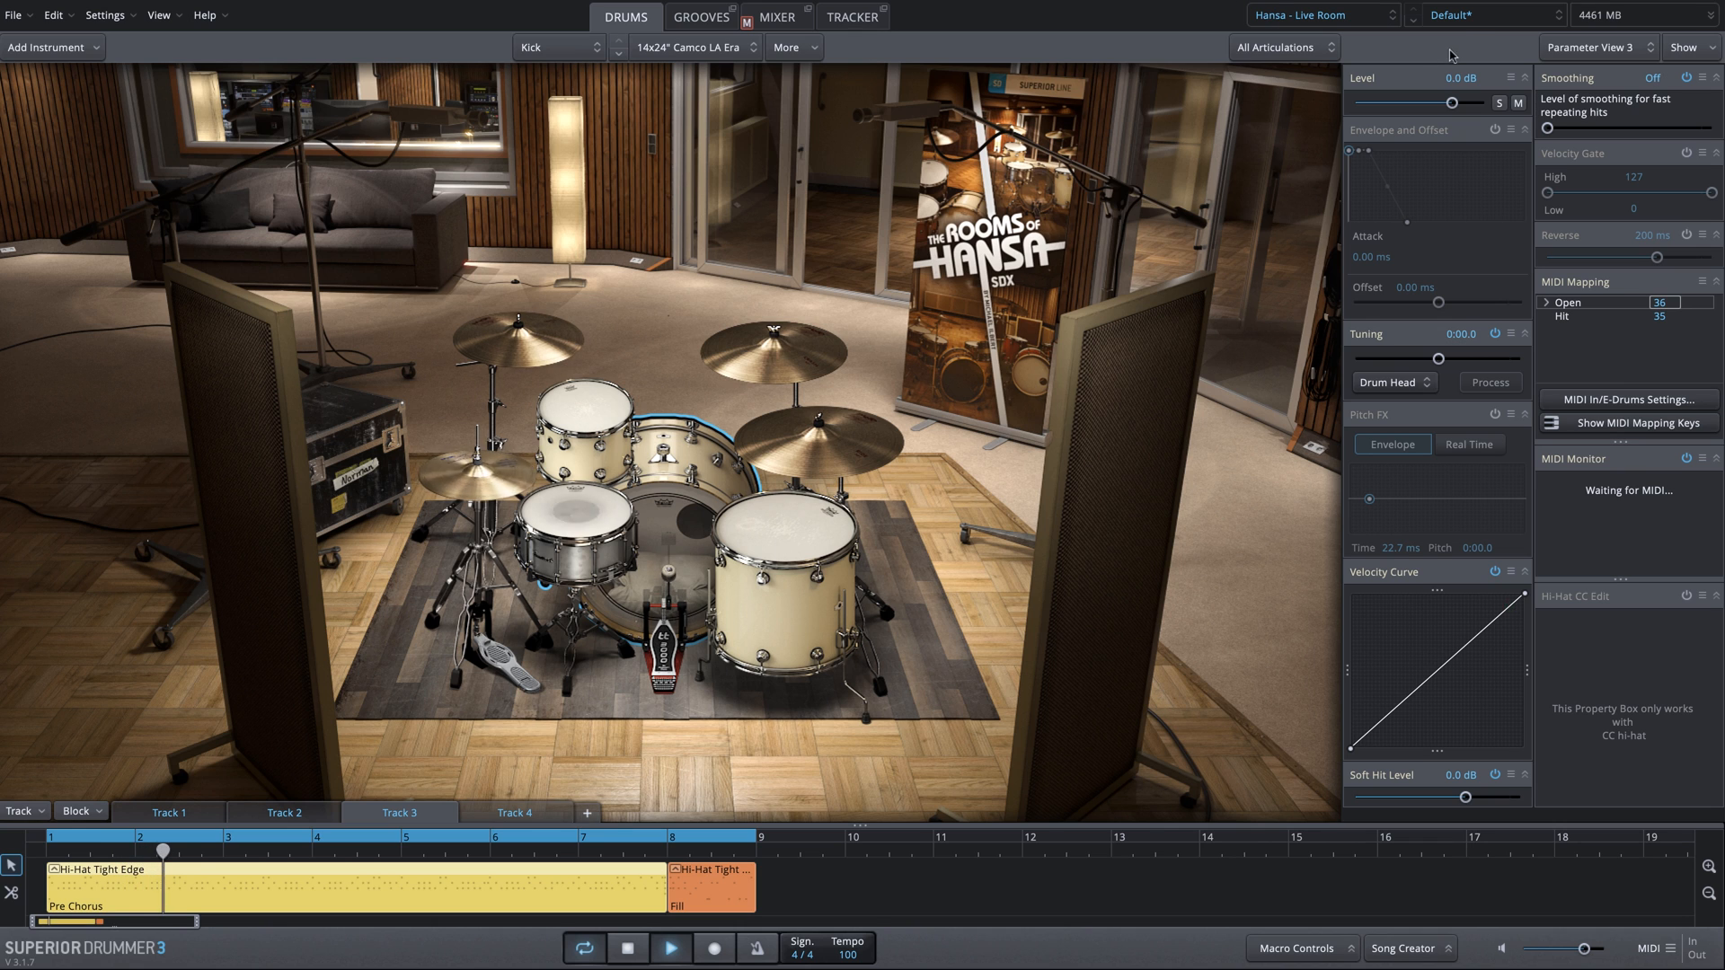
Step: In the mixer, unmute Comp 1178 during playback, lower its level to -5.9 dB and mute it again
left_click(777, 17)
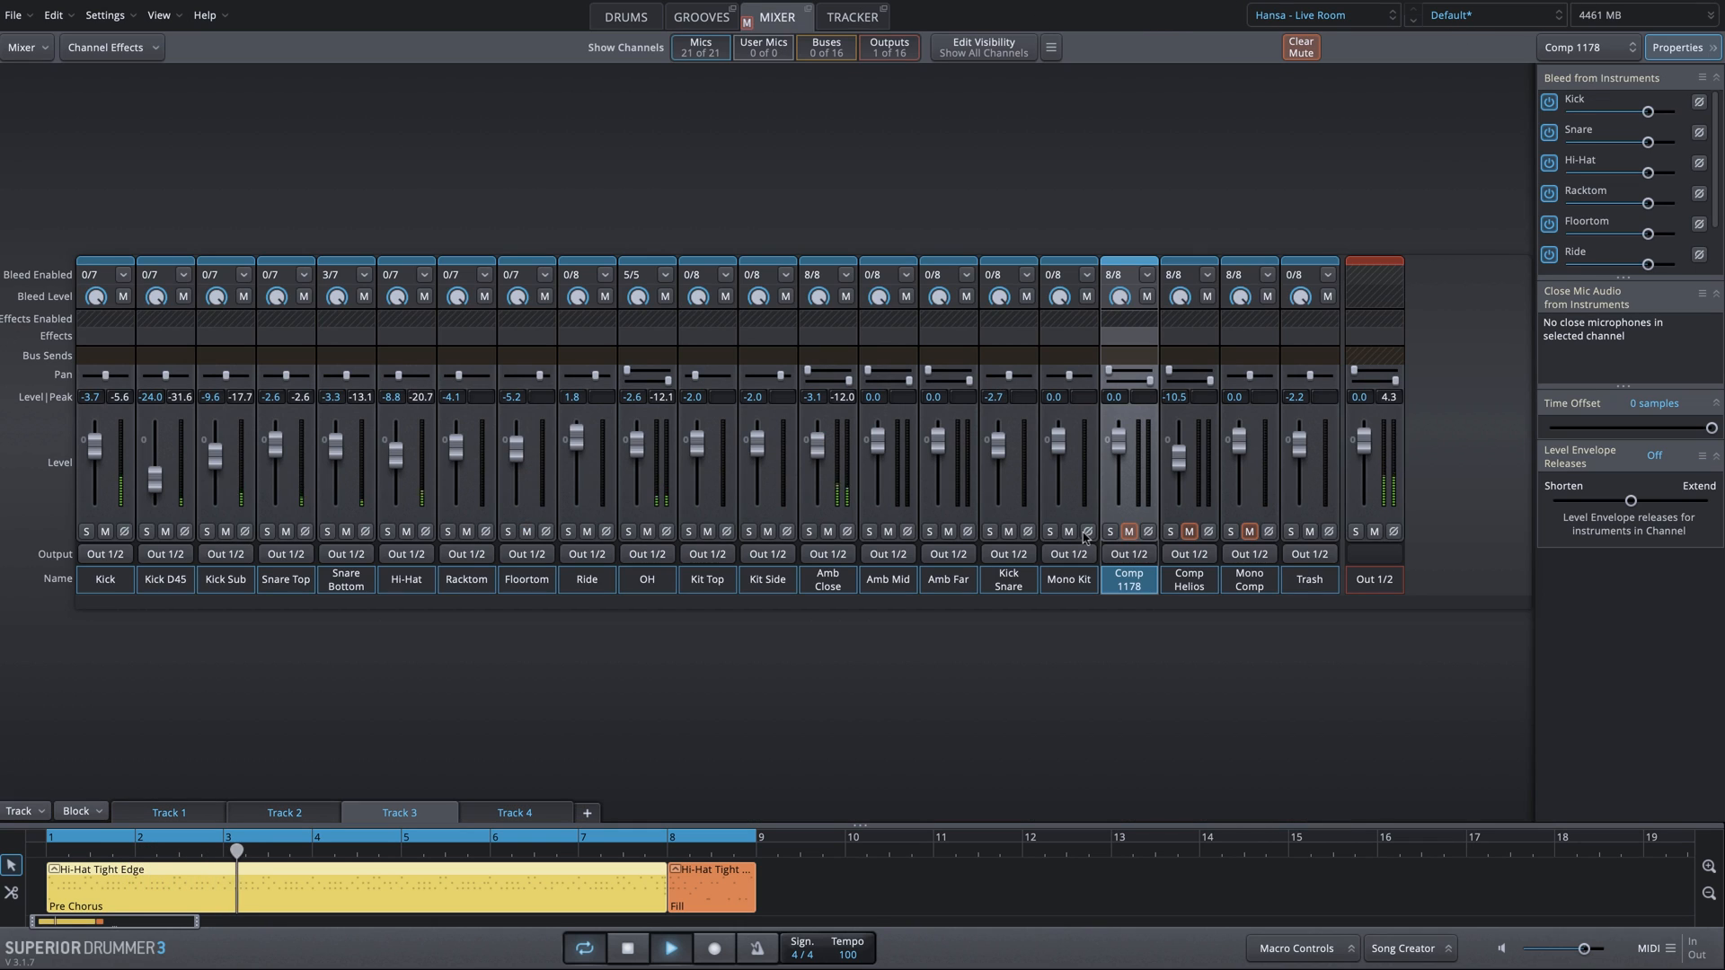
left_click(1129, 532)
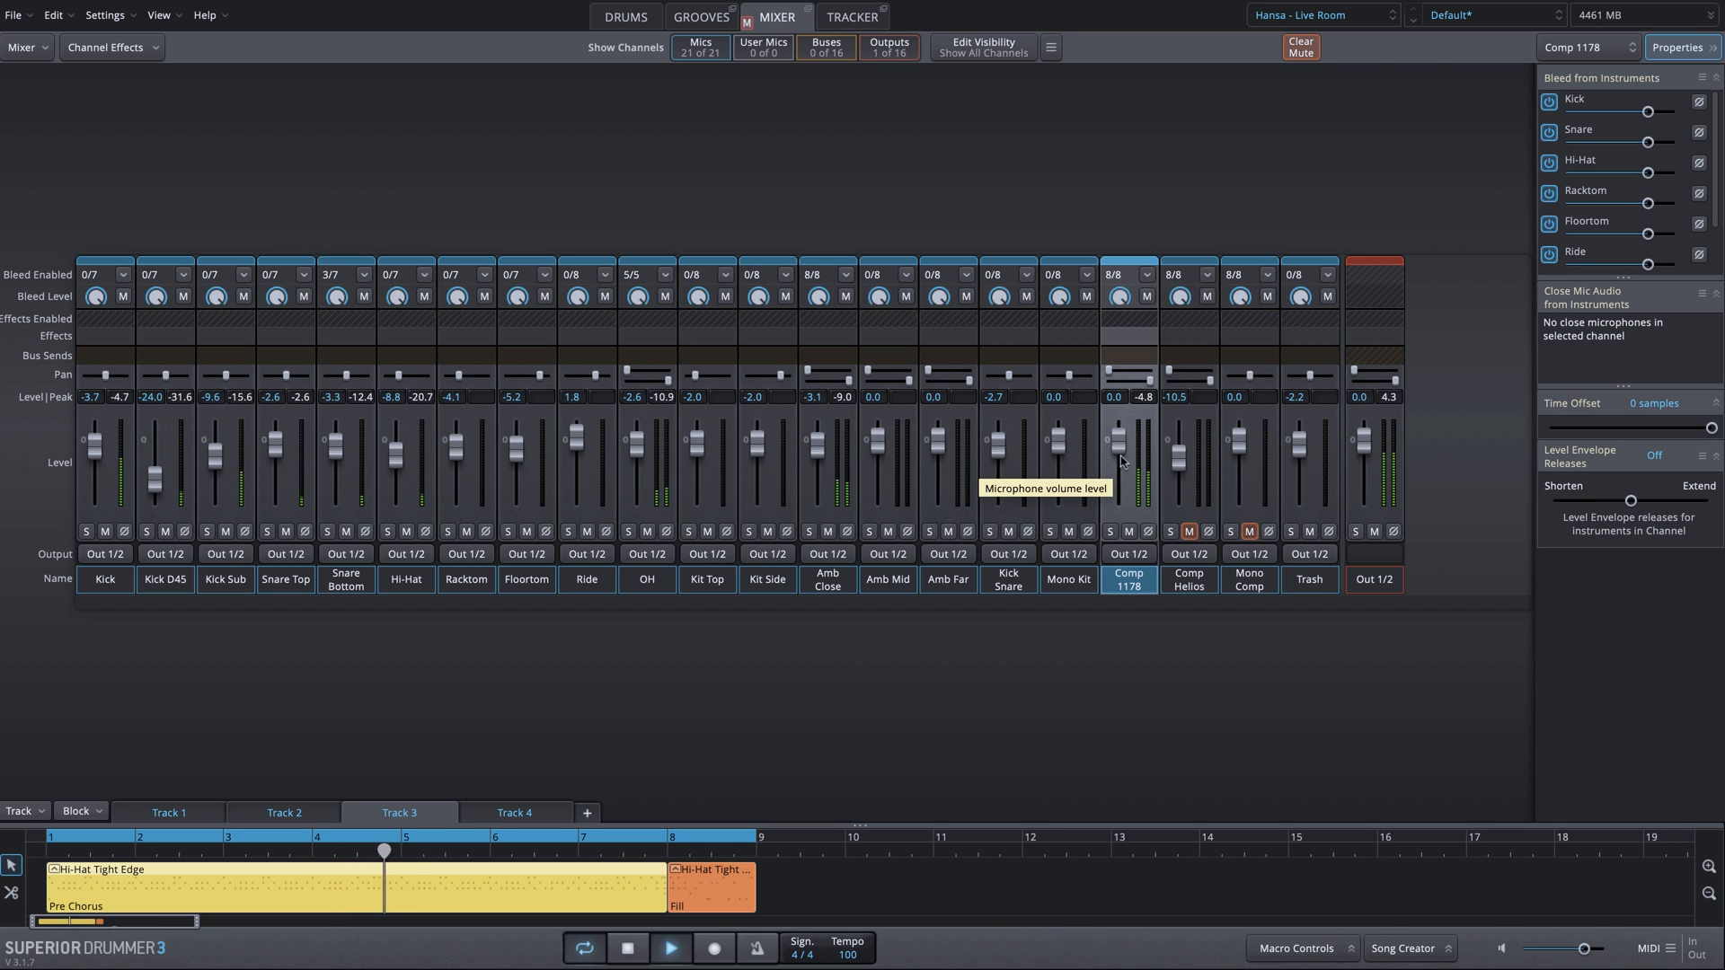
left_click_drag(1119, 442, 1121, 462)
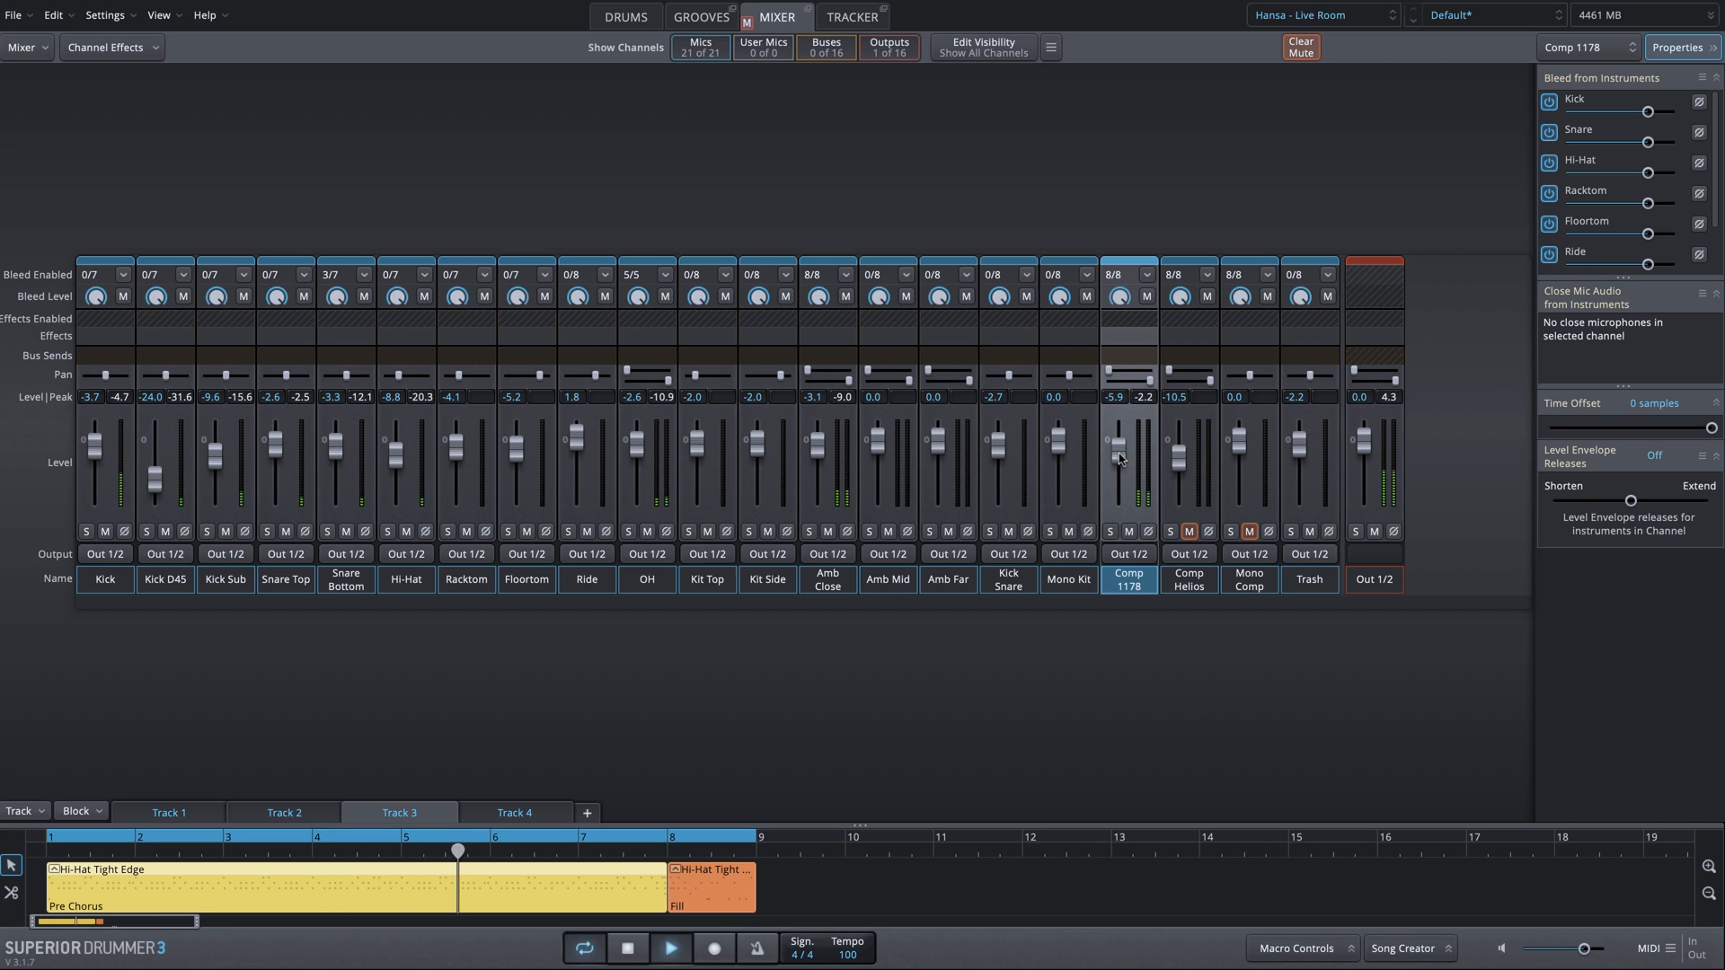
left_click(1129, 532)
Step: Unmute Comp Helios, lower its level to -13.3 dB and mute it again
left_click(1189, 532)
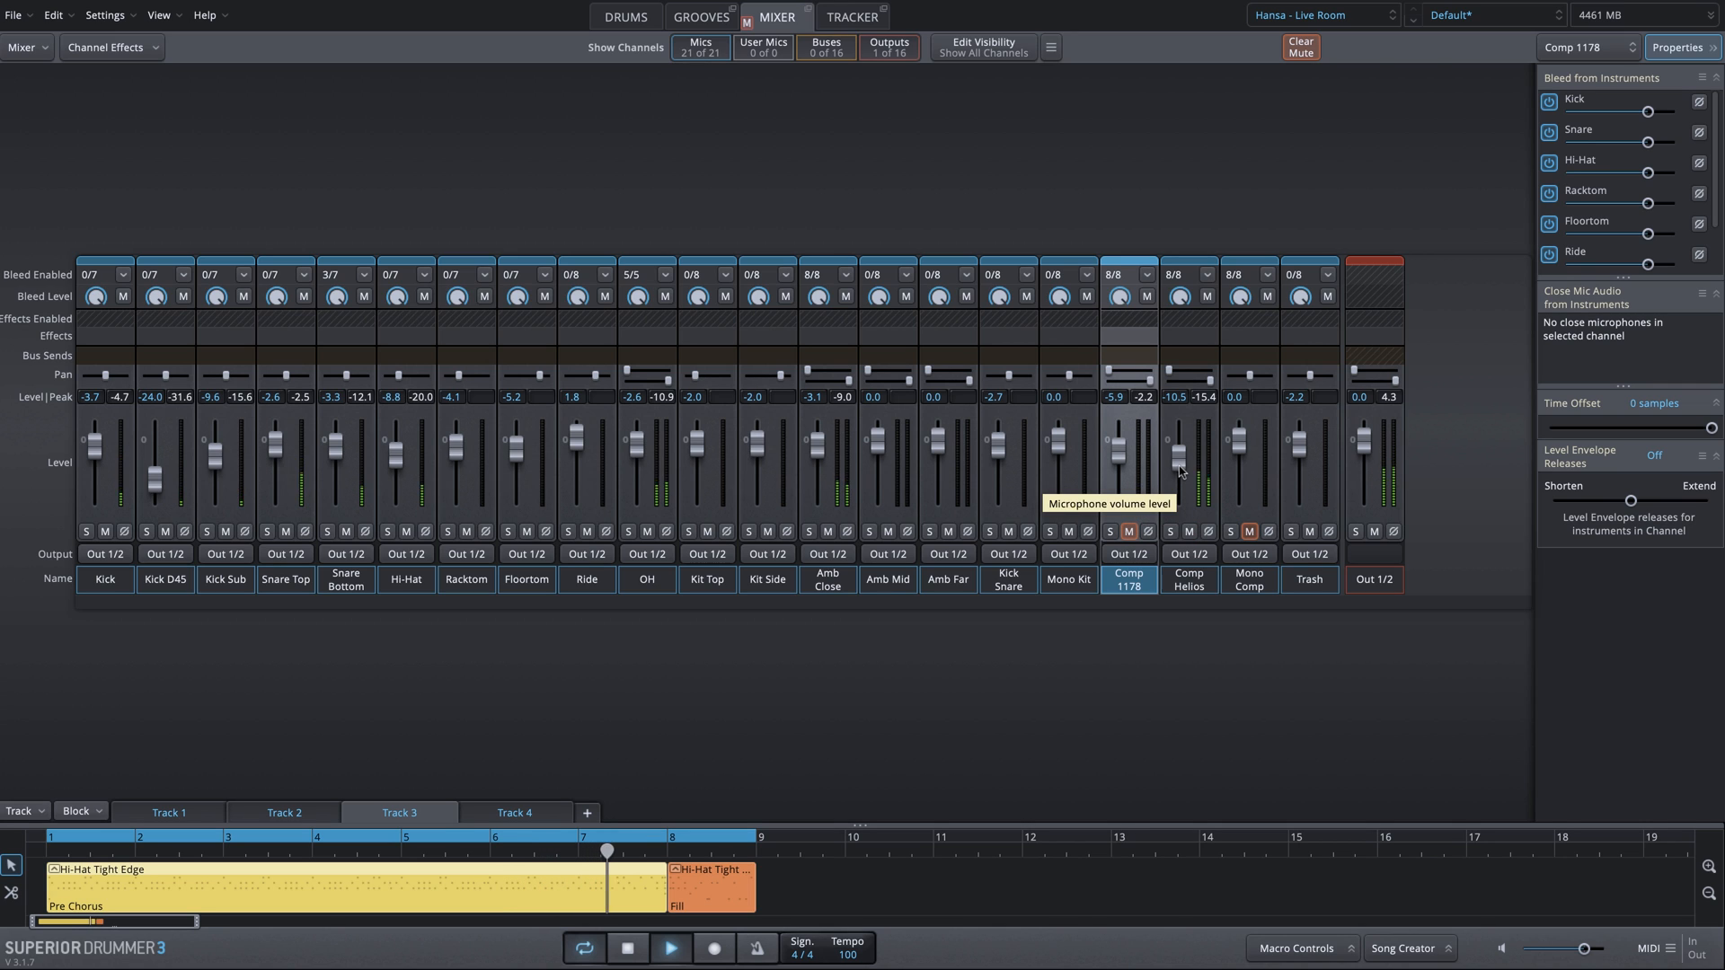
left_click_drag(1180, 462, 1182, 477)
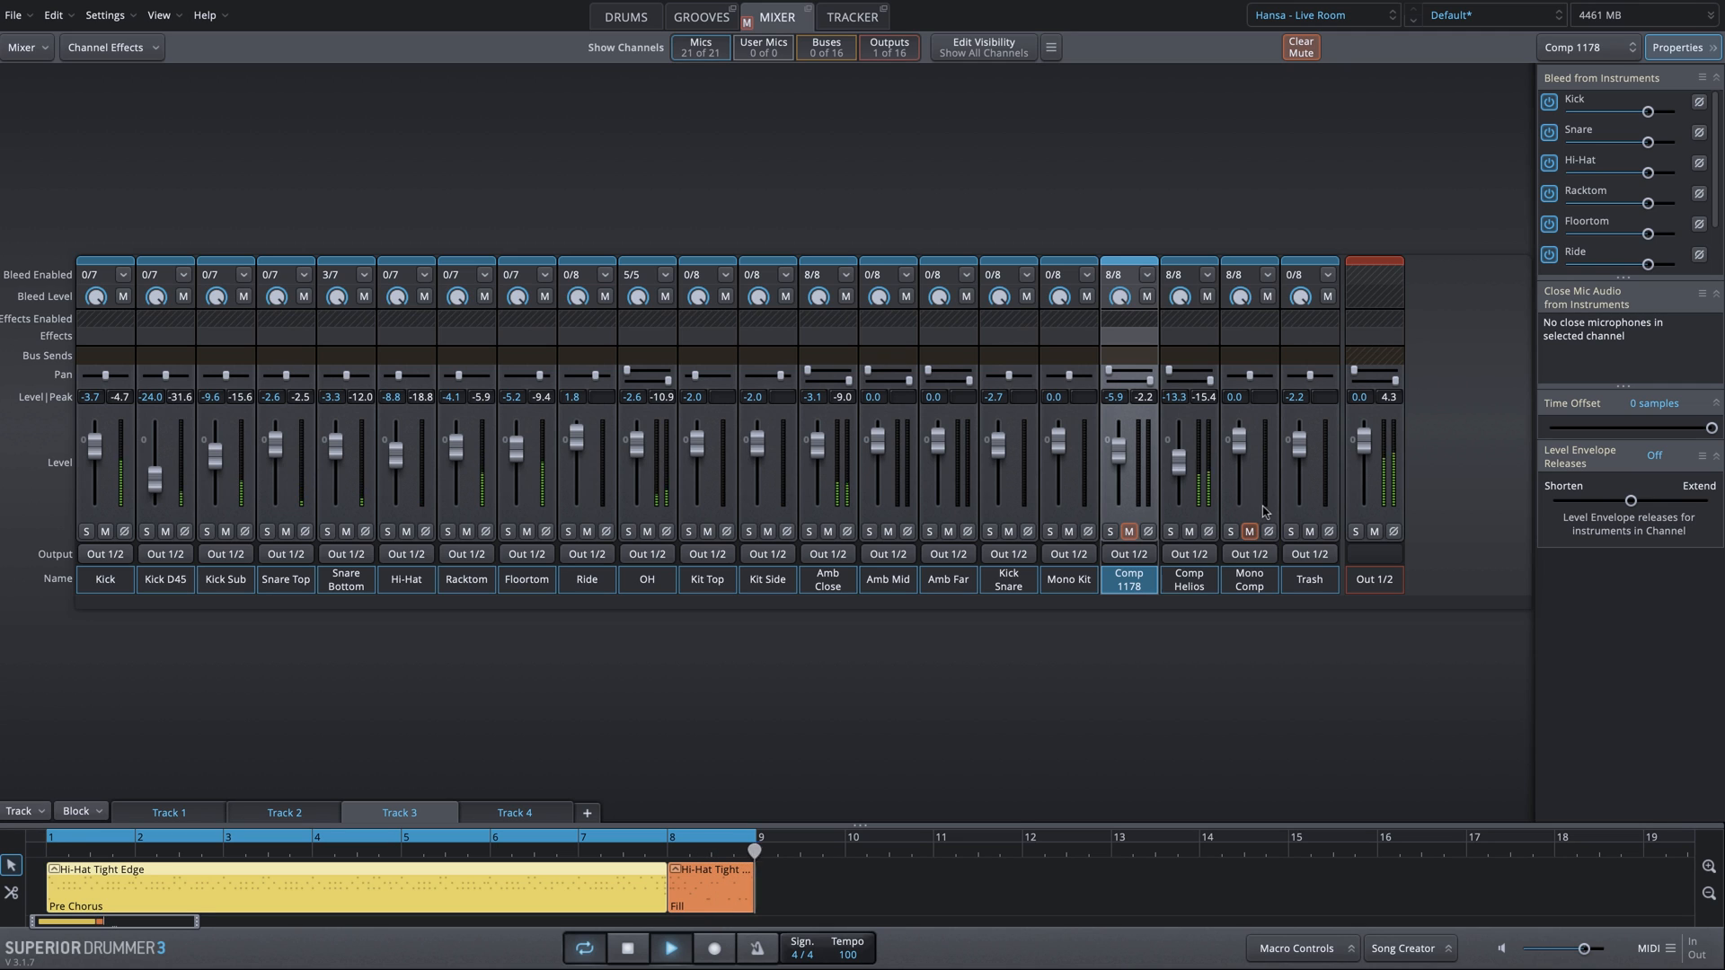
left_click(1189, 532)
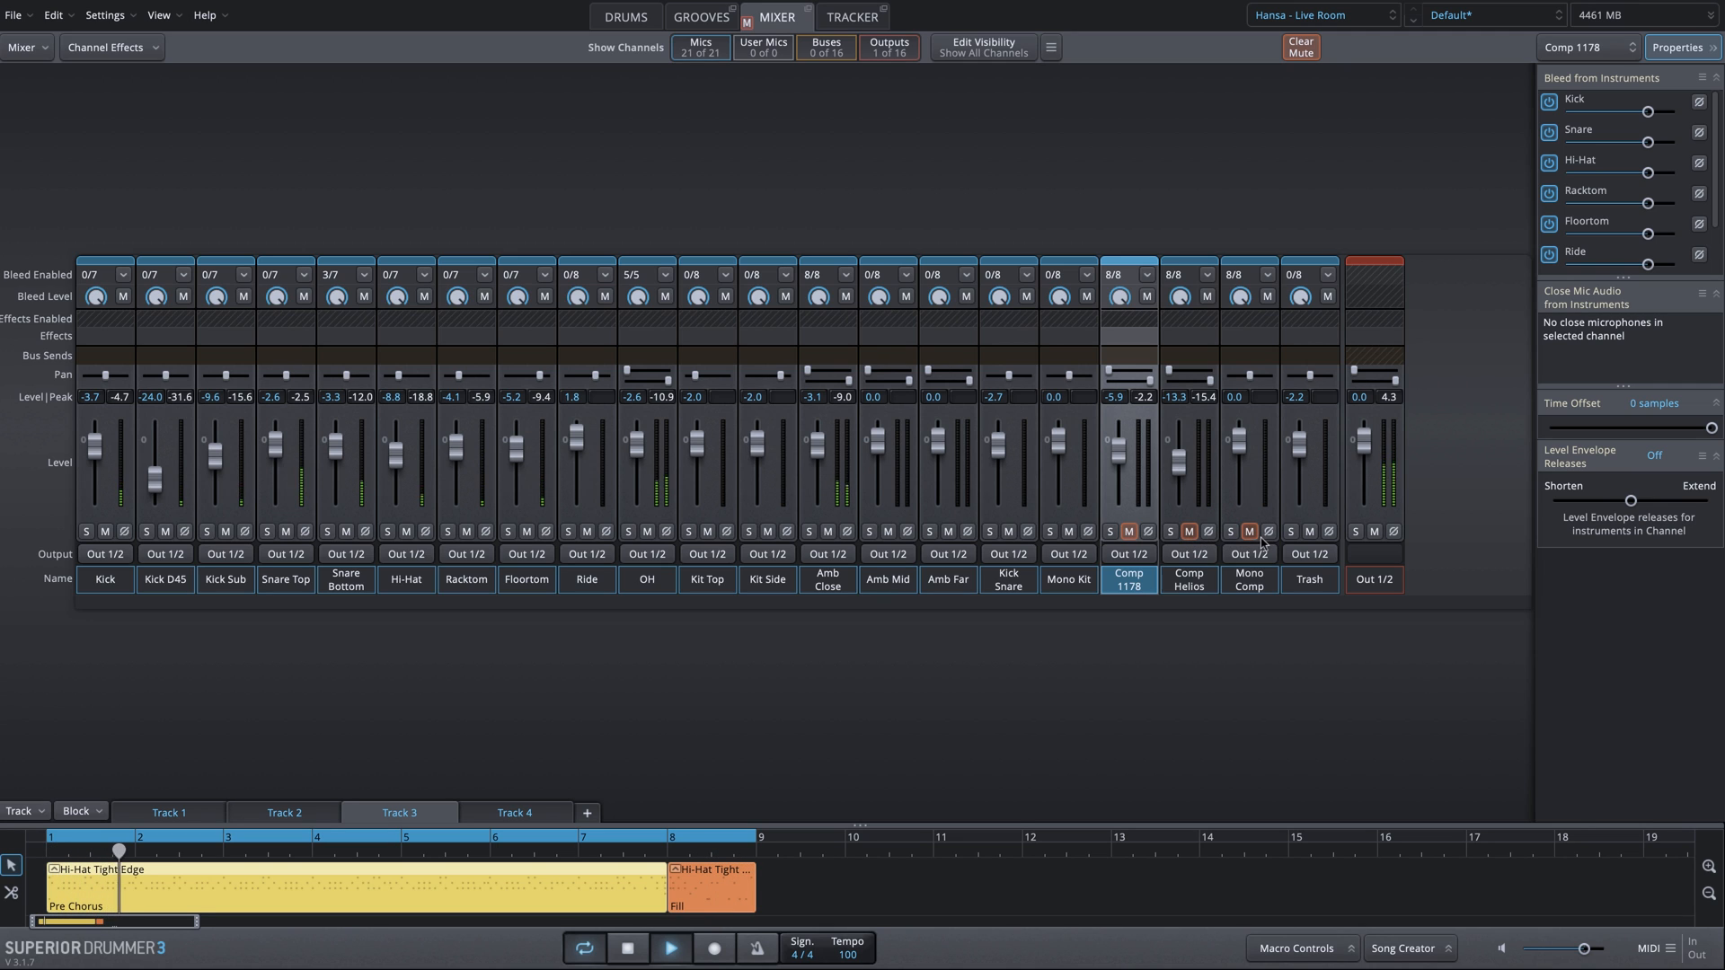
Step: Unmute Mono Comp, lower its level to -6.5 dB and mute it again
left_click(1249, 532)
left_click_drag(1241, 460, 1240, 467)
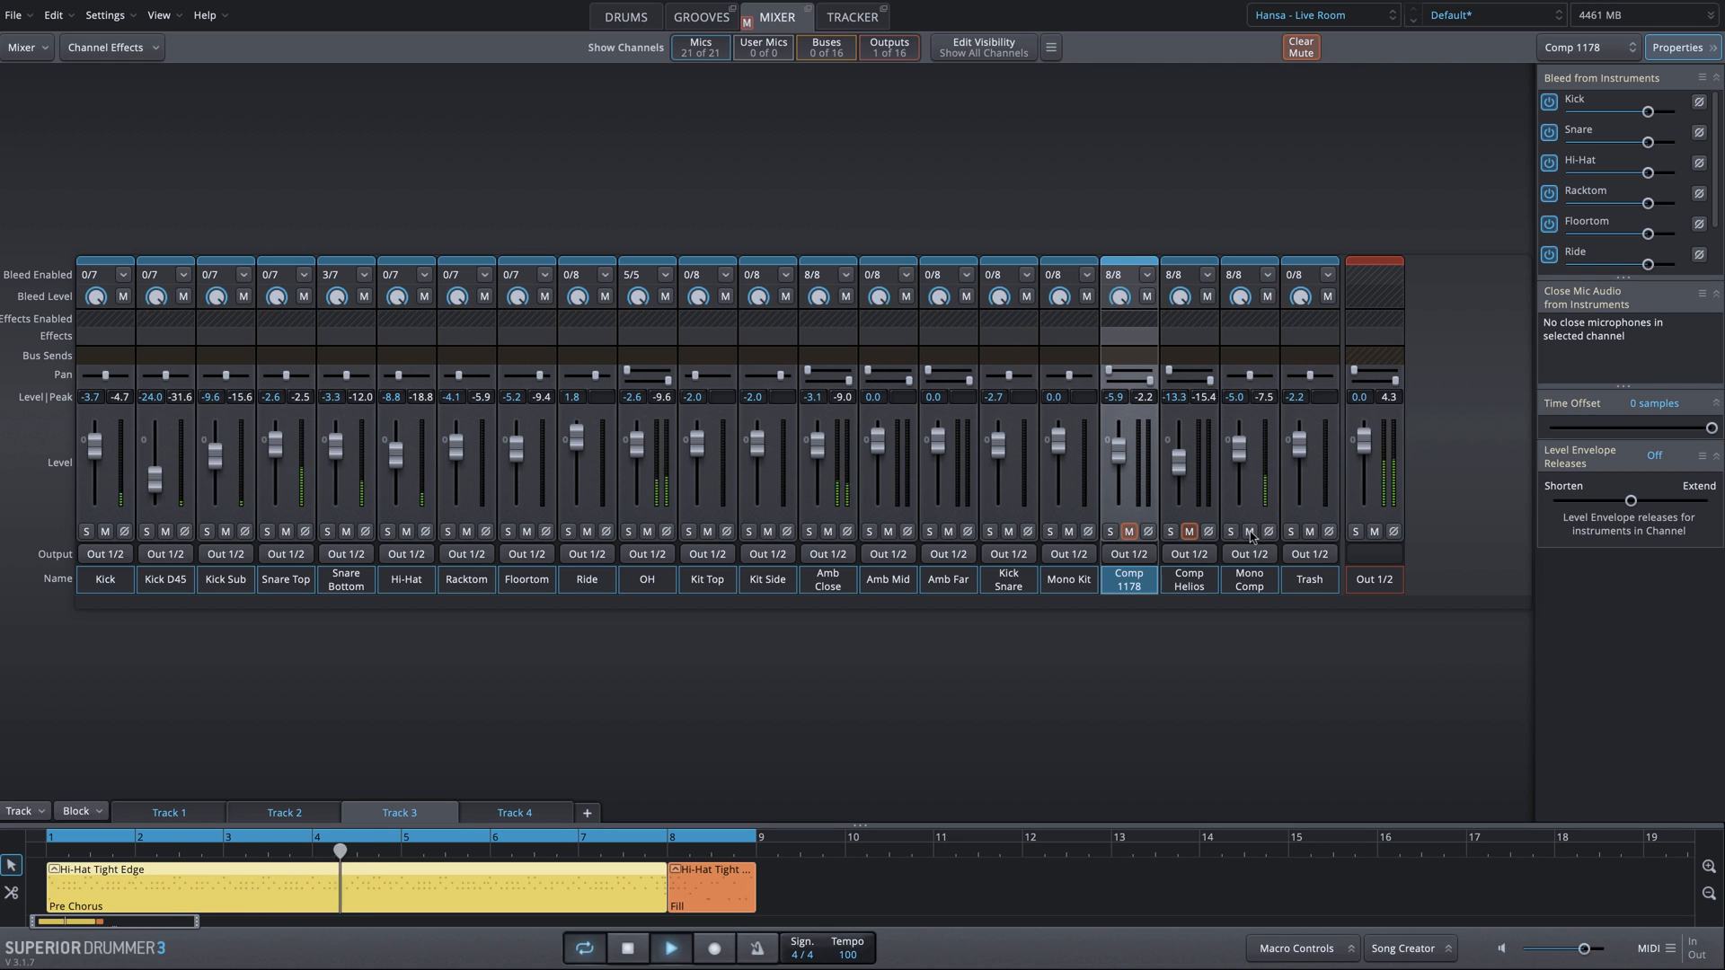
left_click_drag(1240, 460, 1242, 468)
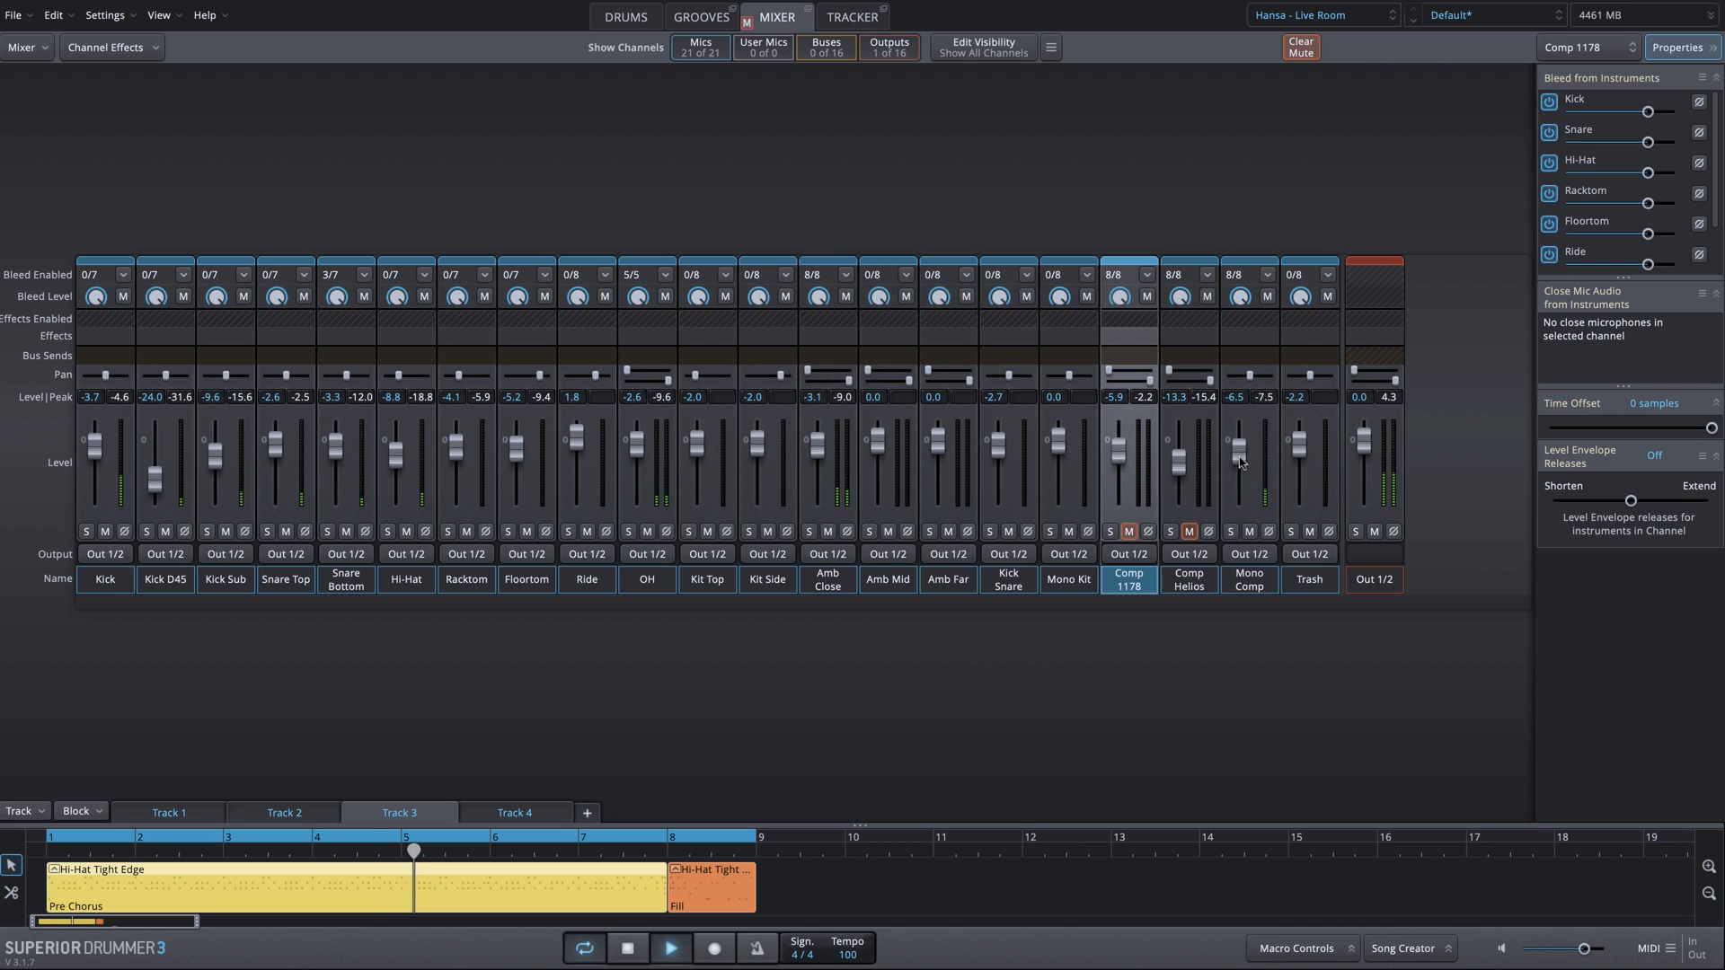
left_click(1249, 533)
Step: Unmute Comp 1178, Comp Helios and Mono Comp together and lower them as a group to -9.6, -17.0 and -10.2 dB
left_click(1249, 576, "shift")
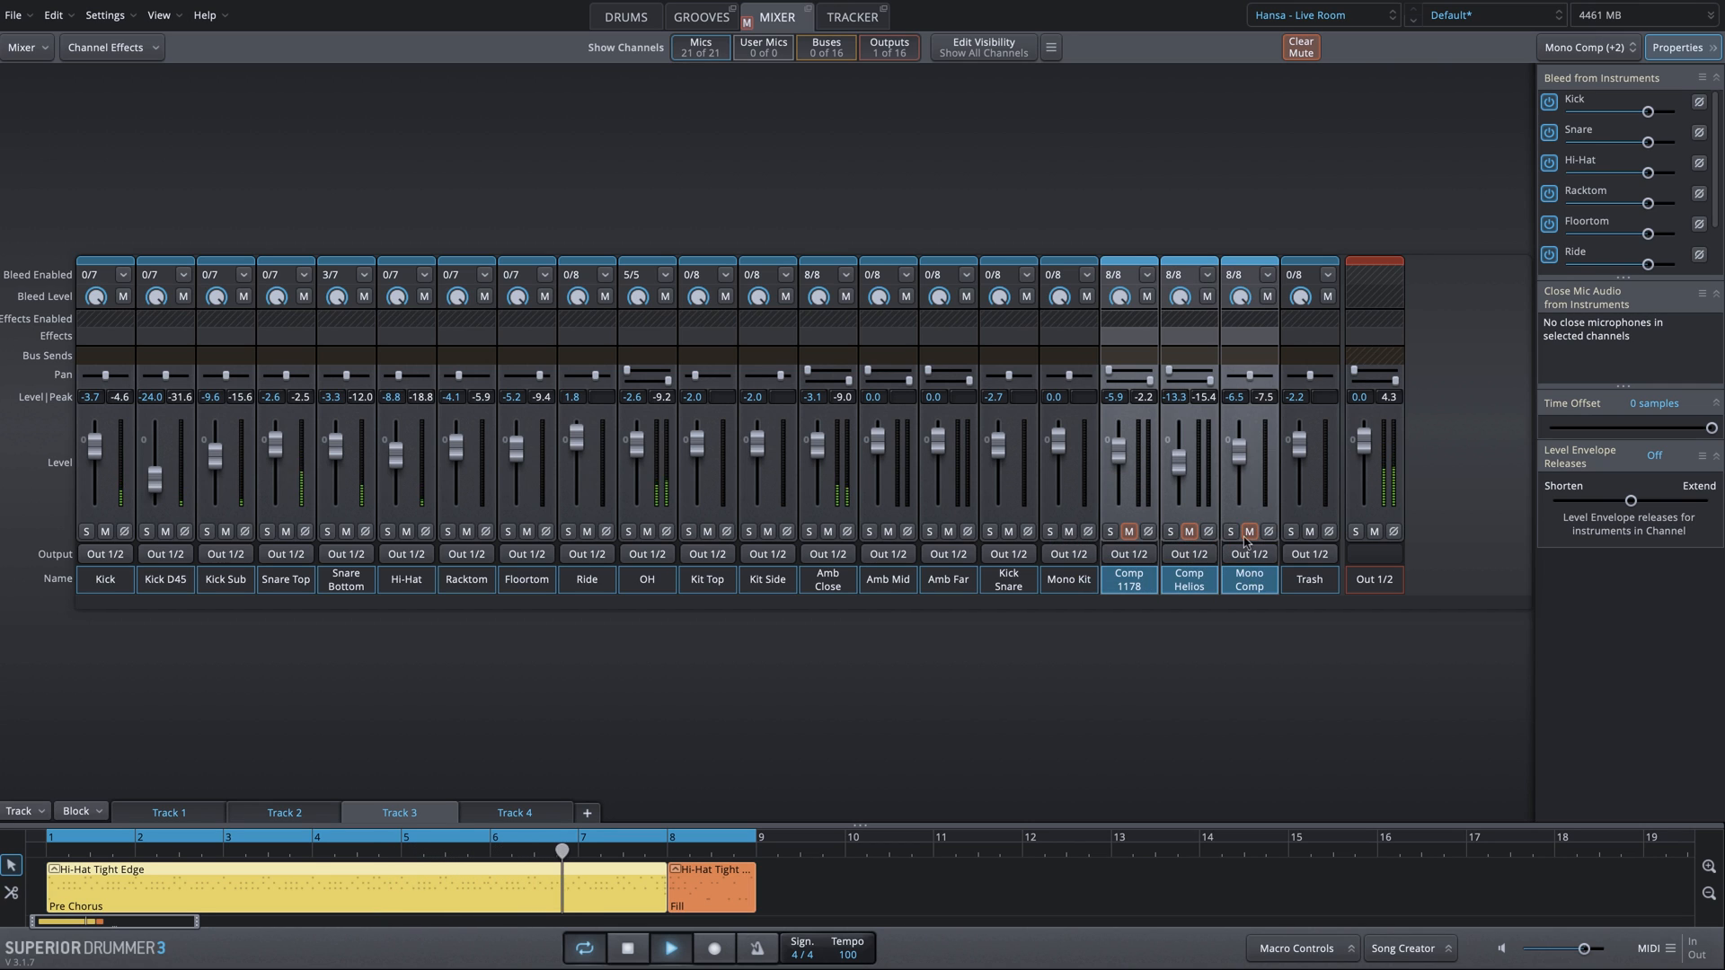
left_click(1249, 532)
left_click_drag(1182, 473, 1183, 481)
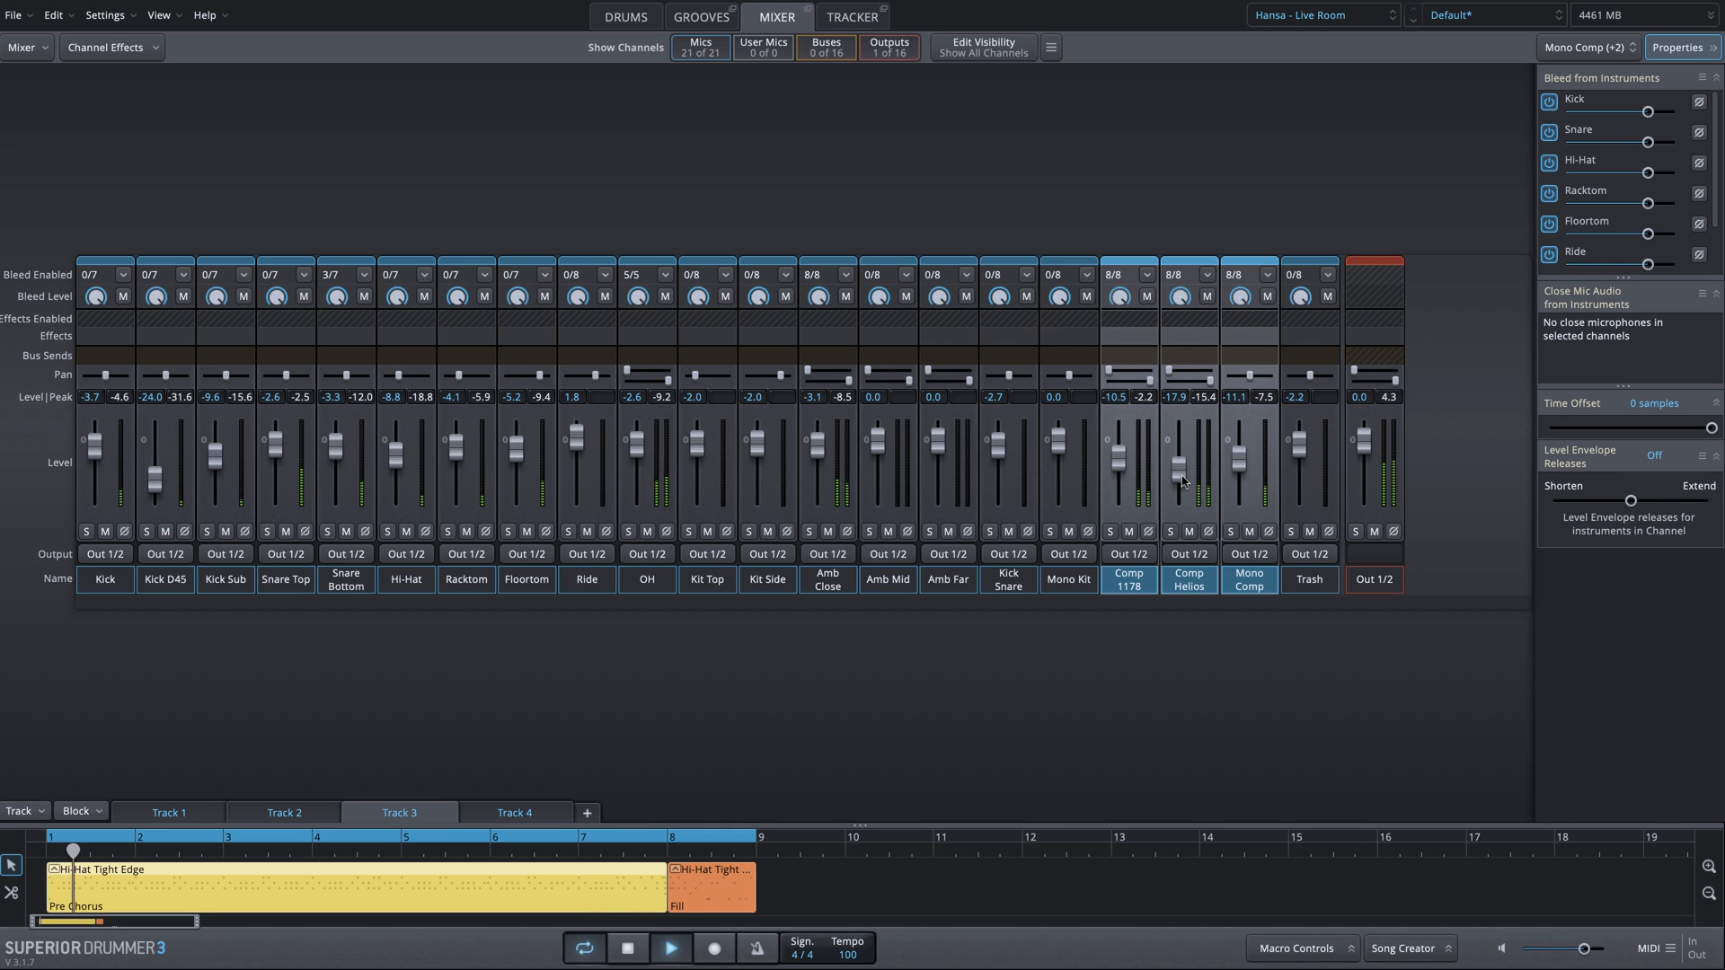
left_click_drag(1183, 481, 1183, 479)
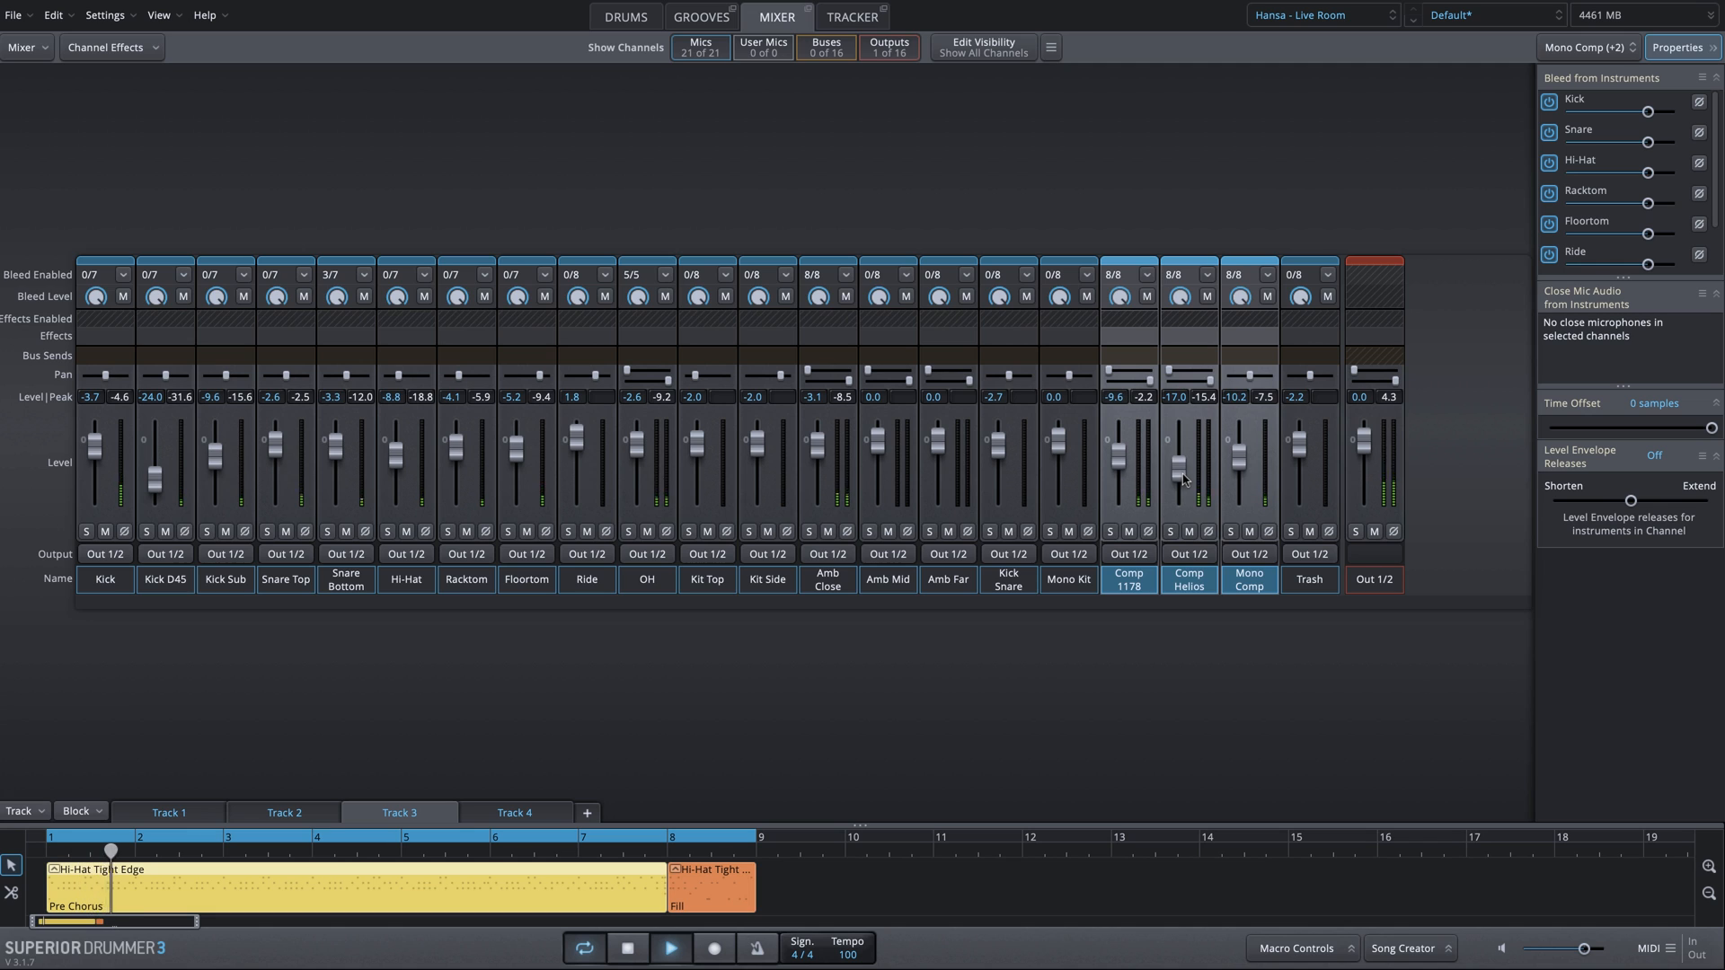
Step: Compare the mix with and without the three selected compressed channels by muting and unmuting them, and stop playback
left_click(1189, 532)
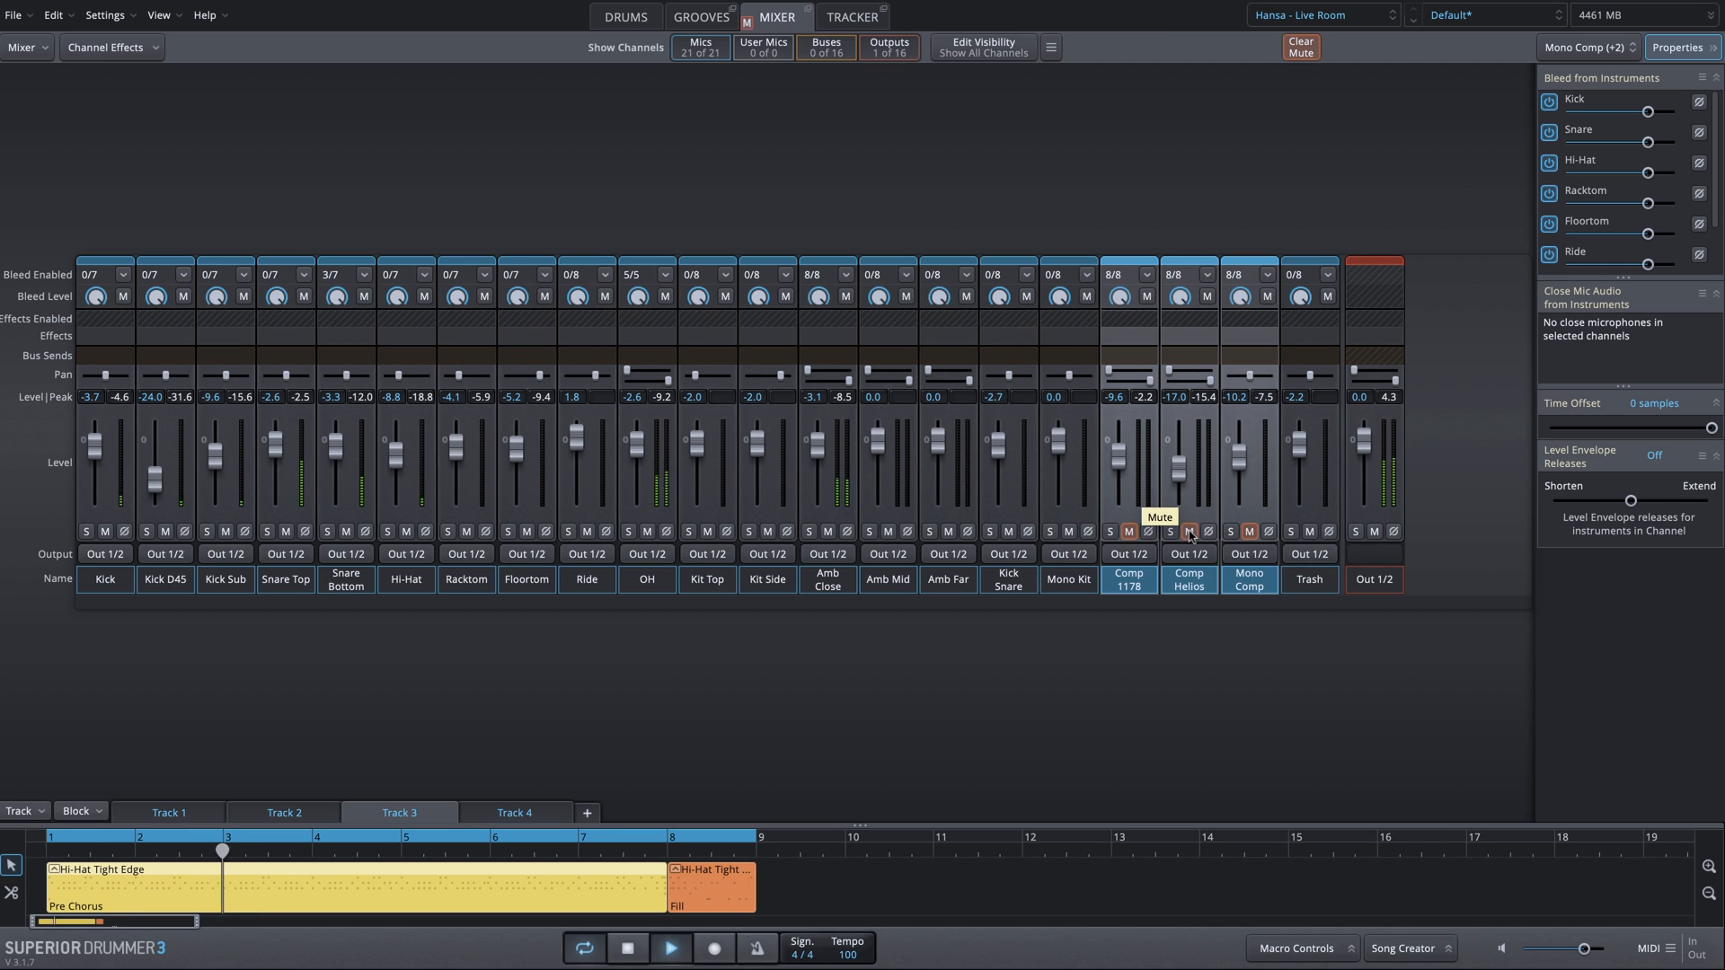
left_click(1190, 532)
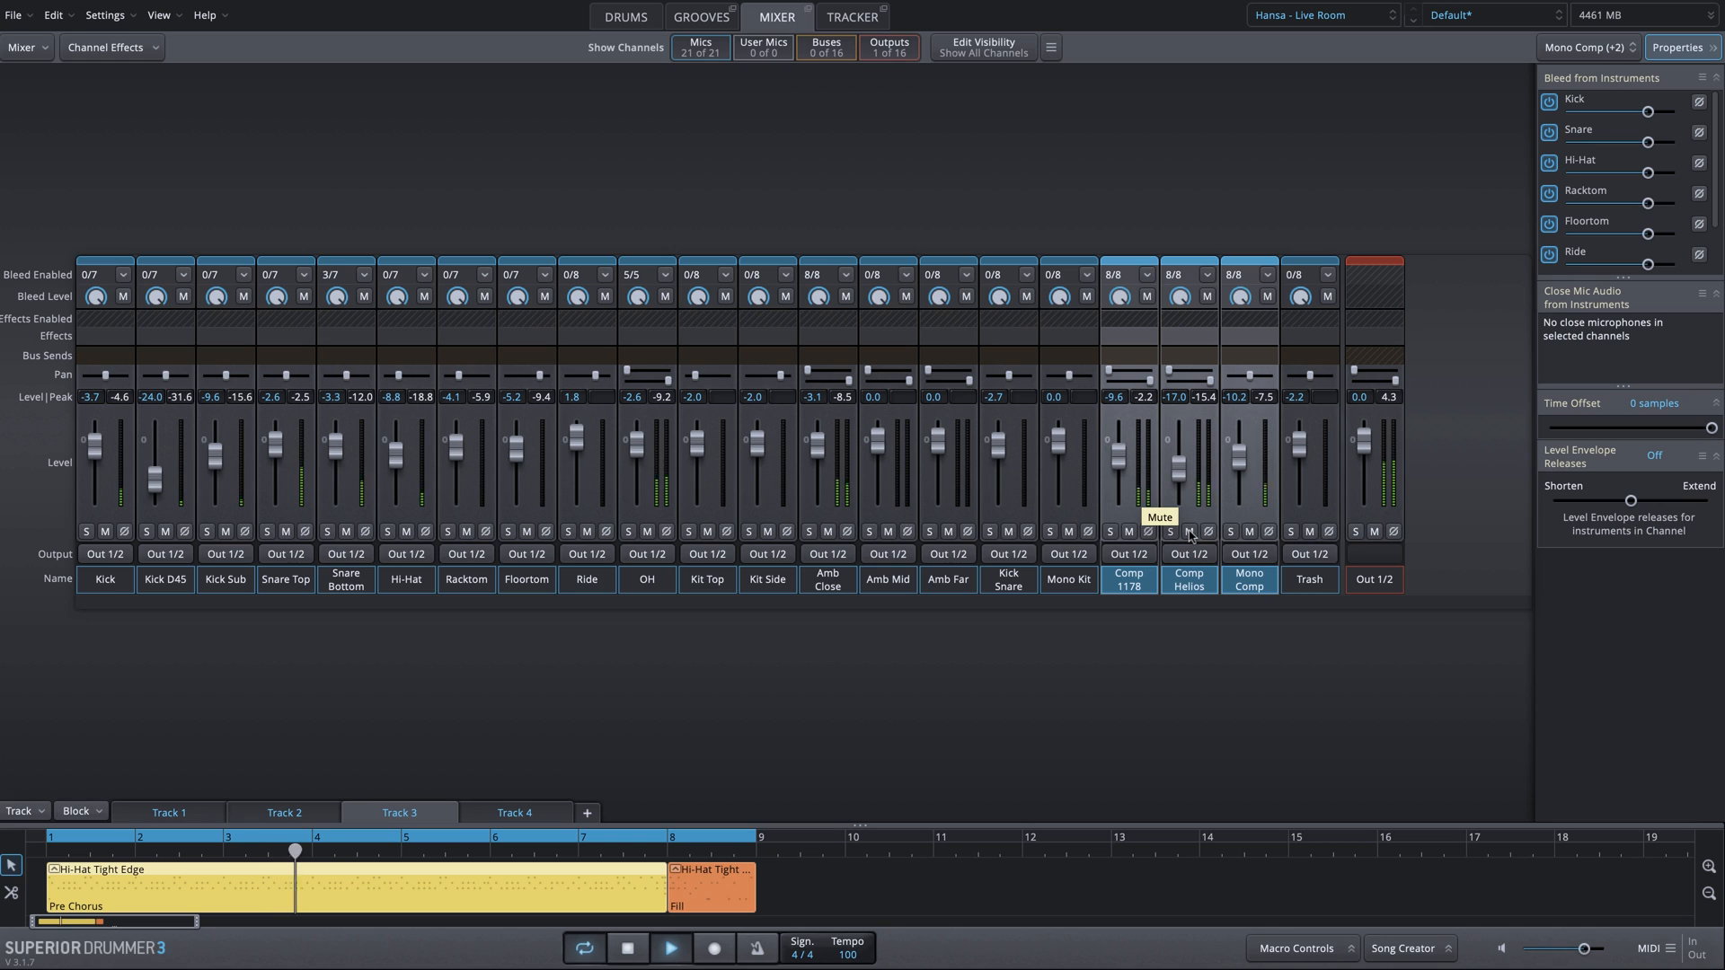
key("space")
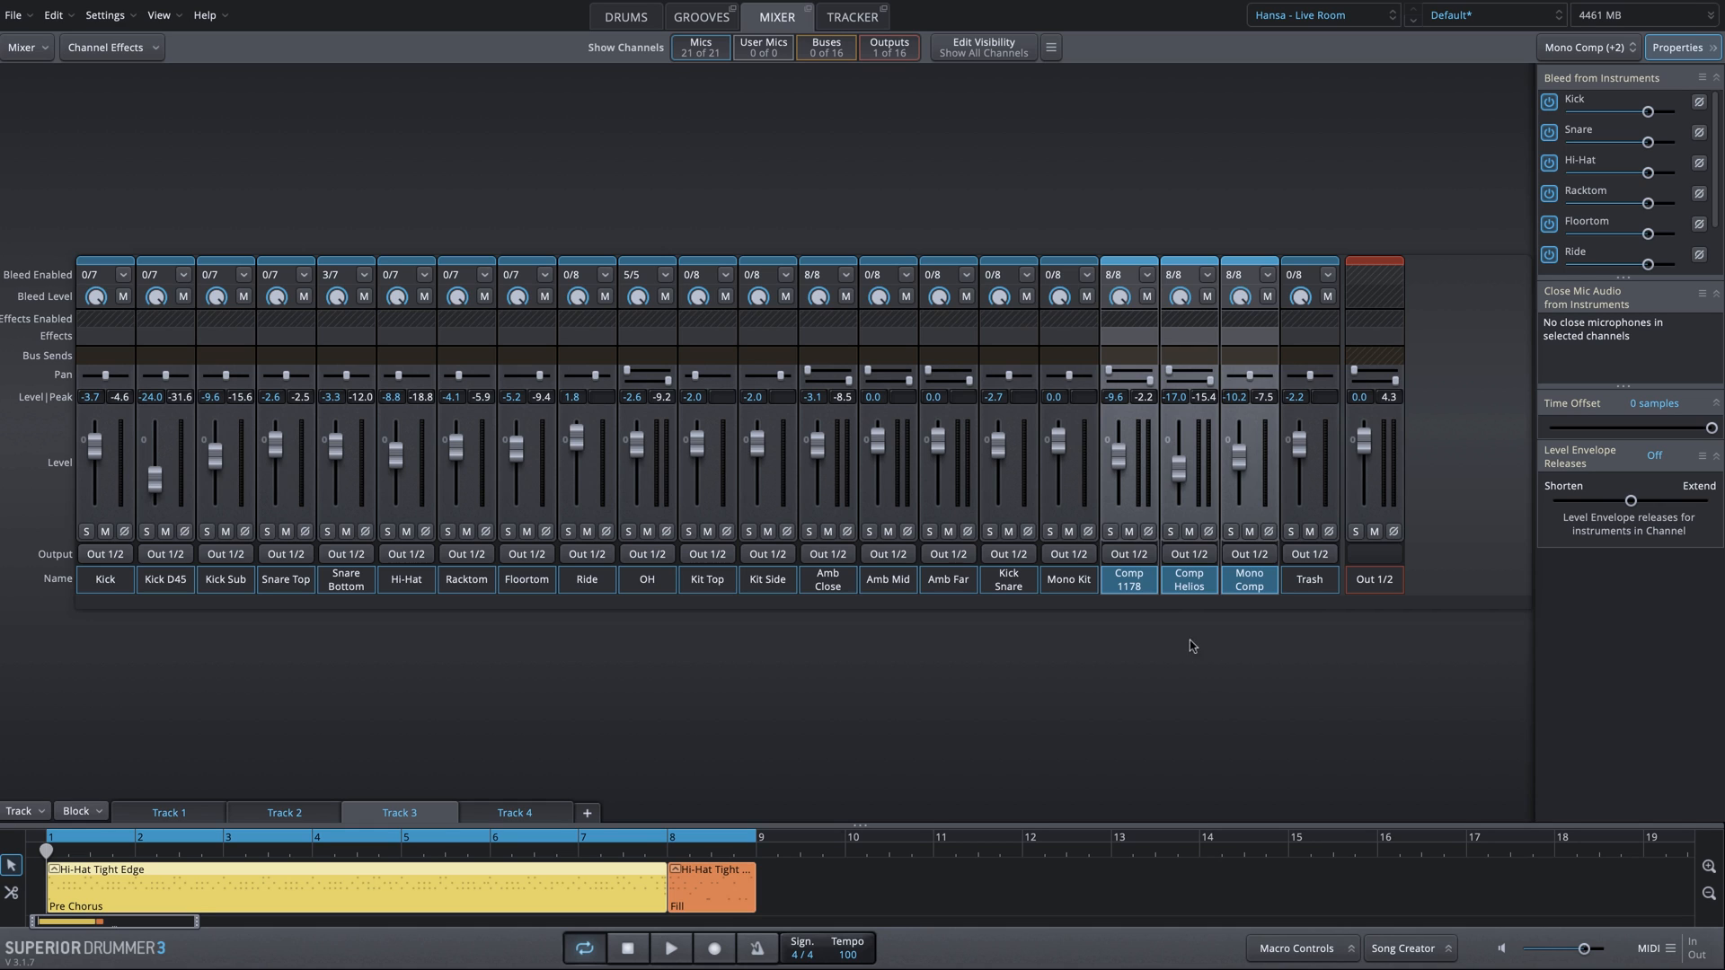
Step: Route the outputs of Comp 1178, Comp Helios and Mono Comp to Bus 1
left_click(1154, 591)
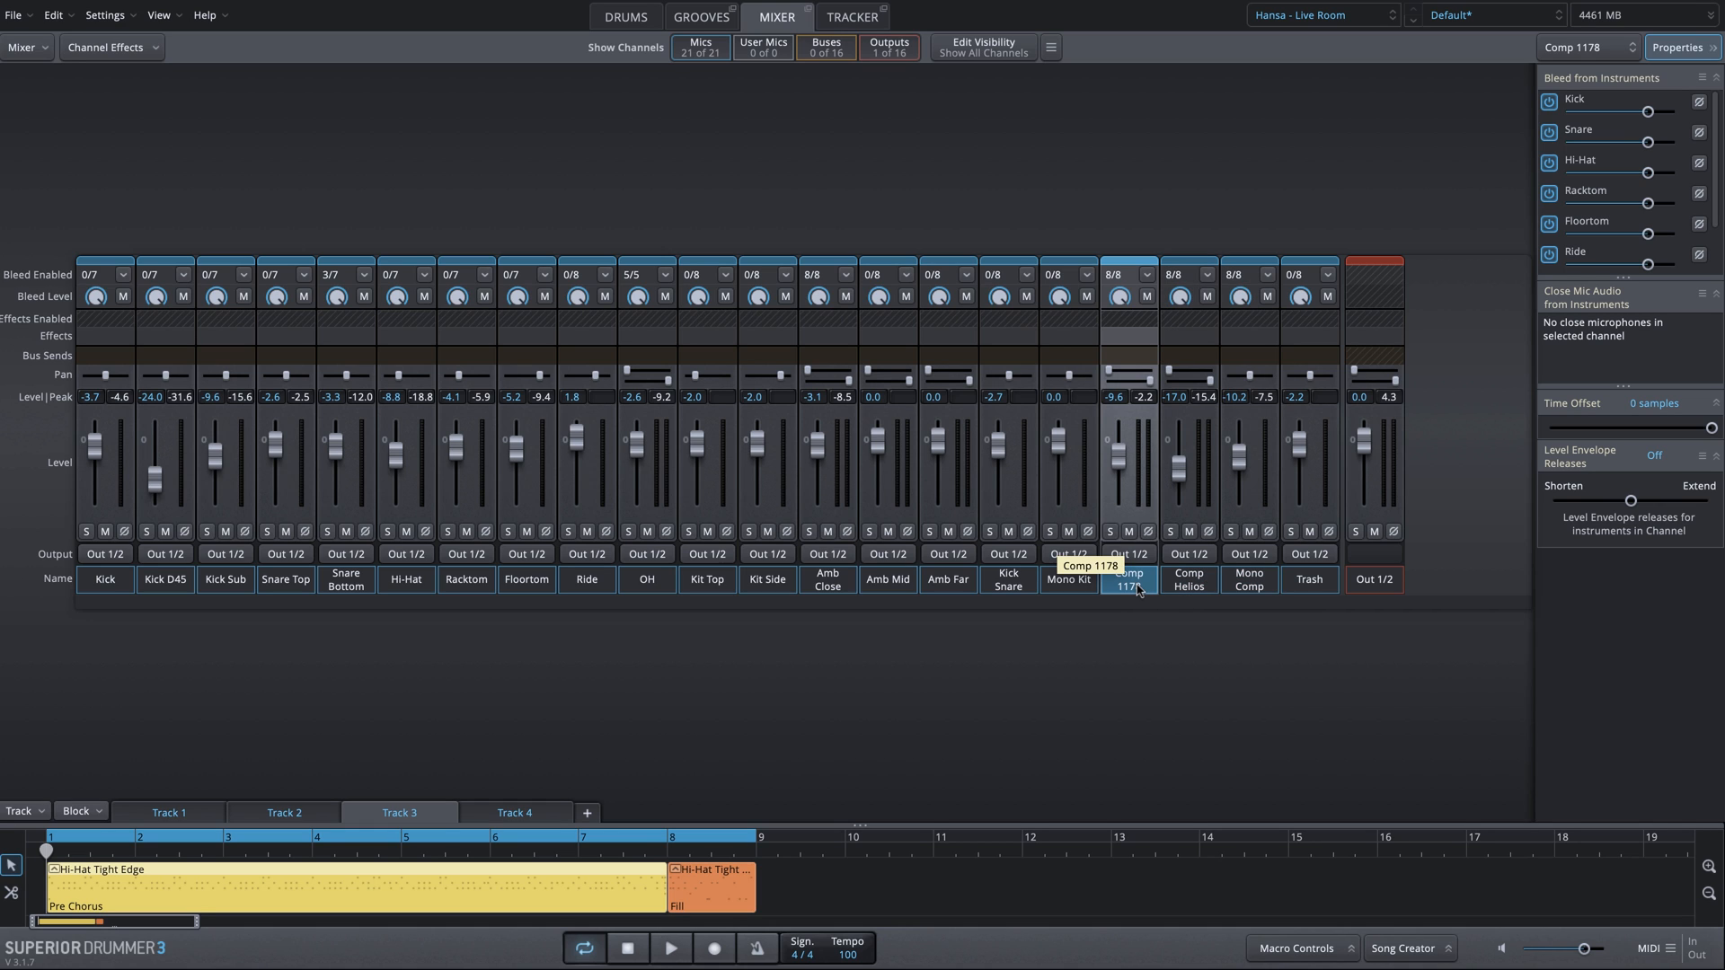
key("shift+Right")
key("shift+Right")
left_click(1142, 556)
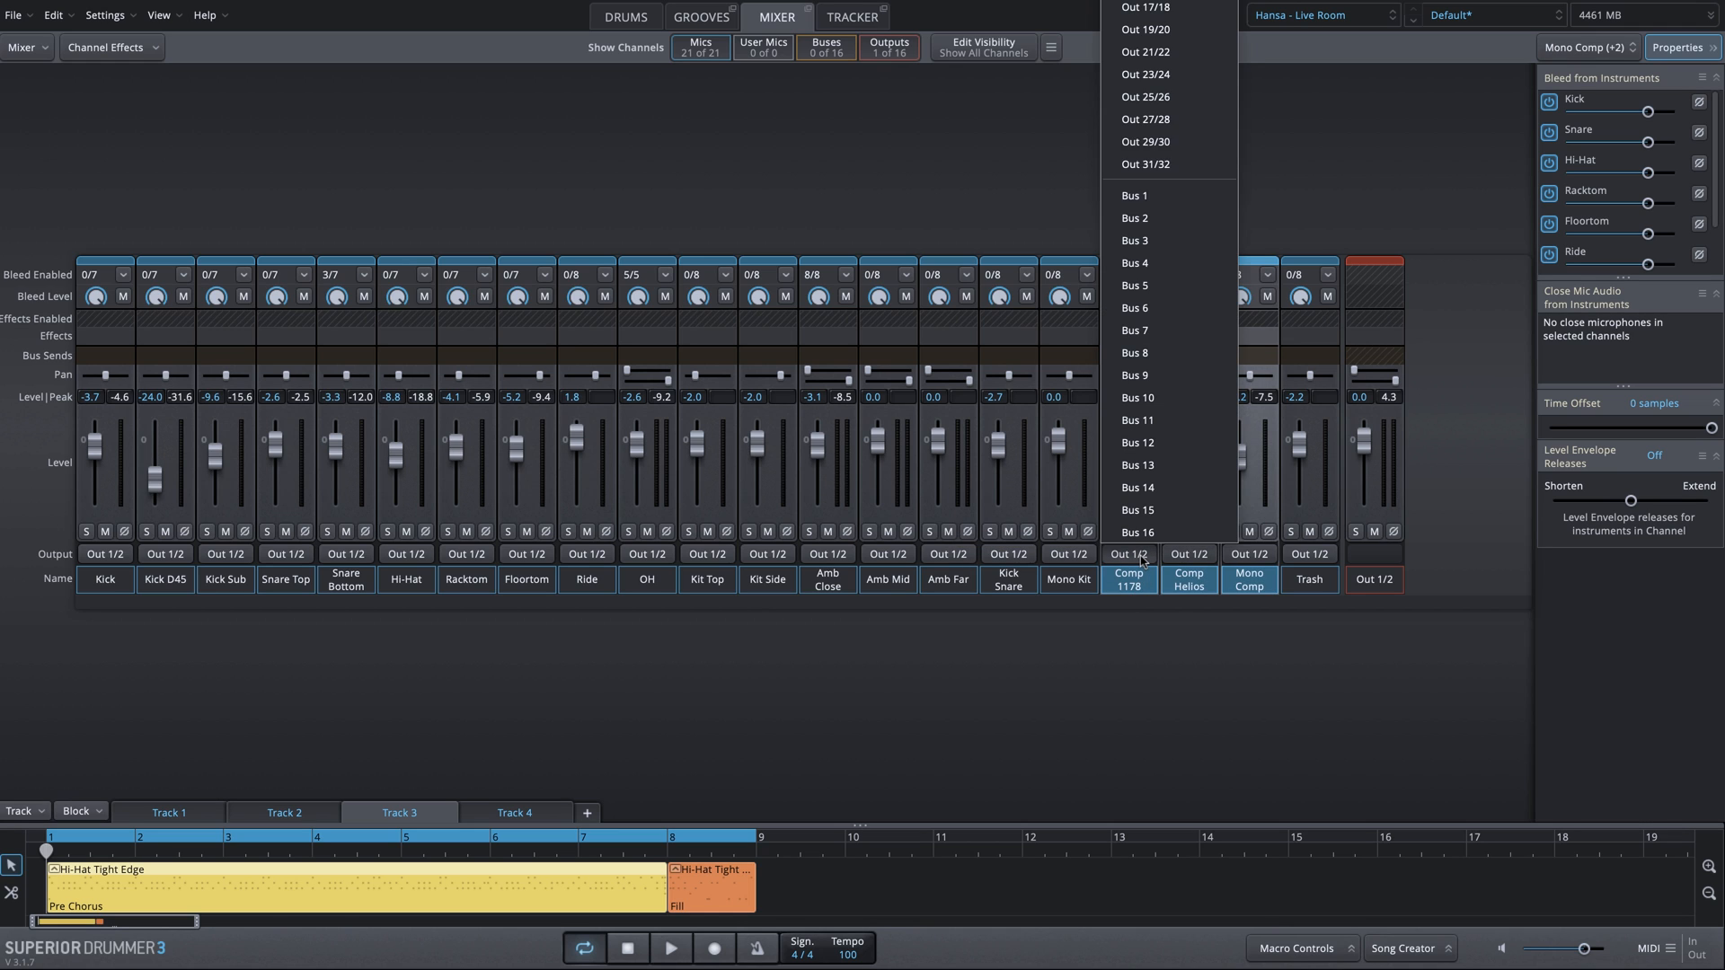
left_click(1137, 195)
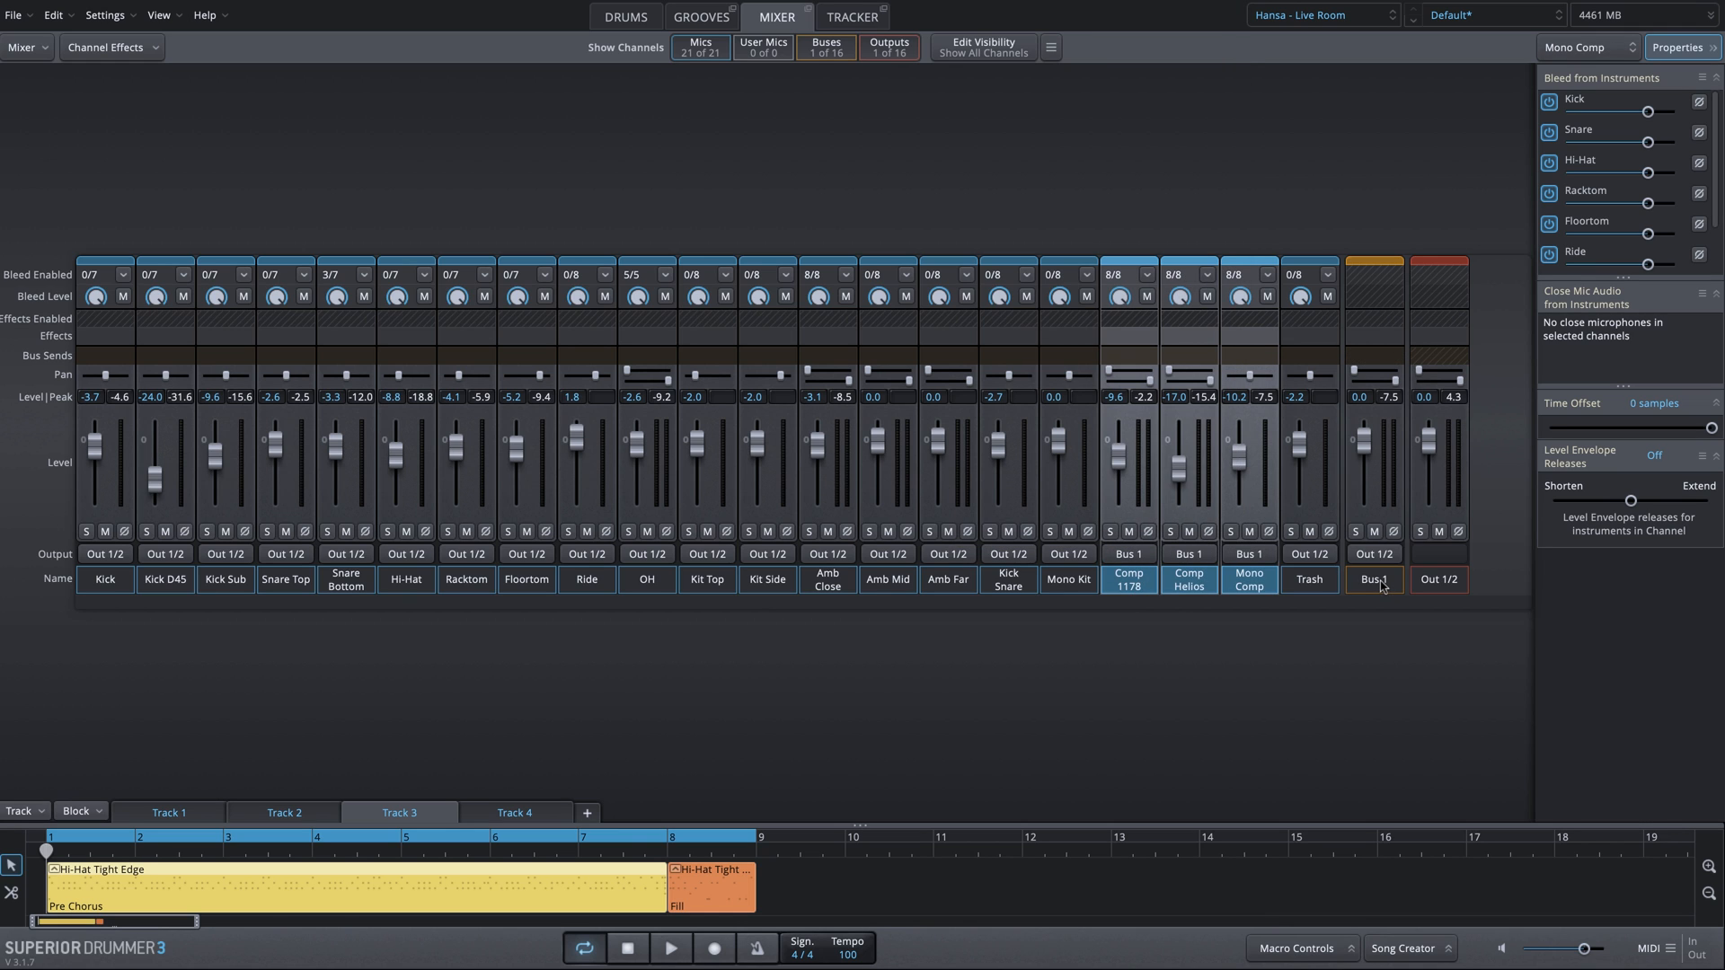
Step: Rename the Bus 1 channel as Comp
double_click(1374, 579)
type("Comp")
key("Return")
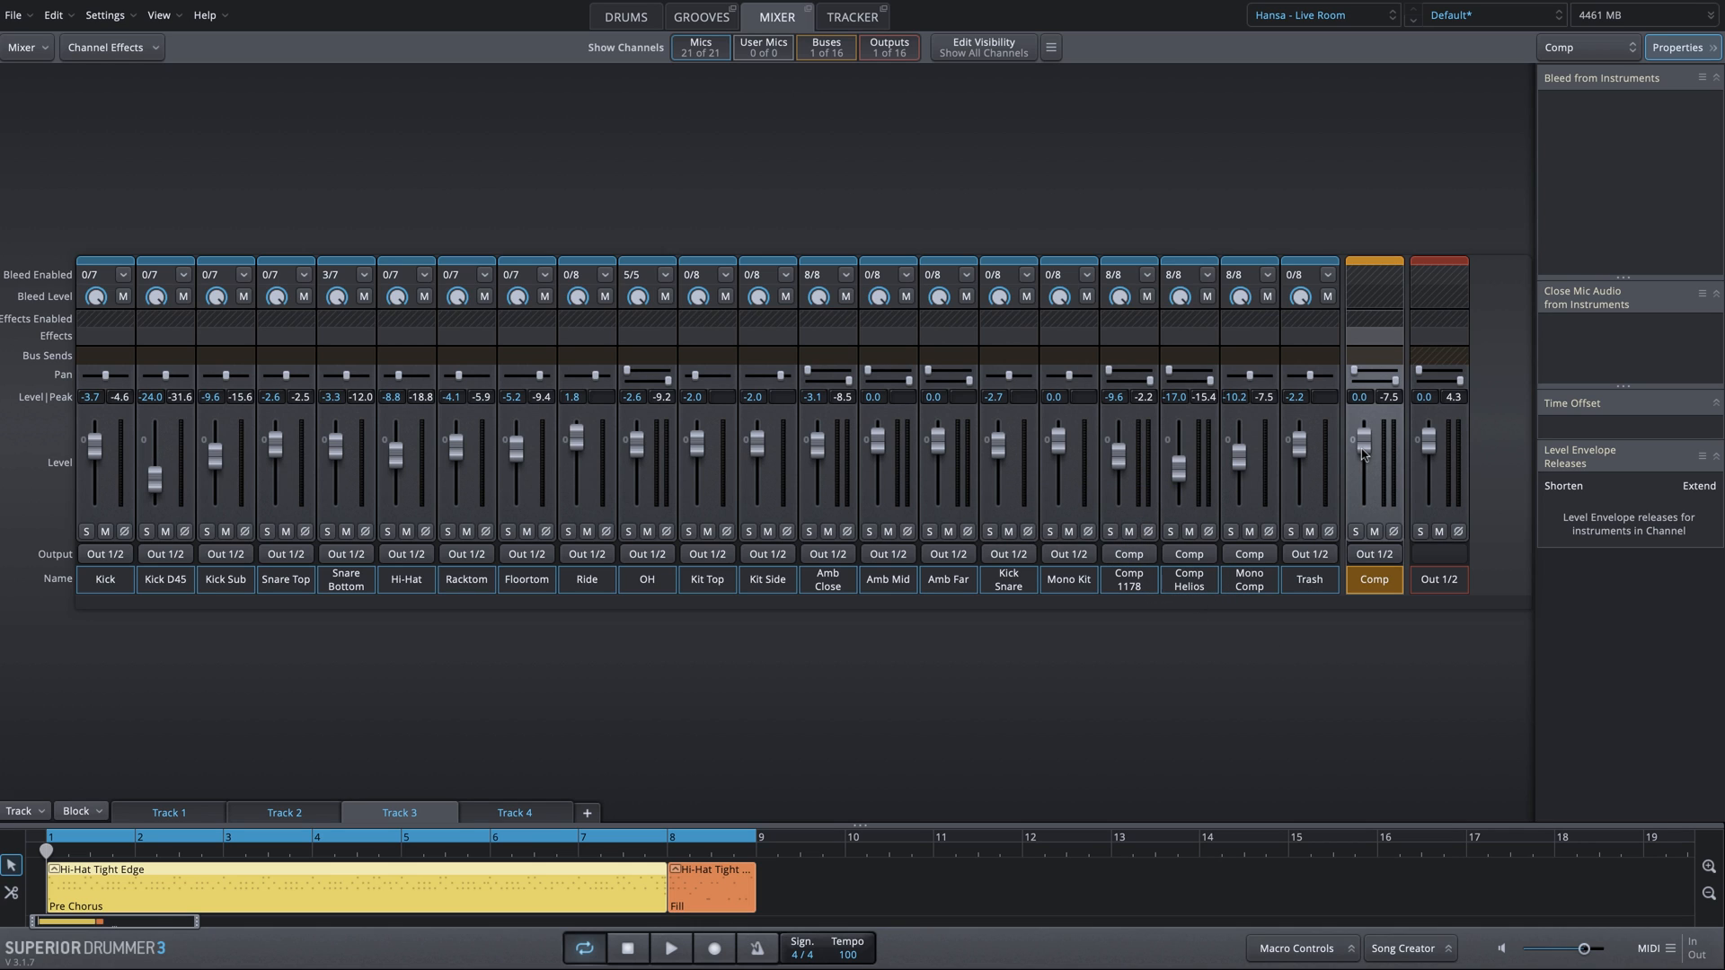
Step: During playback, blend the Comp bus in from off, audition it soloed, and settle its level at -7.8 dB
left_click(1364, 500)
key("space")
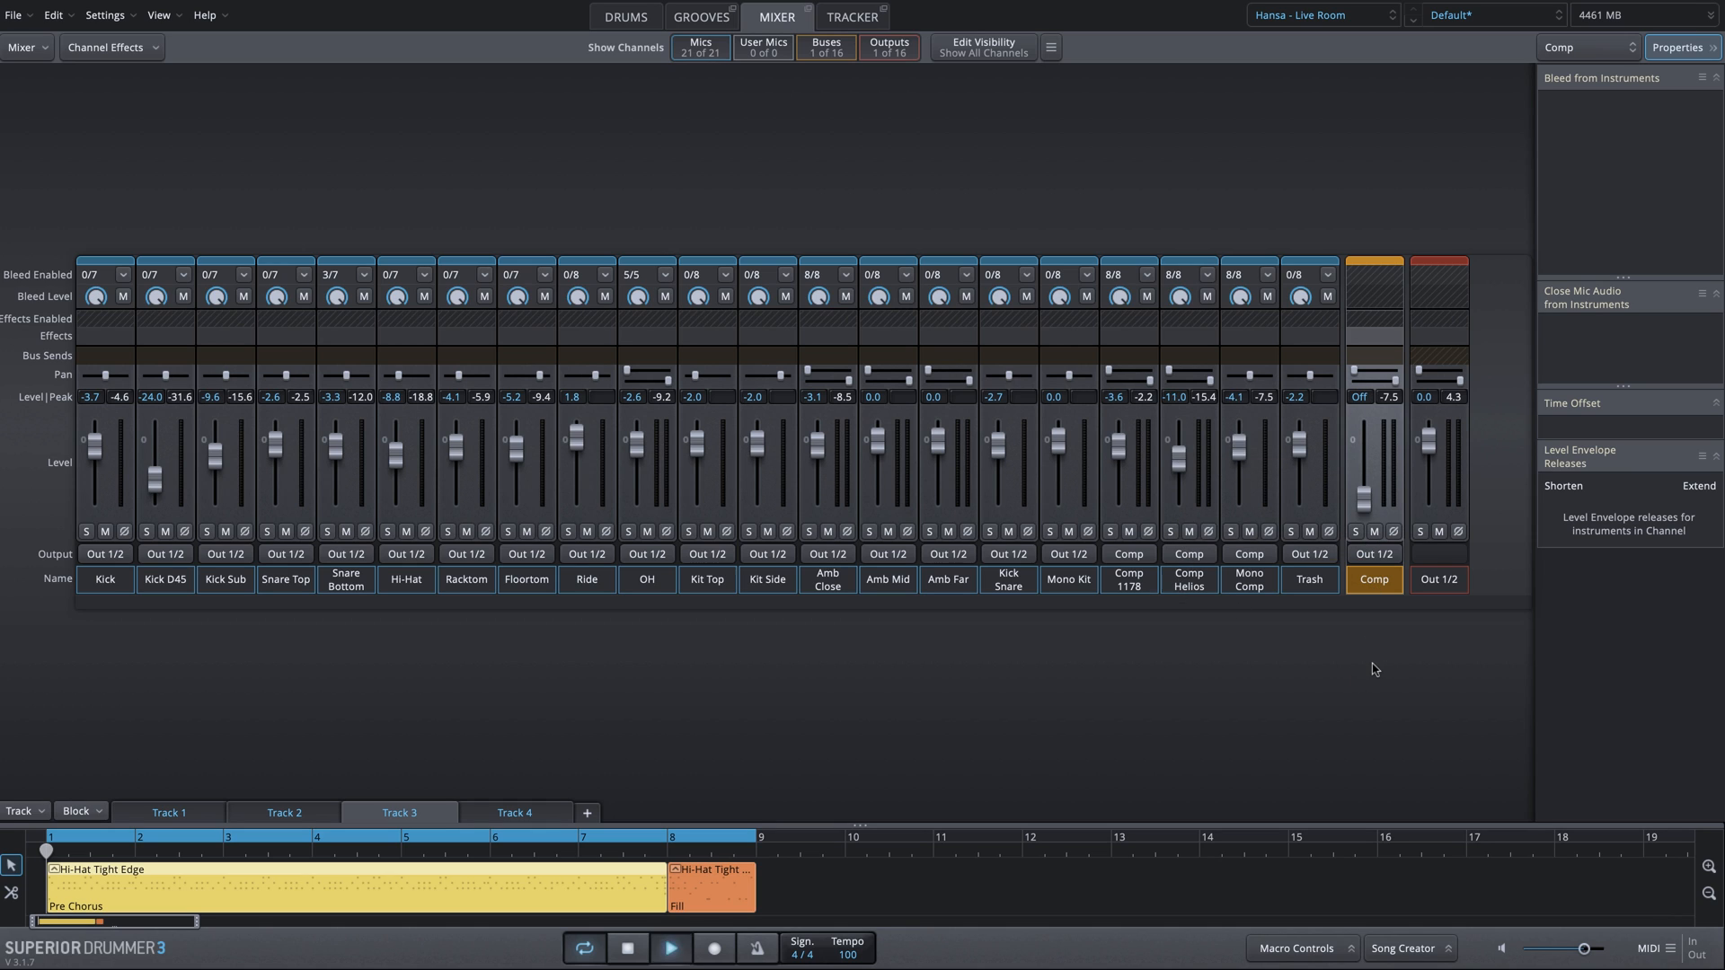
left_click_drag(1366, 507, 1374, 448)
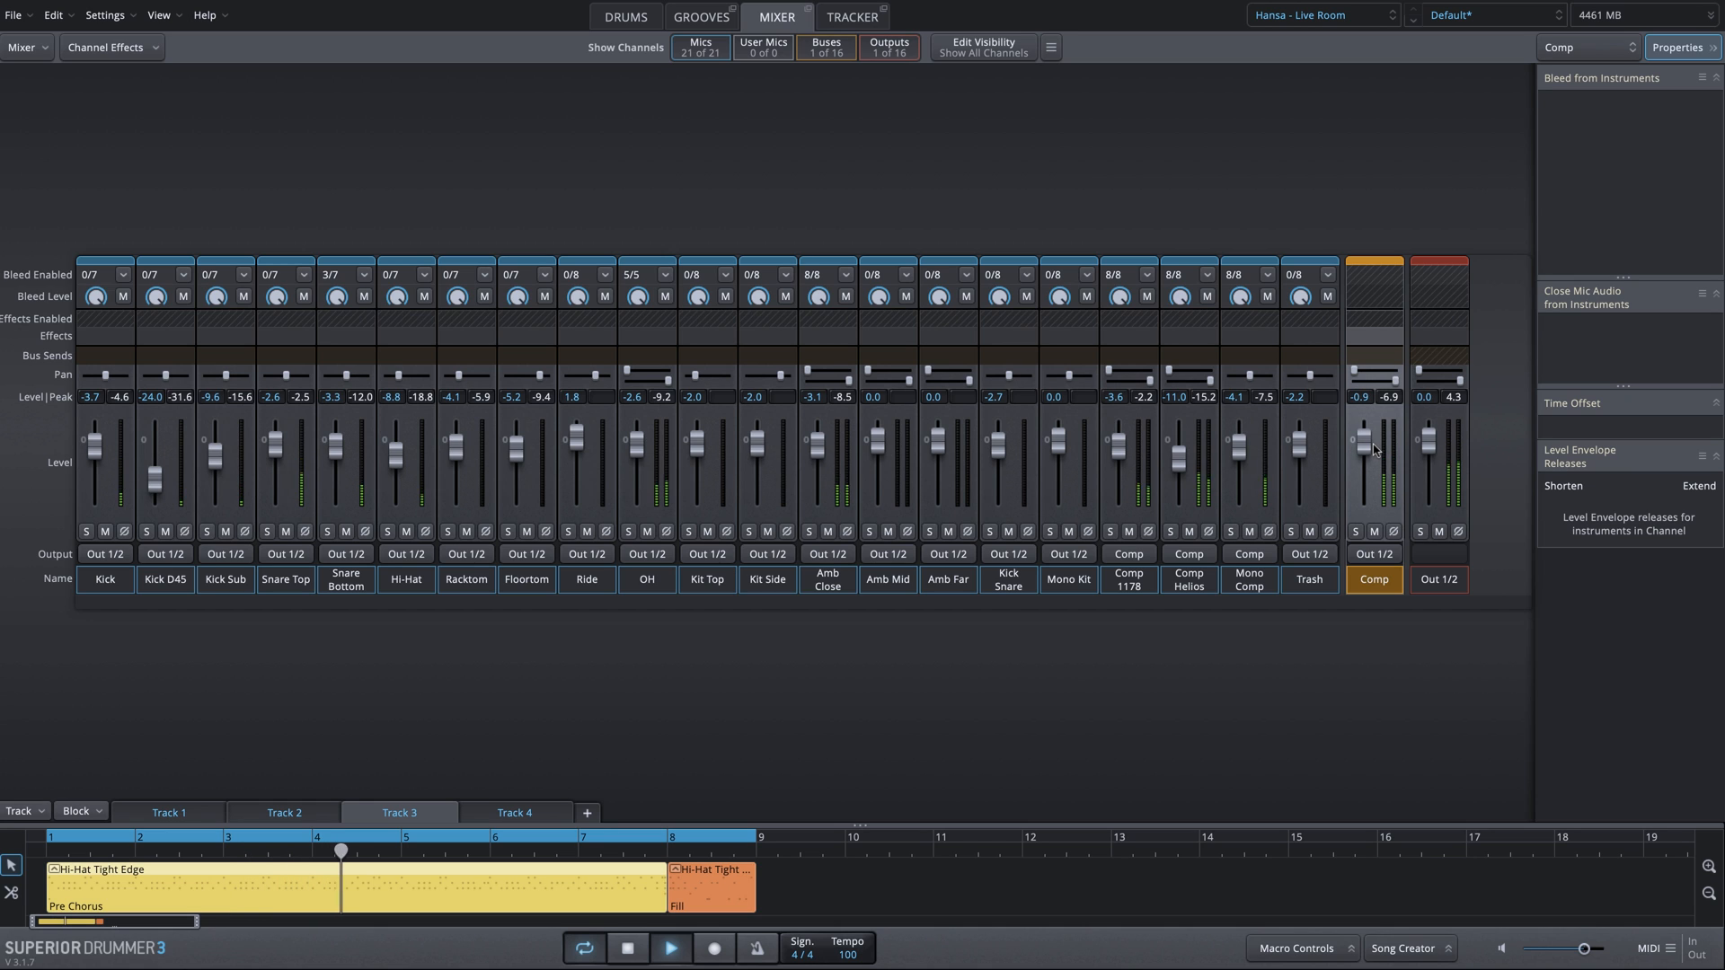
left_click(1355, 532)
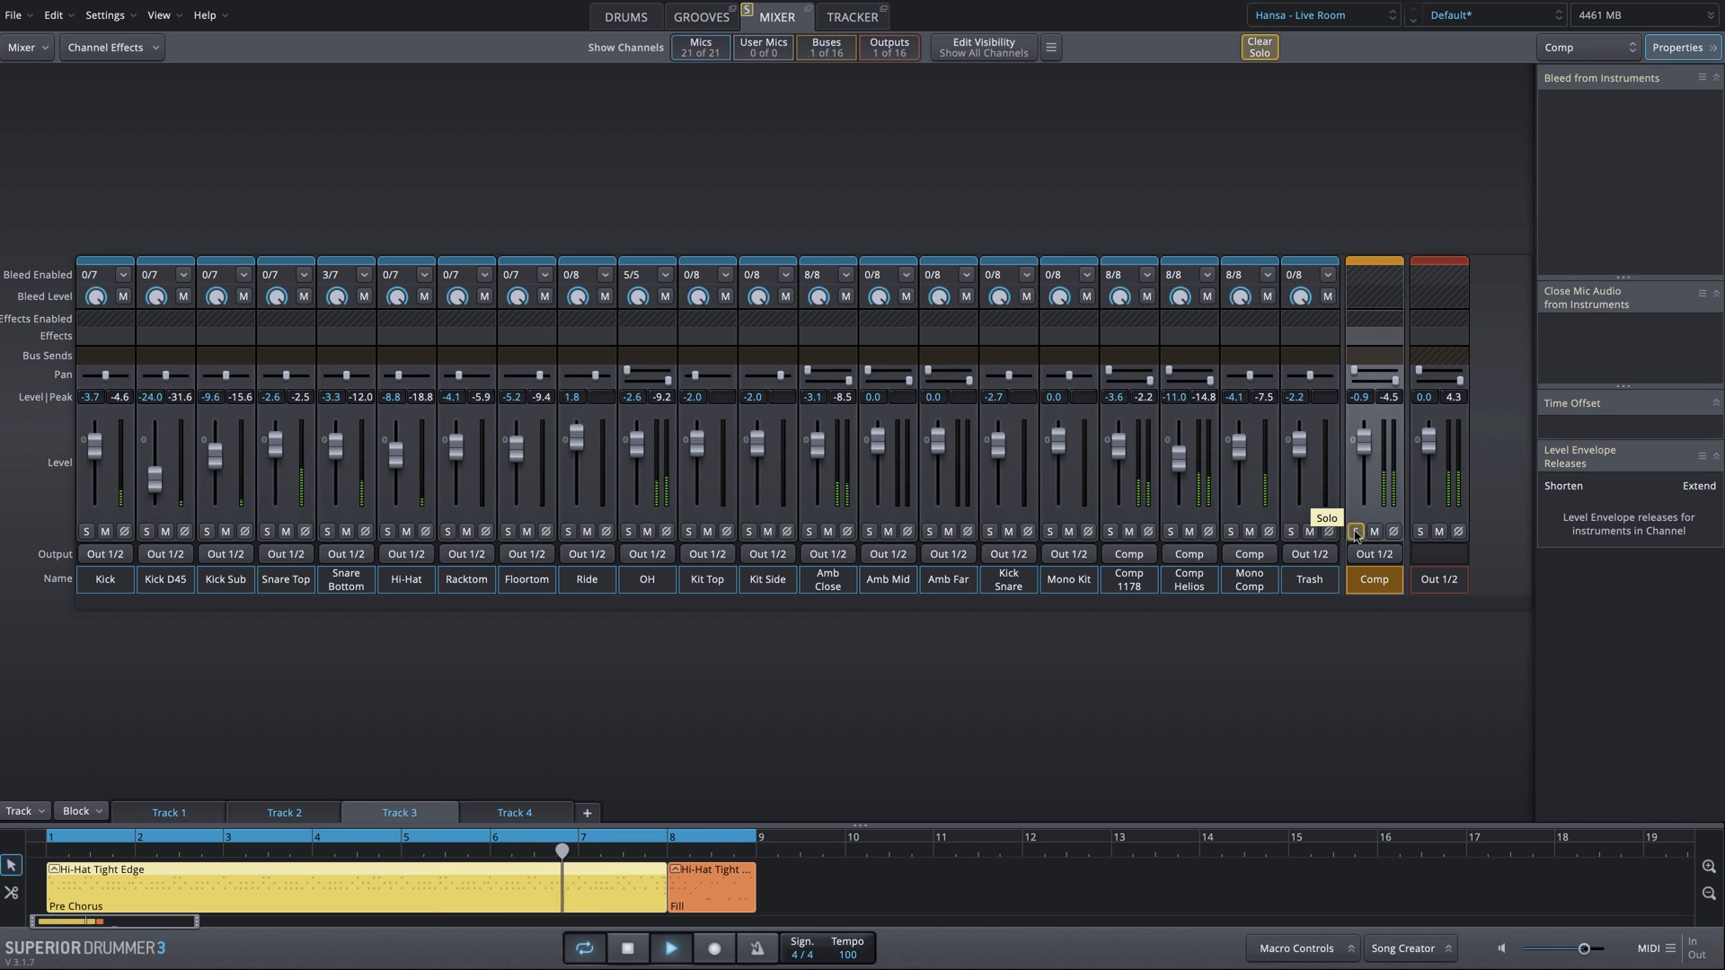
left_click(1355, 532)
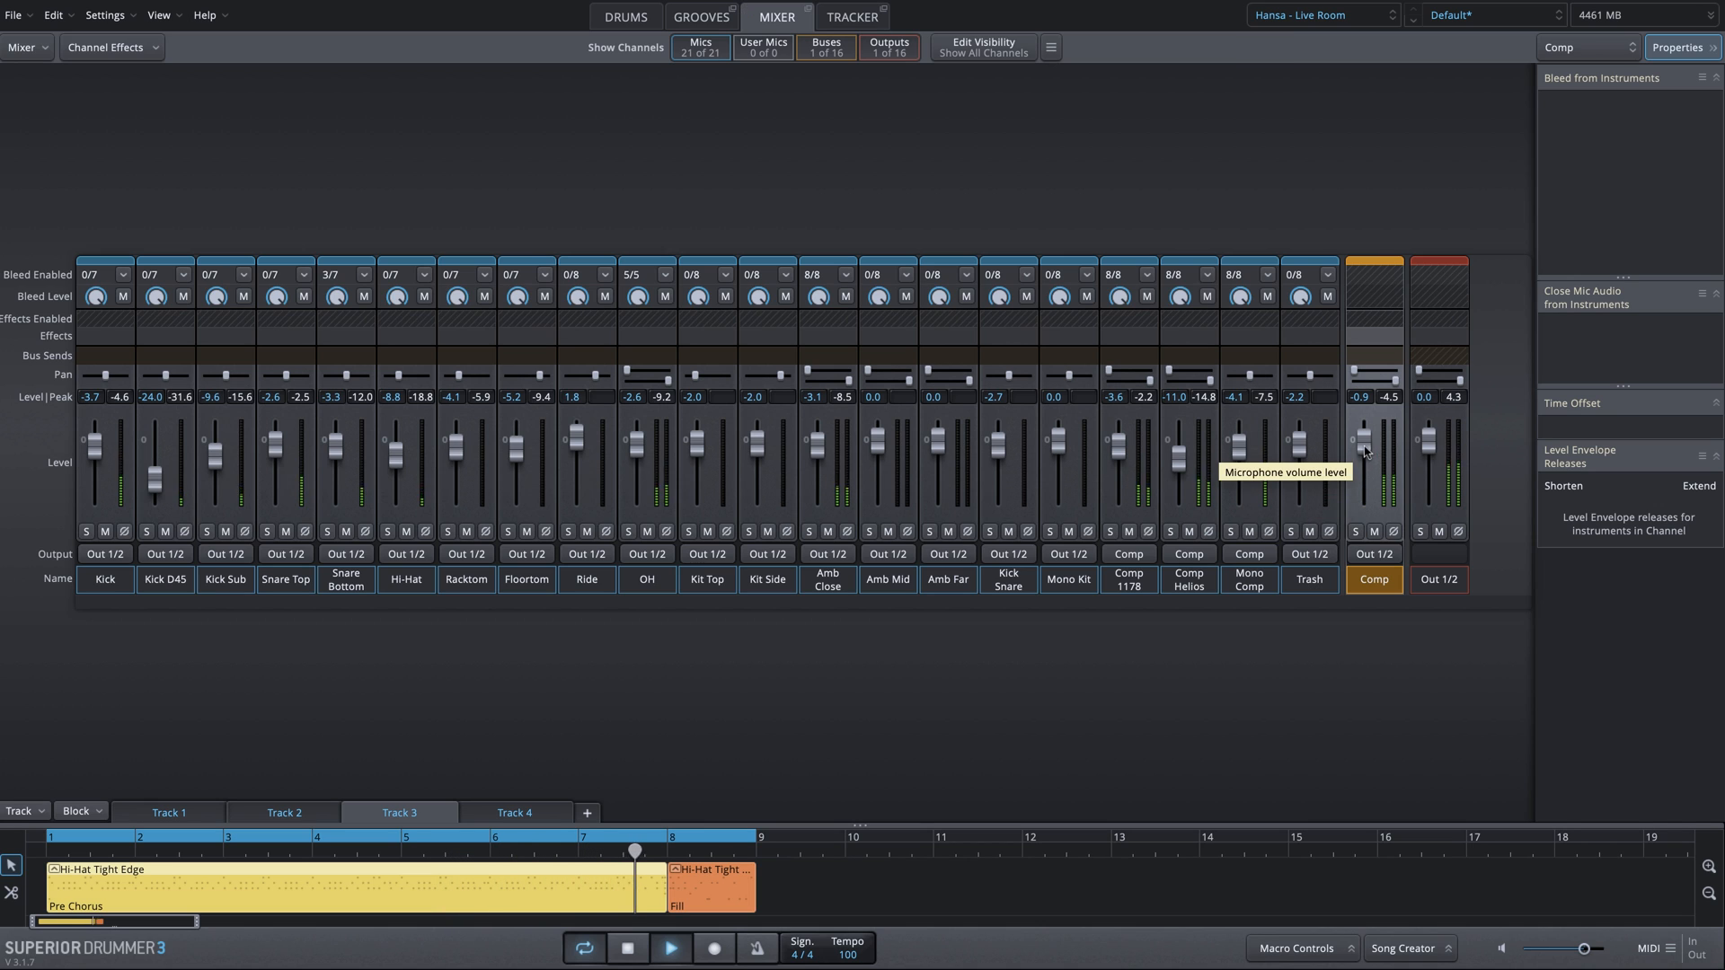
left_click_drag(1363, 440, 1367, 463)
key("space")
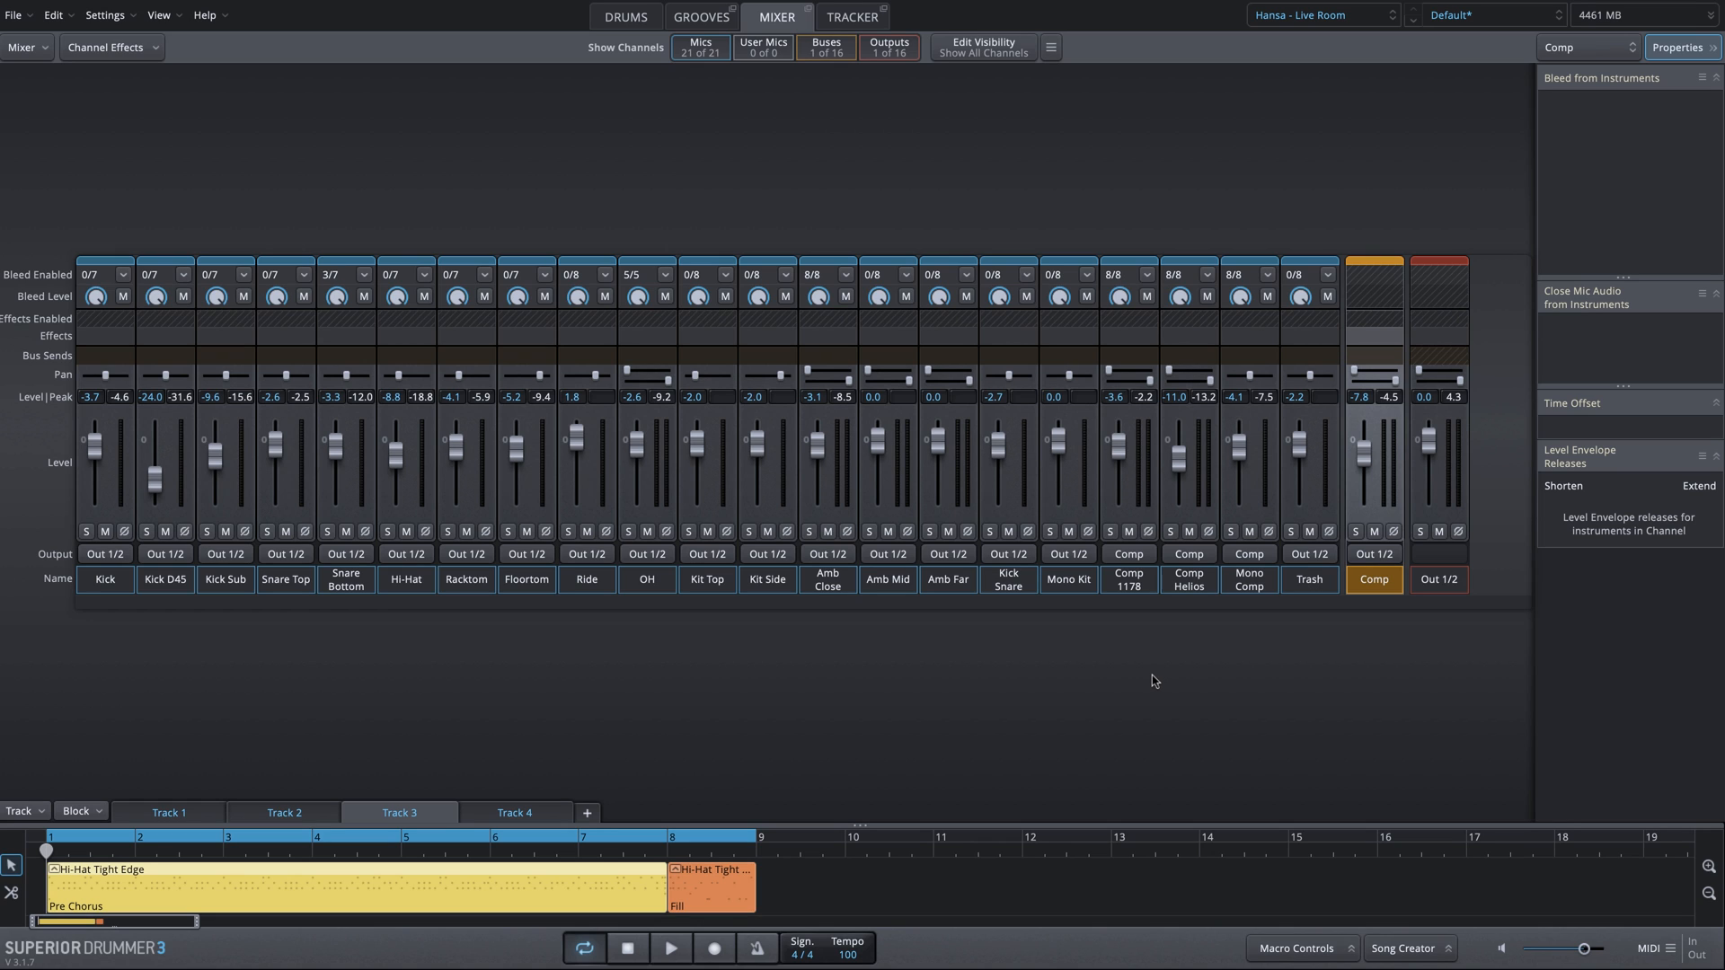
Step: On the Comp 1178 channel, disable bleed from Crash 2, Crash 1, Ride and Hi-Hat
left_click(1128, 579)
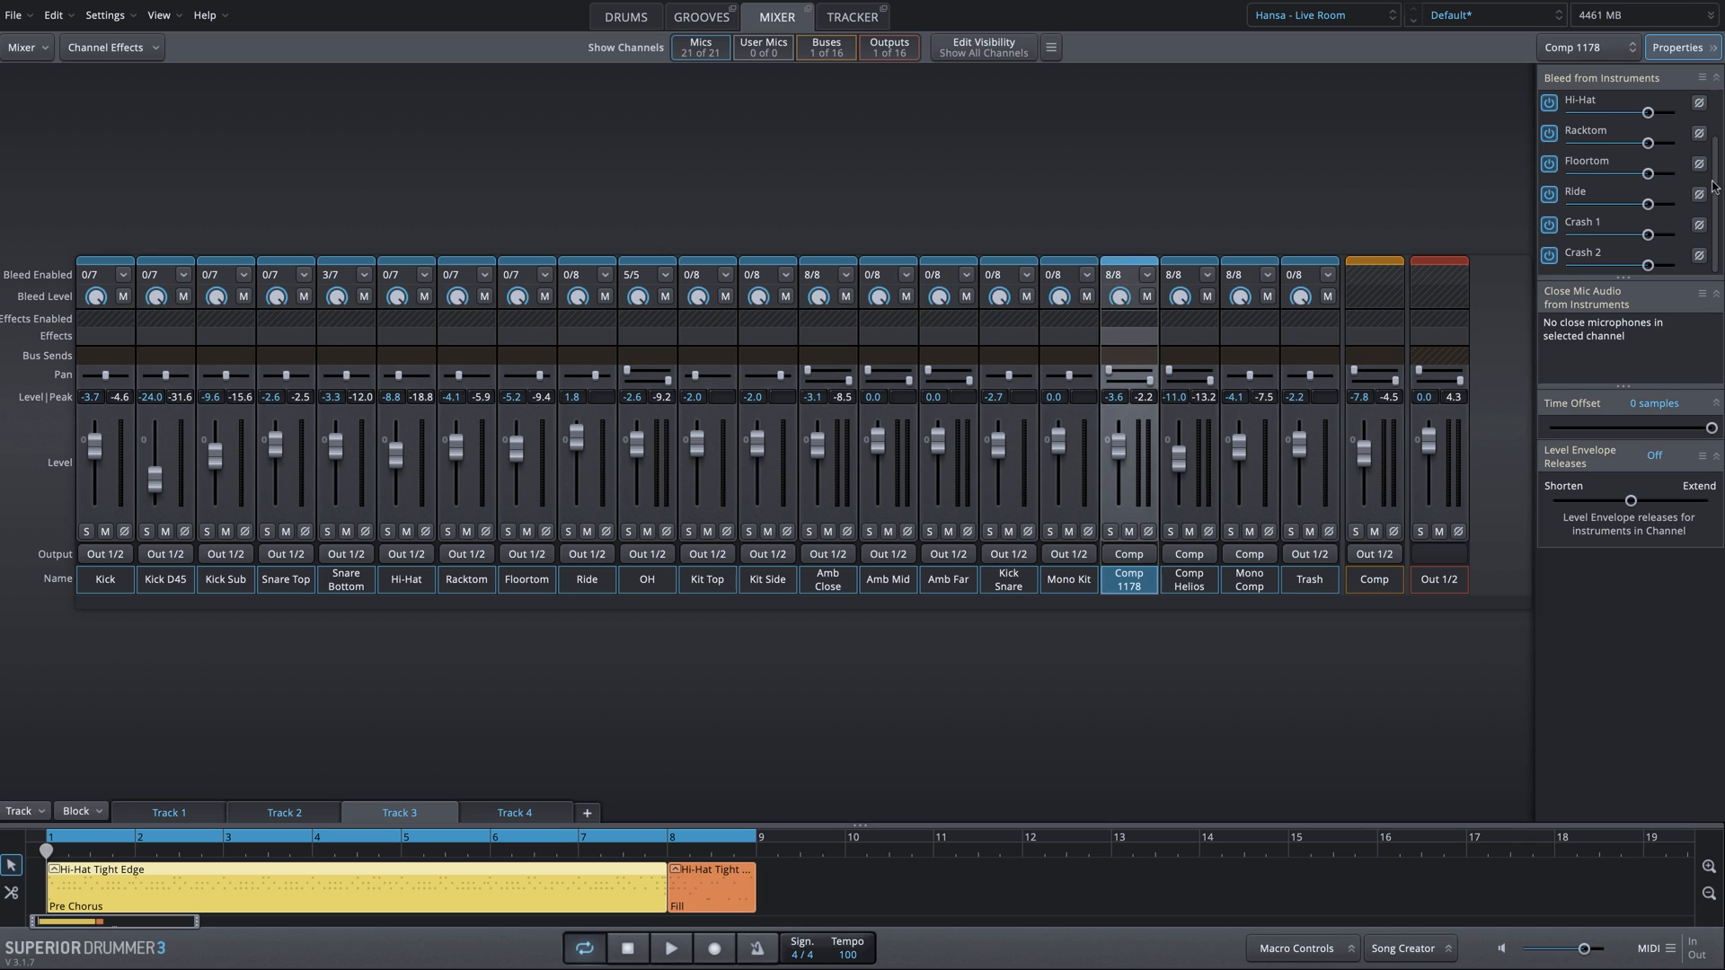
left_click(1549, 256)
left_click(1548, 225)
left_click(1549, 194)
scroll(1674, 151, "up", 2)
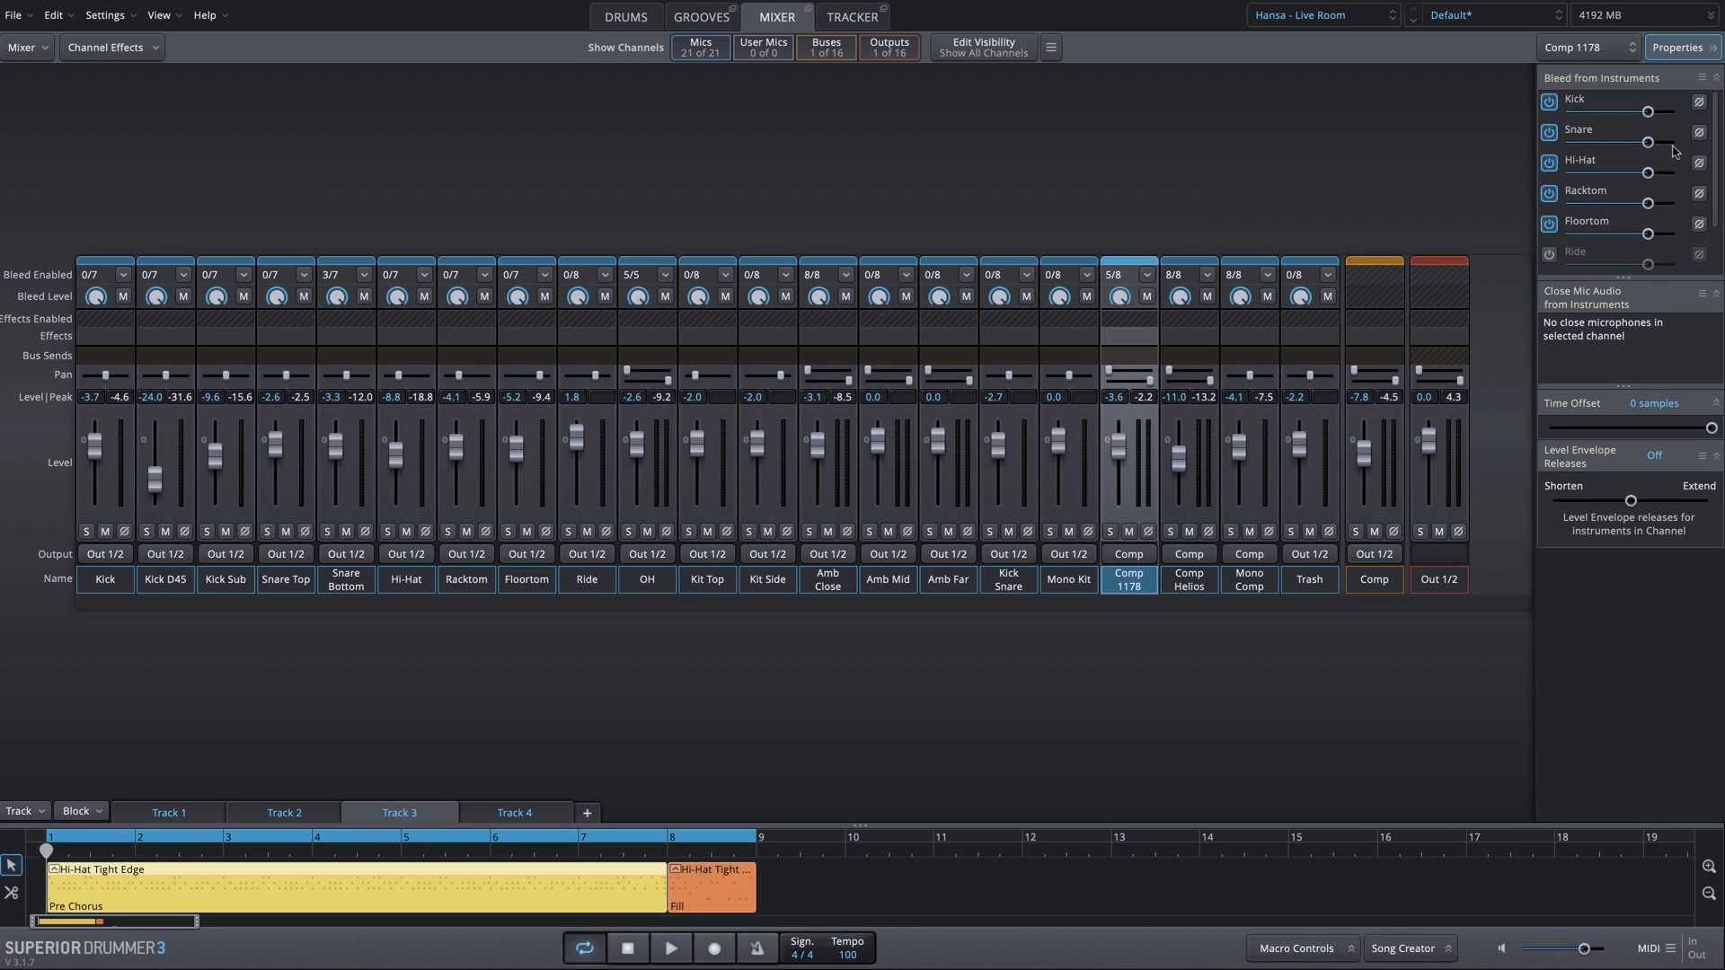
left_click(1550, 164)
Step: On Comp Helios and Mono Comp together, disable bleed from Hi-Hat, Ride, Crash 1 and Crash 2
left_click(1221, 586)
left_click(1189, 584, "ctrl")
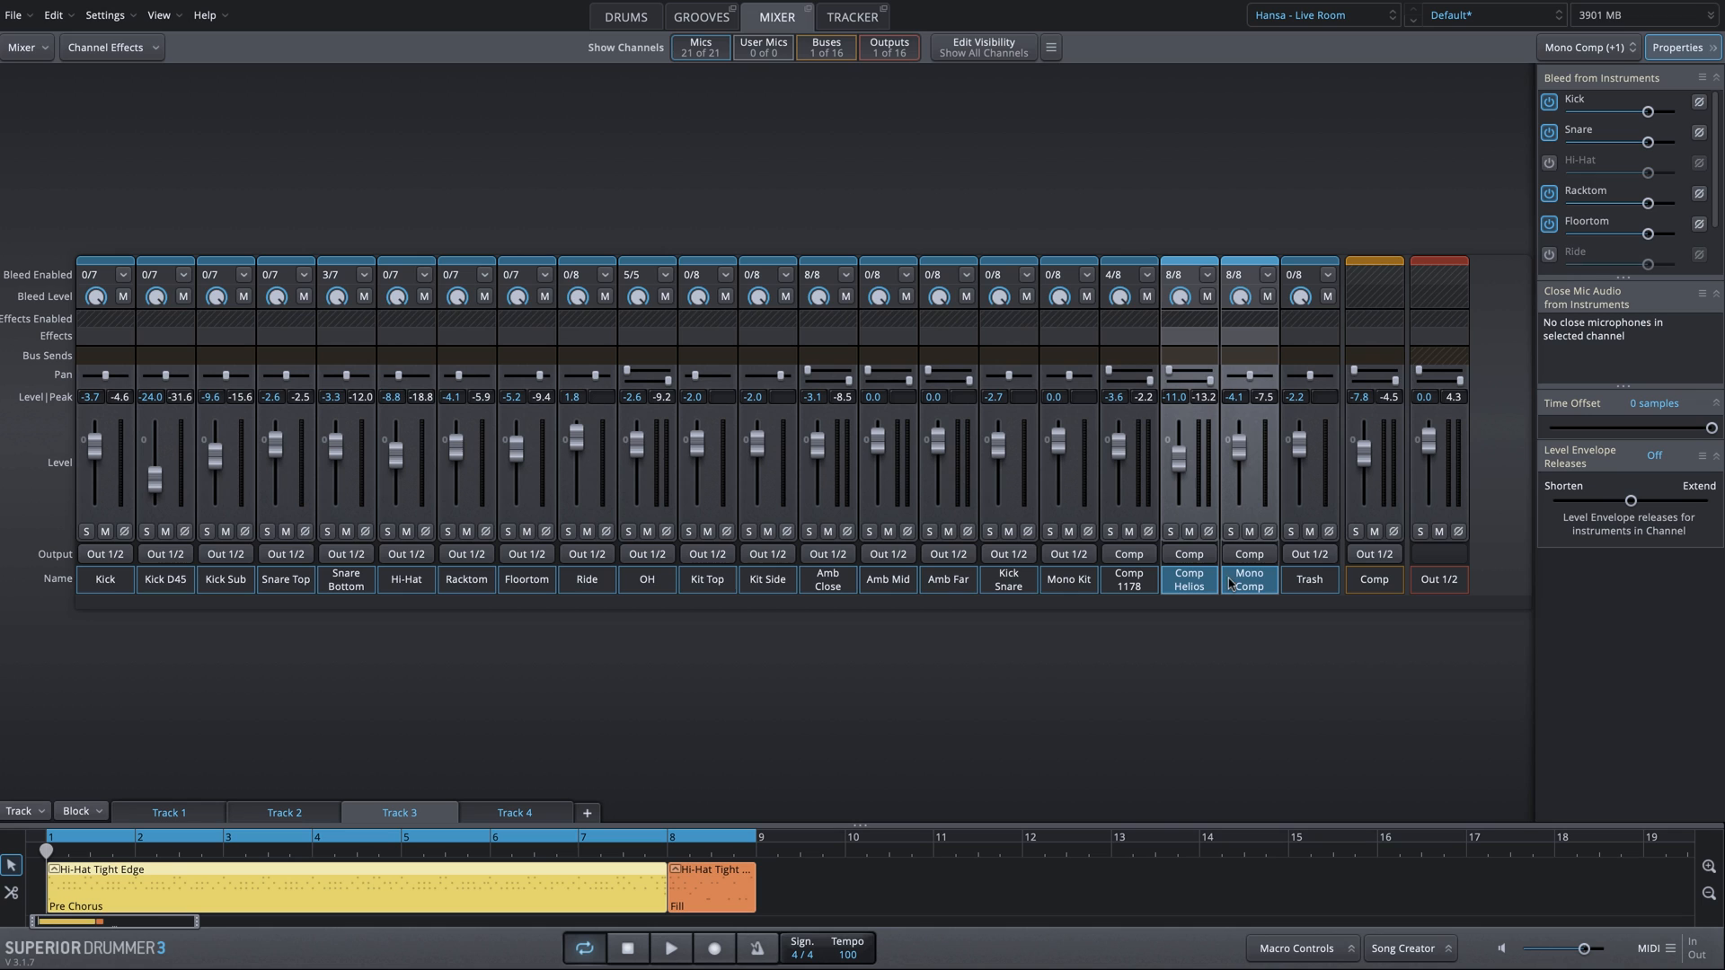
left_click(1550, 164)
scroll(1556, 185, "down", 2)
left_click(1548, 194)
left_click(1549, 225)
left_click(1548, 255)
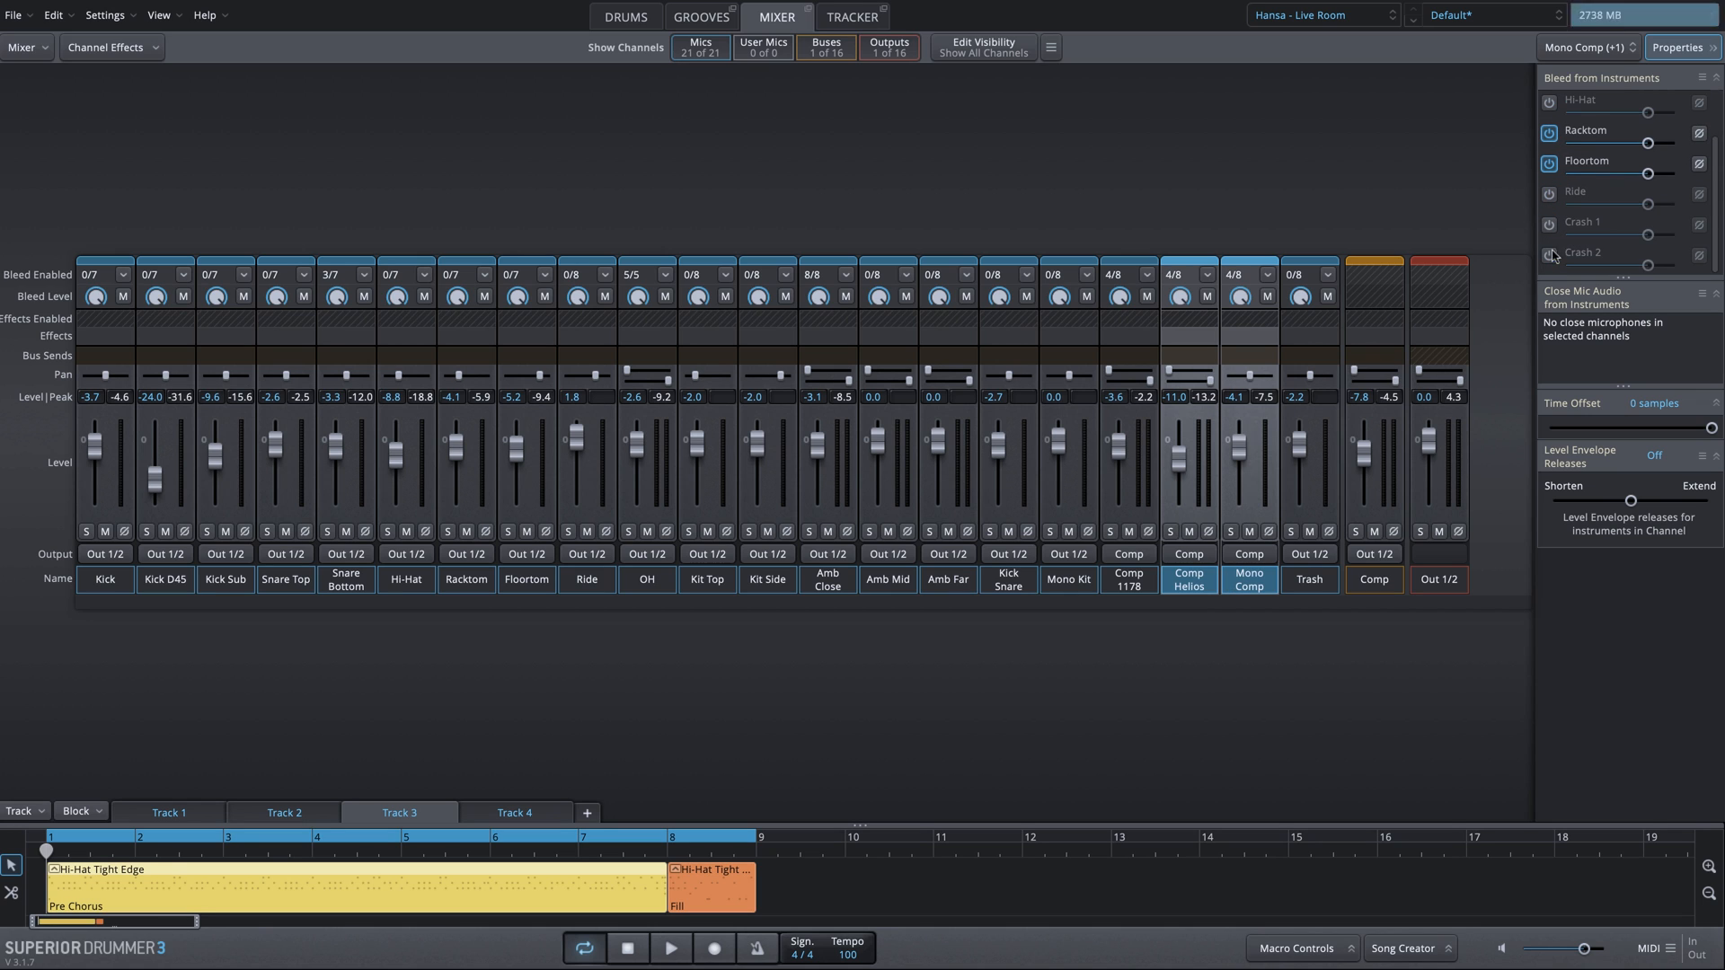
scroll(1713, 153, "up", 2)
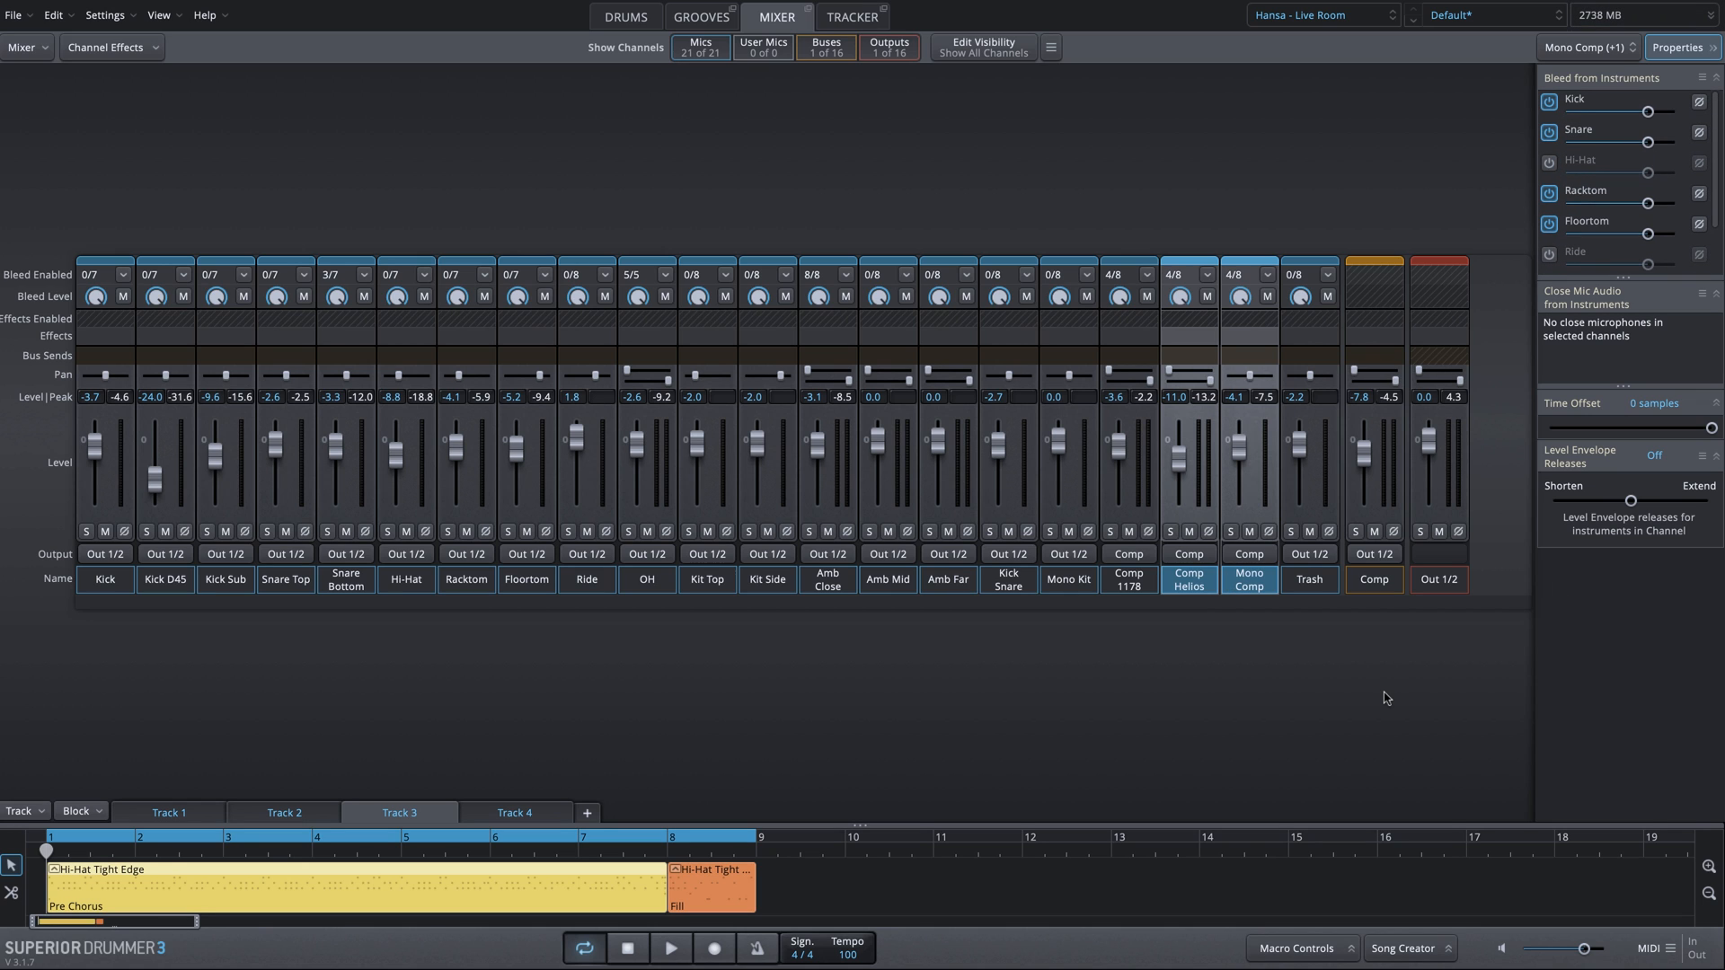
Step: Select the three compressed channels, solo the Comp bus and start playback to hear it alone
left_click(1199, 585)
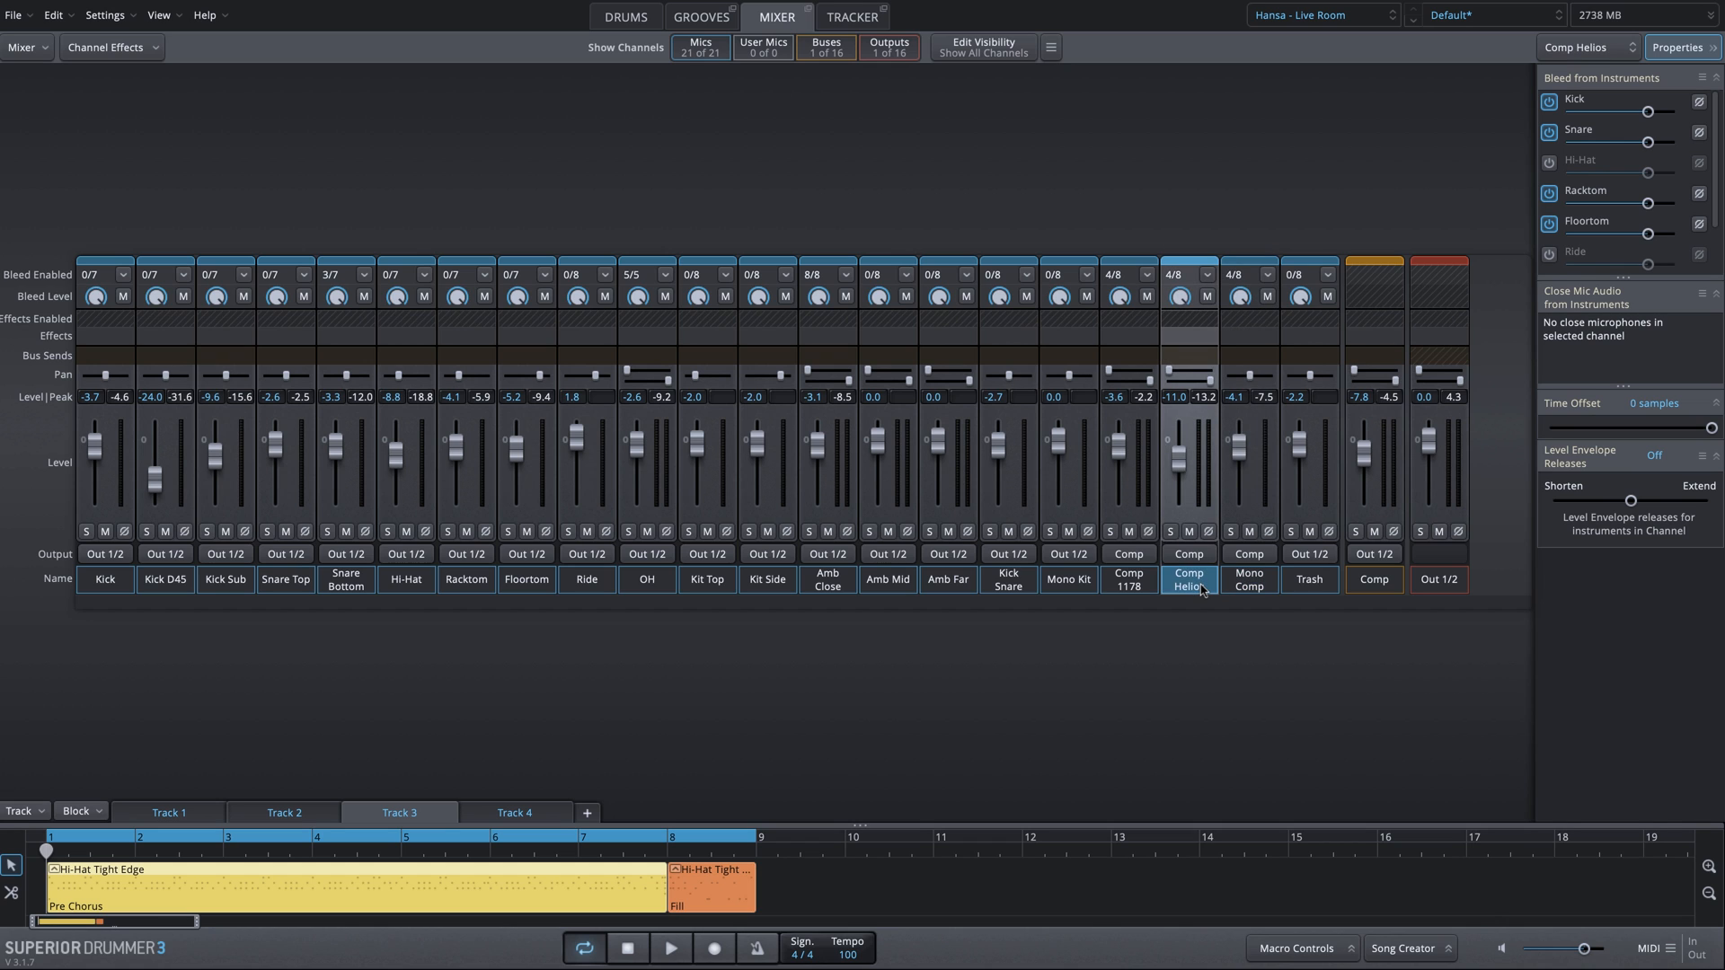
left_click(1129, 579, "ctrl")
left_click(1227, 588, "ctrl")
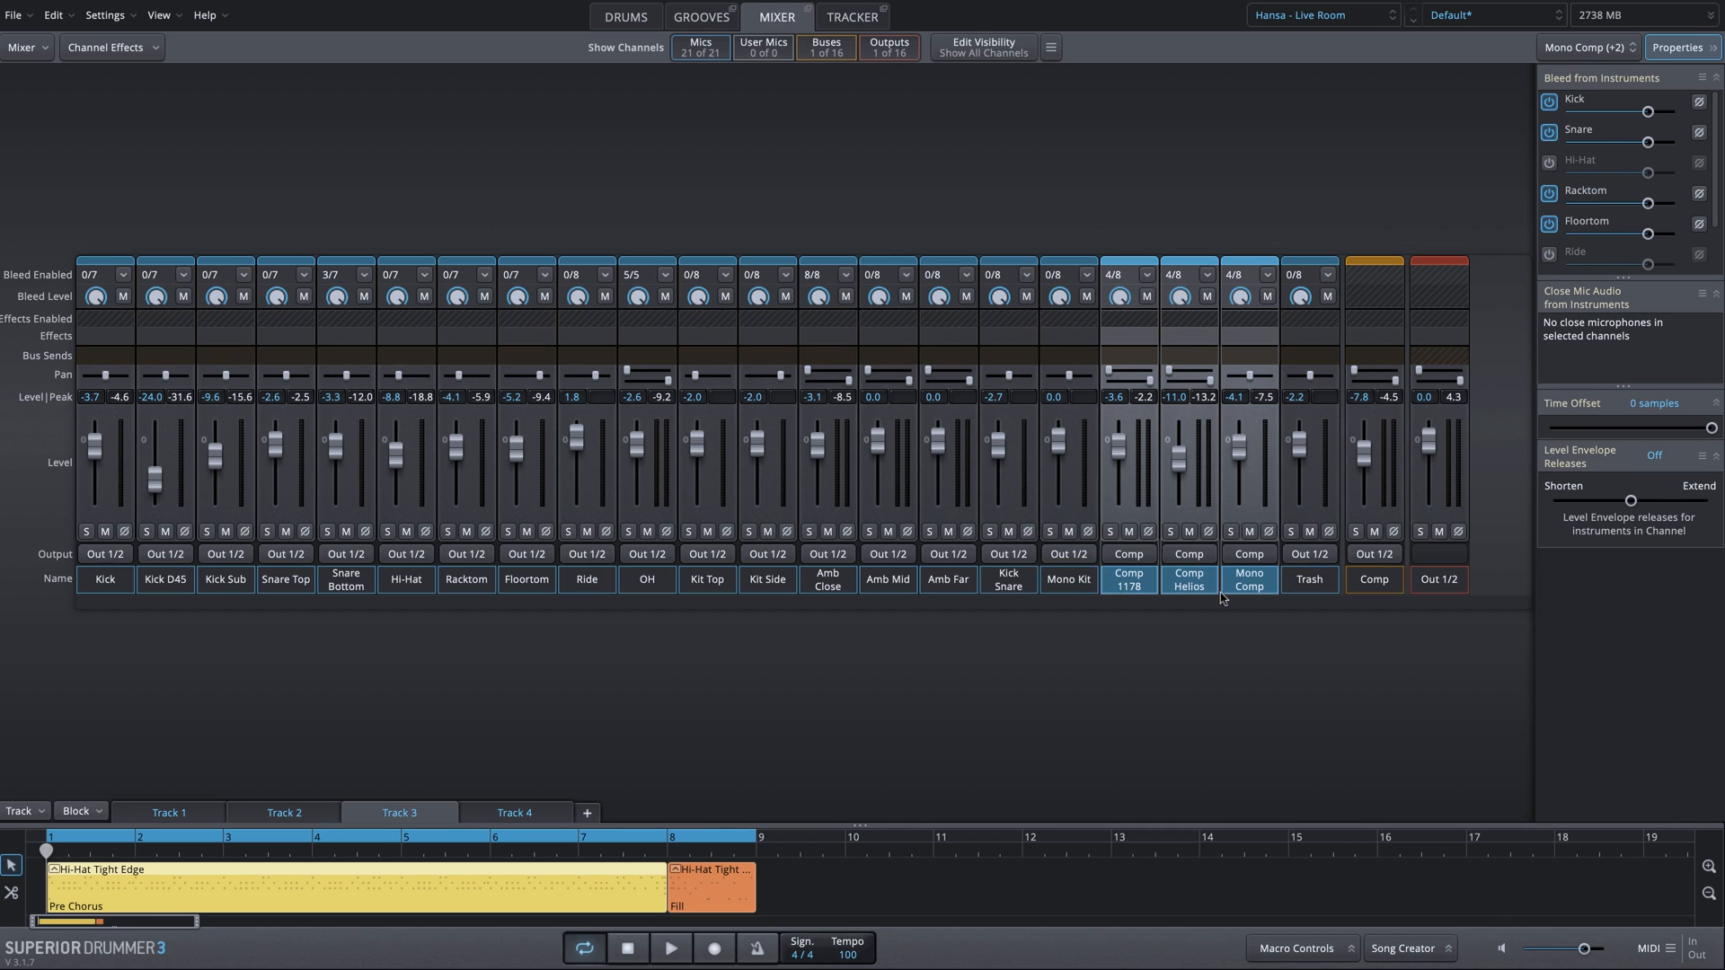
left_click(1355, 531)
key("space")
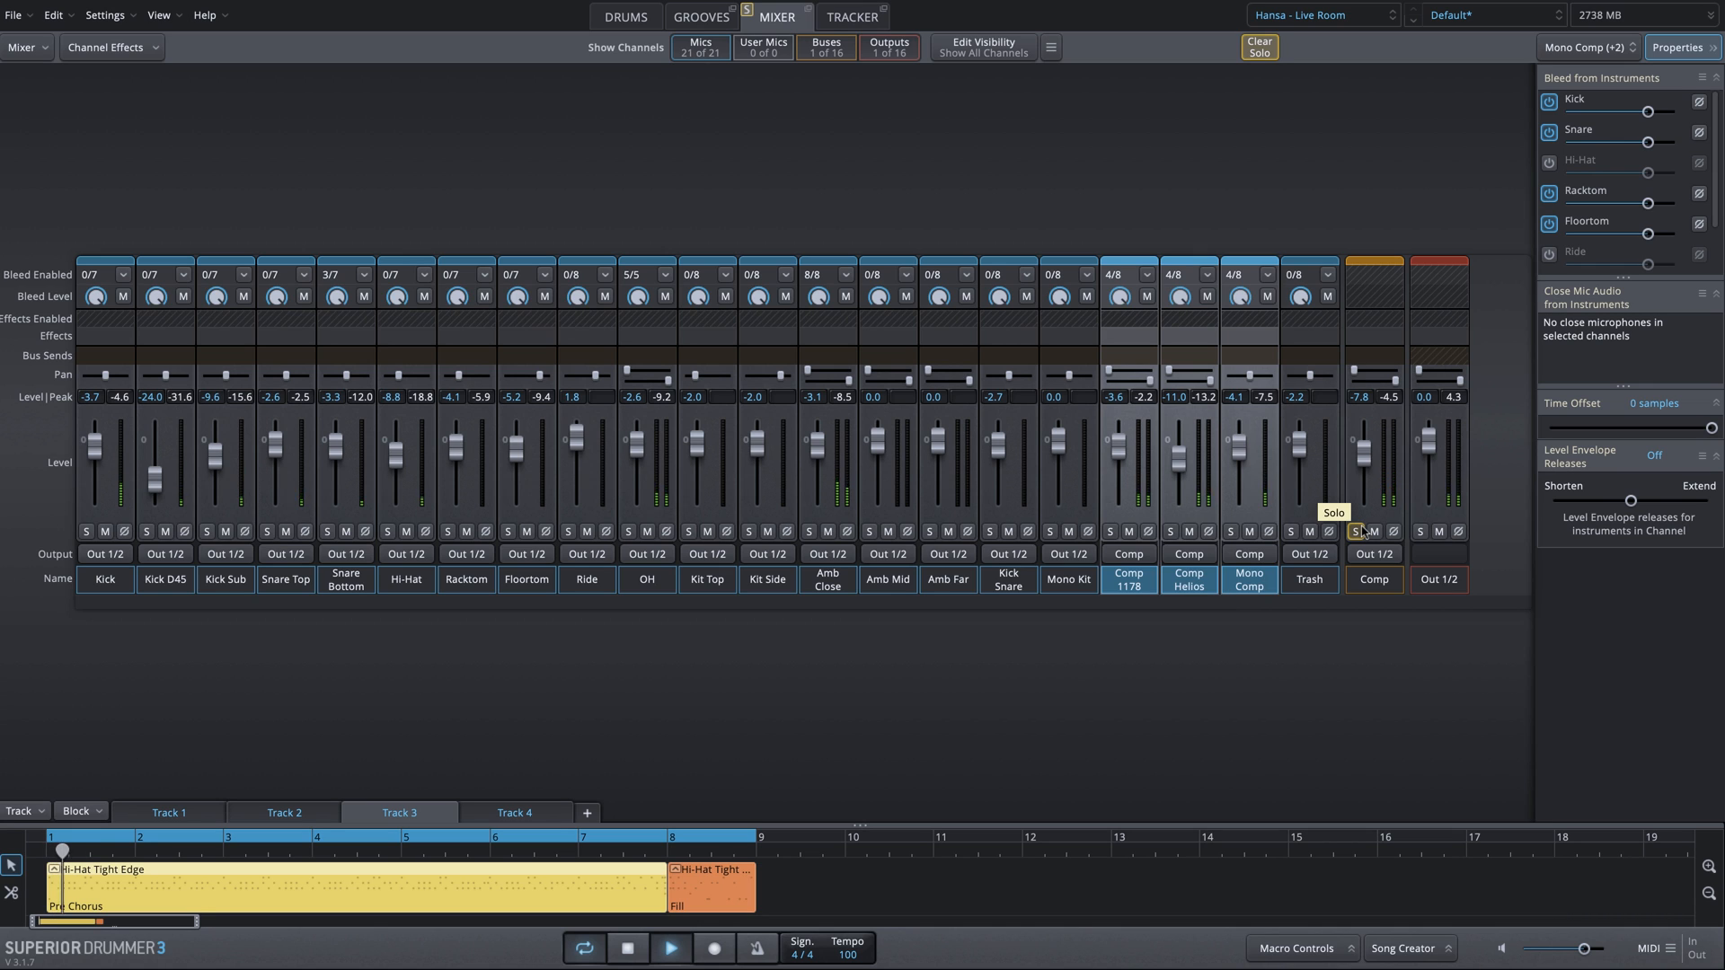
Step: Raise the Comp bus to -3.7 dB, checking it in the full mix, and set the Comp 1178 channel's level to -2.4 dB
left_click_drag(1366, 459, 1366, 451)
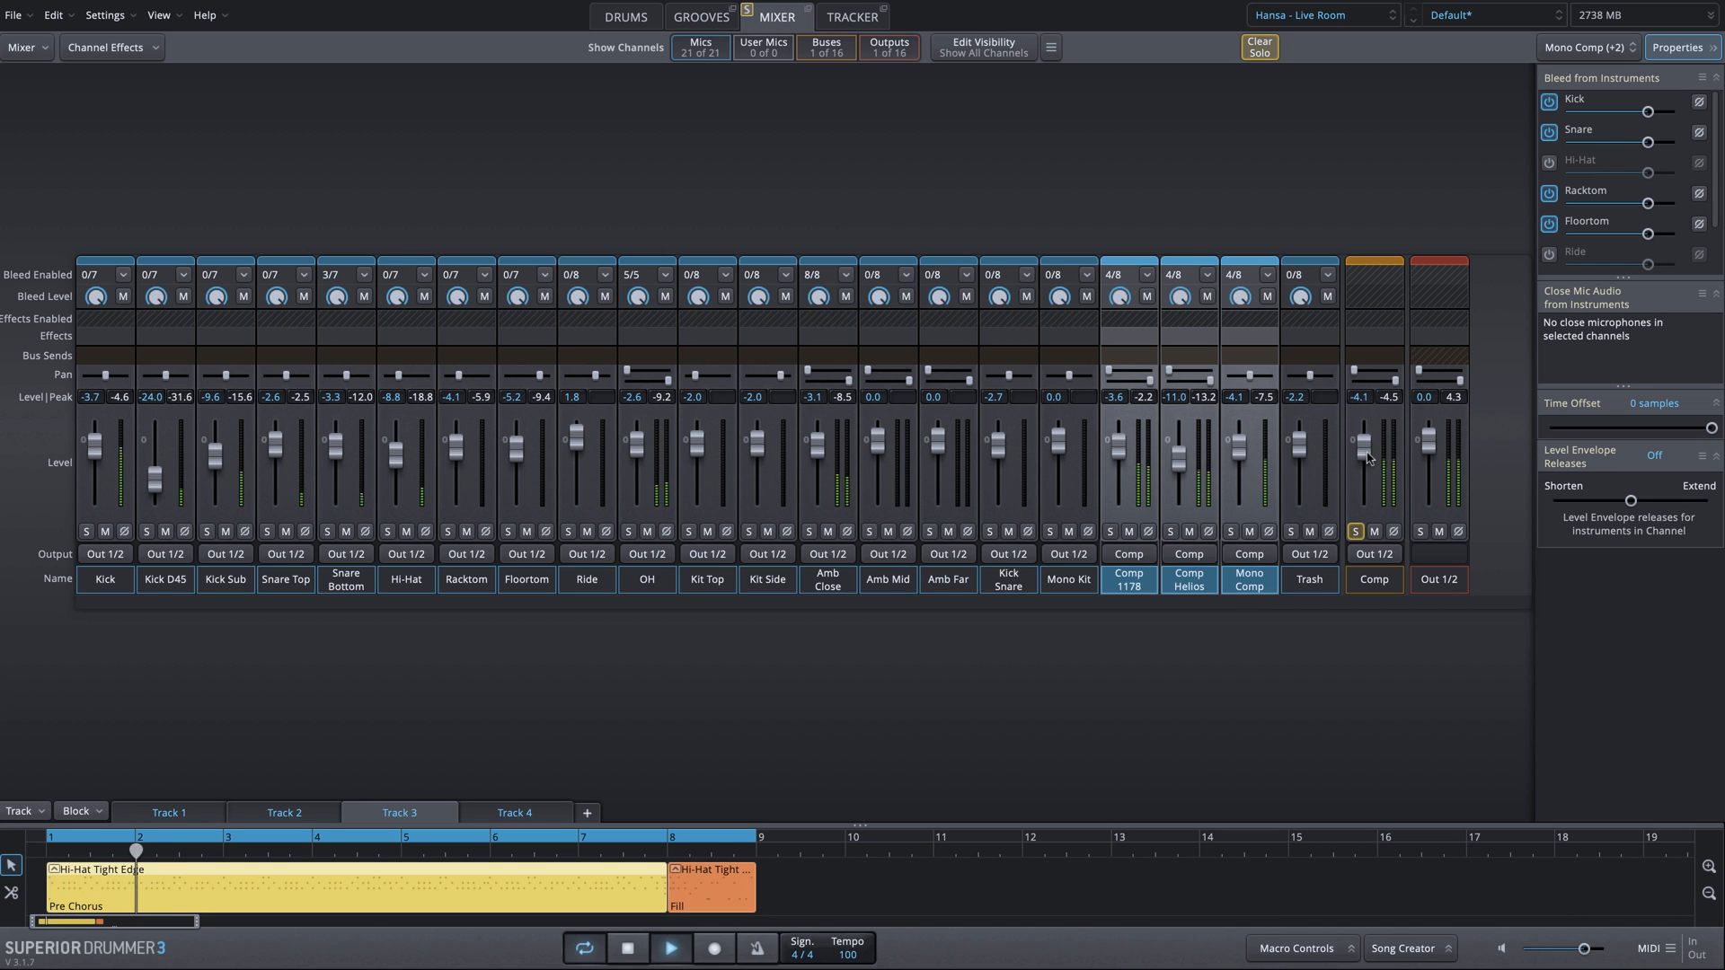
left_click(1355, 531)
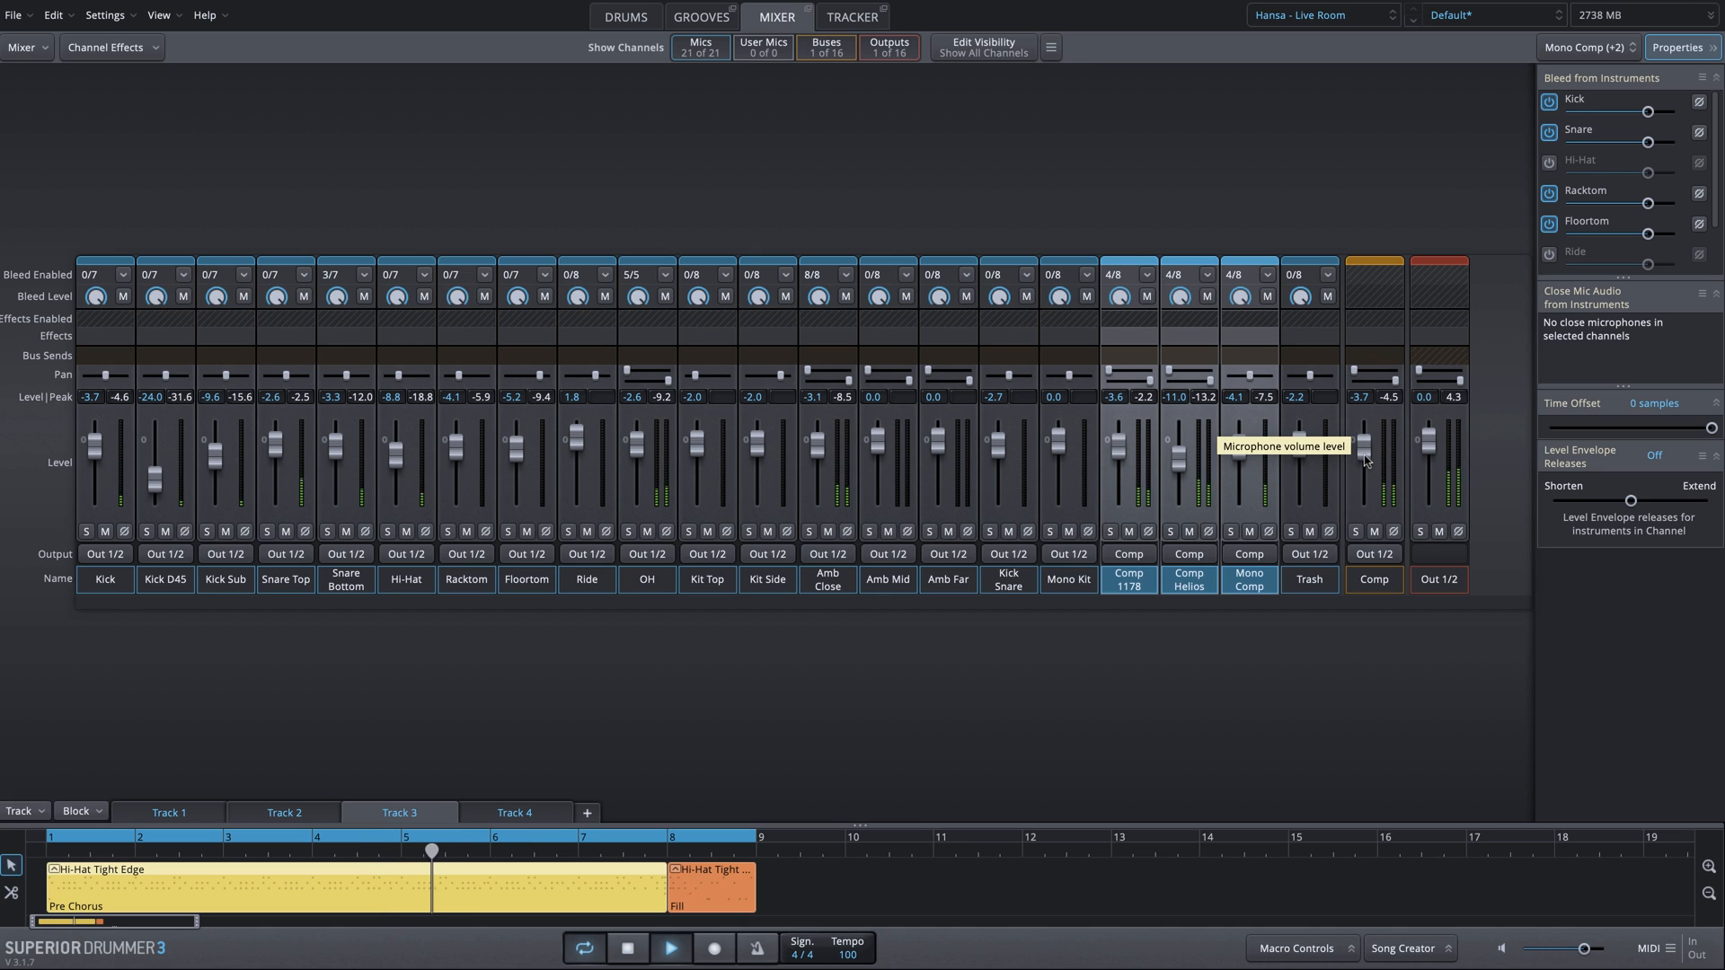
key("space")
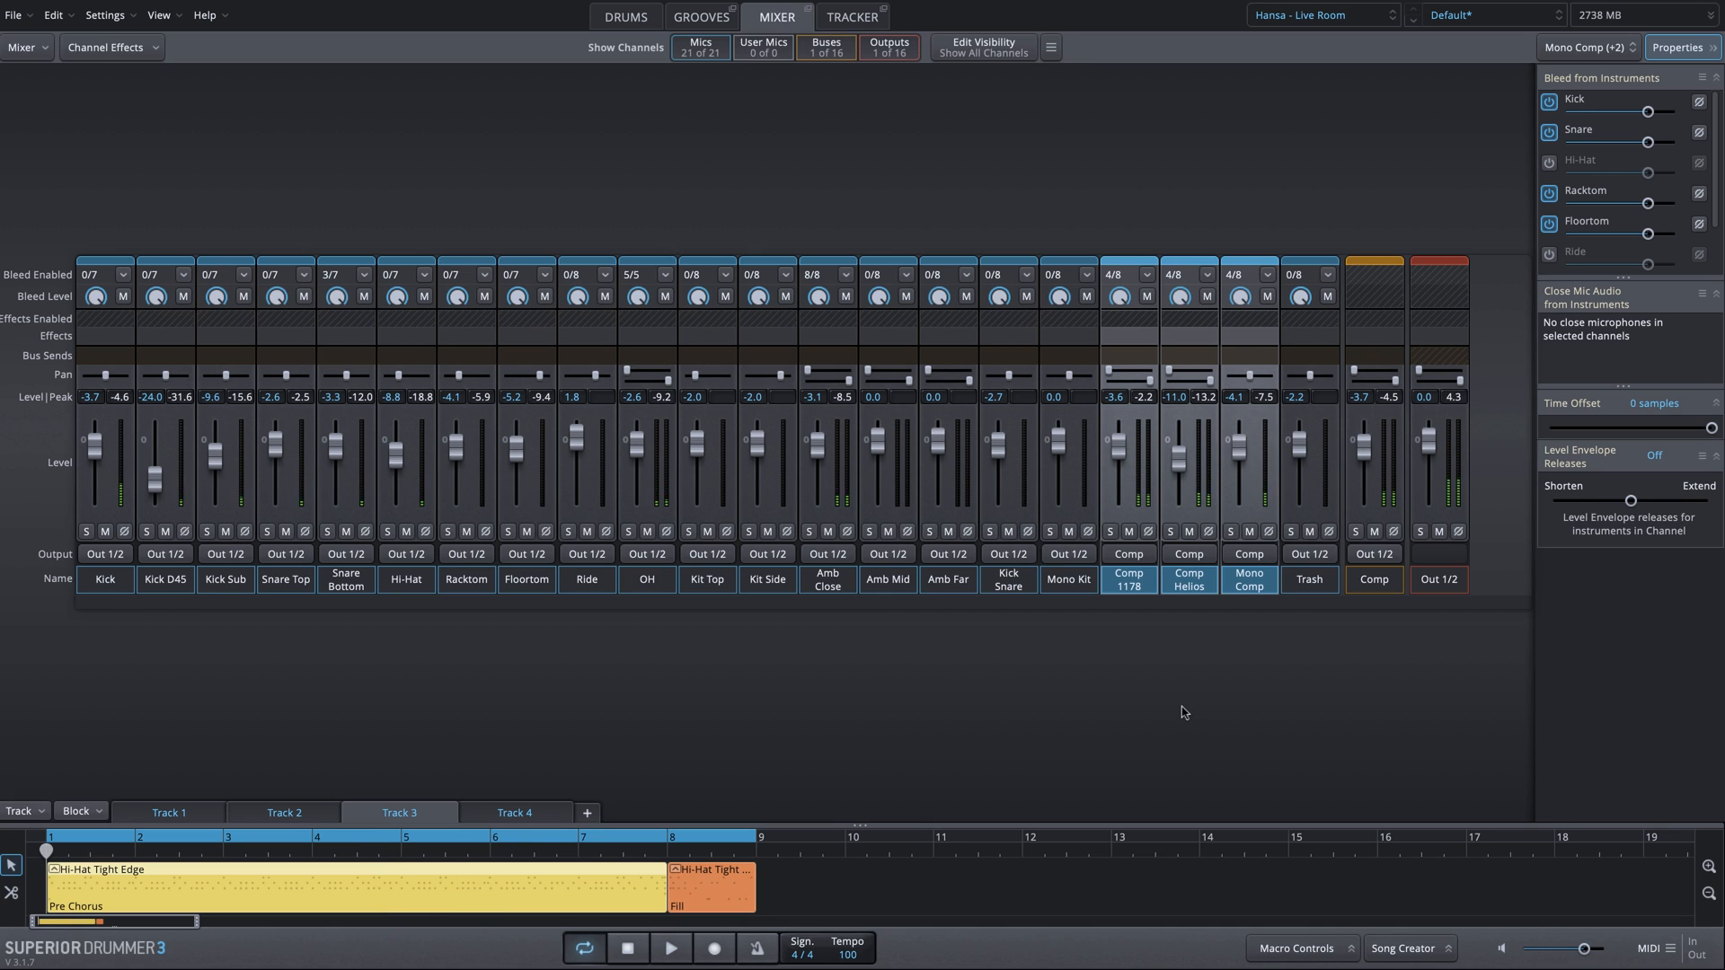
left_click(1191, 621)
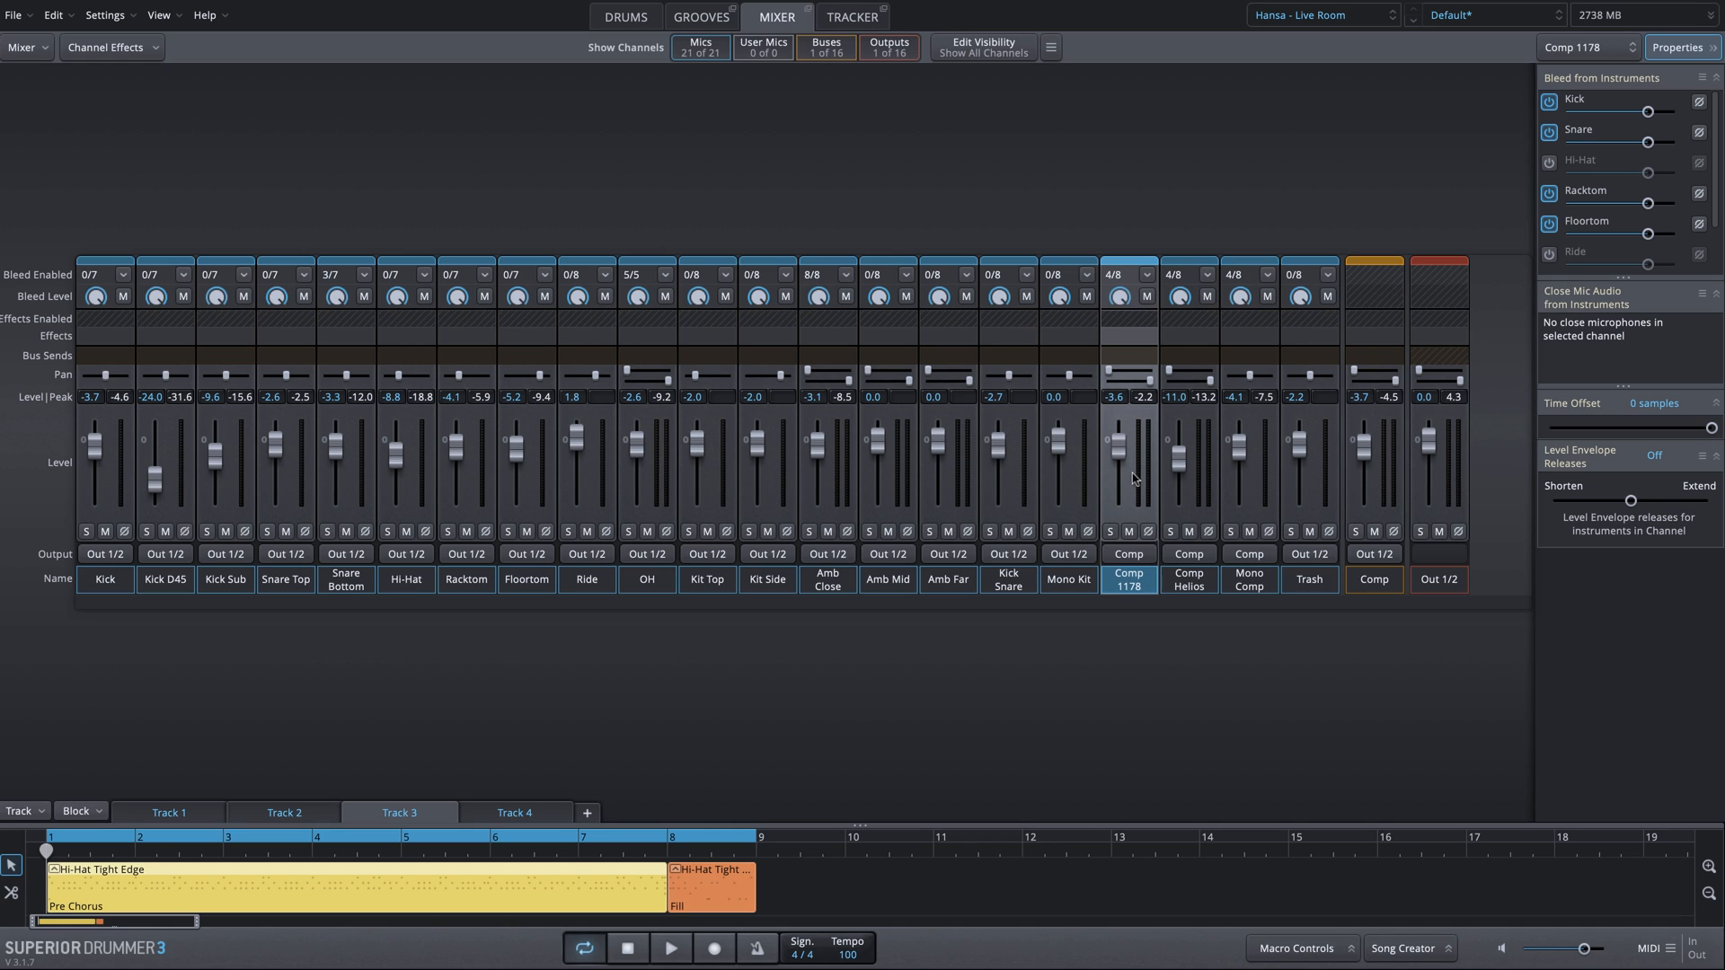
left_click_drag(1121, 451, 1121, 450)
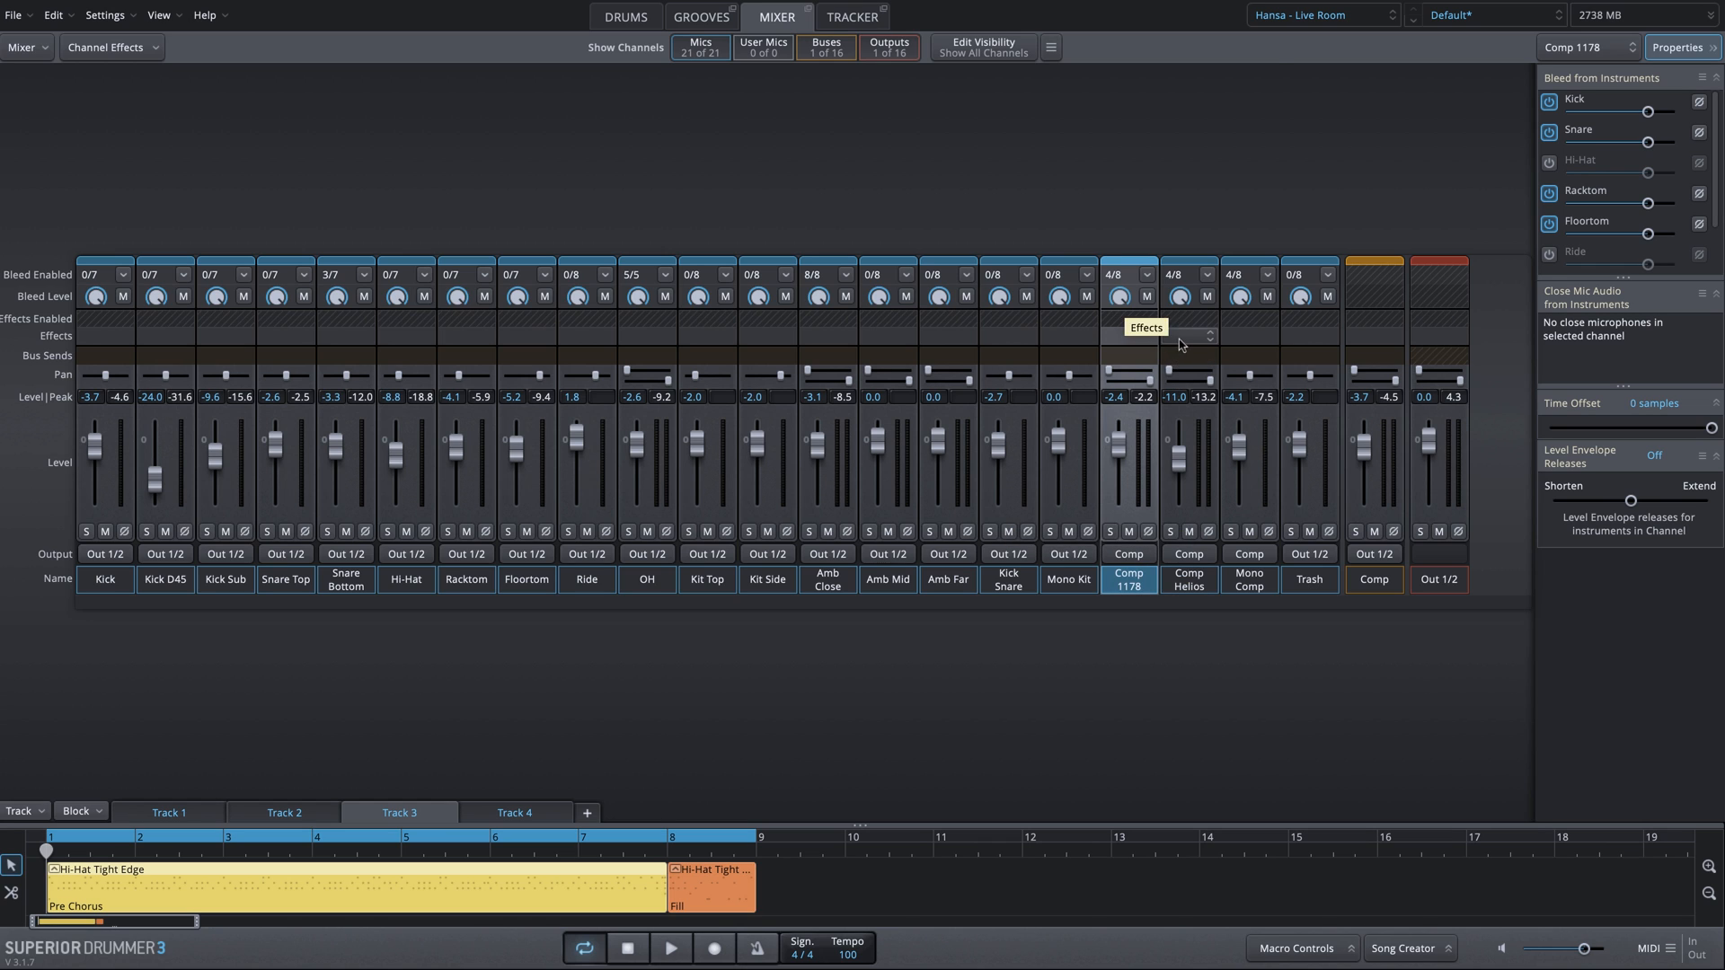
Step: Solo the Comp Helios channel and insert a Comp 76 compressor on it with the Parallel Pump preset
left_click(1171, 532)
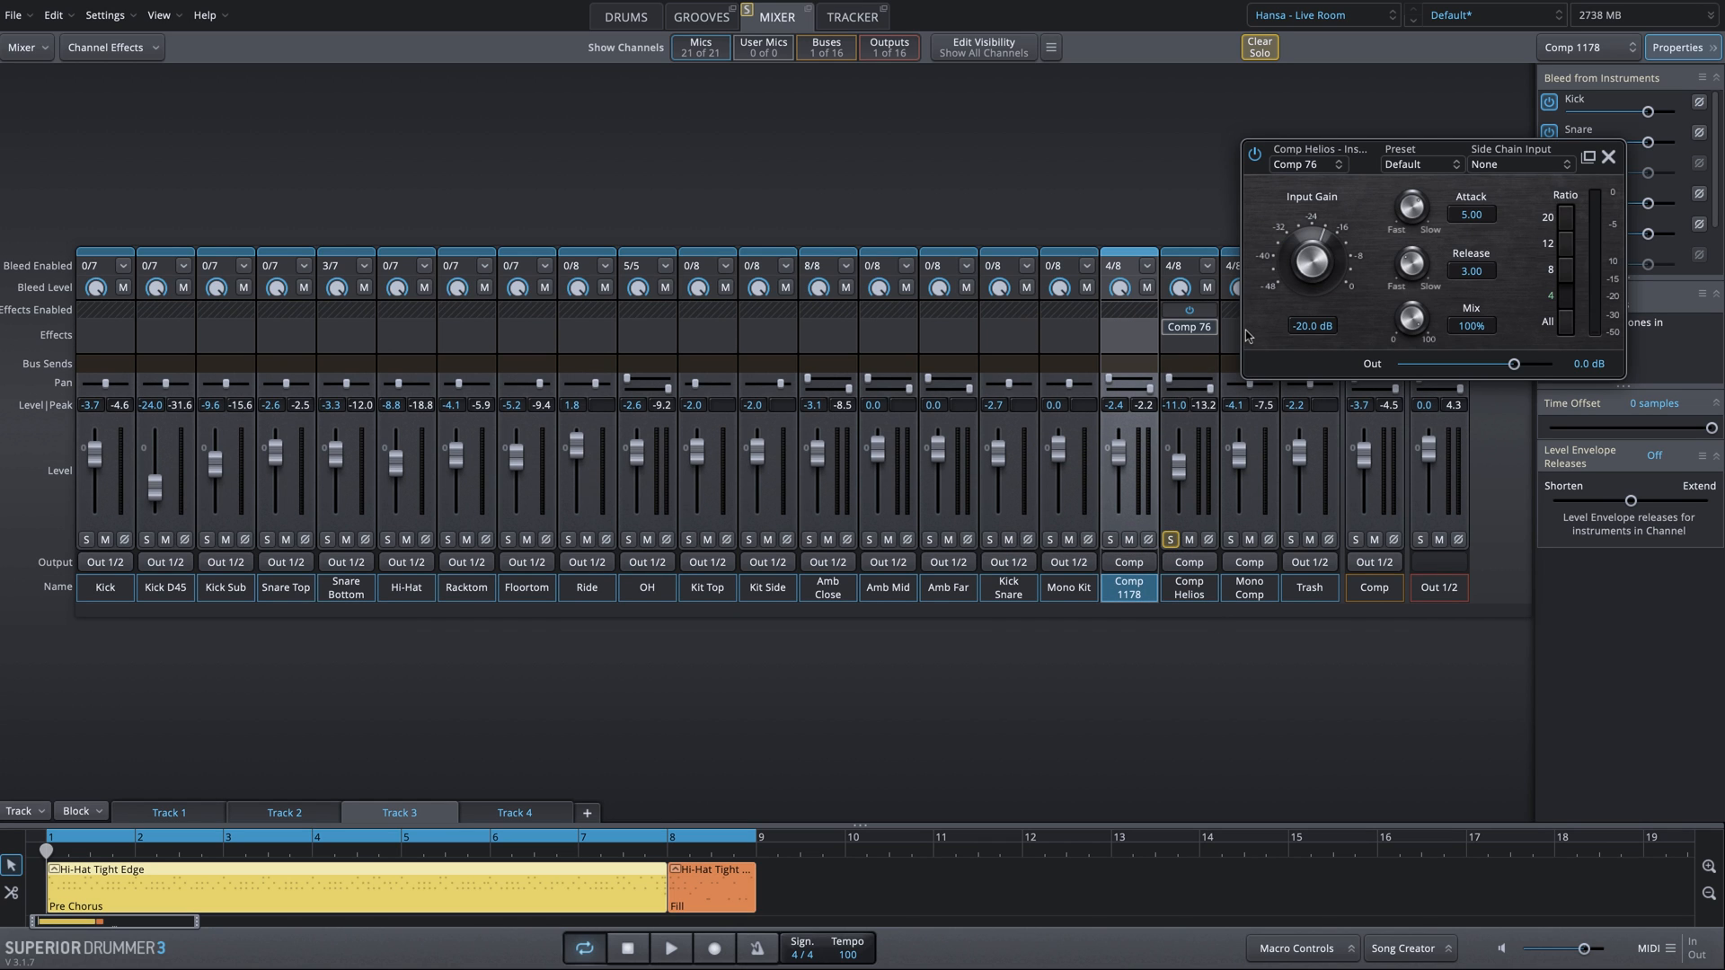
left_click(1453, 167)
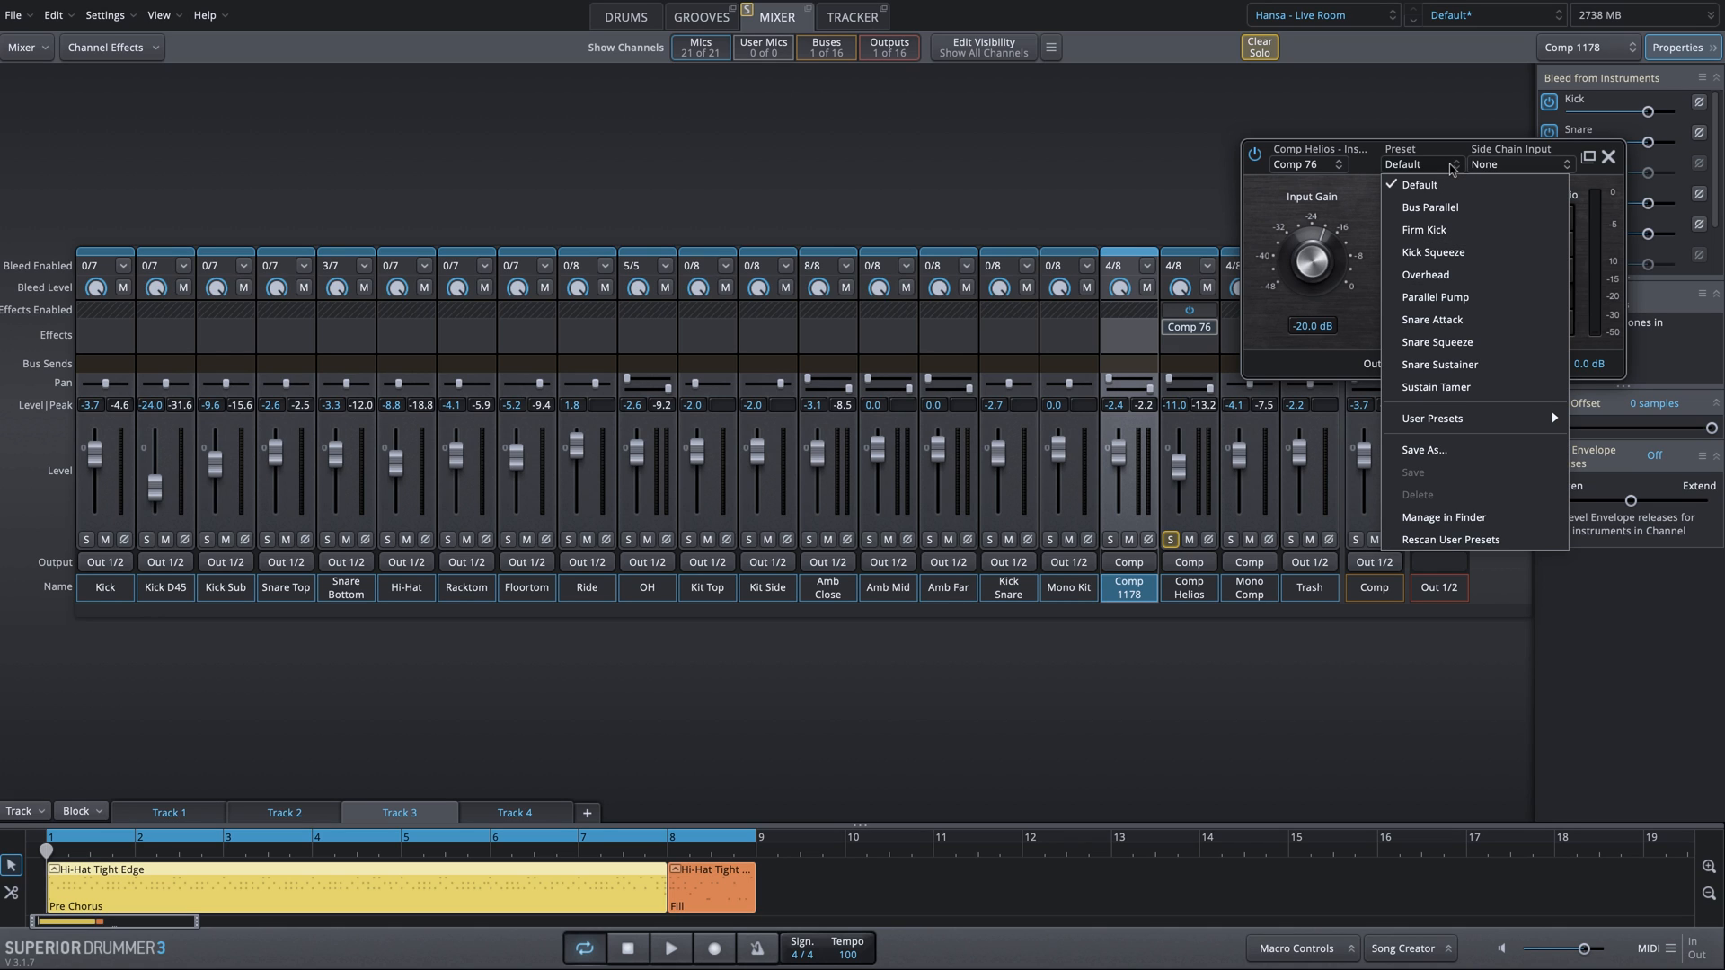
left_click(1456, 297)
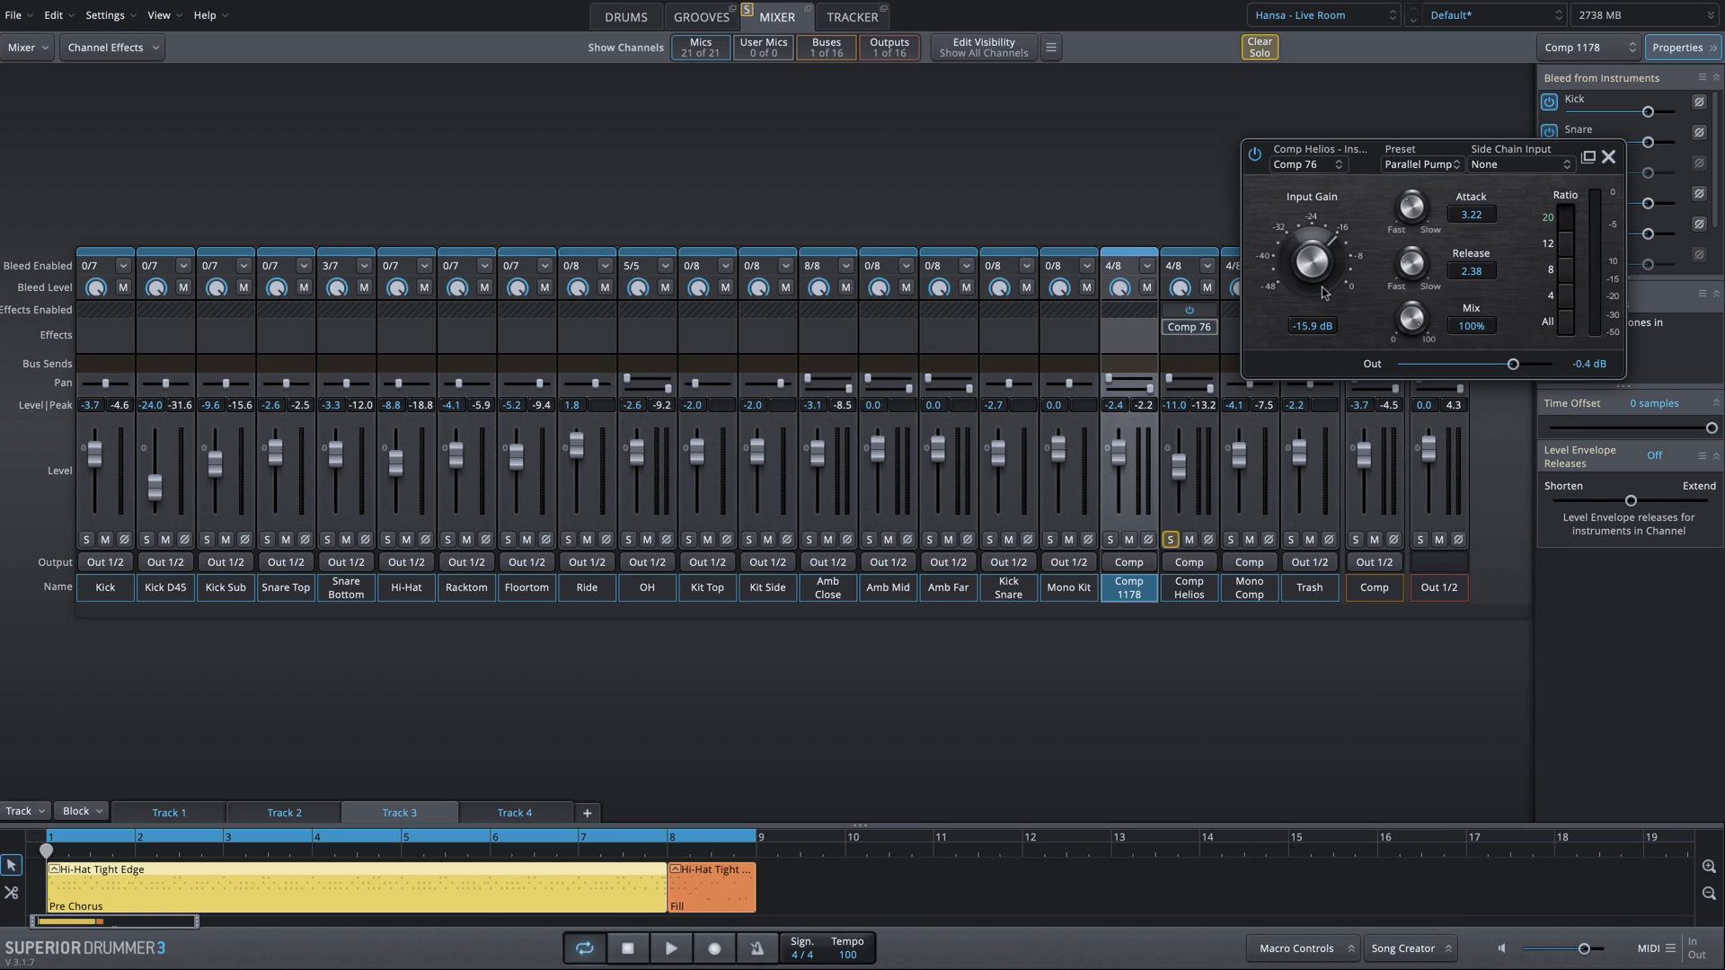
Step: Play the soloed Comp Helios channel and compare its sound with Comp 76 bypassed and enabled
key("space")
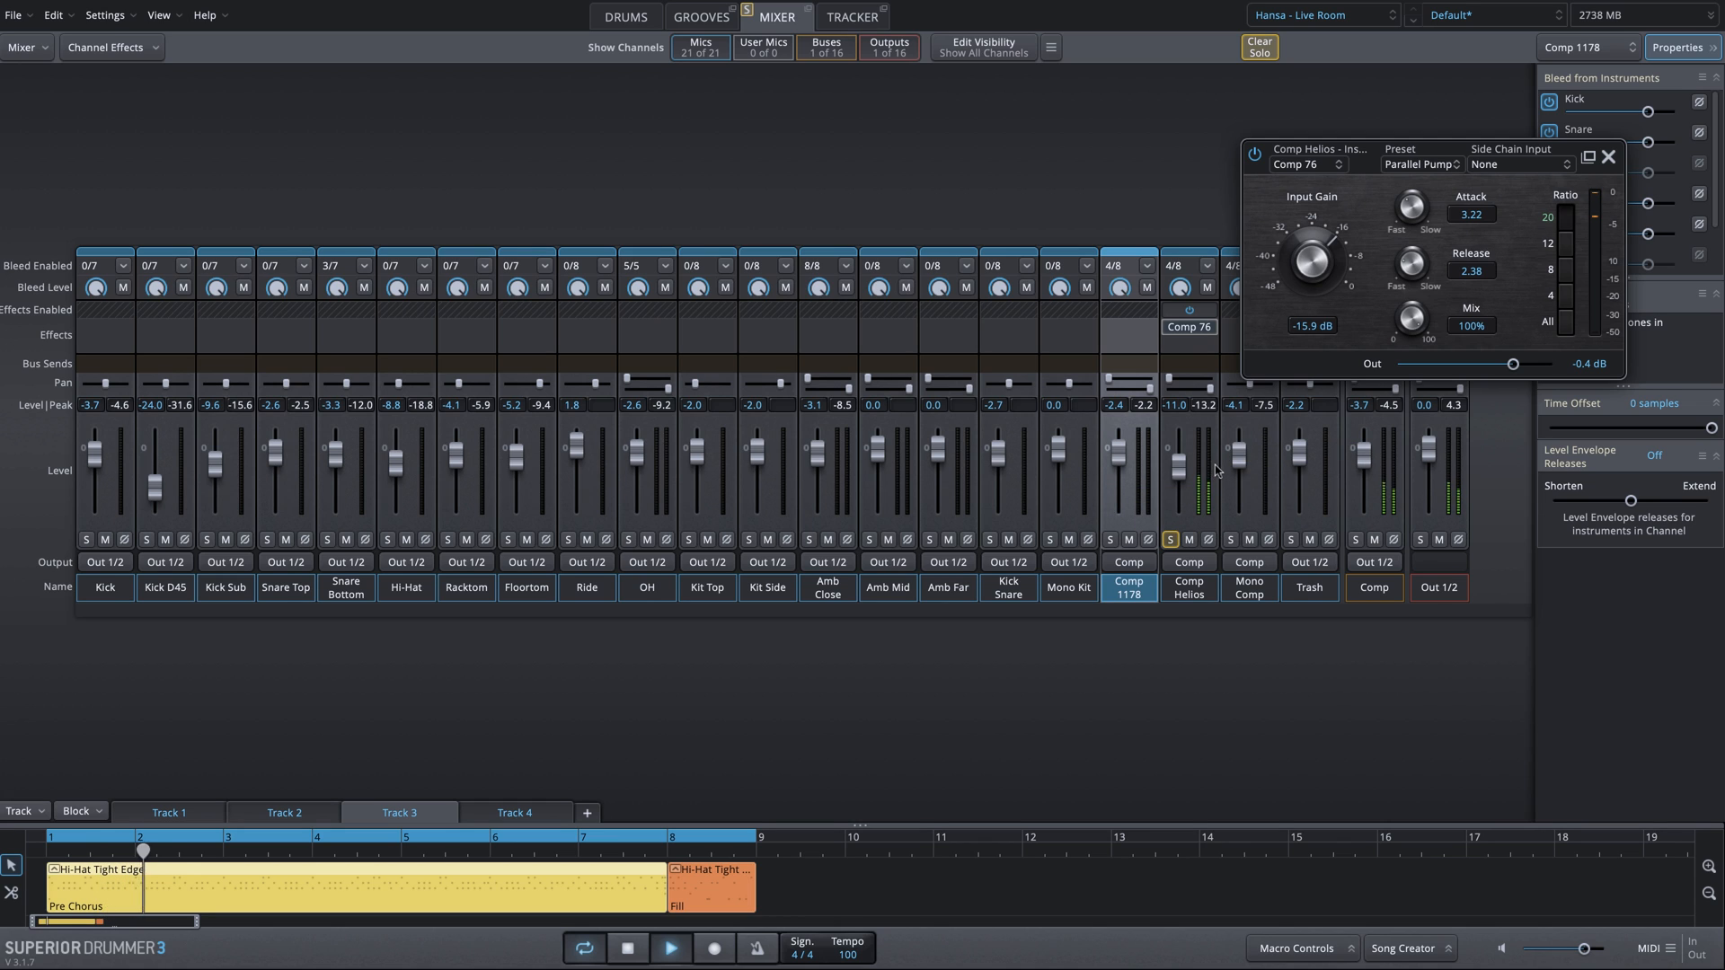
left_click(1255, 156)
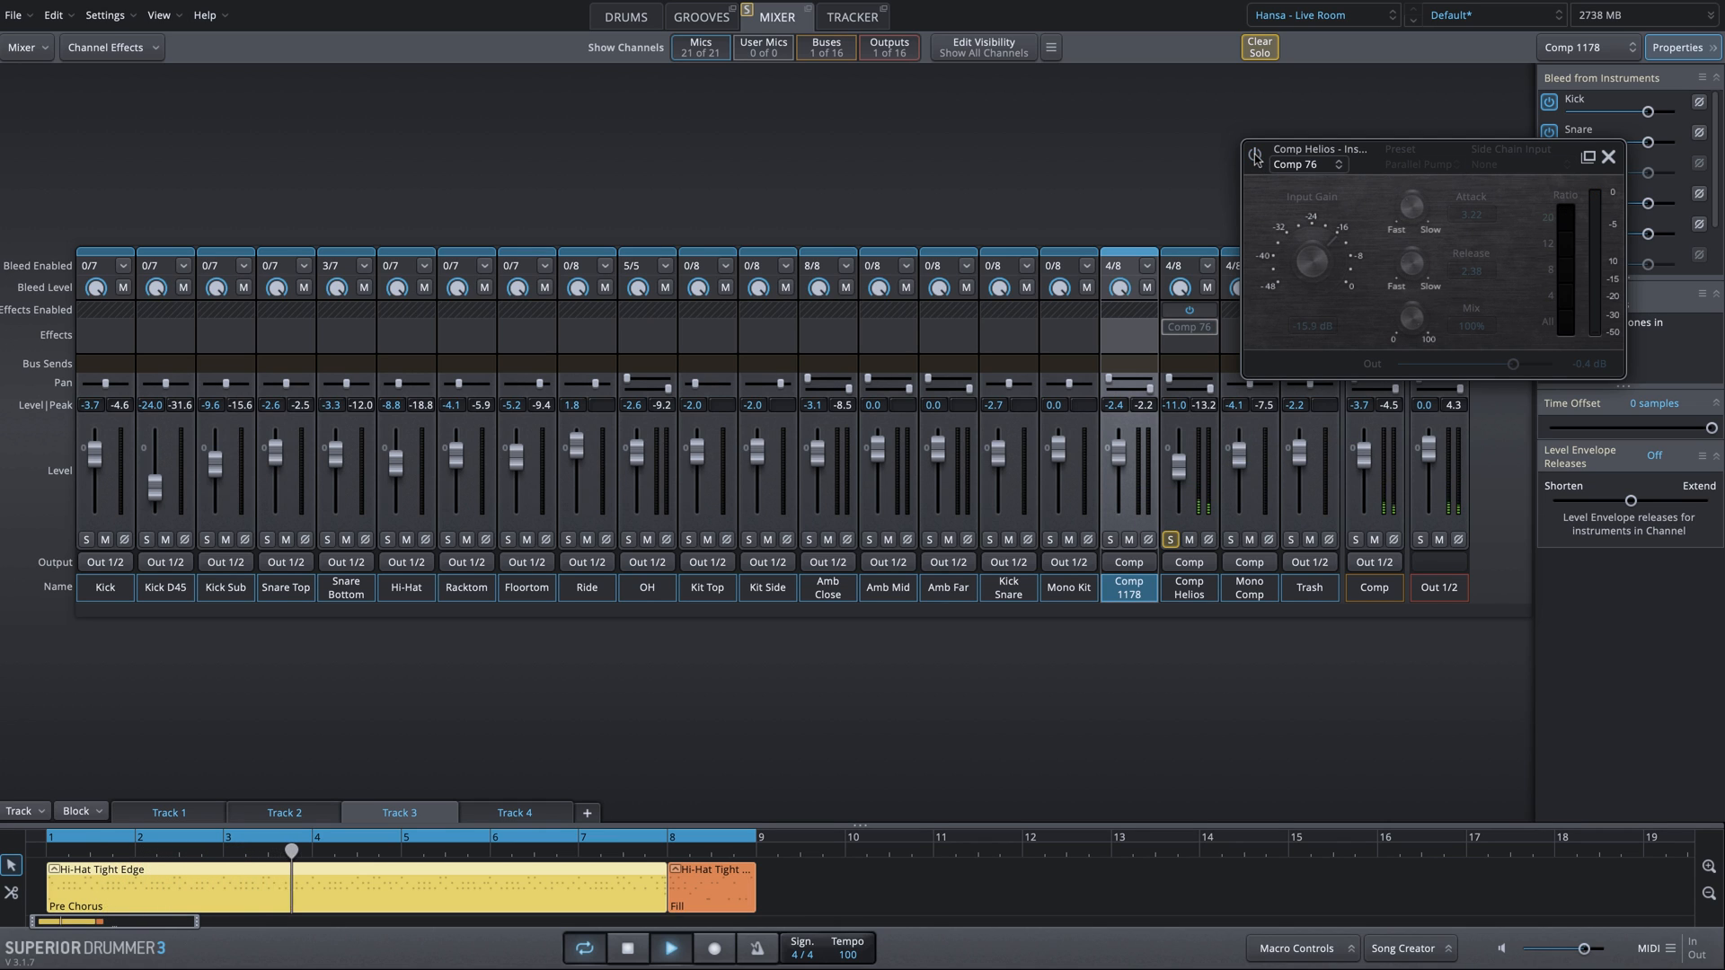
left_click(1255, 156)
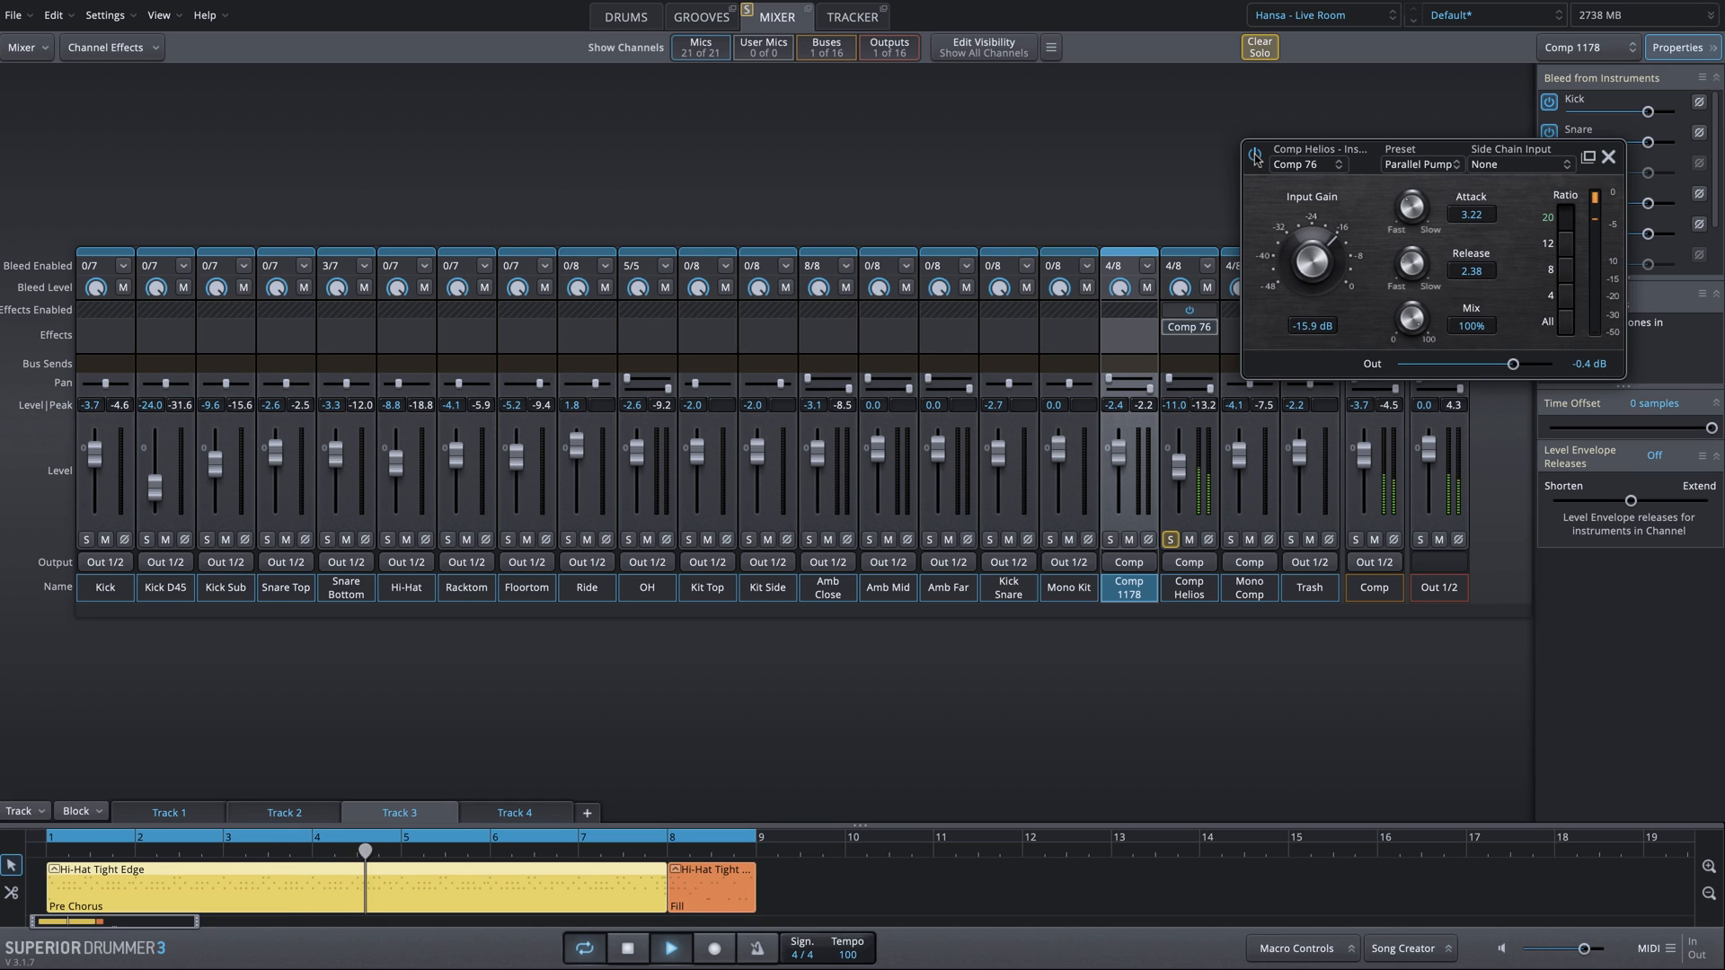
left_click(1255, 156)
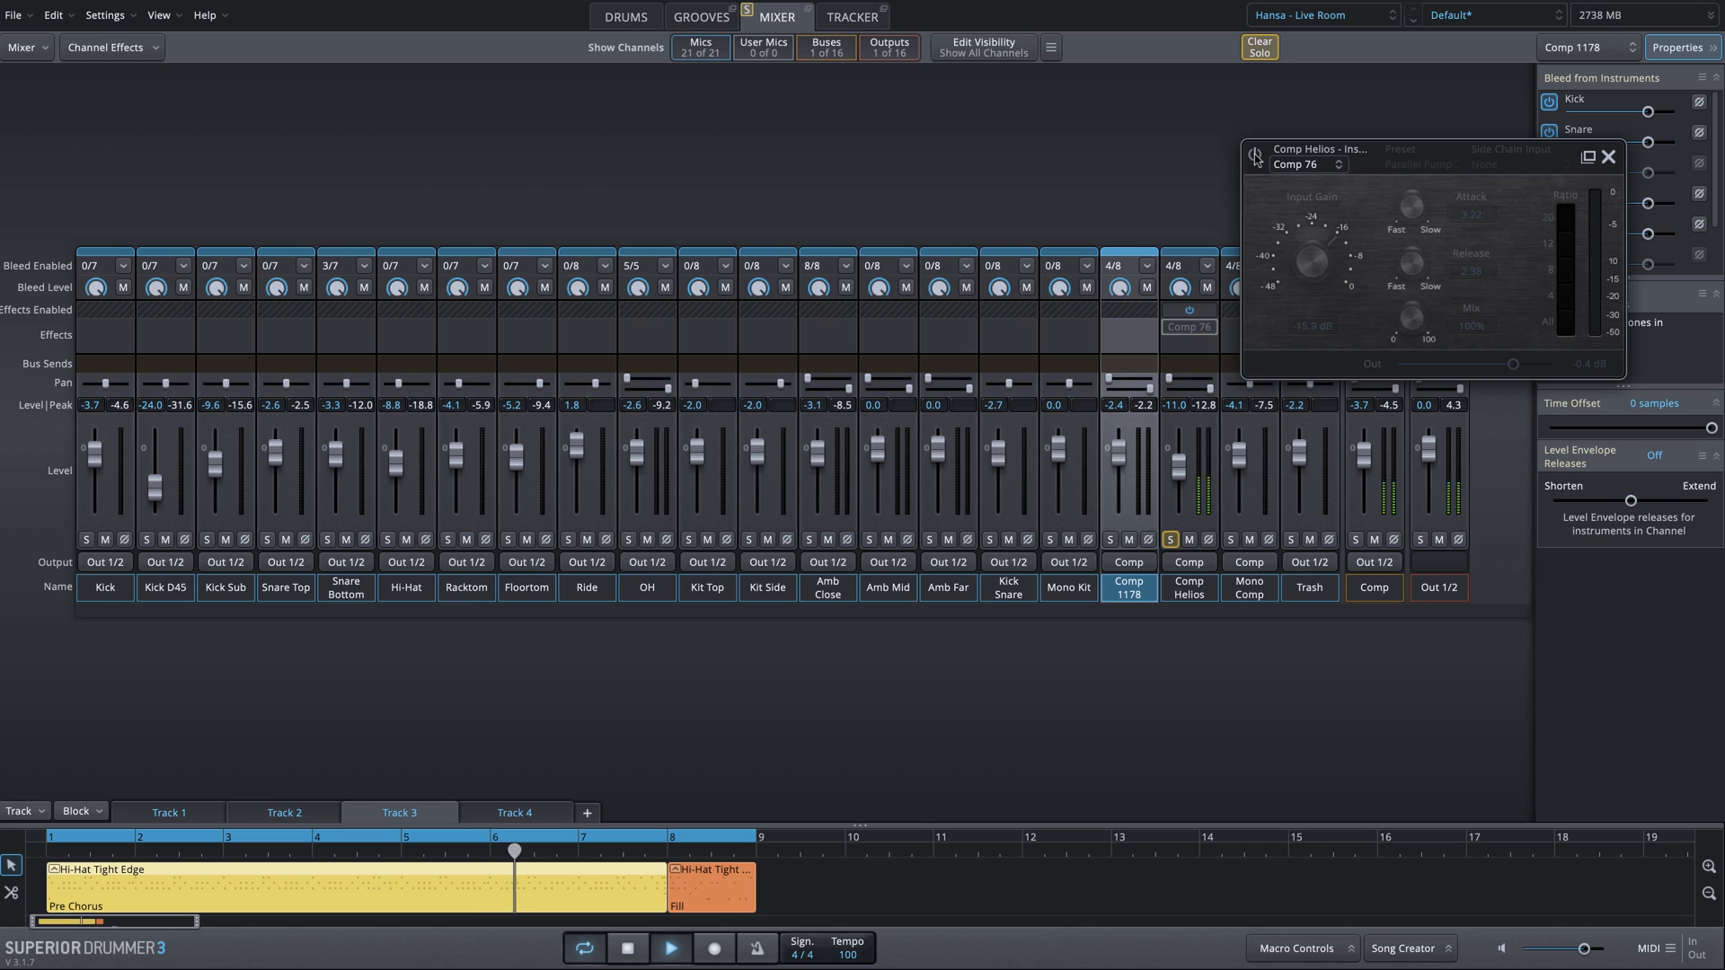
left_click(1255, 156)
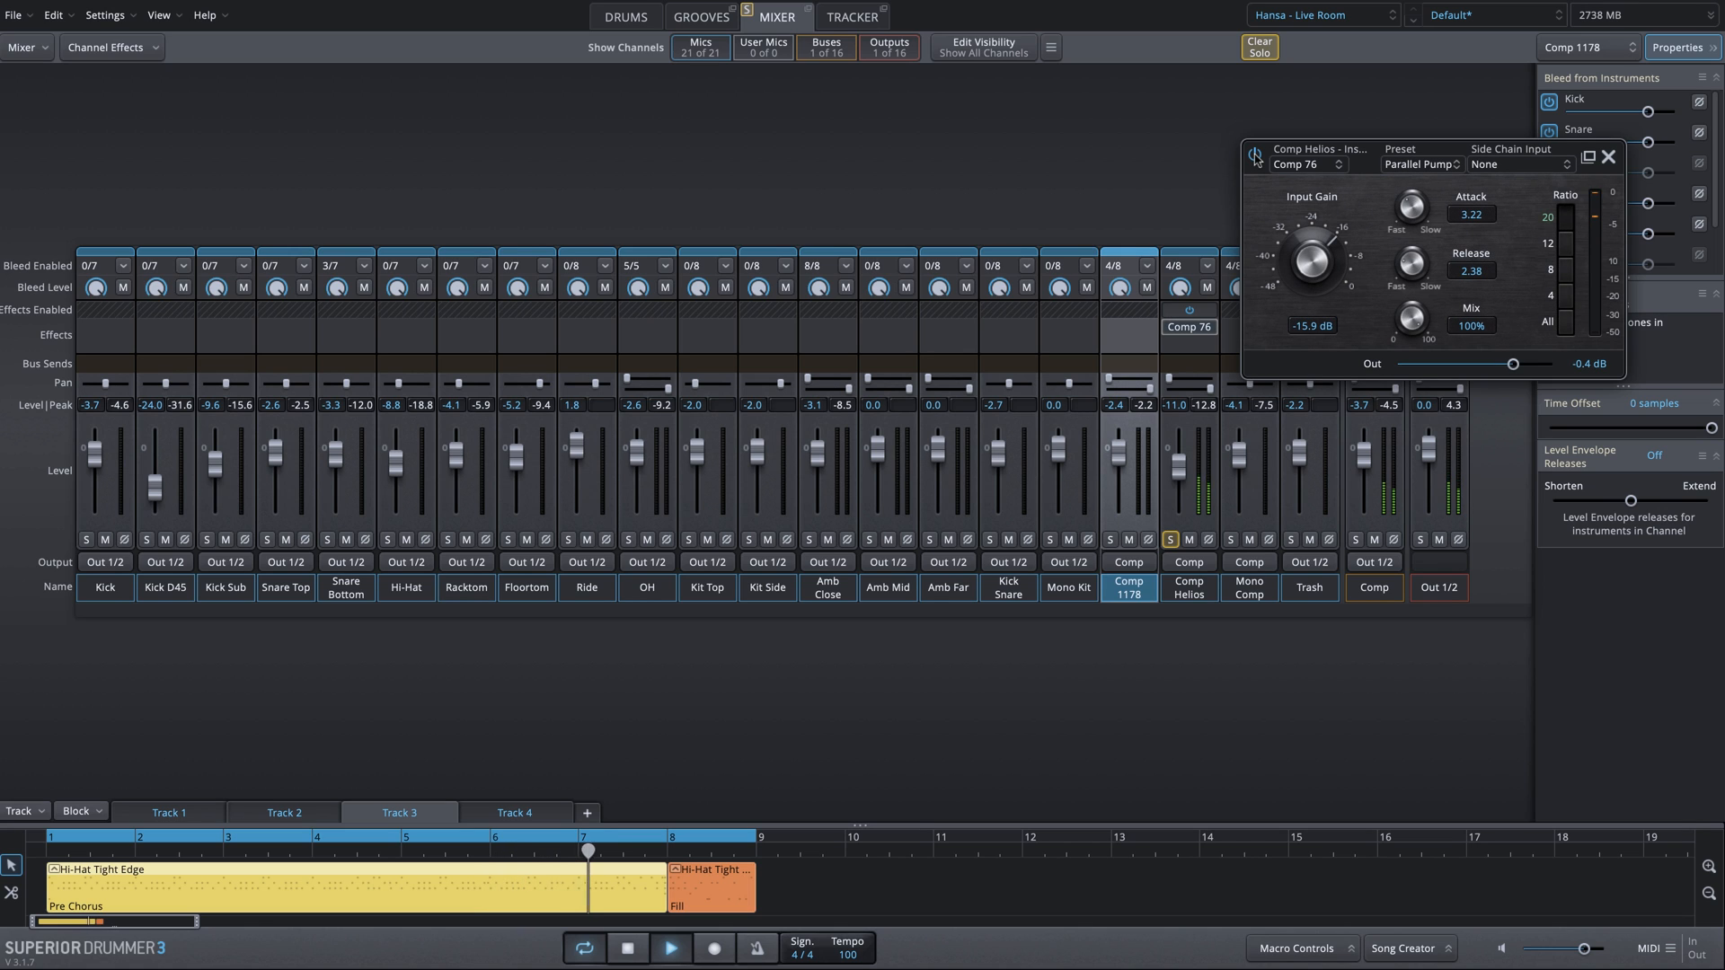
Step: Set Comp 76 on Comp Helios to input gain -10.1 dB, attack 2.32 and release 1.66, and return to the full mix
key("space")
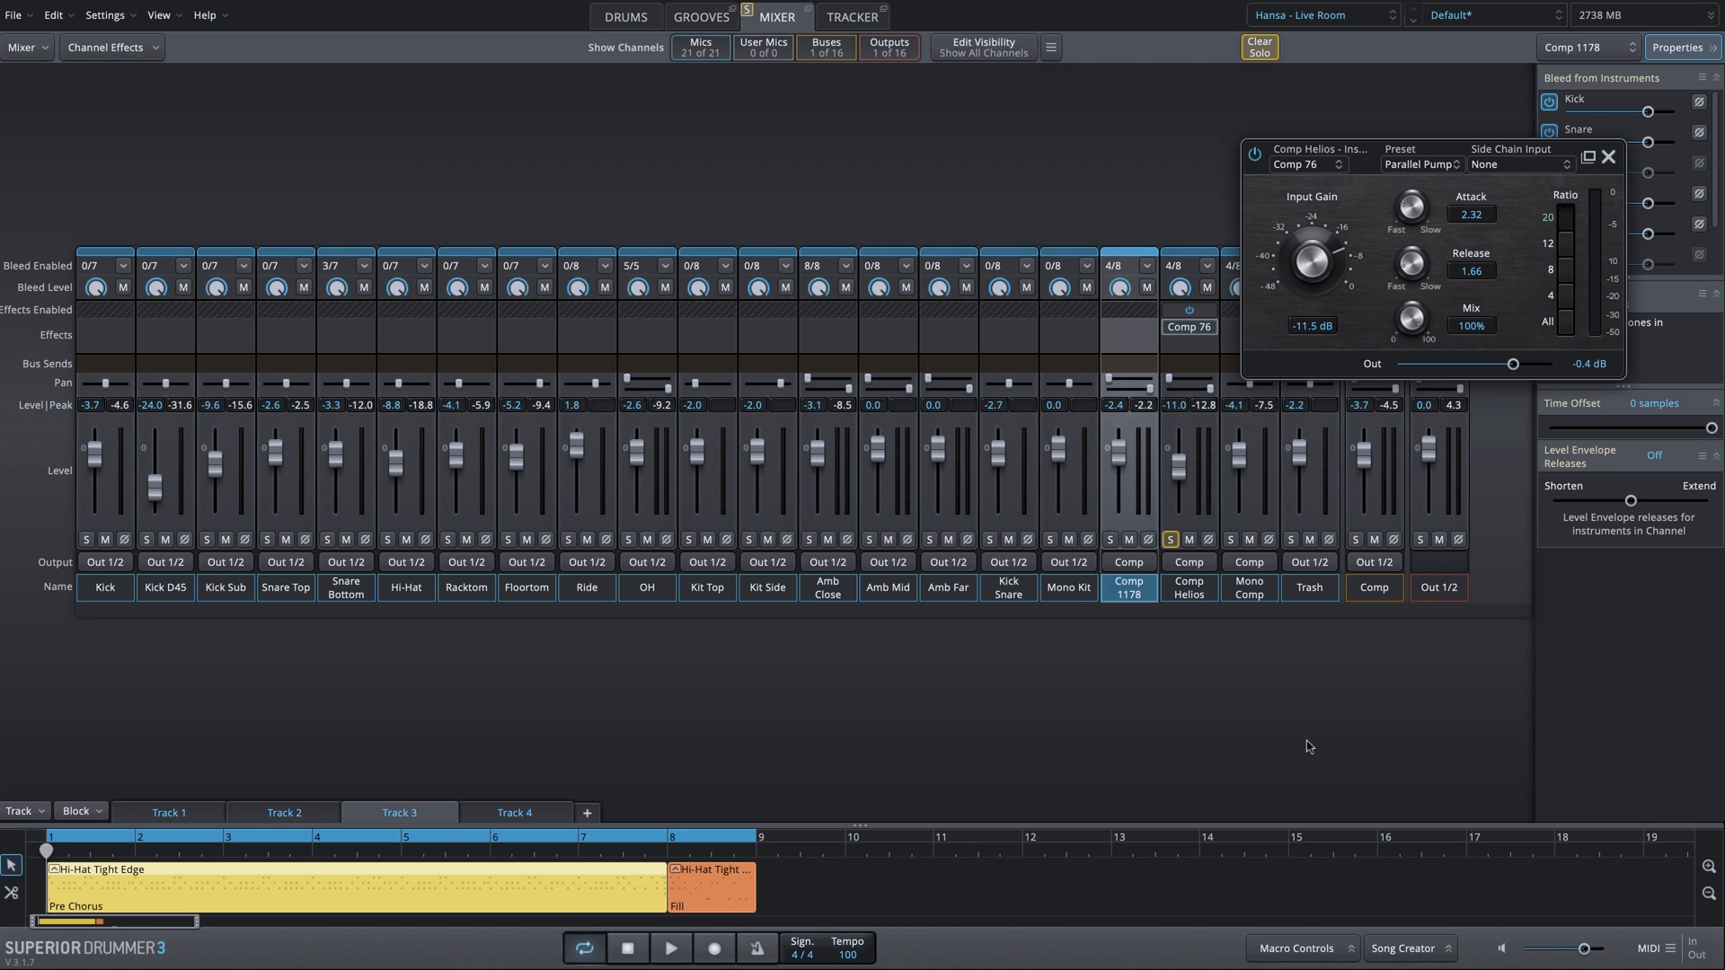
key("space")
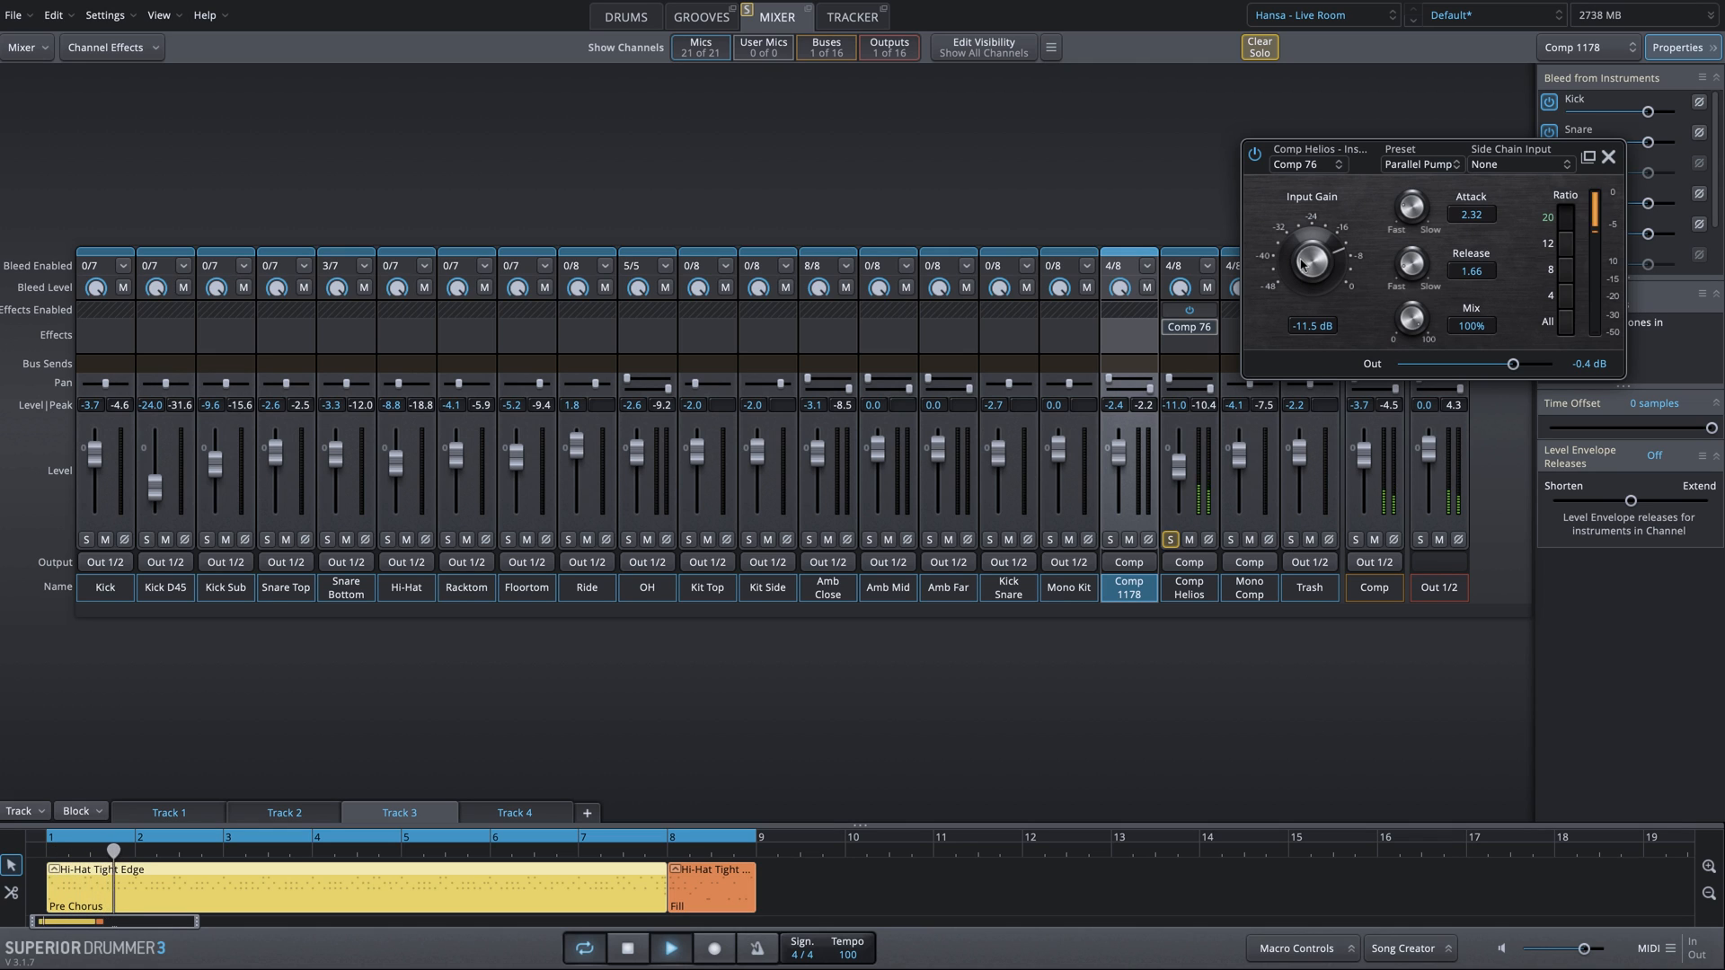
left_click_drag(1305, 267, 1305, 261)
left_click(1170, 539)
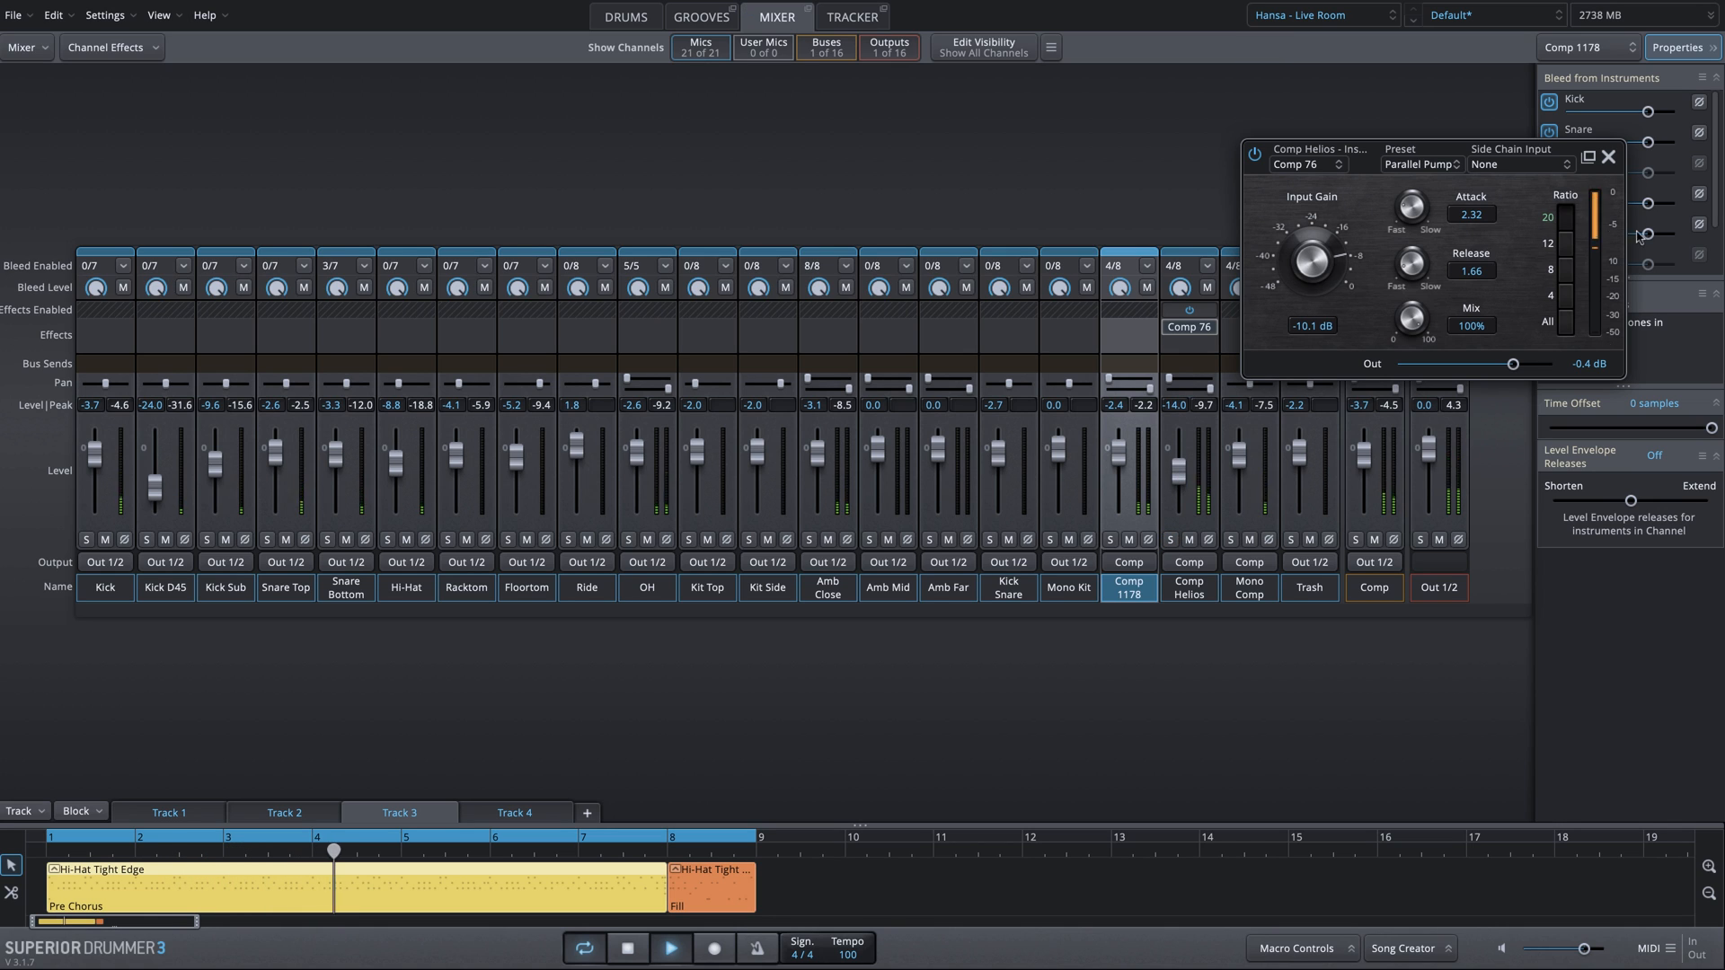
left_click(1608, 158)
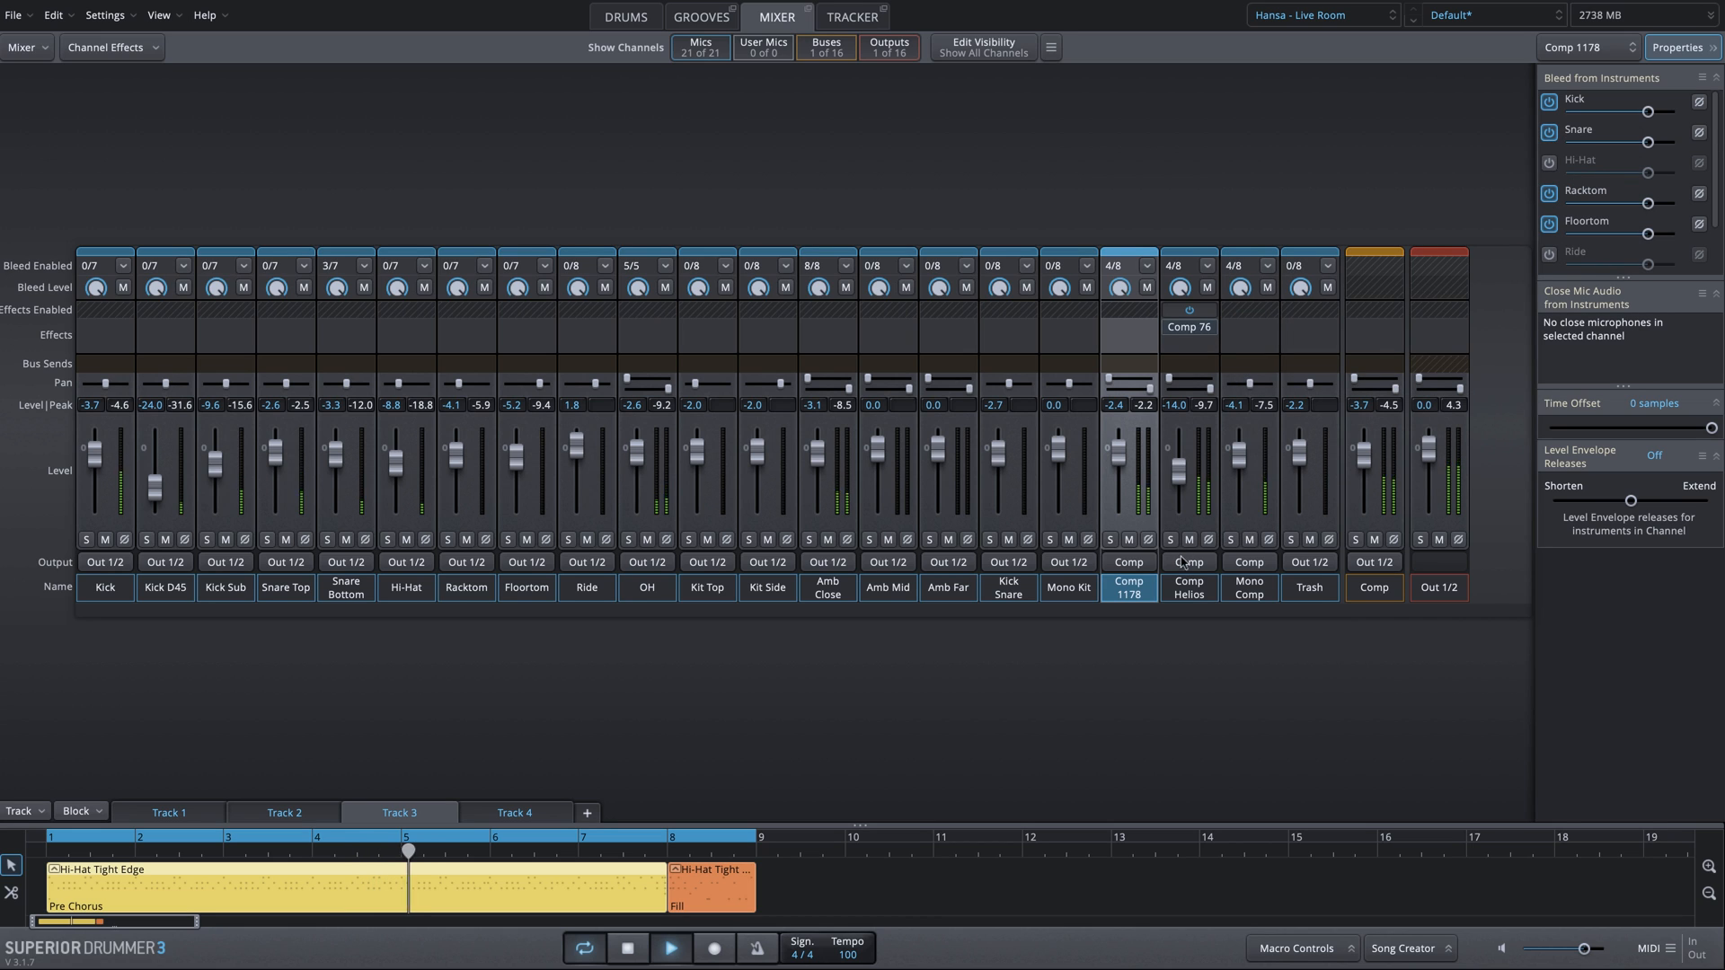
Step: Compare the mix with and without Comp Helios and lower the channel's level to -17.7 dB
left_click(1189, 539)
left_click(1189, 539)
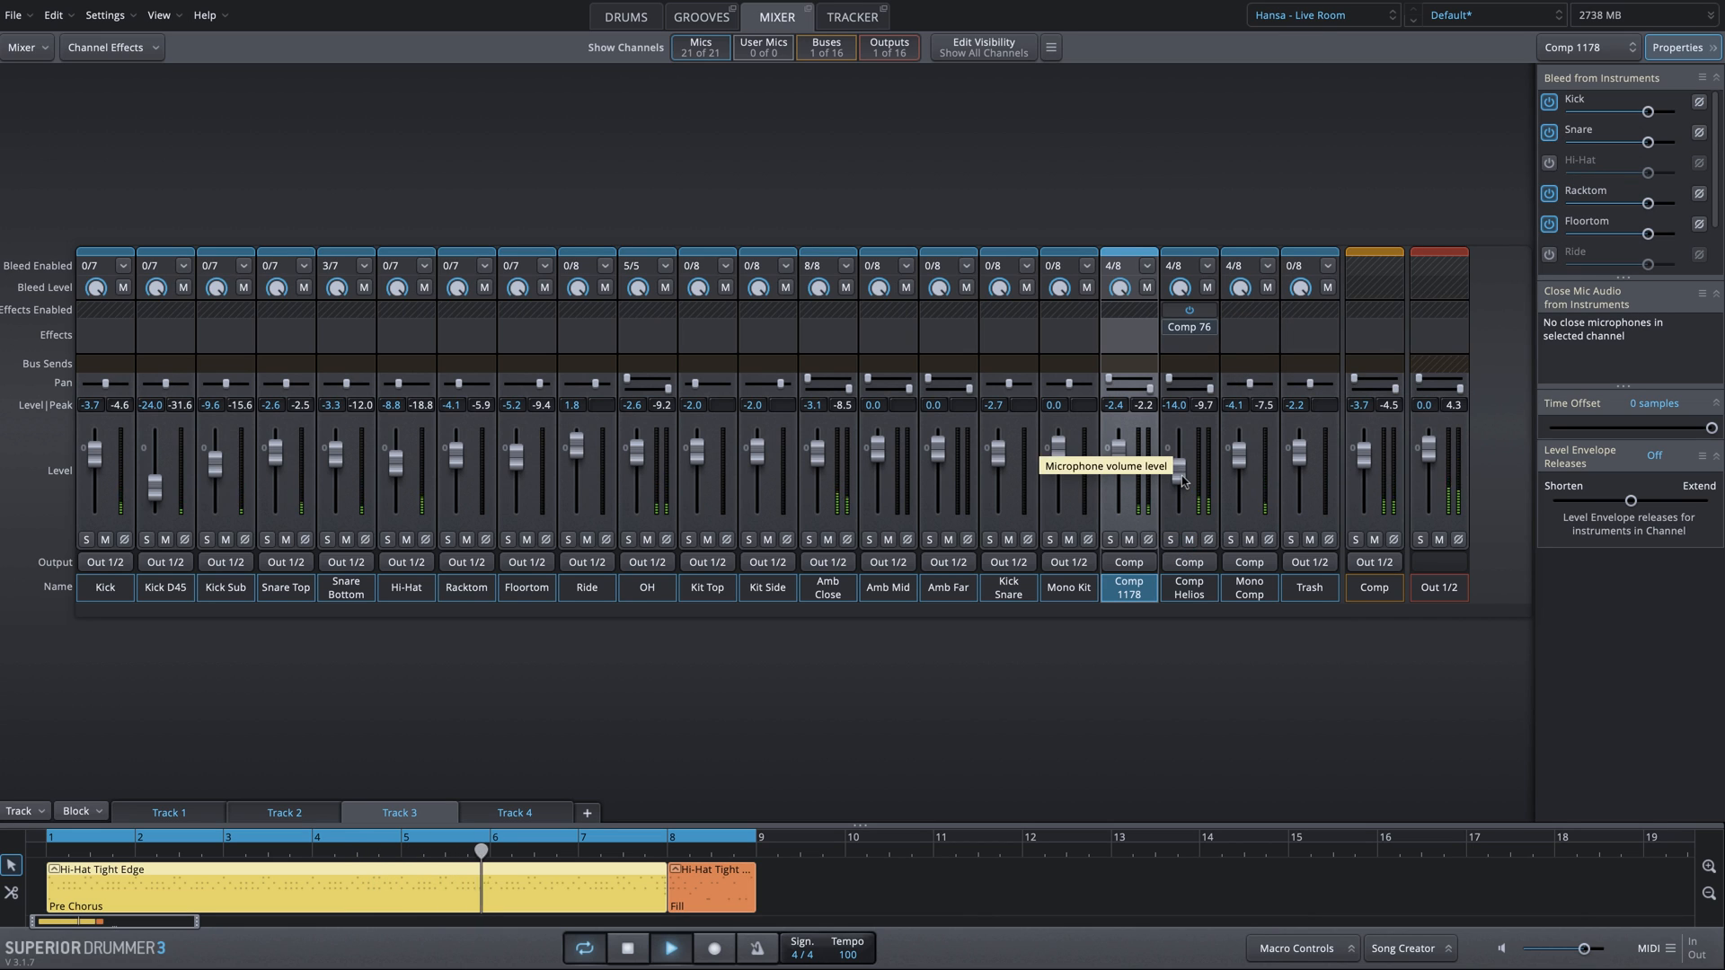
left_click_drag(1178, 471, 1182, 488)
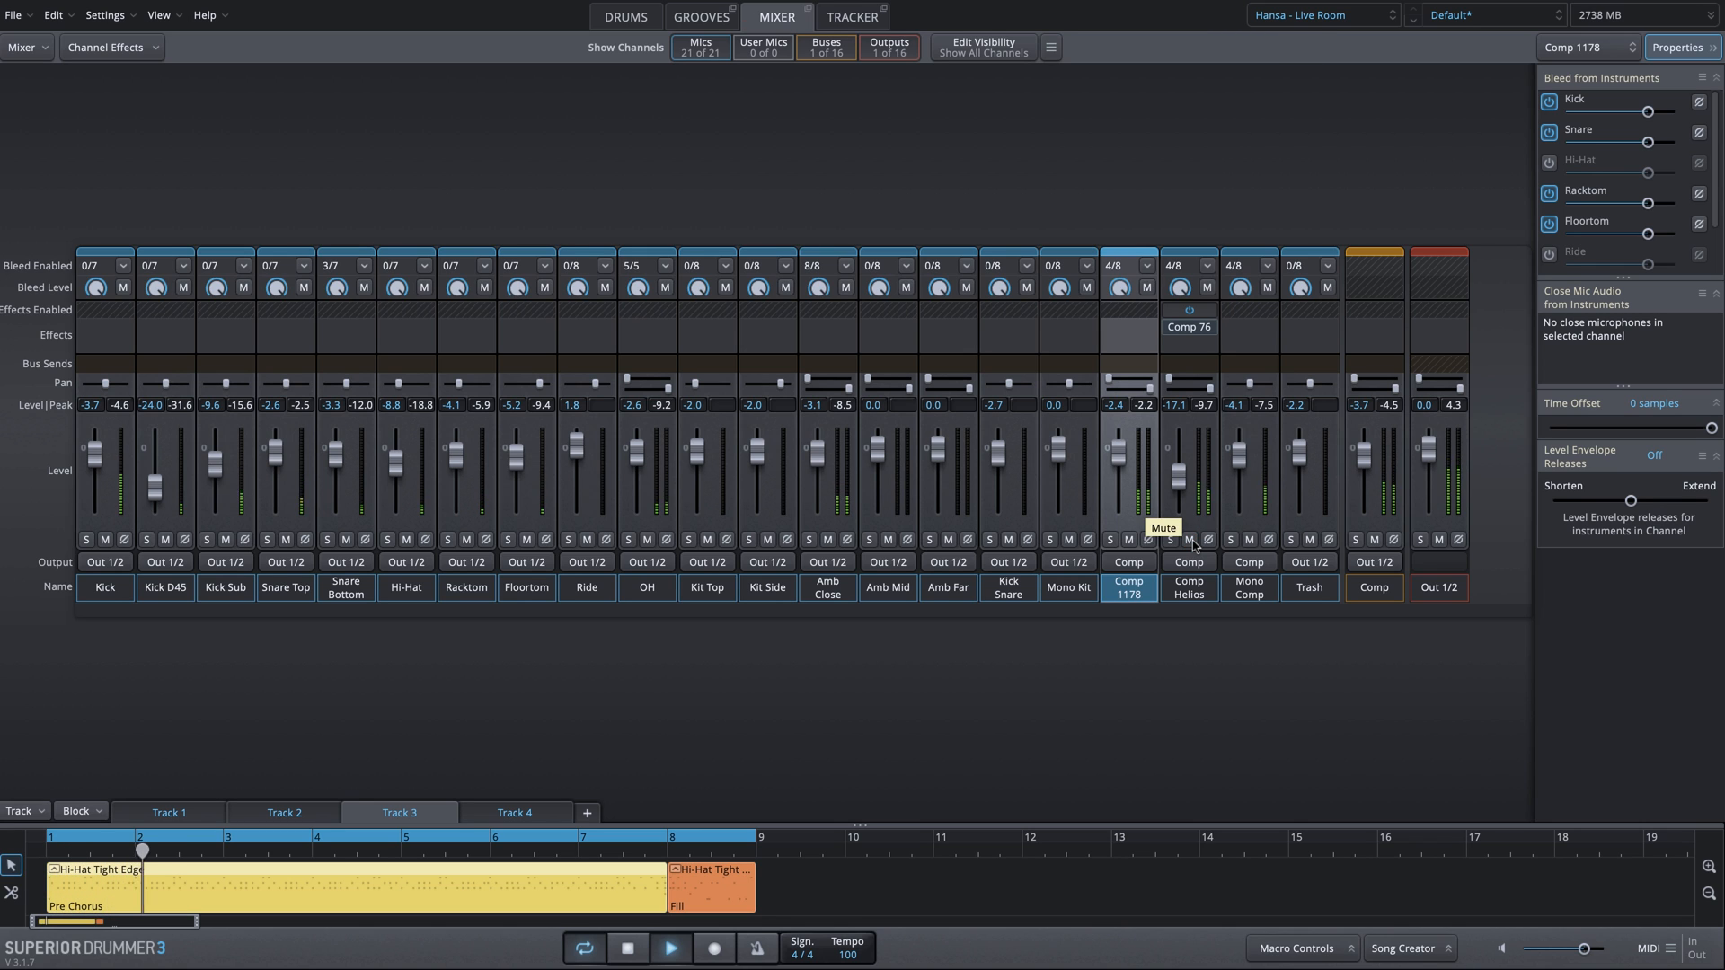
left_click_drag(1177, 486, 1179, 483)
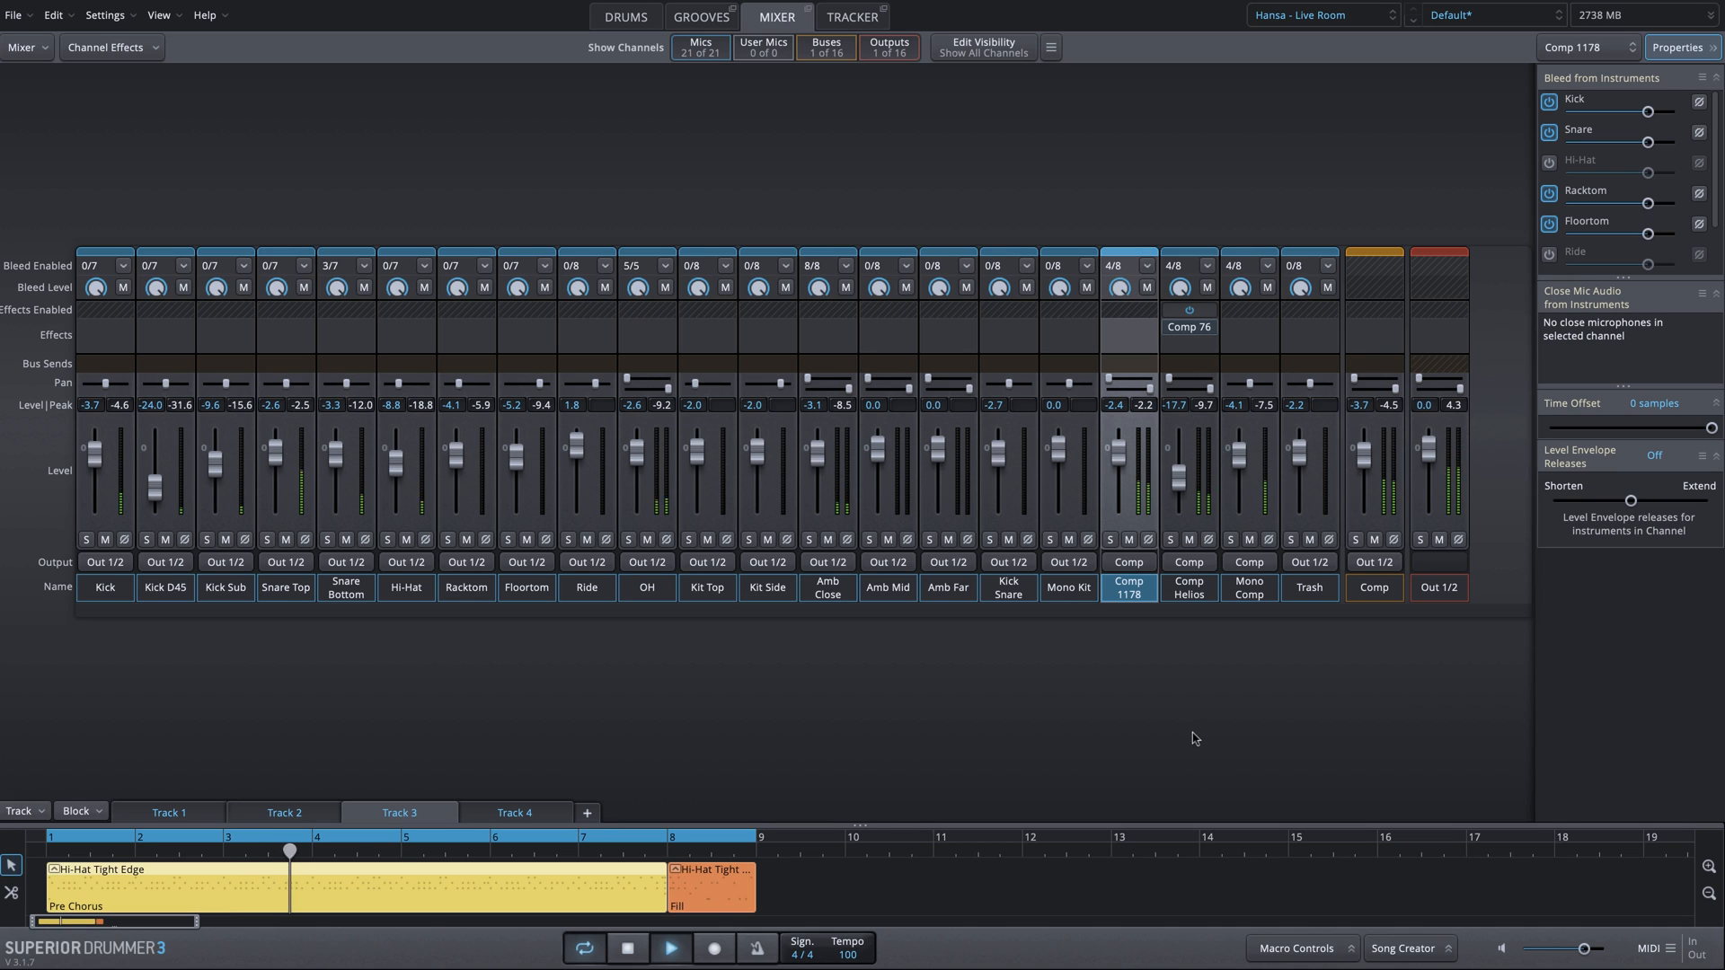
key("space")
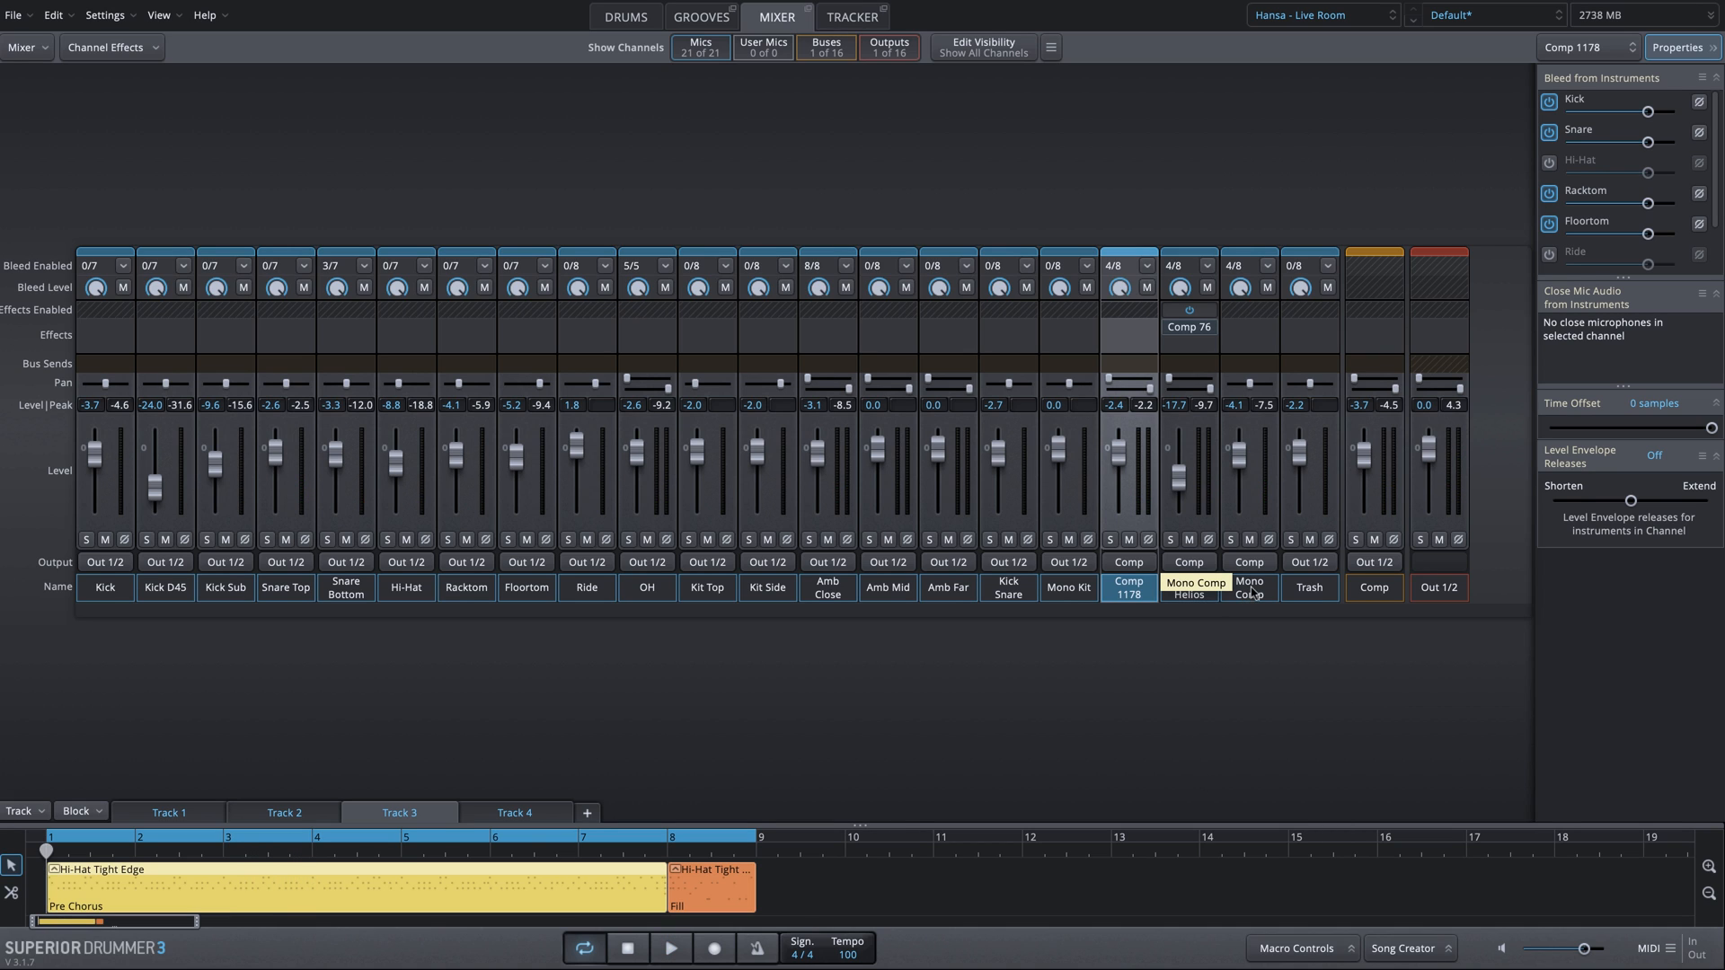
Step: Solo Mono Comp, insert a Distortion effect on it, and set drive to 6.55 and tone to 3.70 during playback
left_click(1231, 539)
left_click(1235, 334)
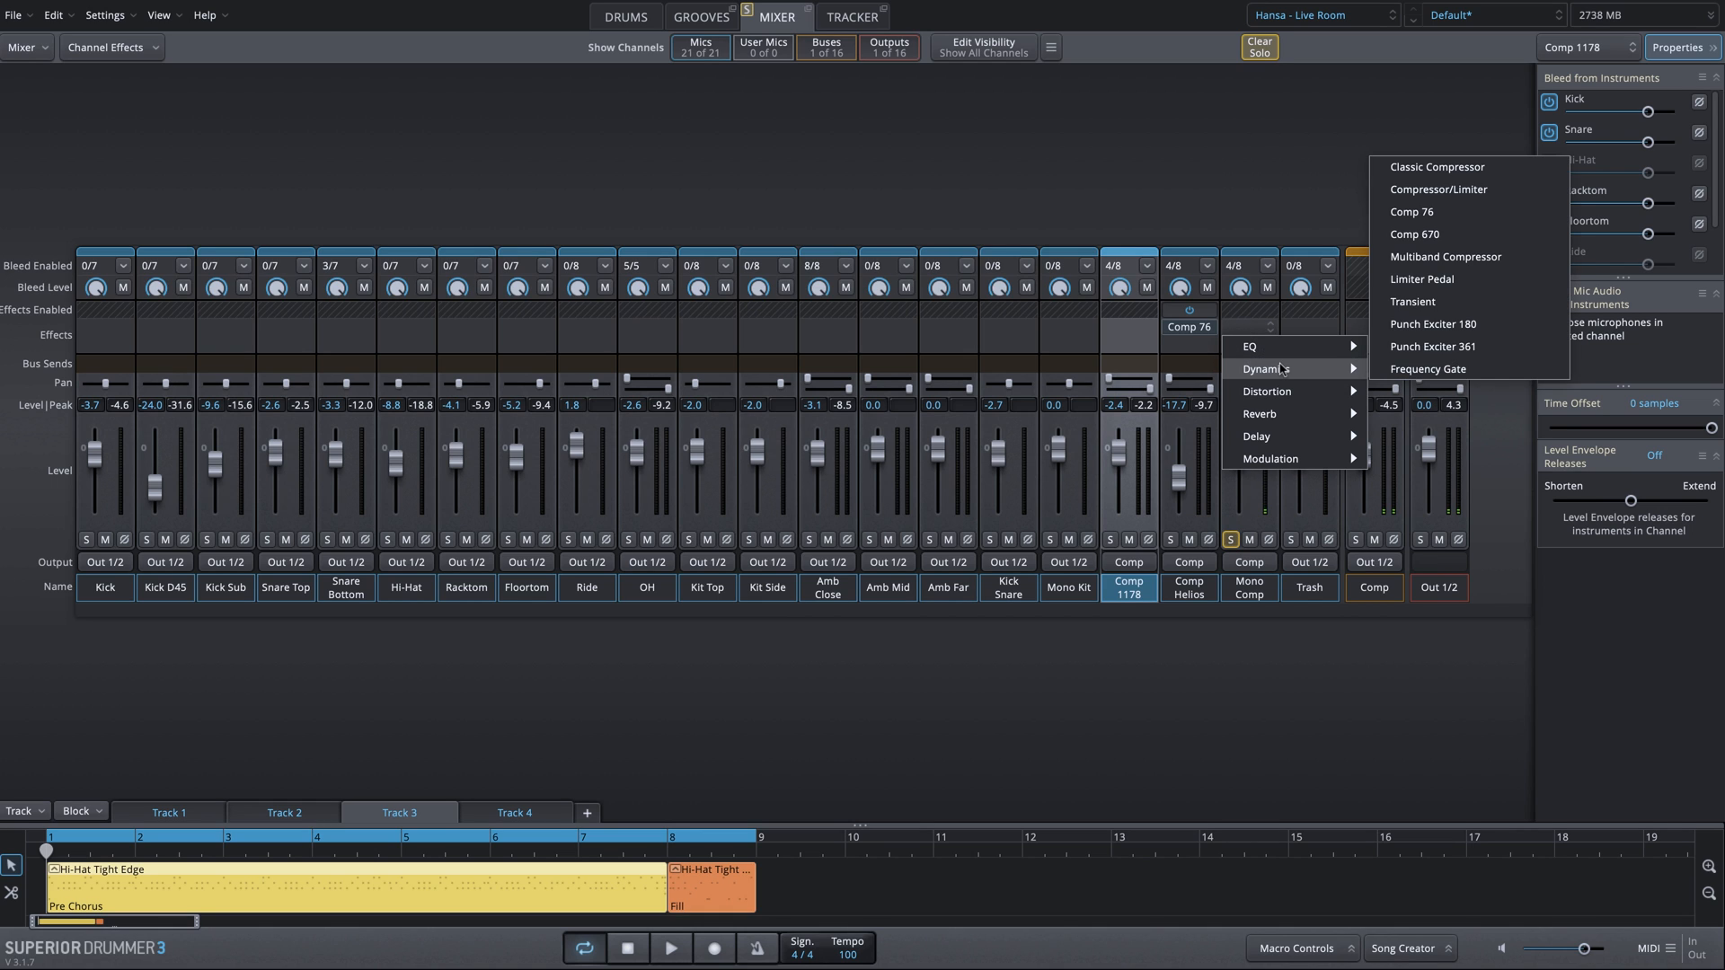
mouse_move(1329, 392)
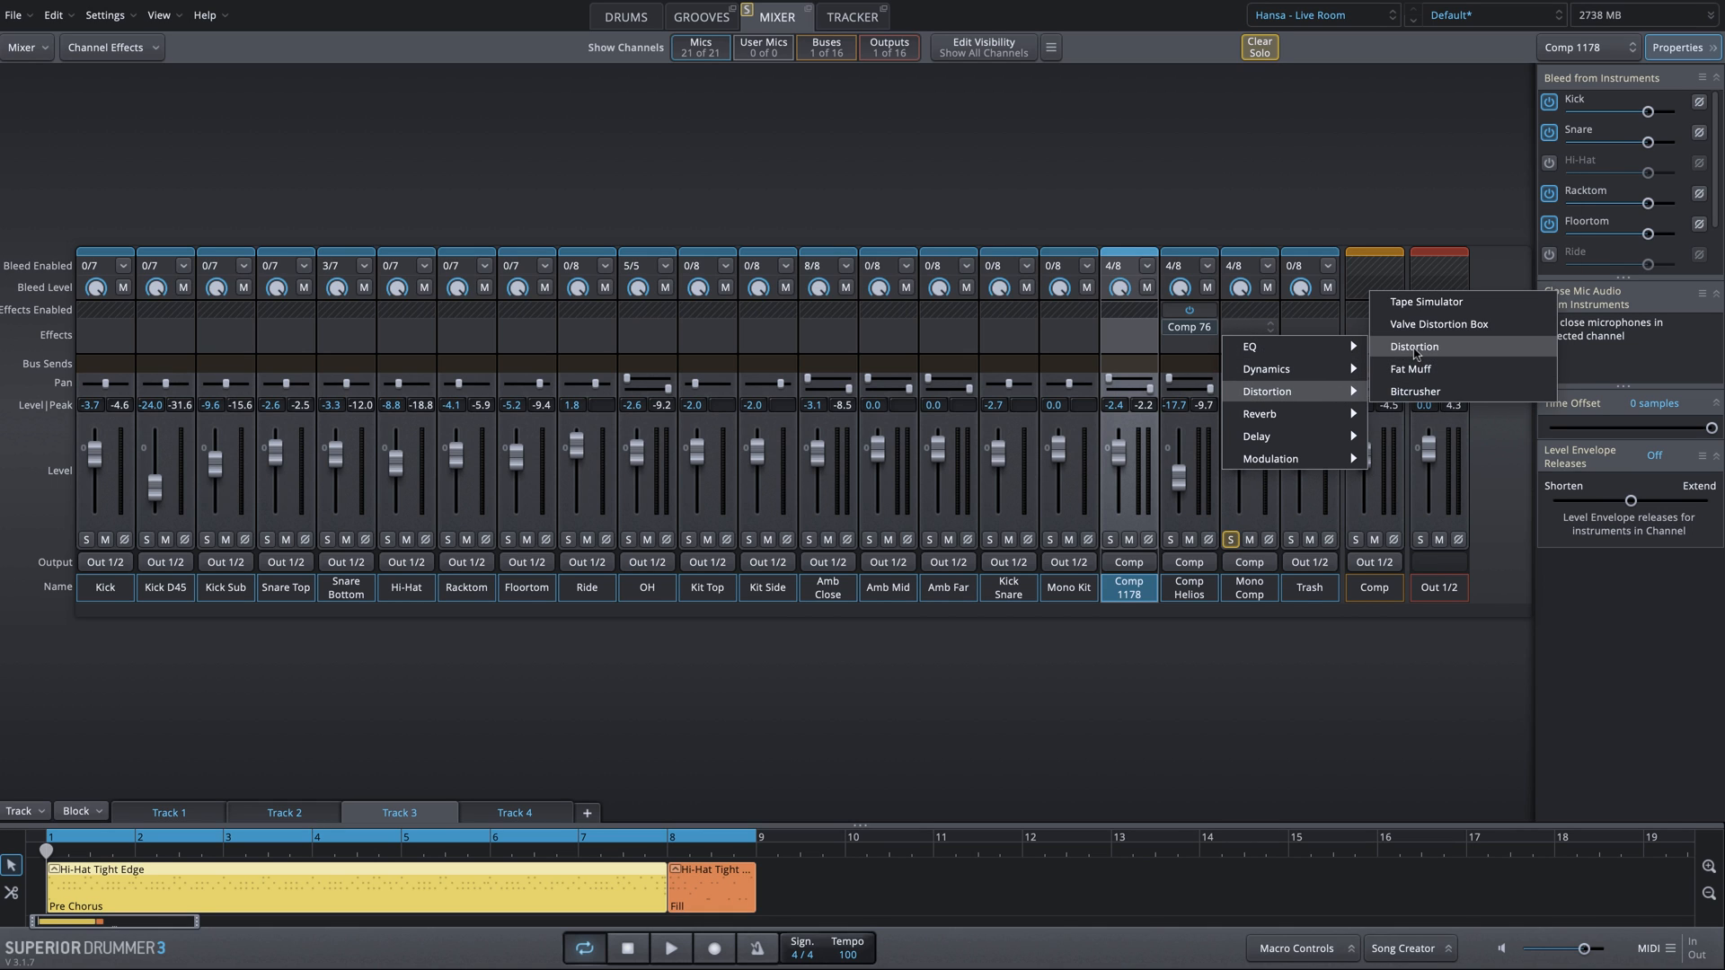
left_click(1415, 350)
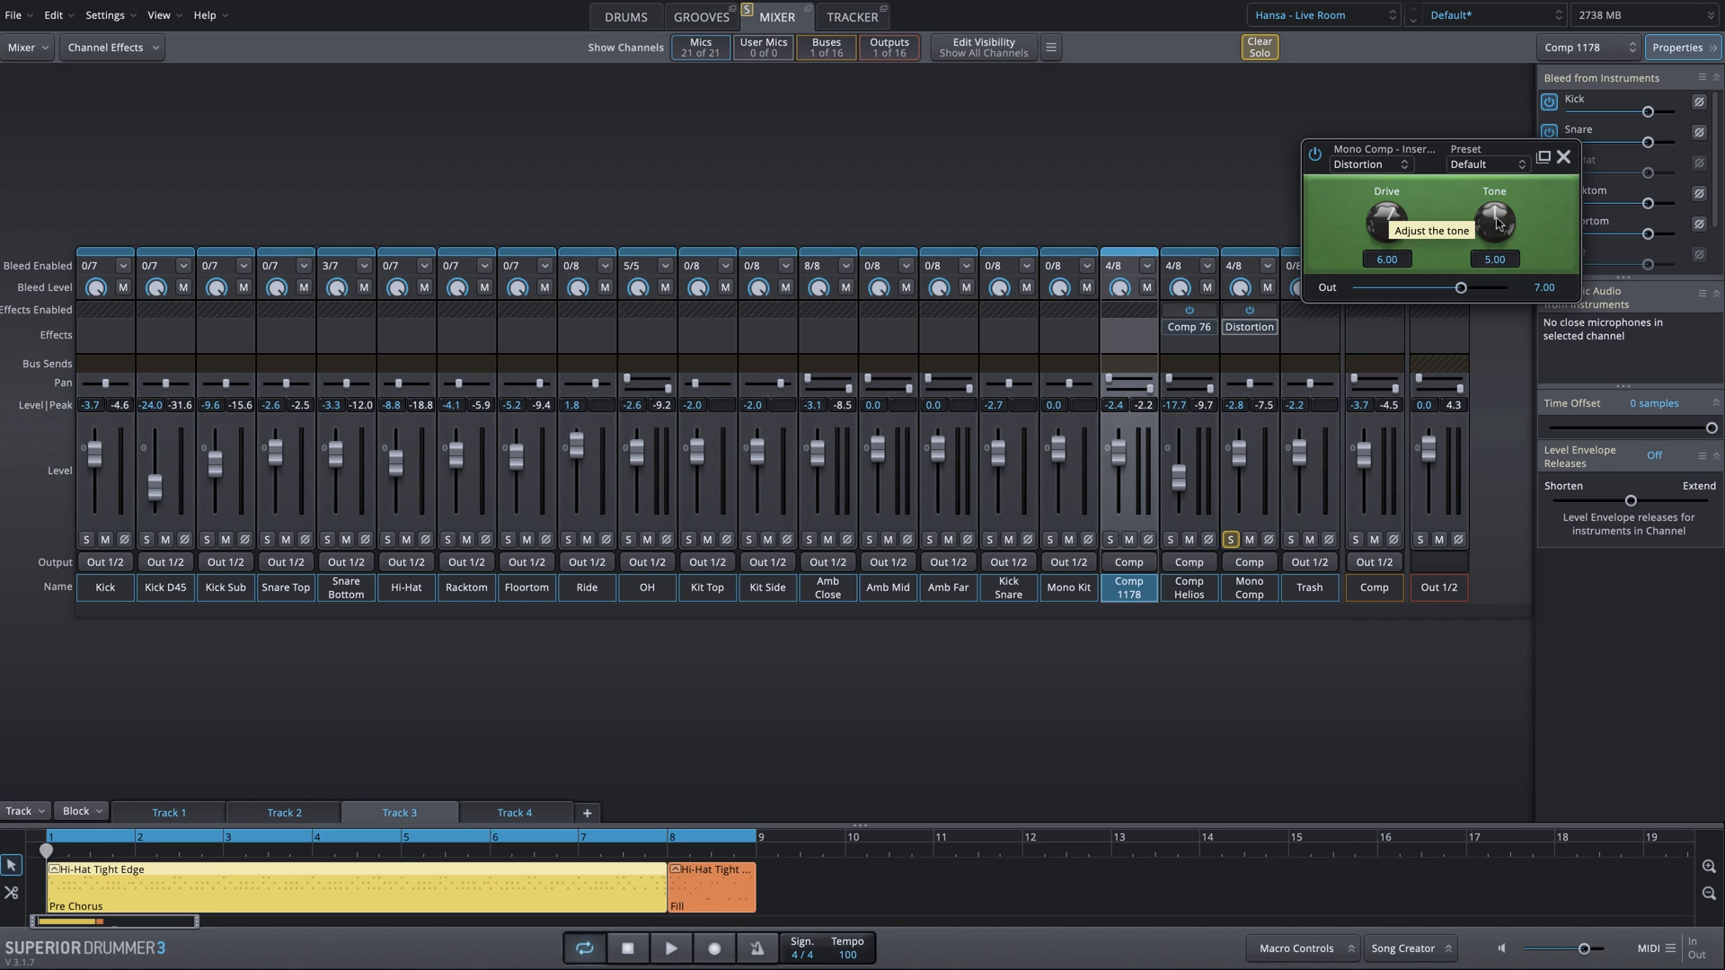
key("space")
left_click_drag(1384, 229, 1488, 243)
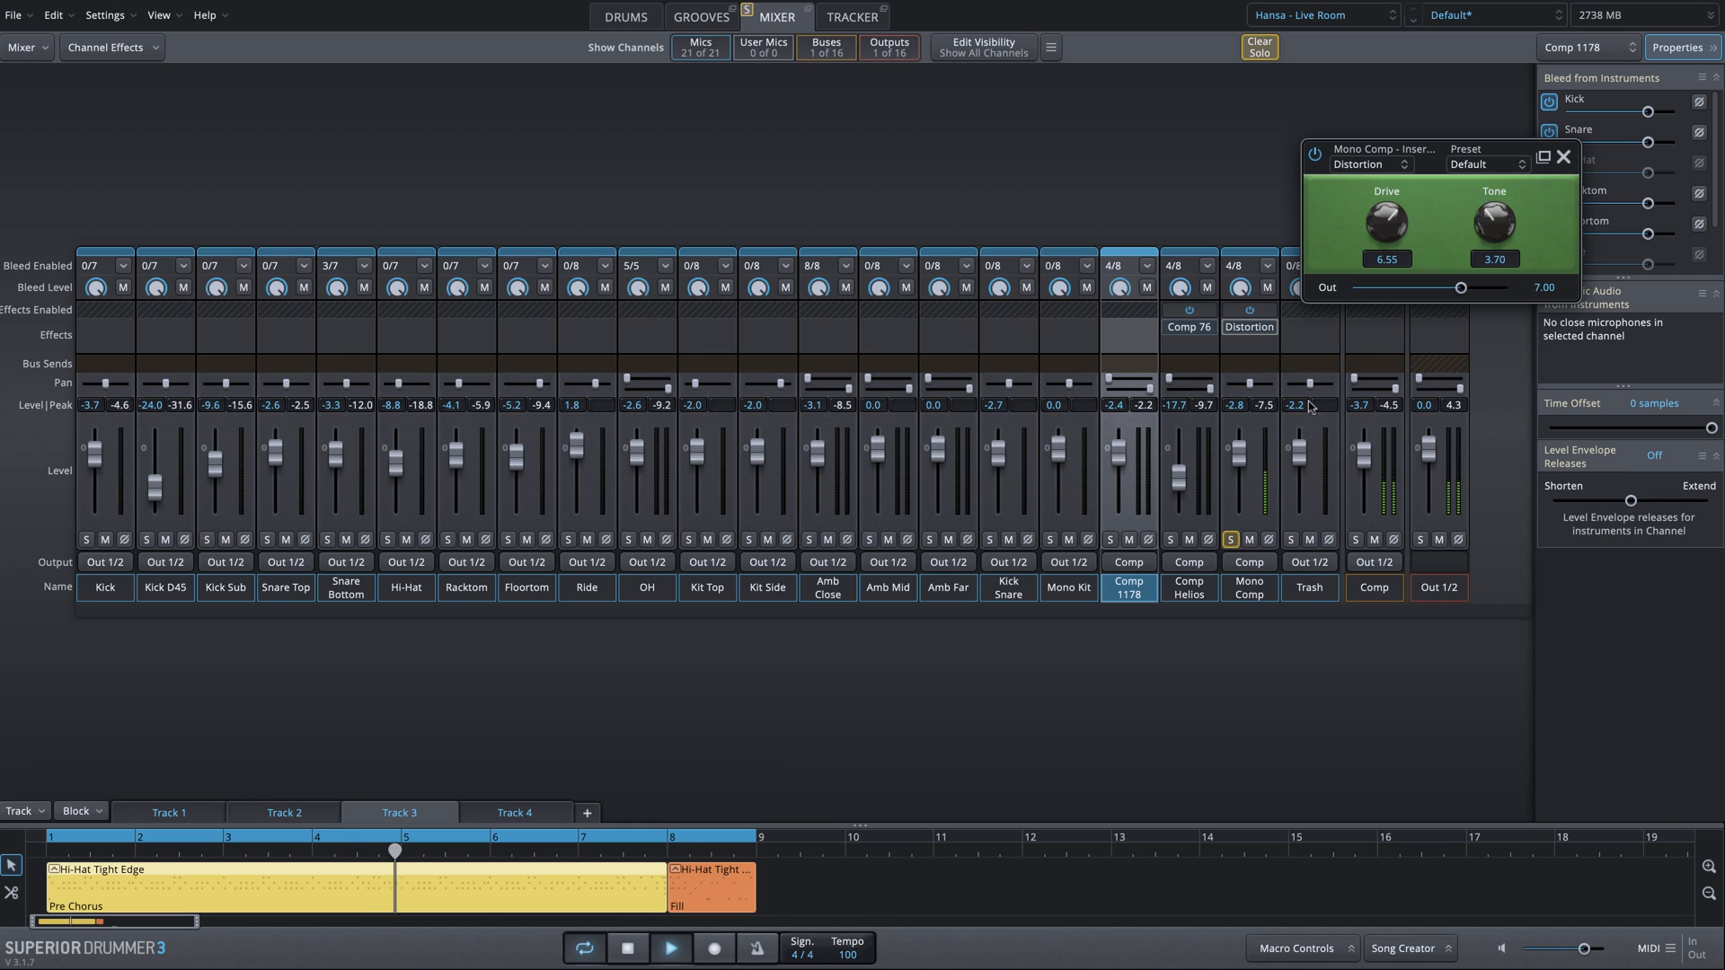
Step: Mute Comp Helios and Comp 1178, and blend the unsoloed Mono Comp channel into the mix at -11.5 dB
left_click(1188, 539)
left_click(1128, 539)
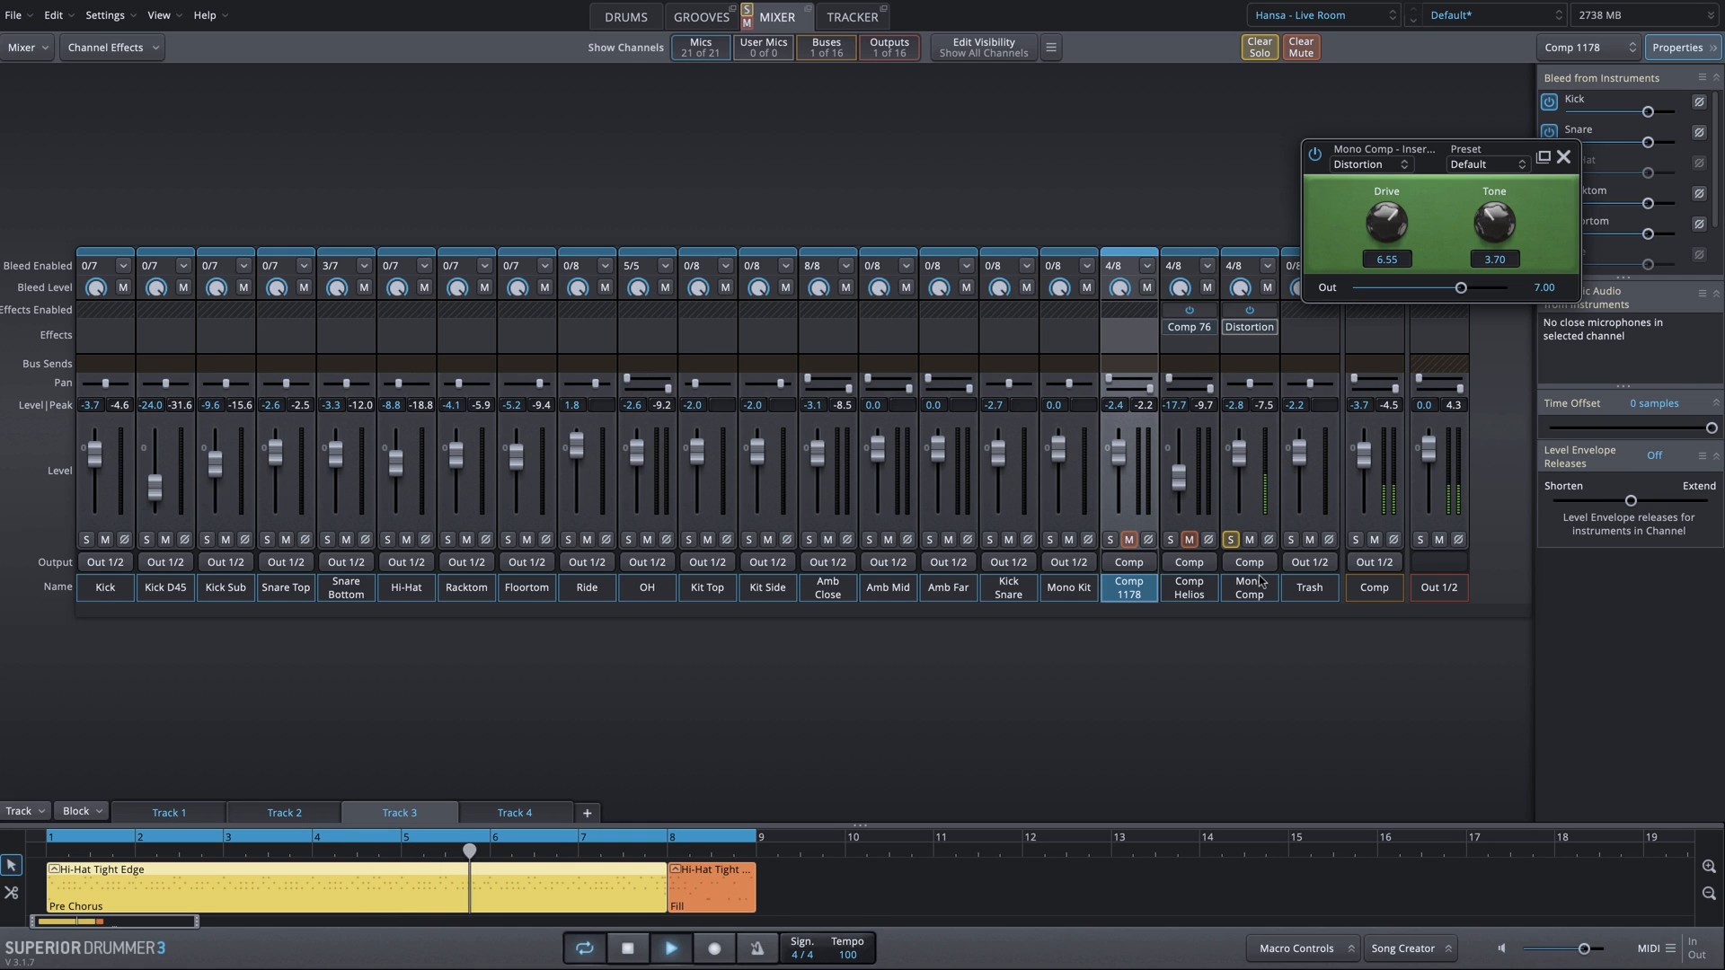
left_click(1231, 539)
mouse_move(1242, 486)
left_mouse_down()
mouse_move(1242, 465)
mouse_move(1245, 482)
left_mouse_up()
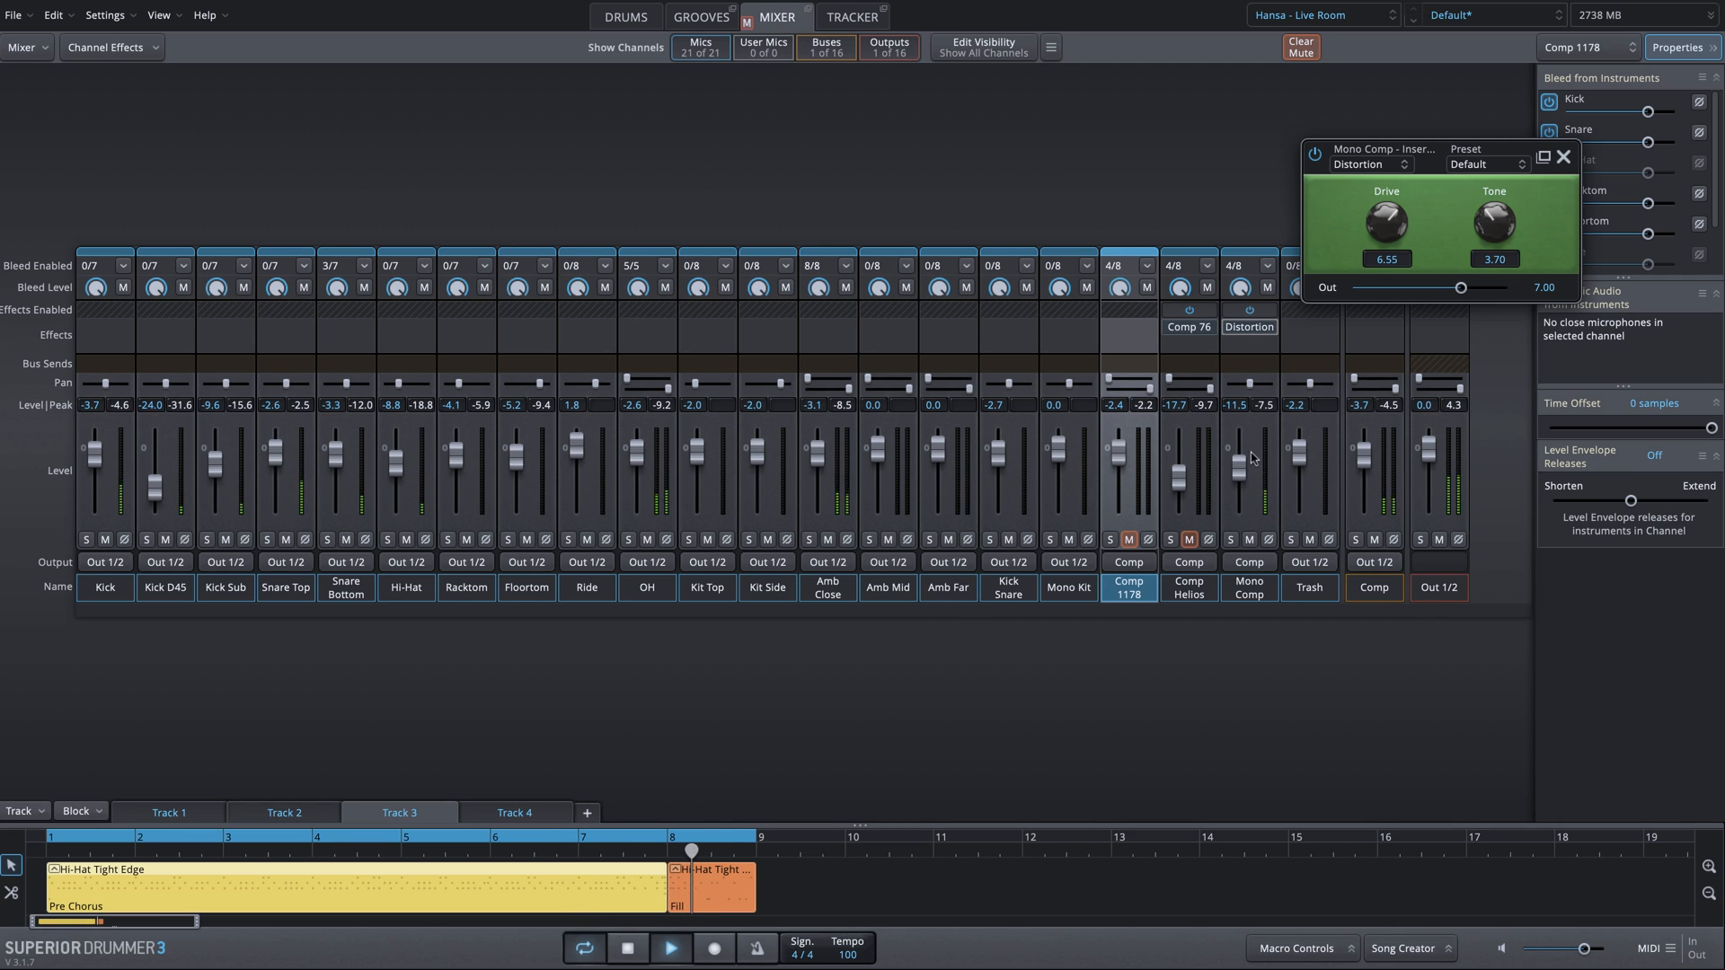
Step: Refine the Mono Comp distortion to drive 5.30 and tone 3.55, comparing the mix with the channel muted and unmuted
mouse_move(1384, 226)
left_mouse_down()
mouse_move(1372, 297)
mouse_move(1383, 236)
left_mouse_up()
left_click_drag(1498, 235, 1484, 274)
mouse_move(1238, 469)
left_mouse_down()
mouse_move(1240, 455)
mouse_move(1240, 470)
left_mouse_up()
left_click_drag(1477, 224, 1487, 179)
left_click_drag(1239, 476, 1240, 486)
left_click(1249, 540)
left_click(1250, 539)
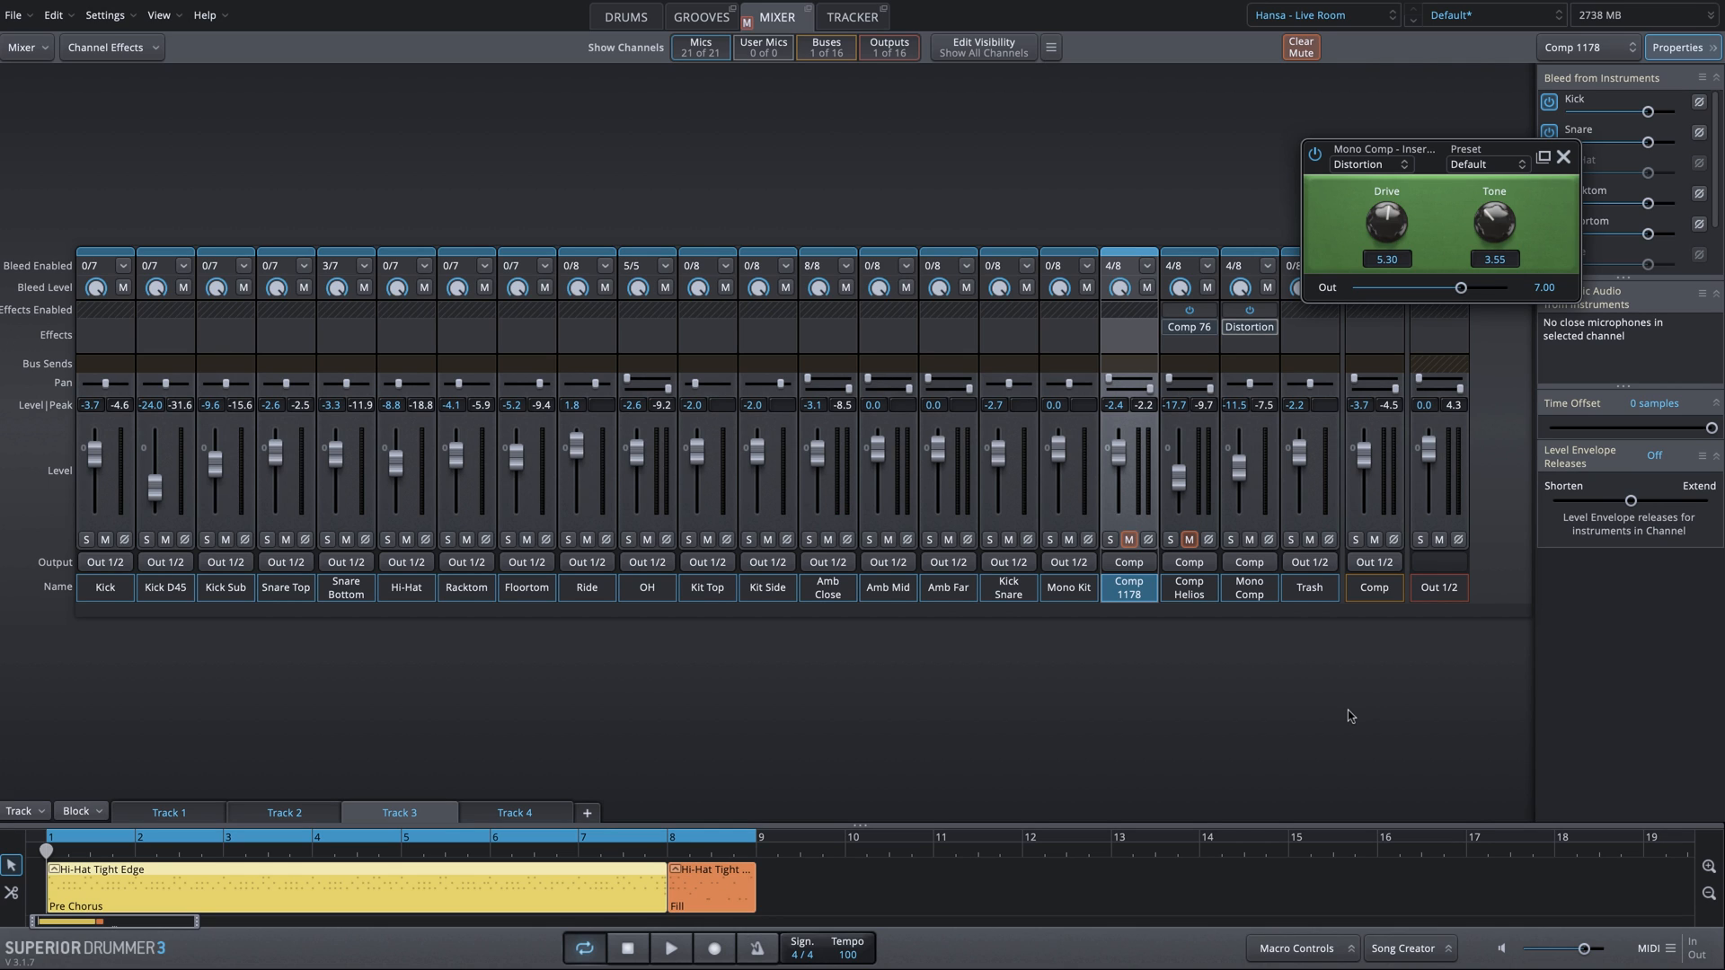
left_click(1563, 158)
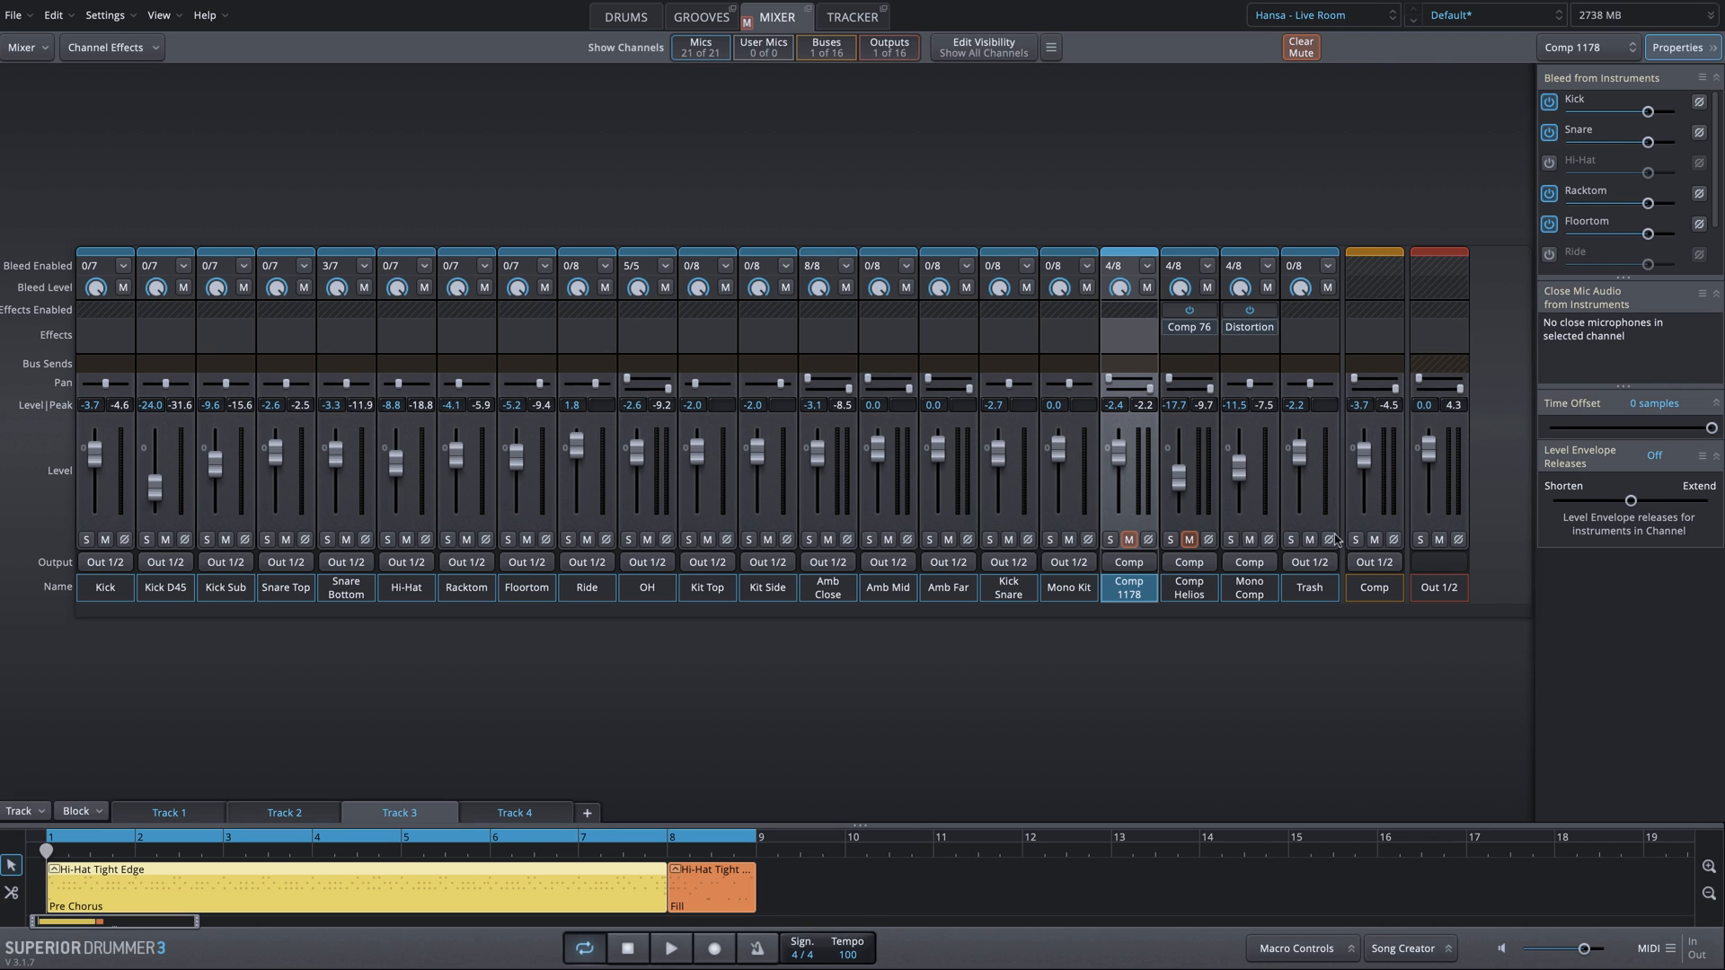
Step: Select the Trash channel and enable bleed from all instruments on it
left_click(1308, 590)
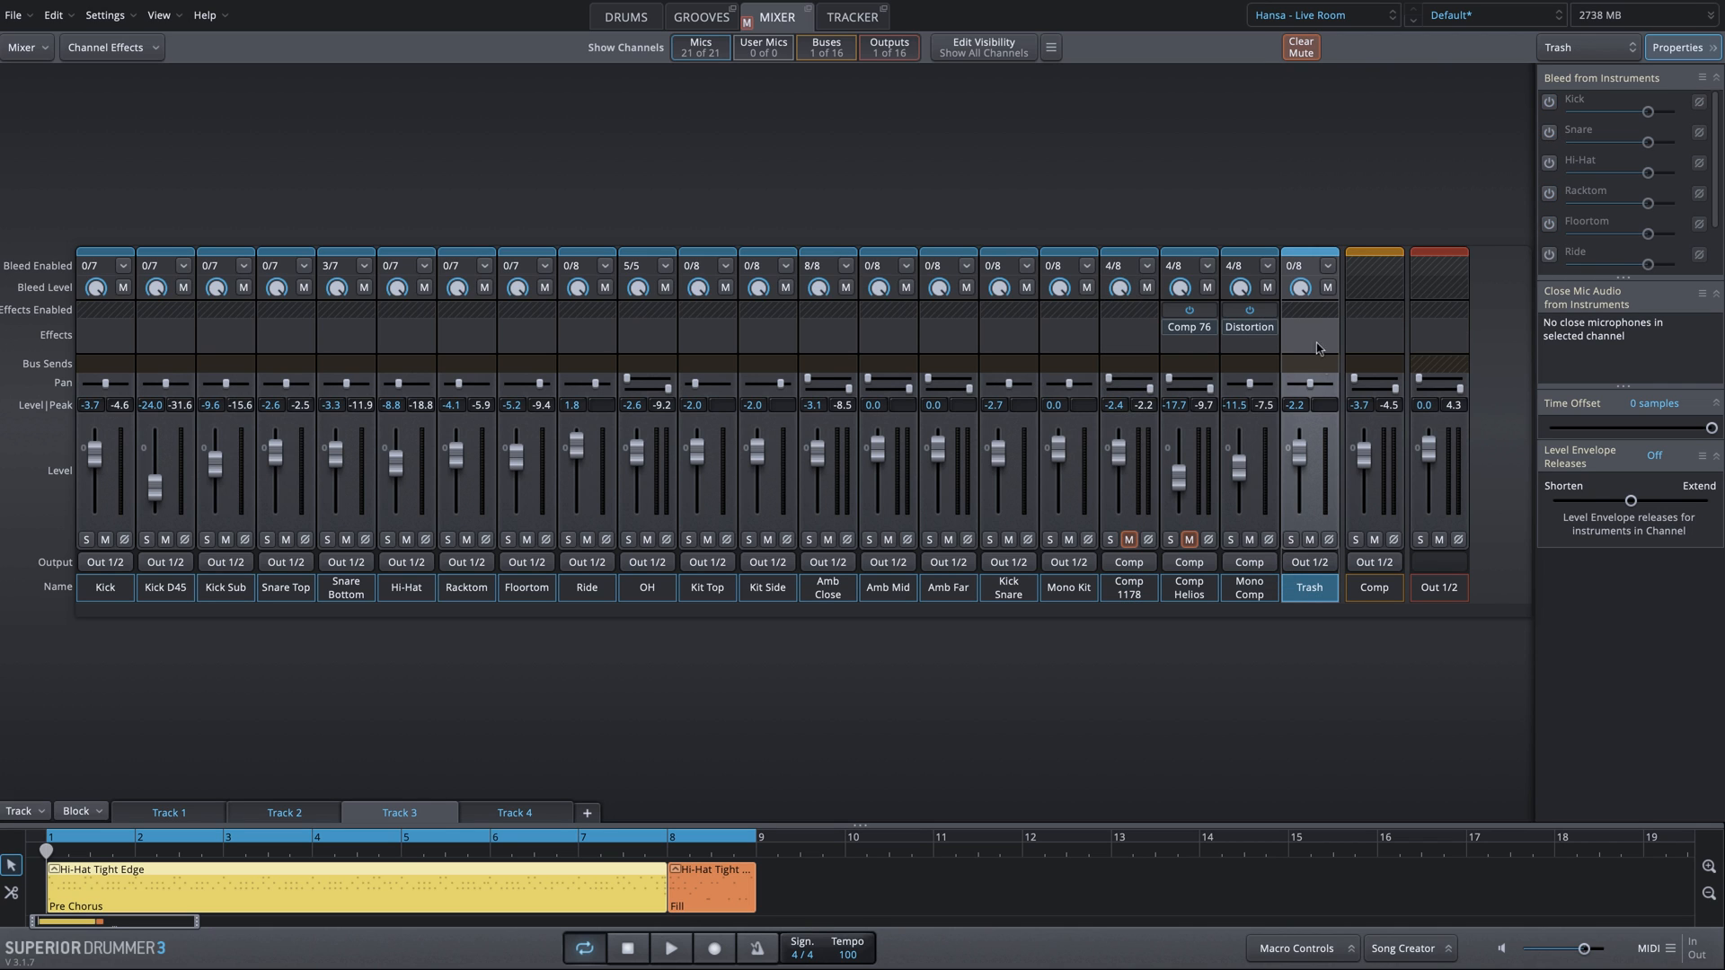
left_click(1327, 266)
left_click(1375, 280)
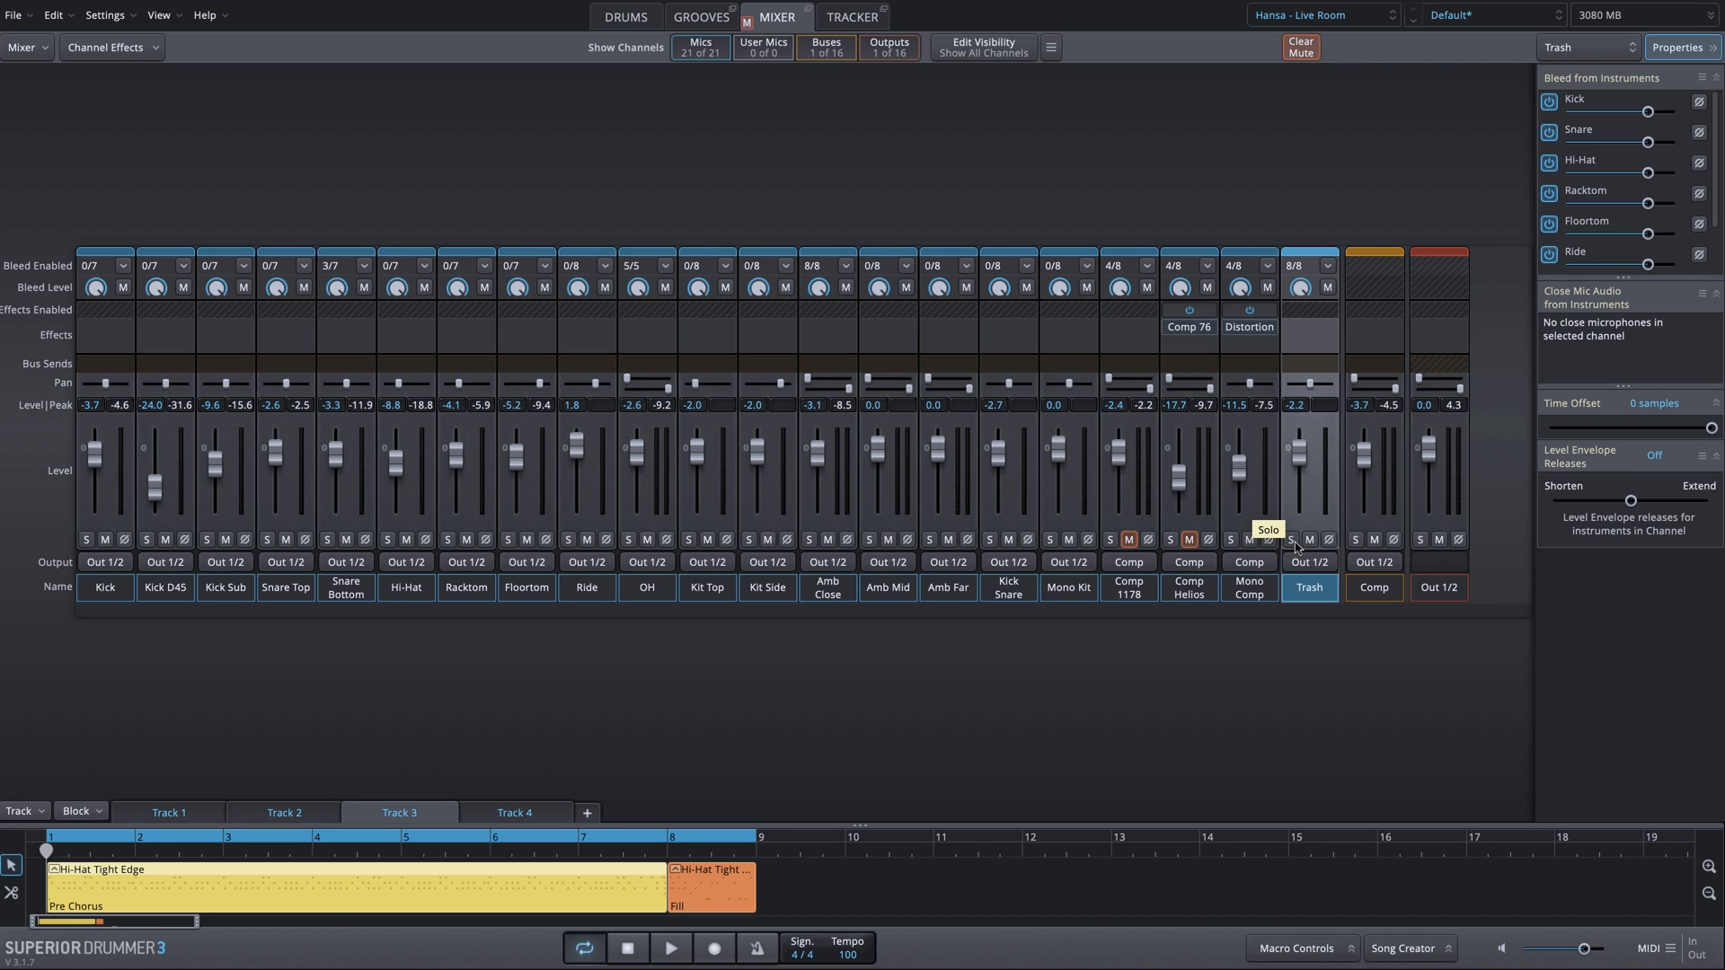
Step: Audition the Trash channel soloed, blend it into the playing mix at -5.0 dB, and mute Mono Comp
left_click(1293, 540)
key("space")
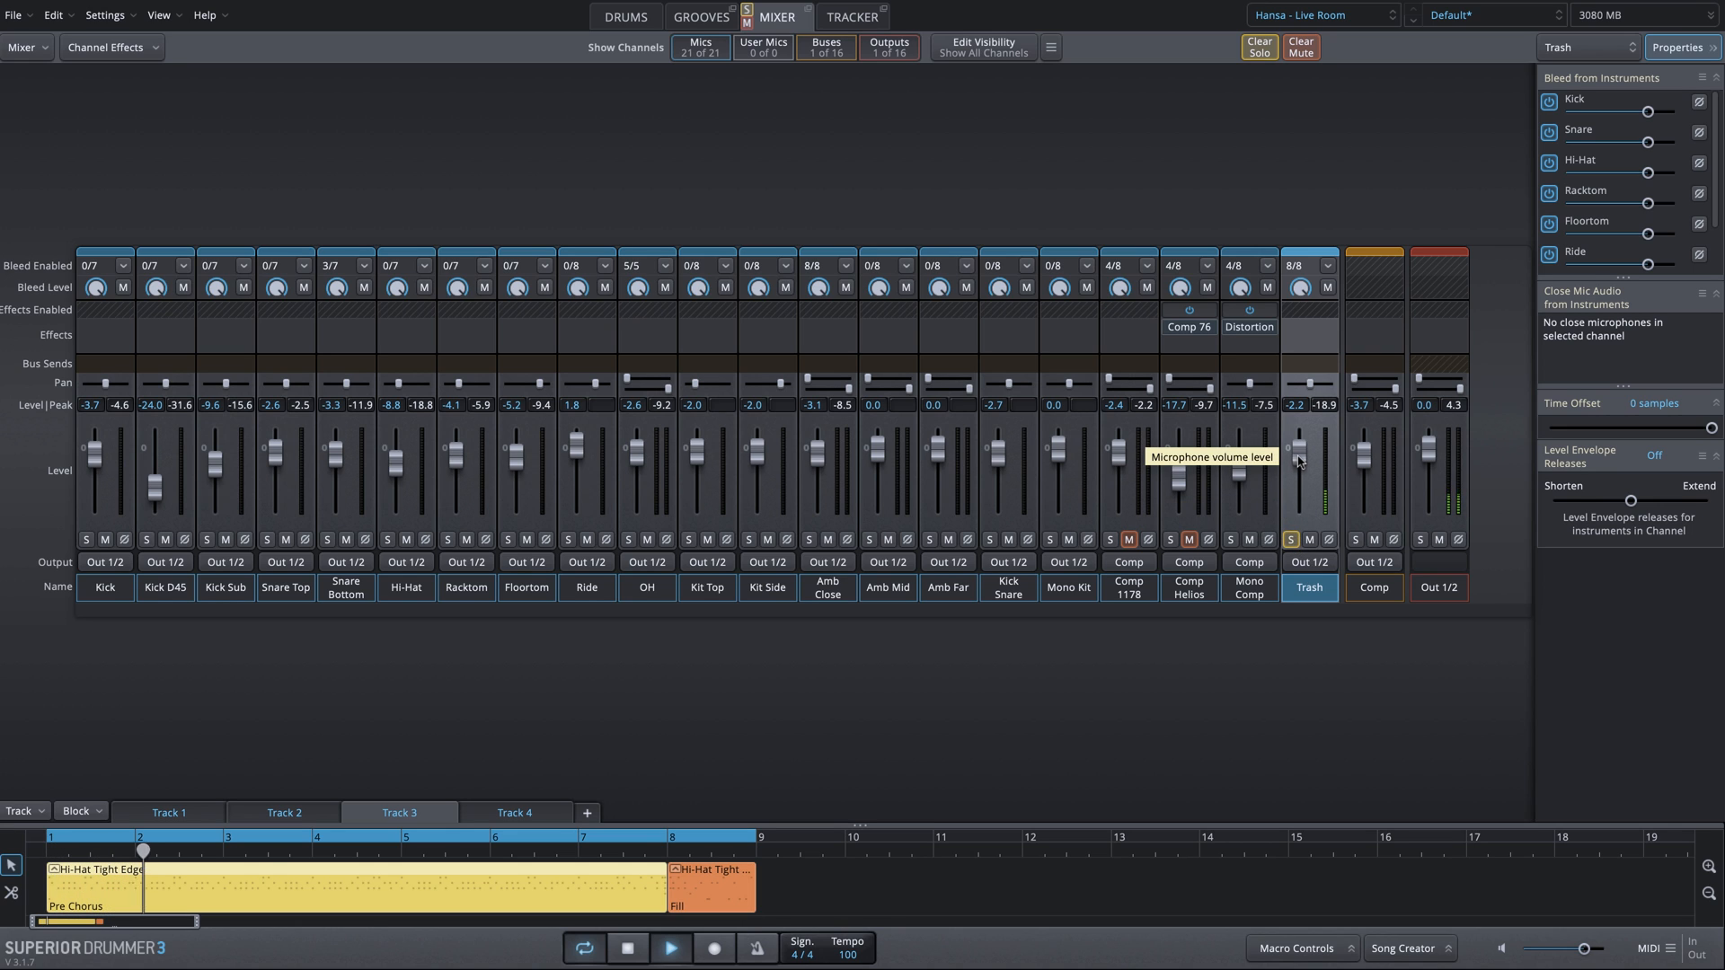
left_click(1292, 540)
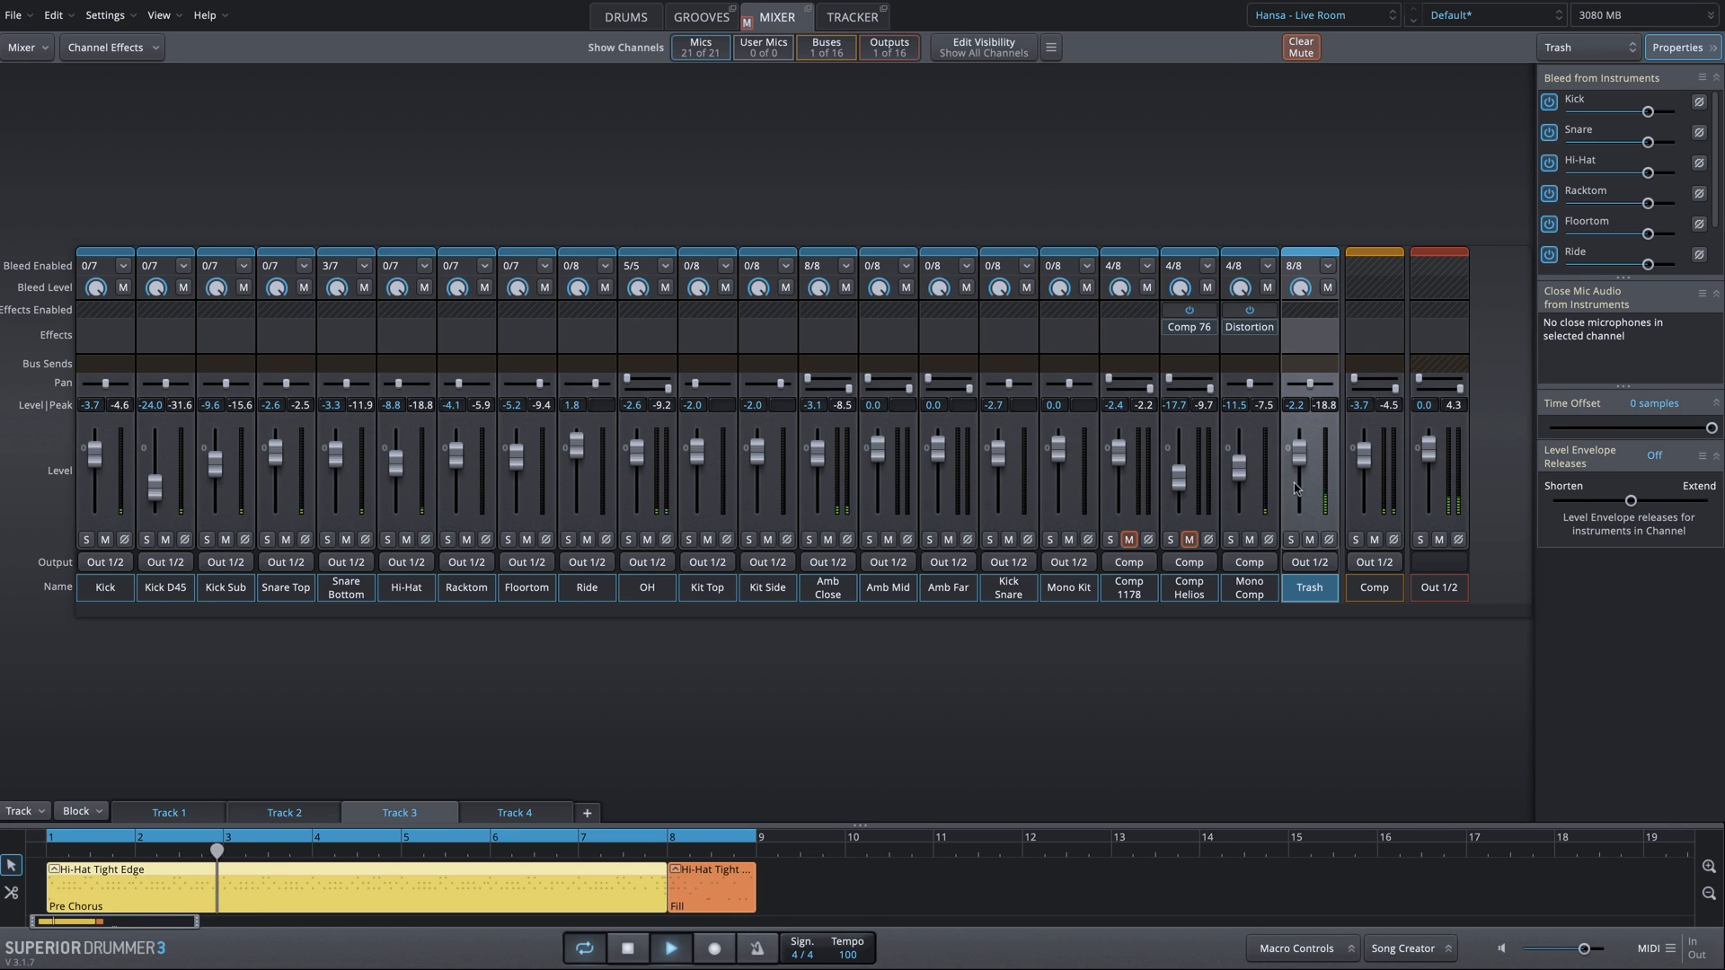
left_click_drag(1297, 457, 1298, 464)
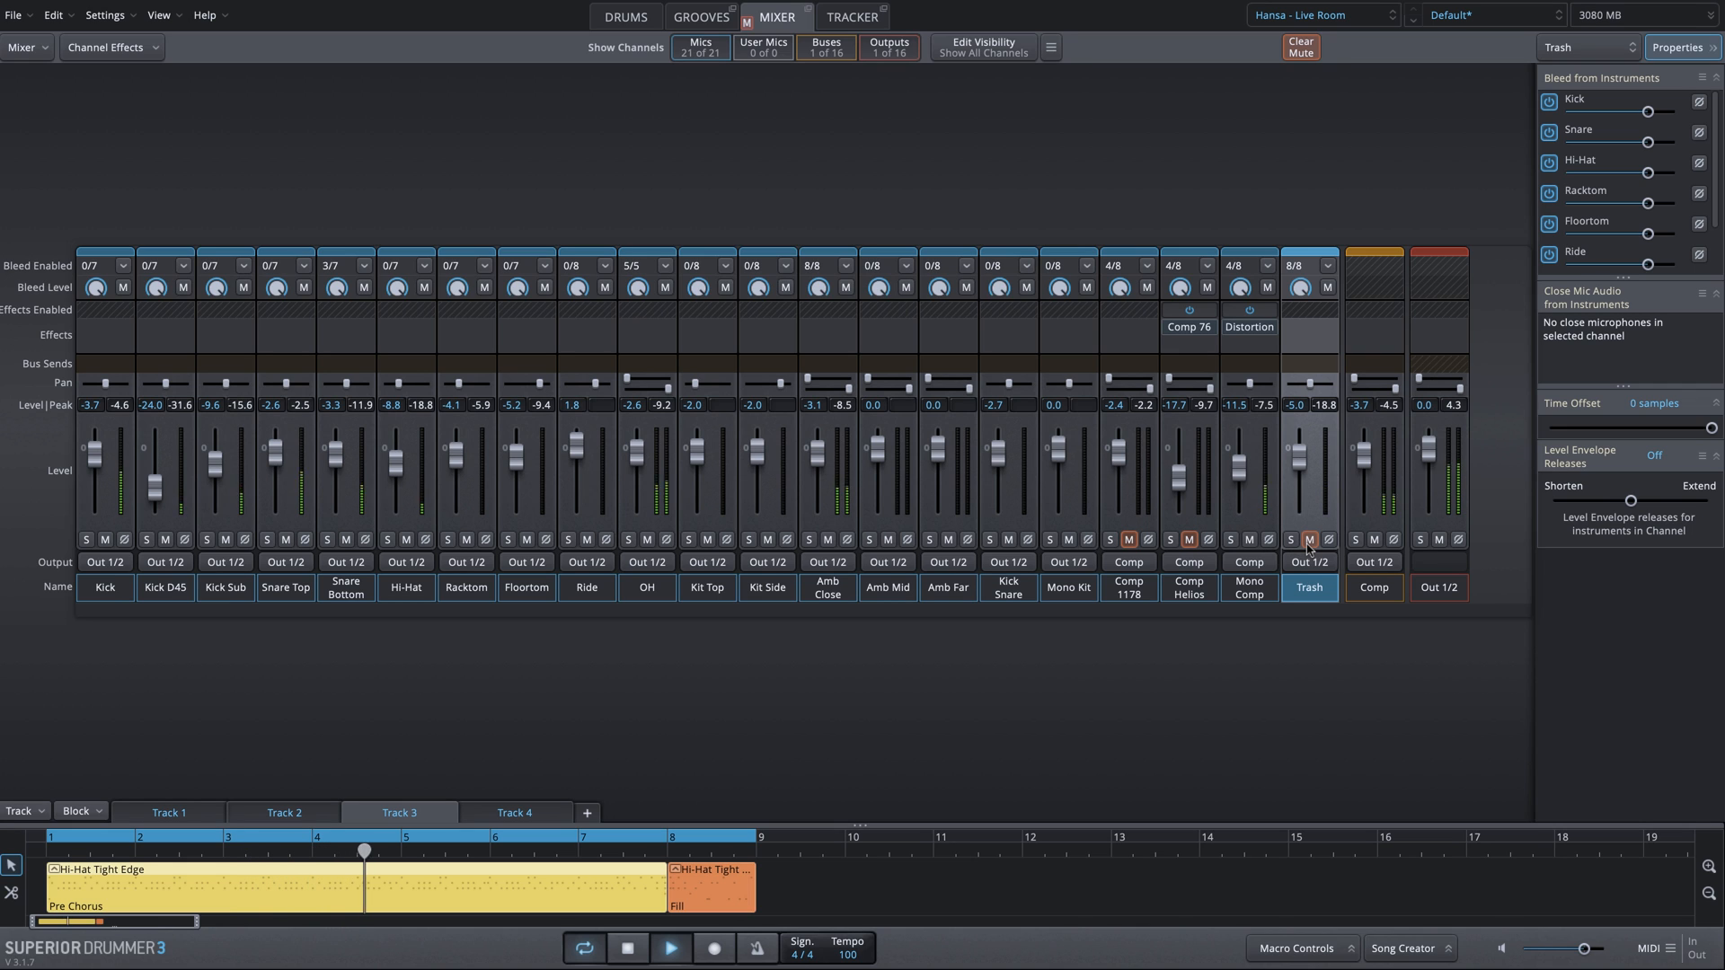
left_click(1249, 540)
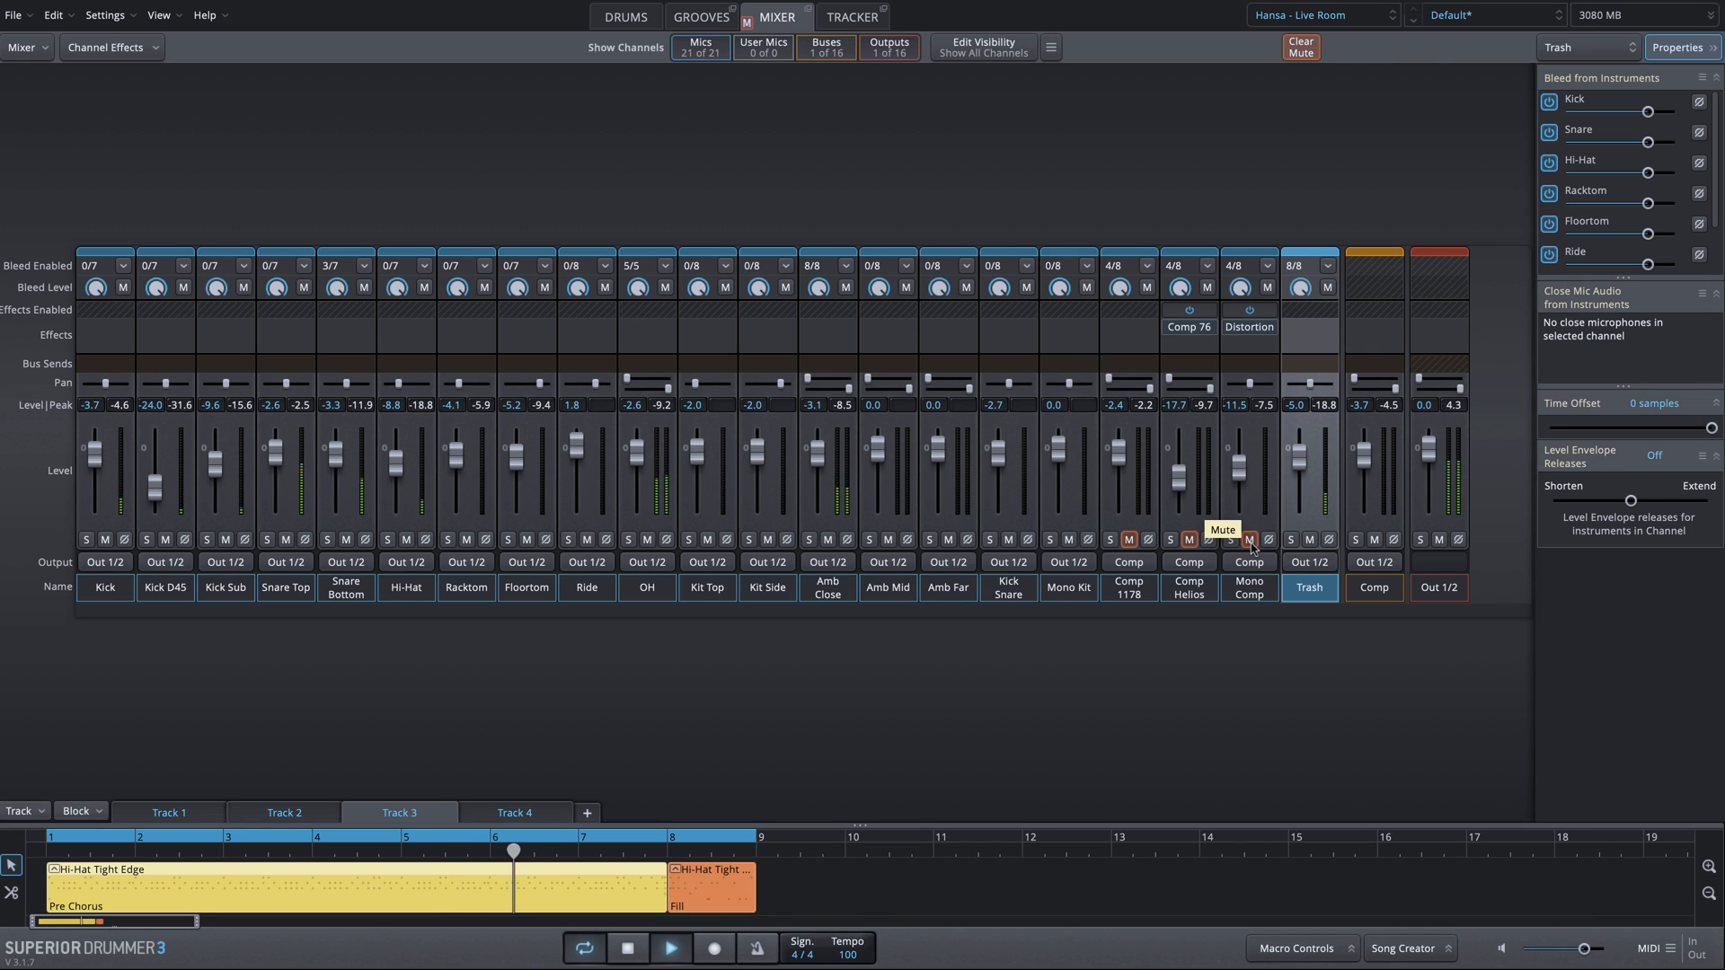
Step: Unmute Comp Helios at -18.8 dB, compare the mix with Mono Comp and Trash muted and unmuted, leaving both muted, and stop playback
left_click(1311, 541)
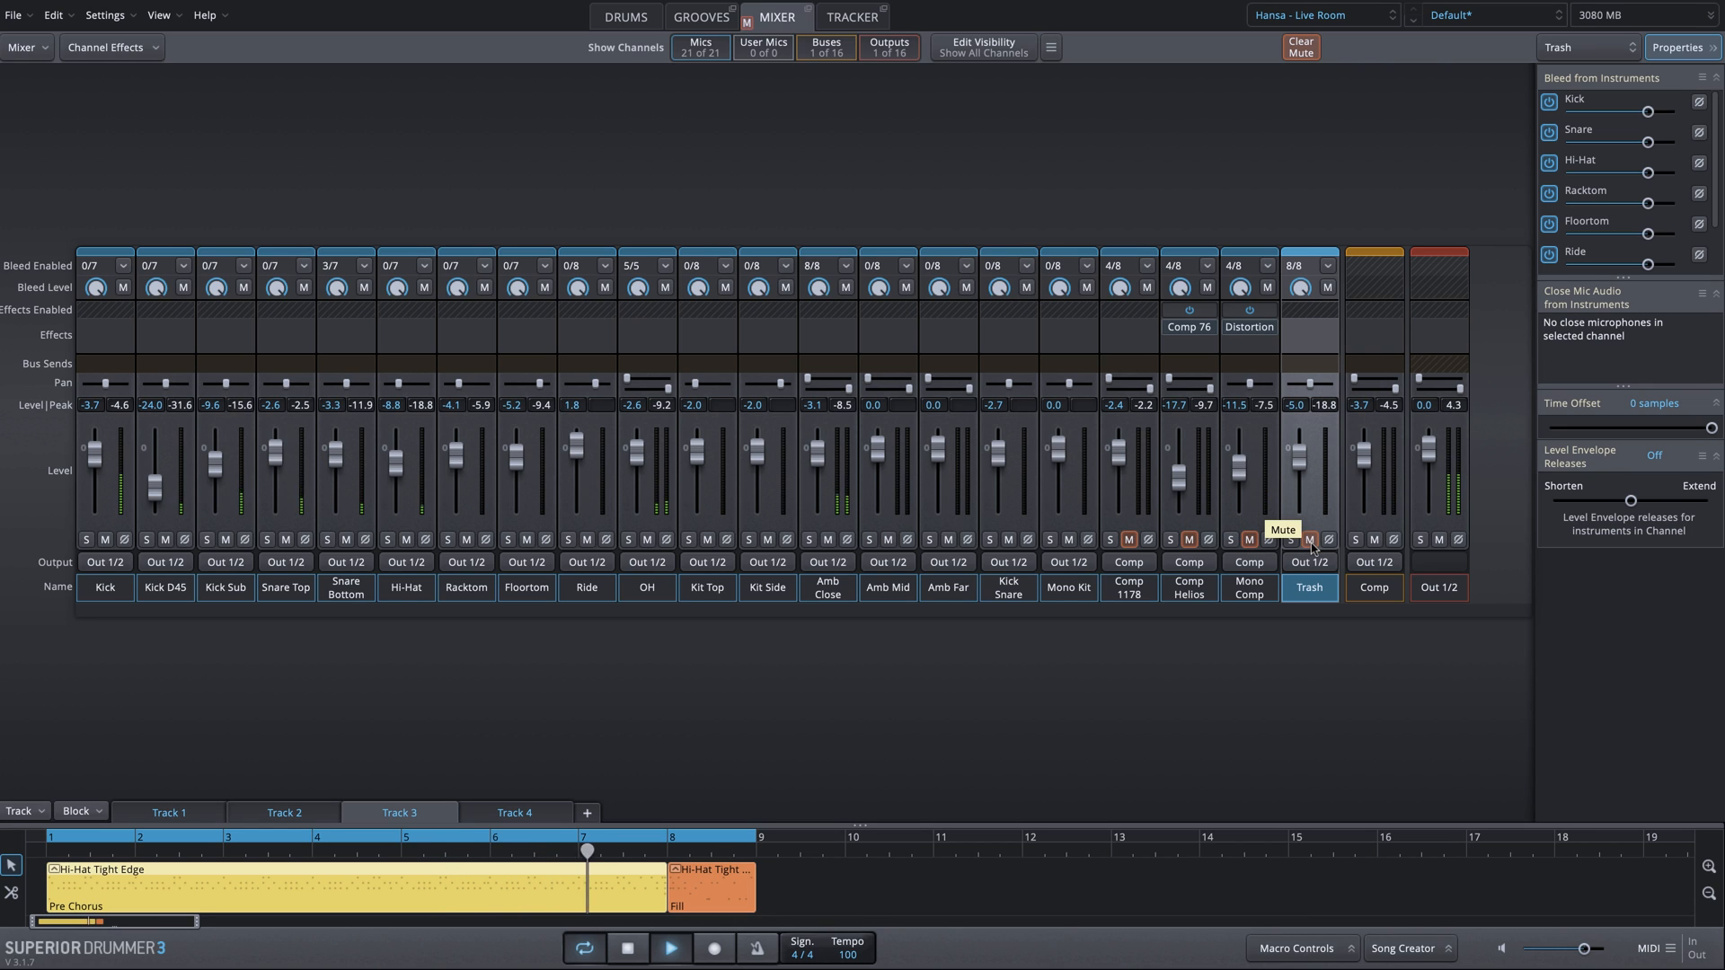
left_click(1250, 588)
left_click(1304, 584, "shift")
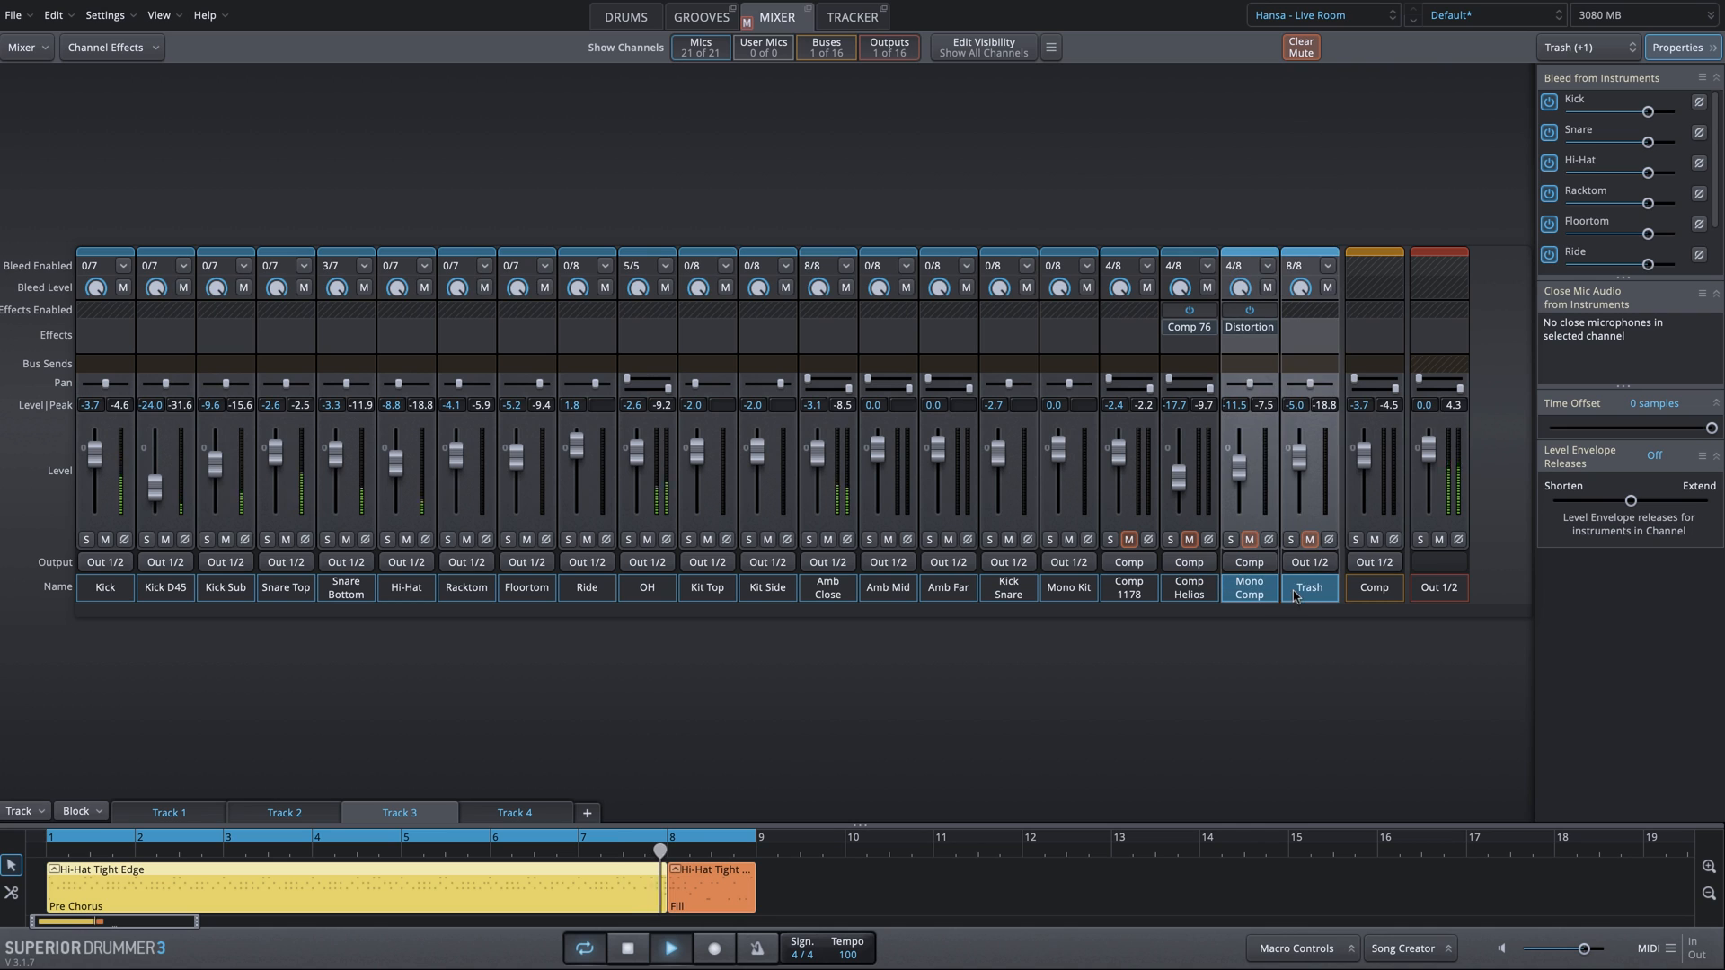
left_click(1310, 541)
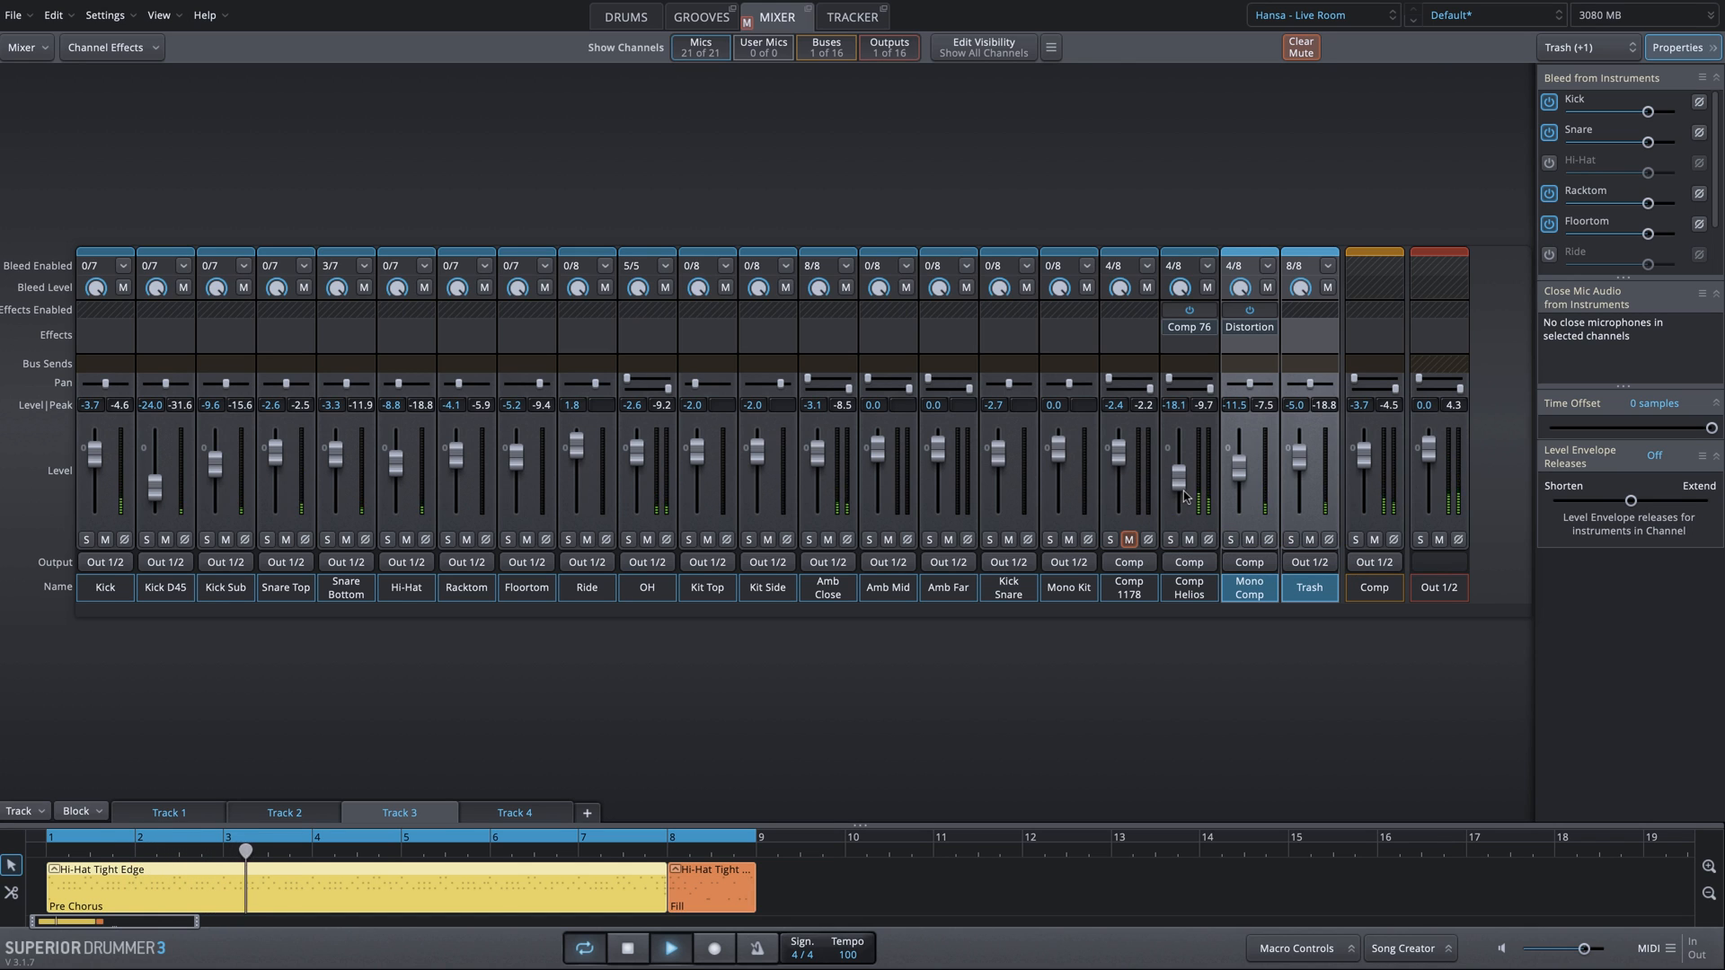
left_click(1311, 543)
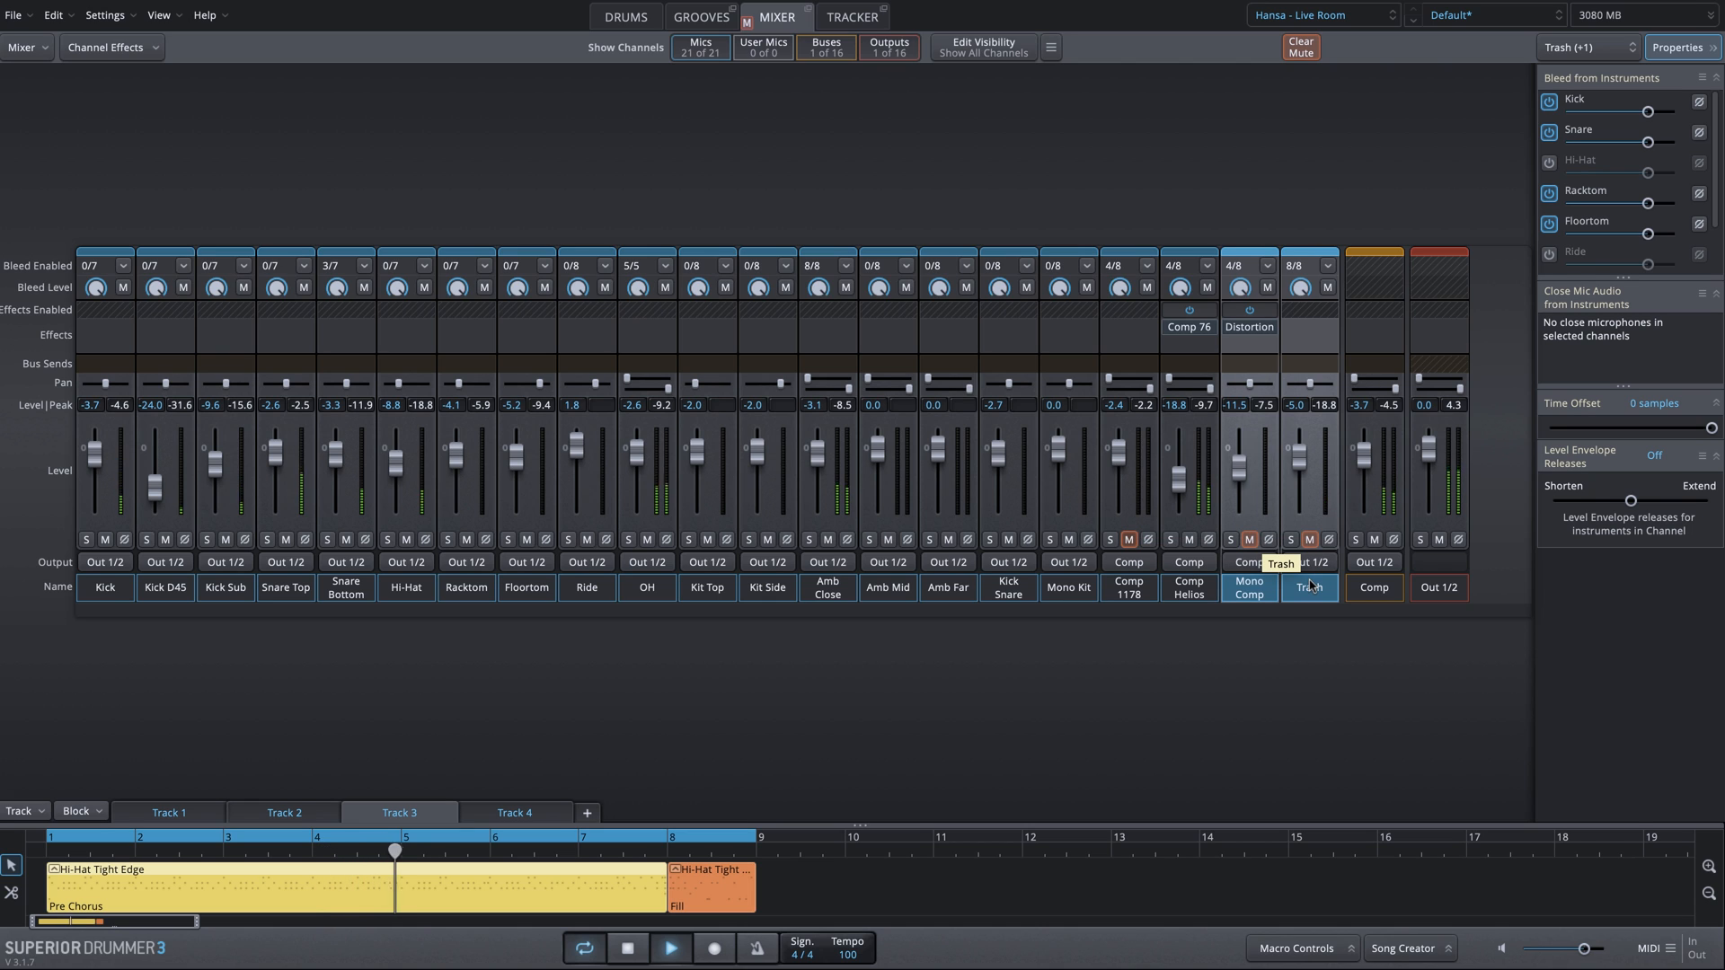
key("space")
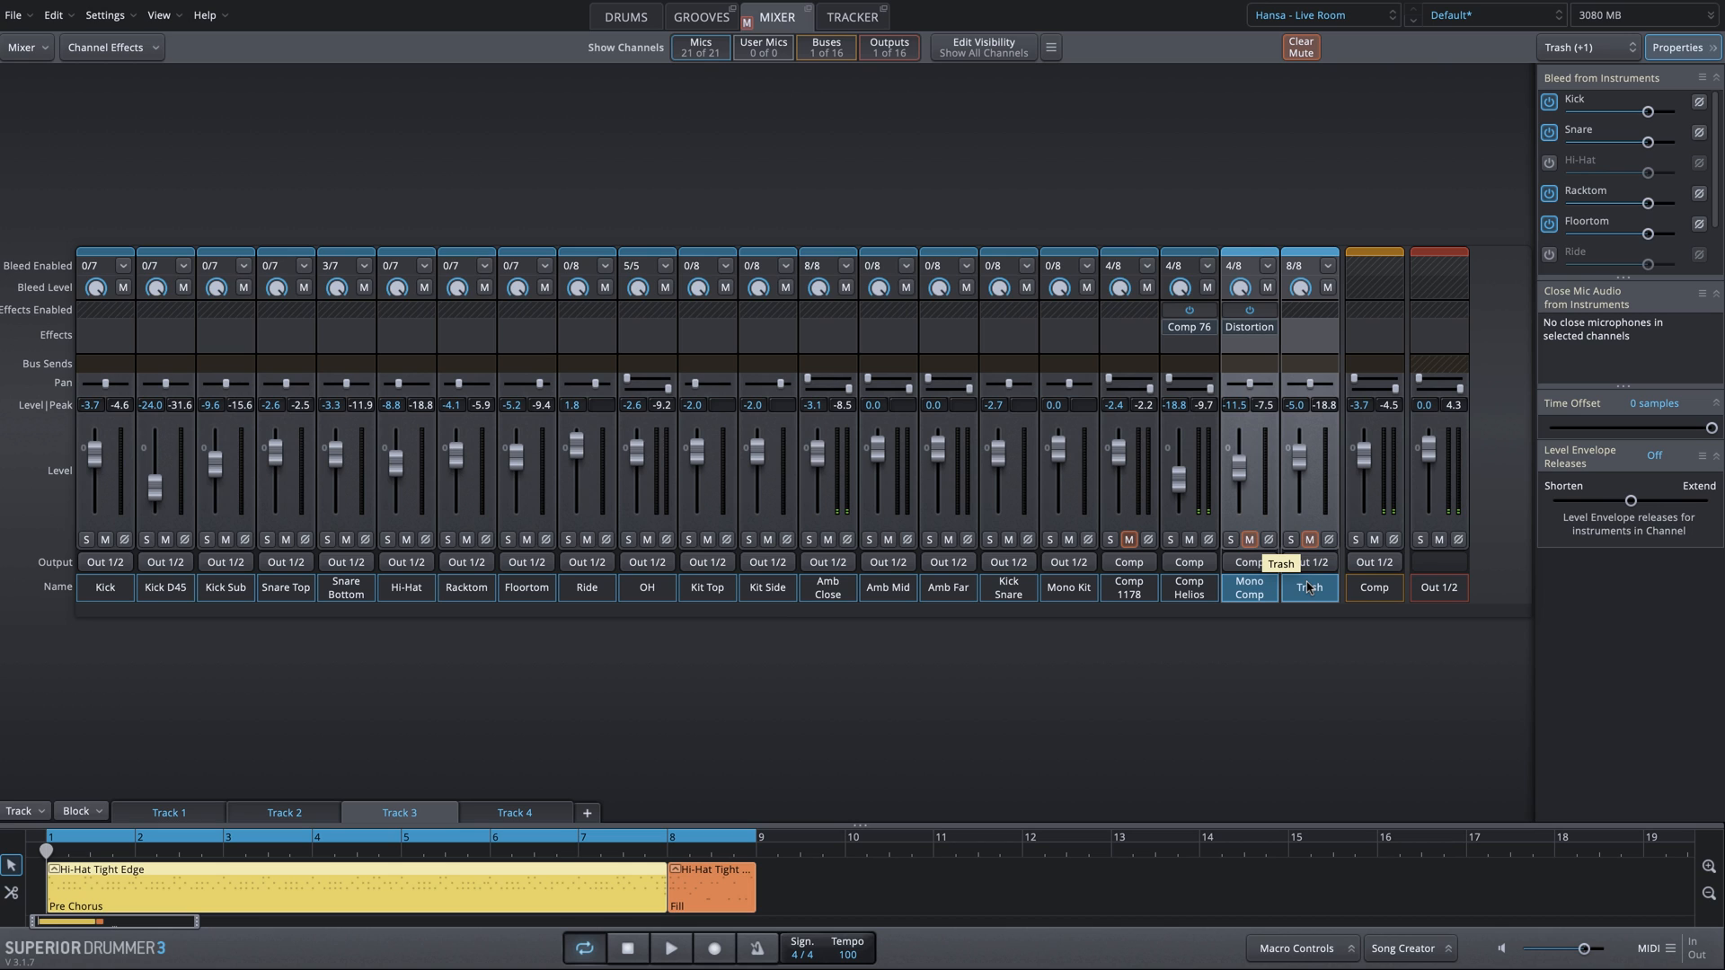
Step: Unmute the Mono Comp and Comp 1178 channels, and audition Comp 1178 soloed
left_click(1307, 584)
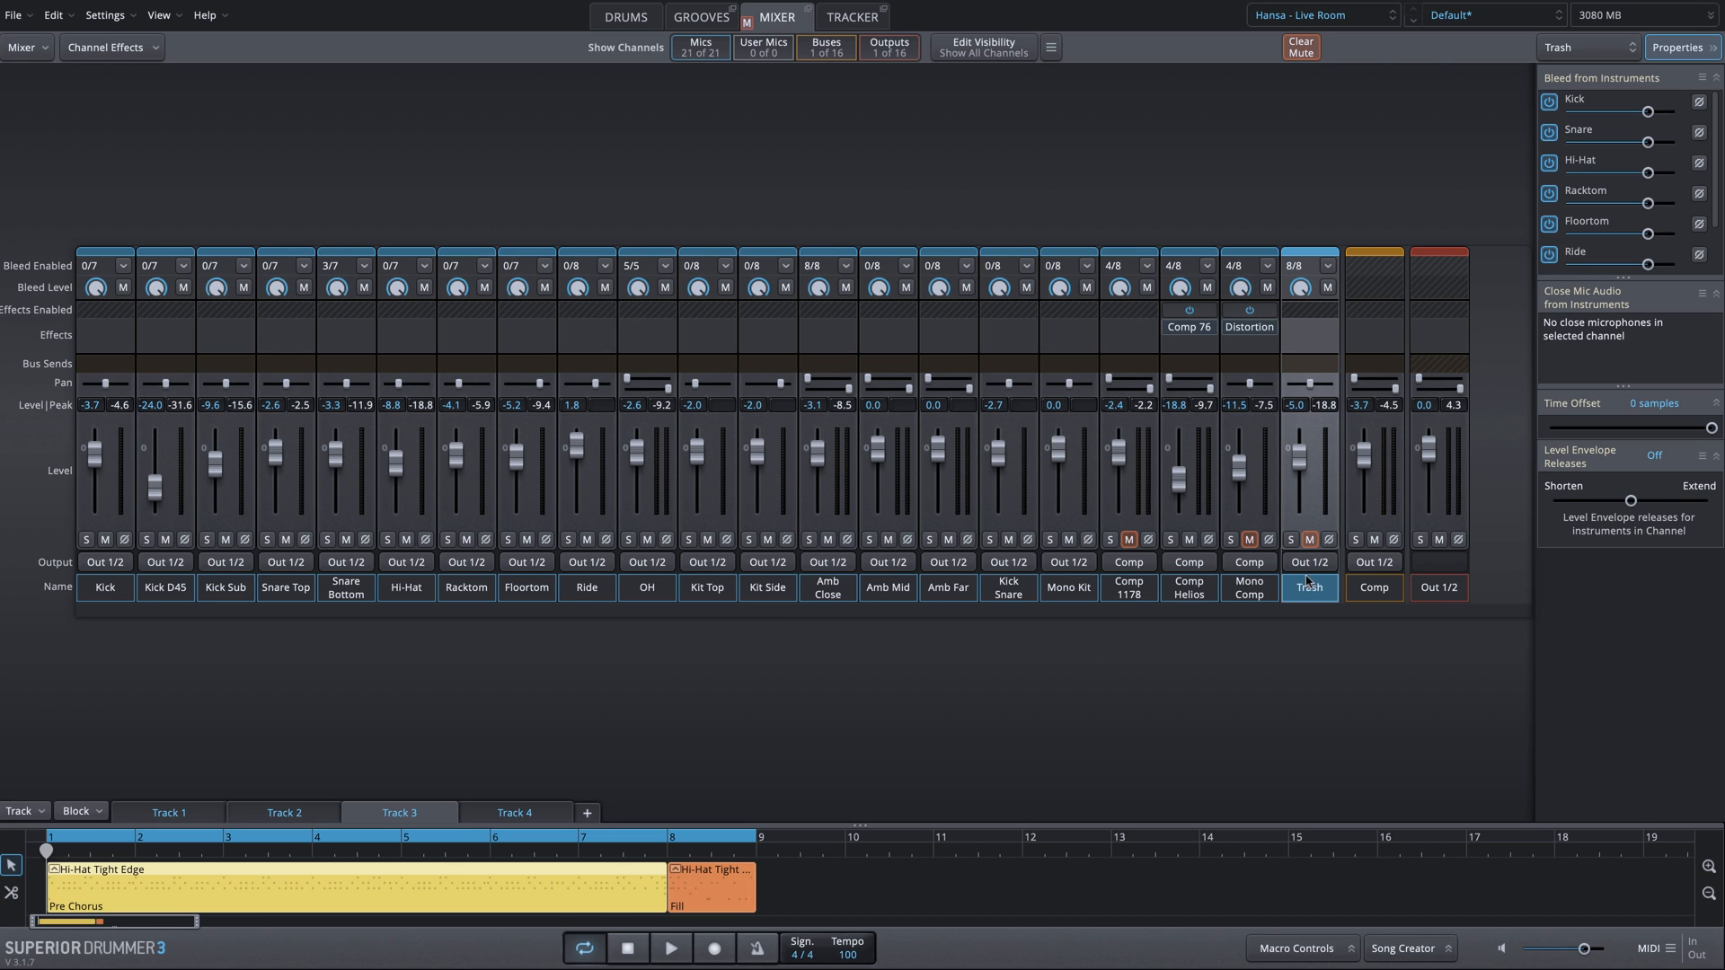
left_click(1254, 596)
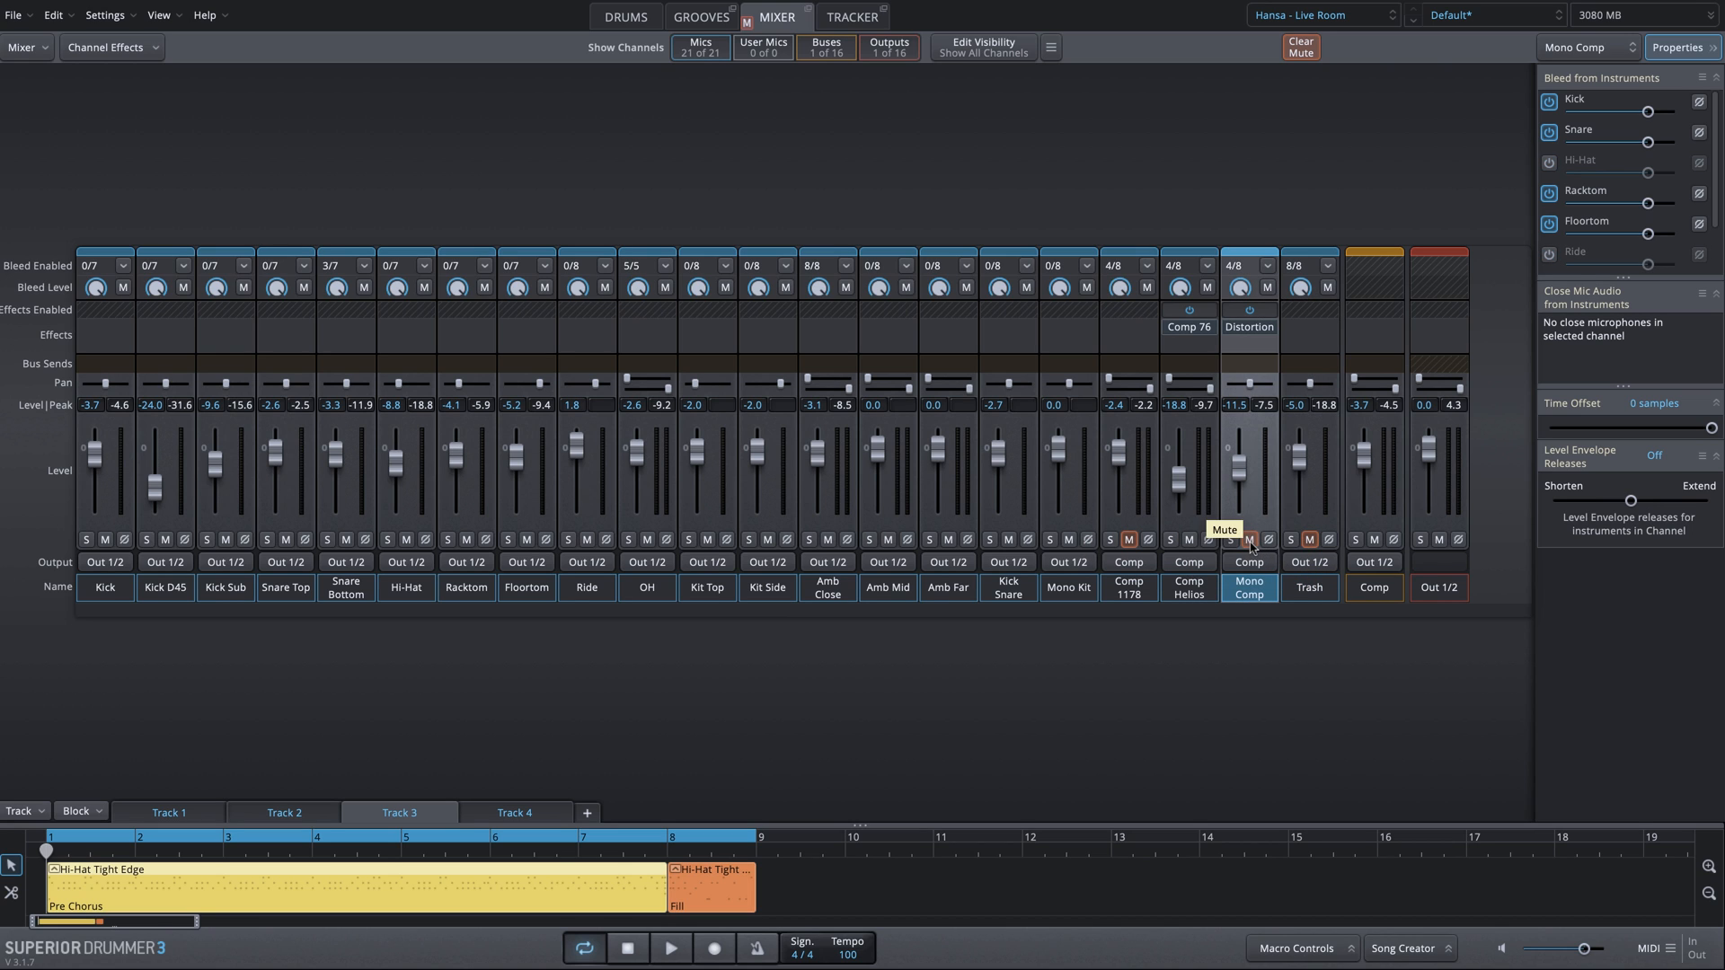
left_click(1129, 538)
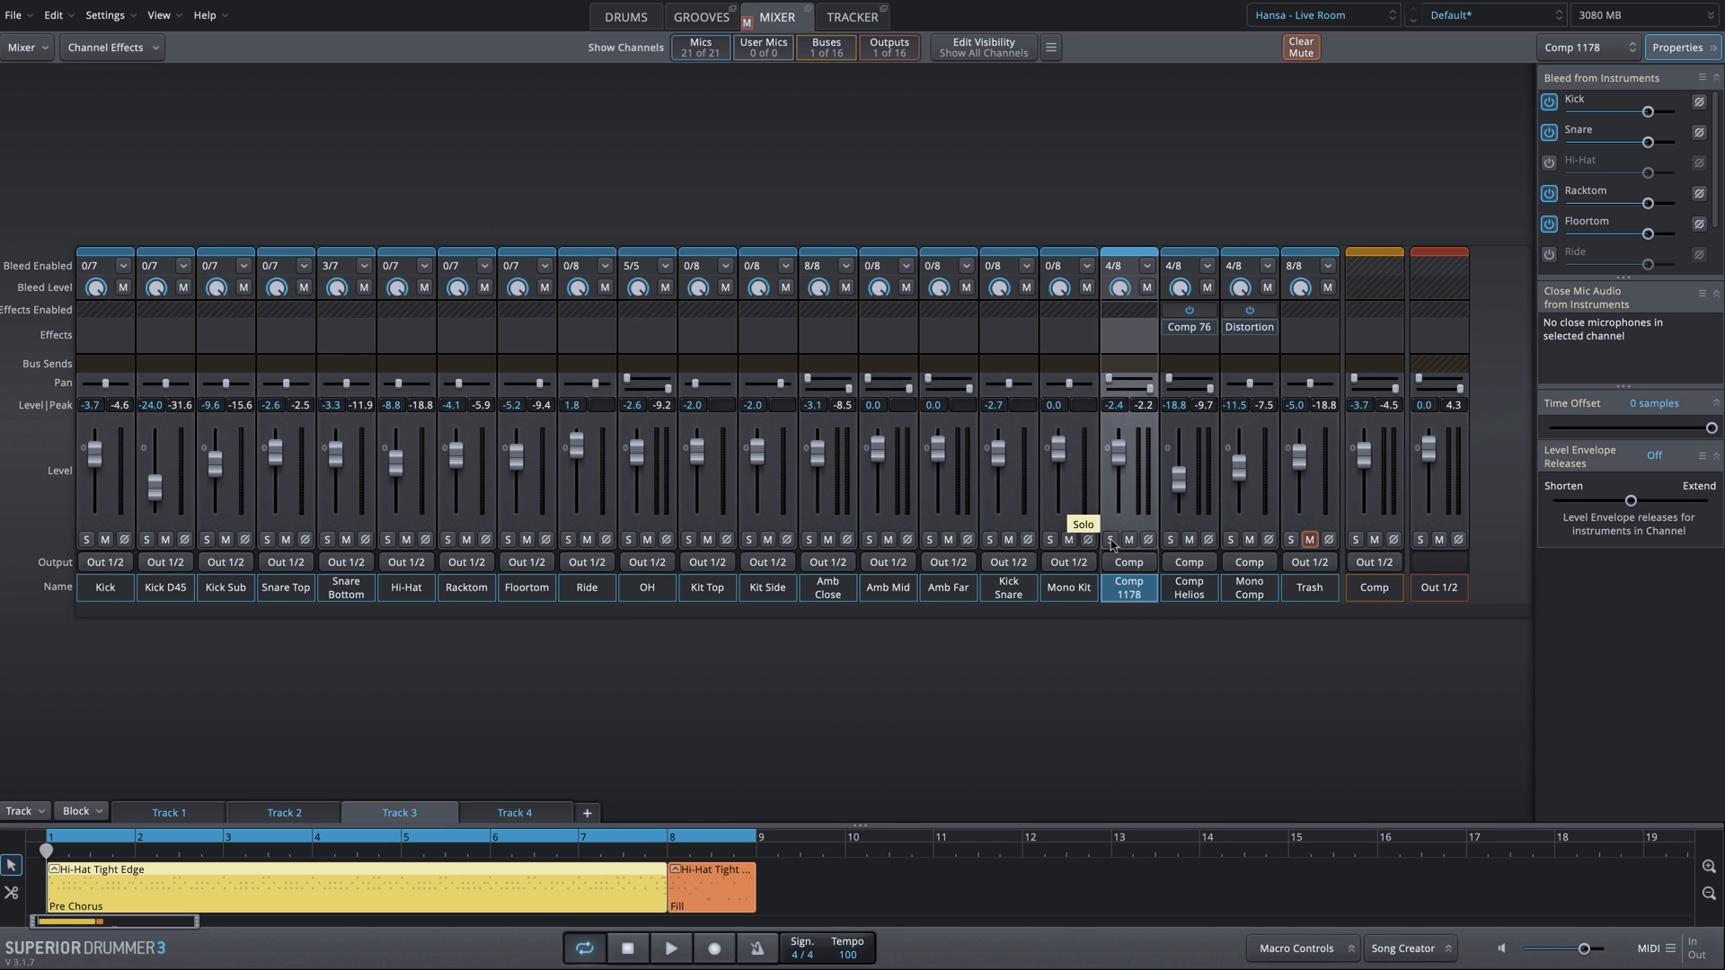
left_click(1110, 540)
key("space")
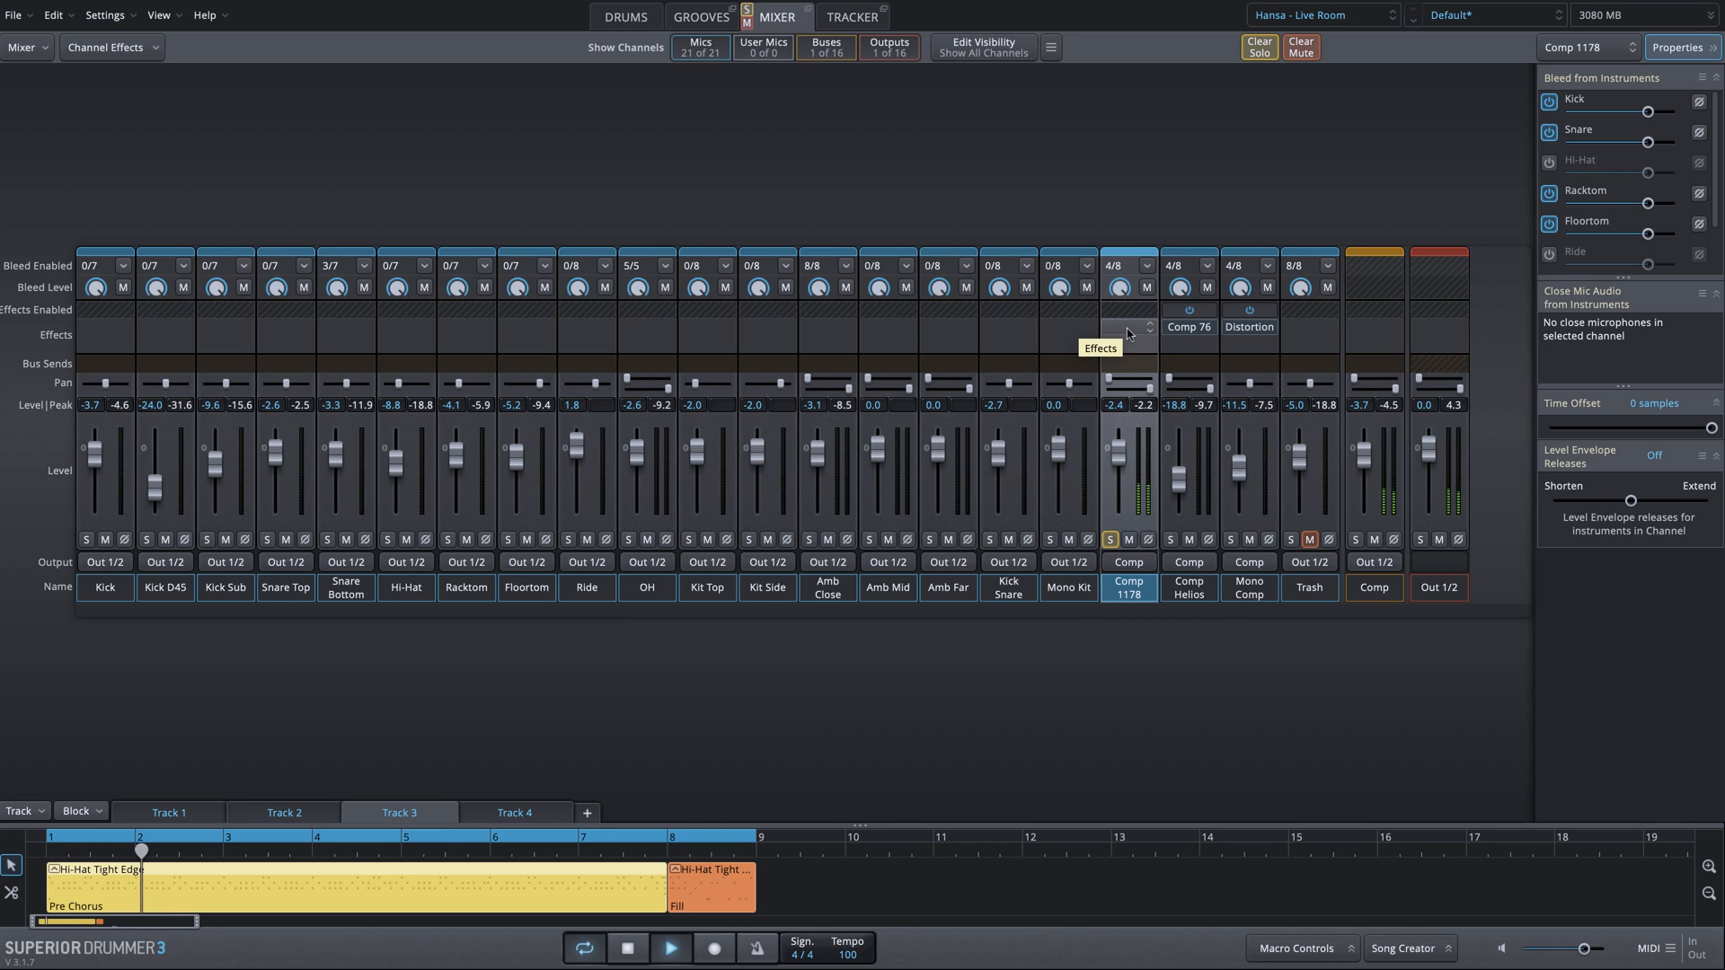
key("space")
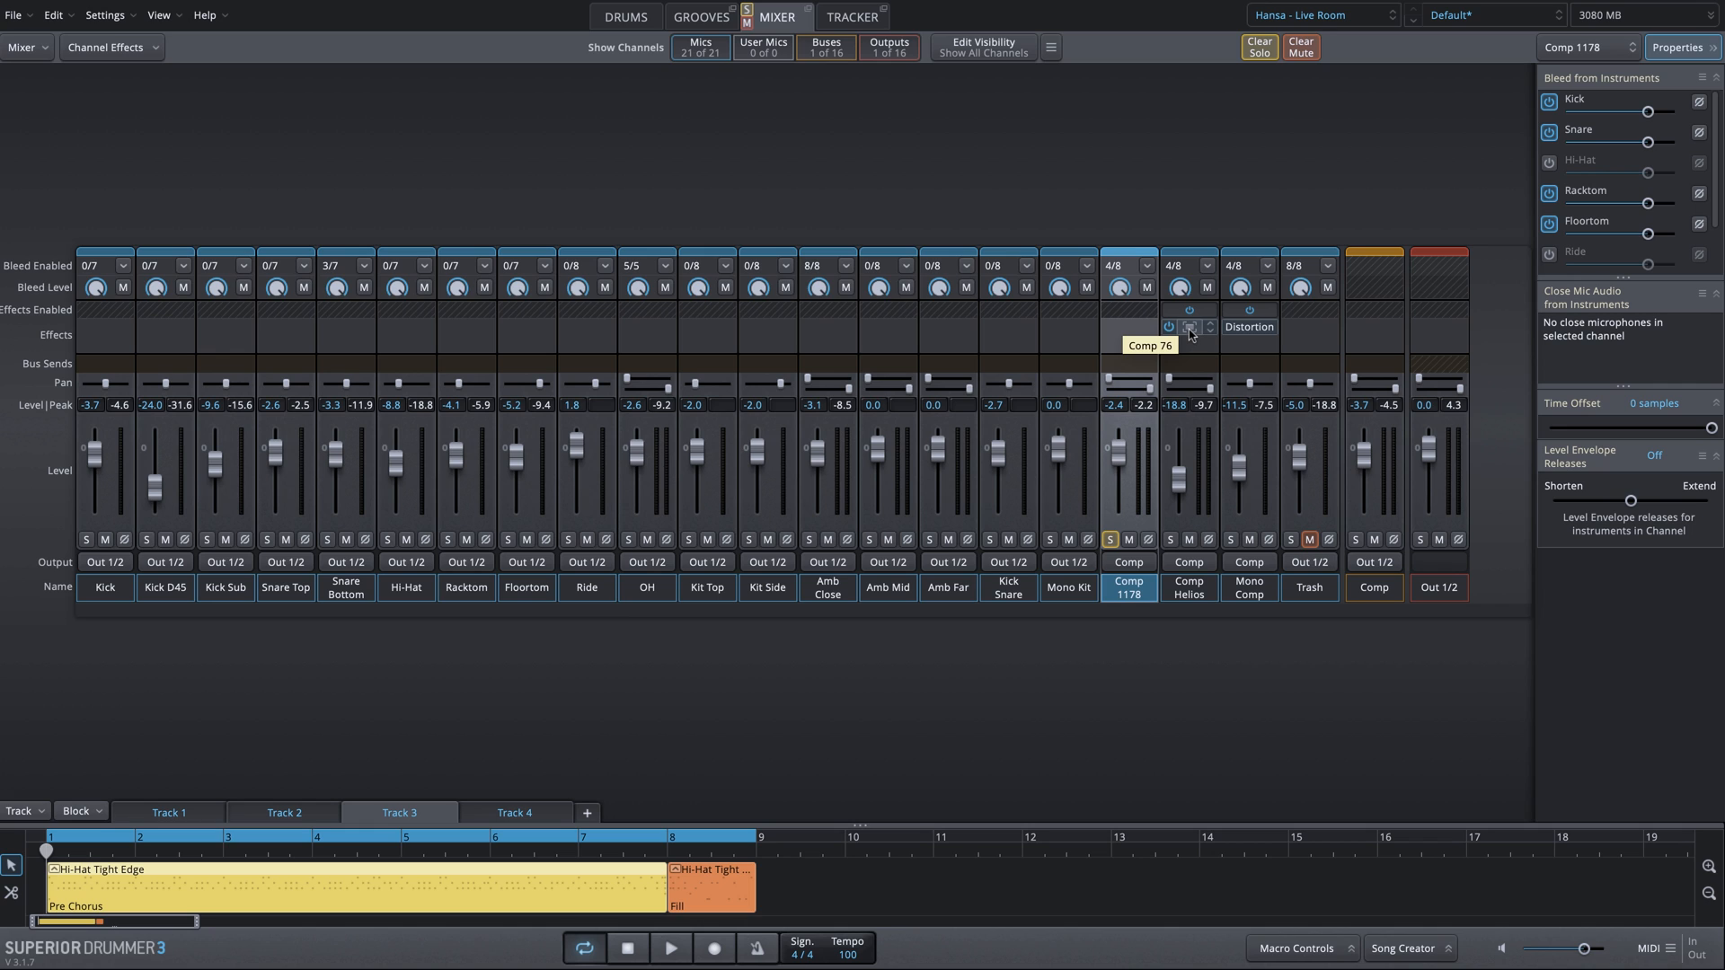
Step: Copy the Comp 76 effect from Comp Helios to the Comp 1178 channel and audition it soloed
left_click_drag(1190, 330, 1131, 332)
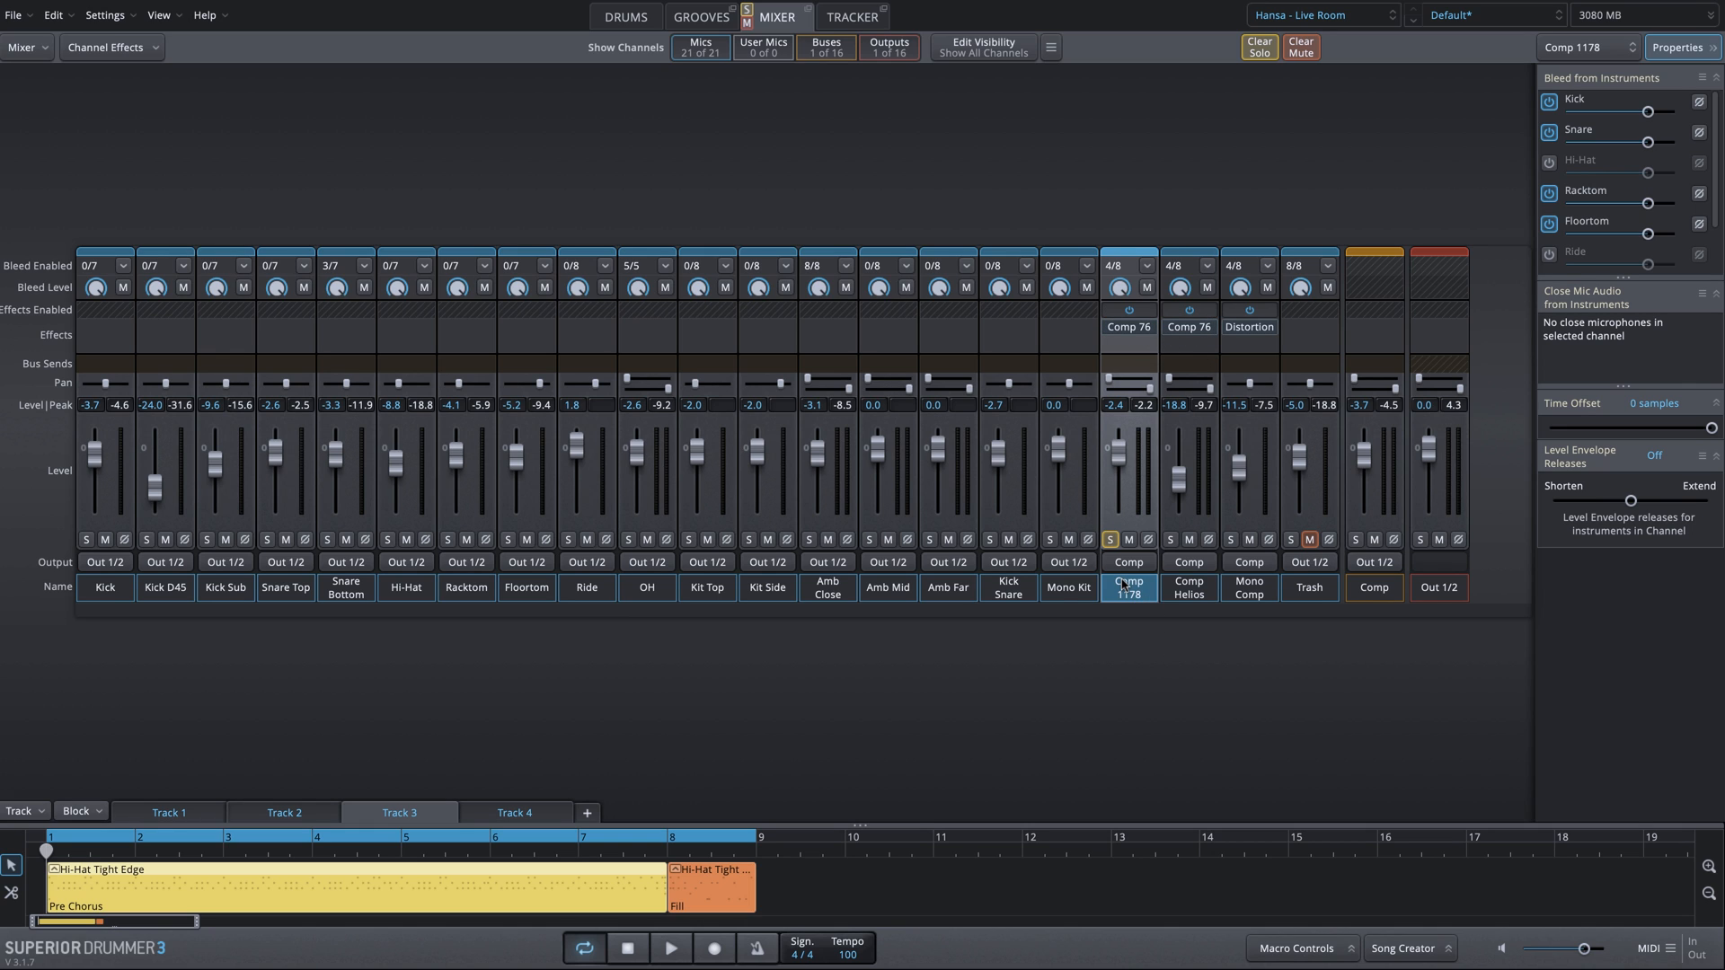
key("space")
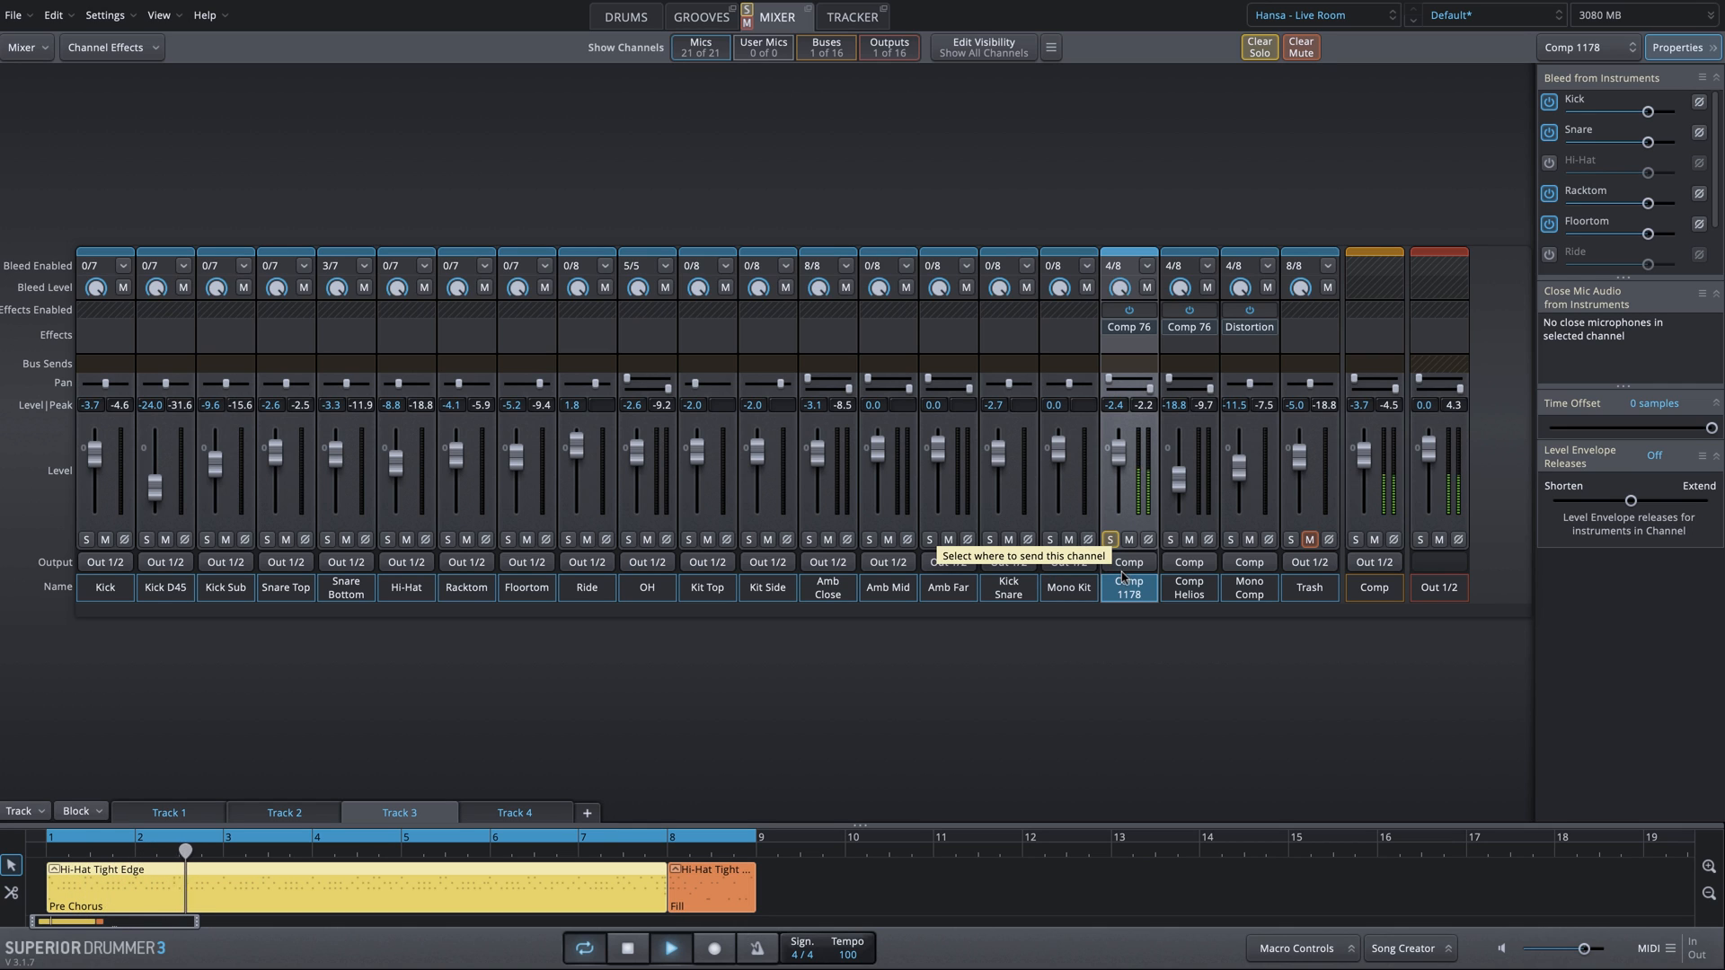
key("space")
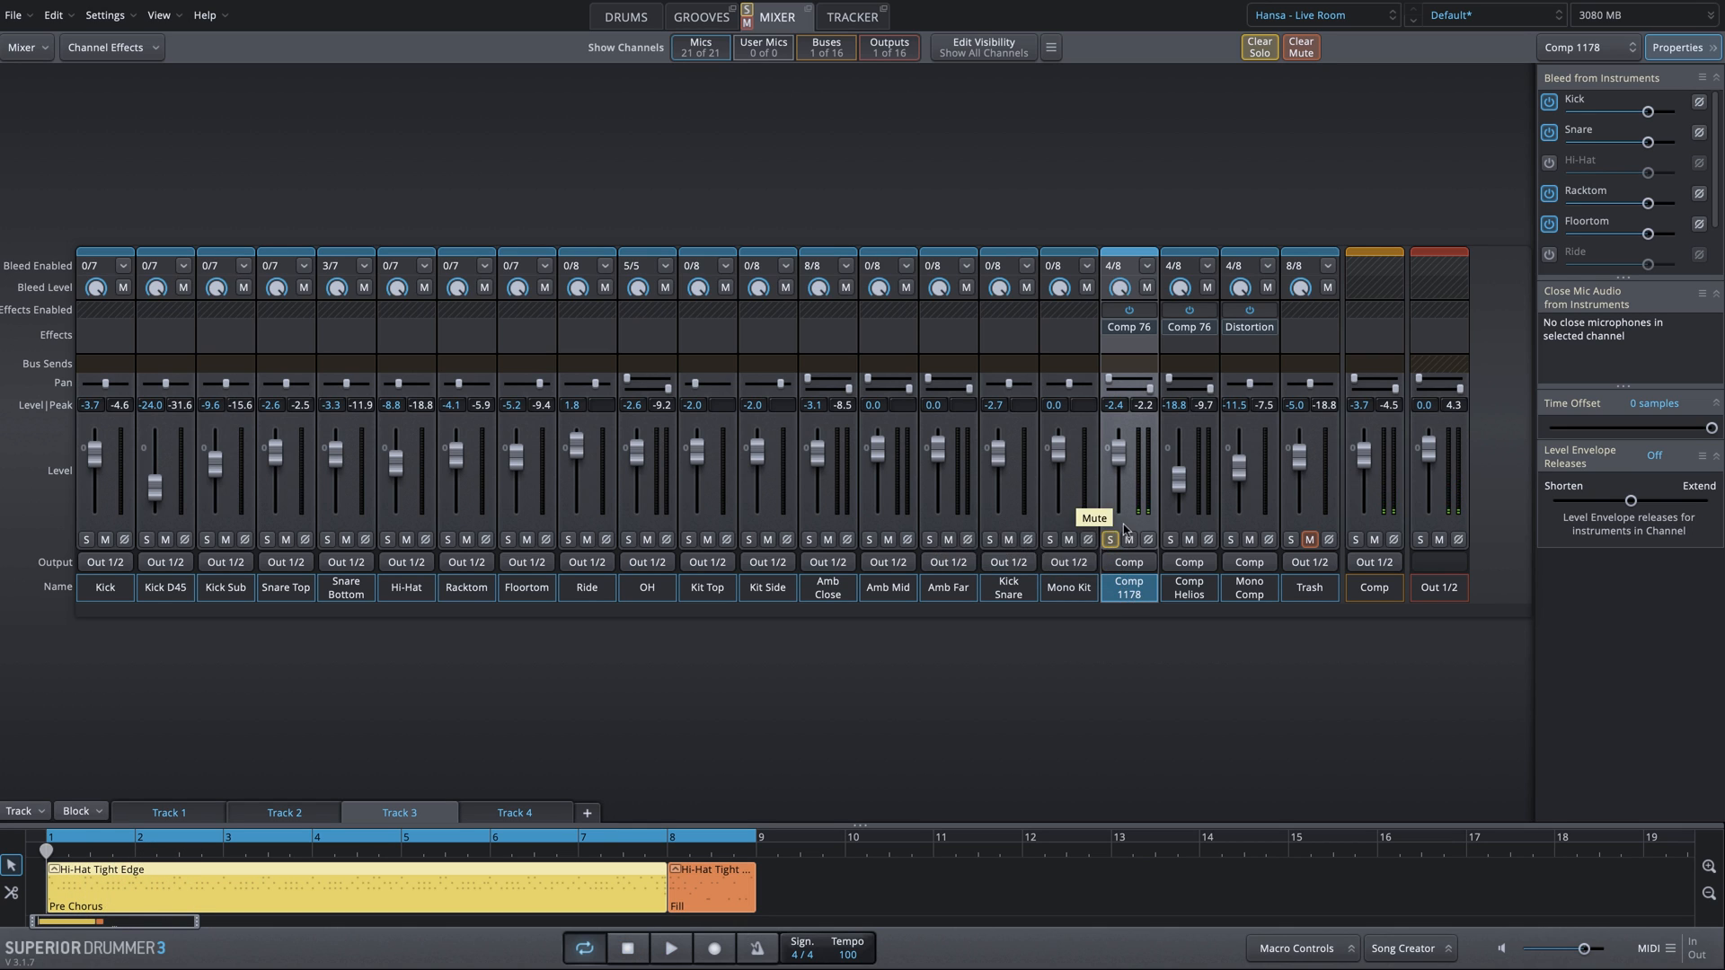
Step: Blend the unsoloed Comp 1178 at -5.9 dB, and compare the mix with Comp 1178, Comp Helios and Mono Comp muted and unmuted
left_click(1111, 540)
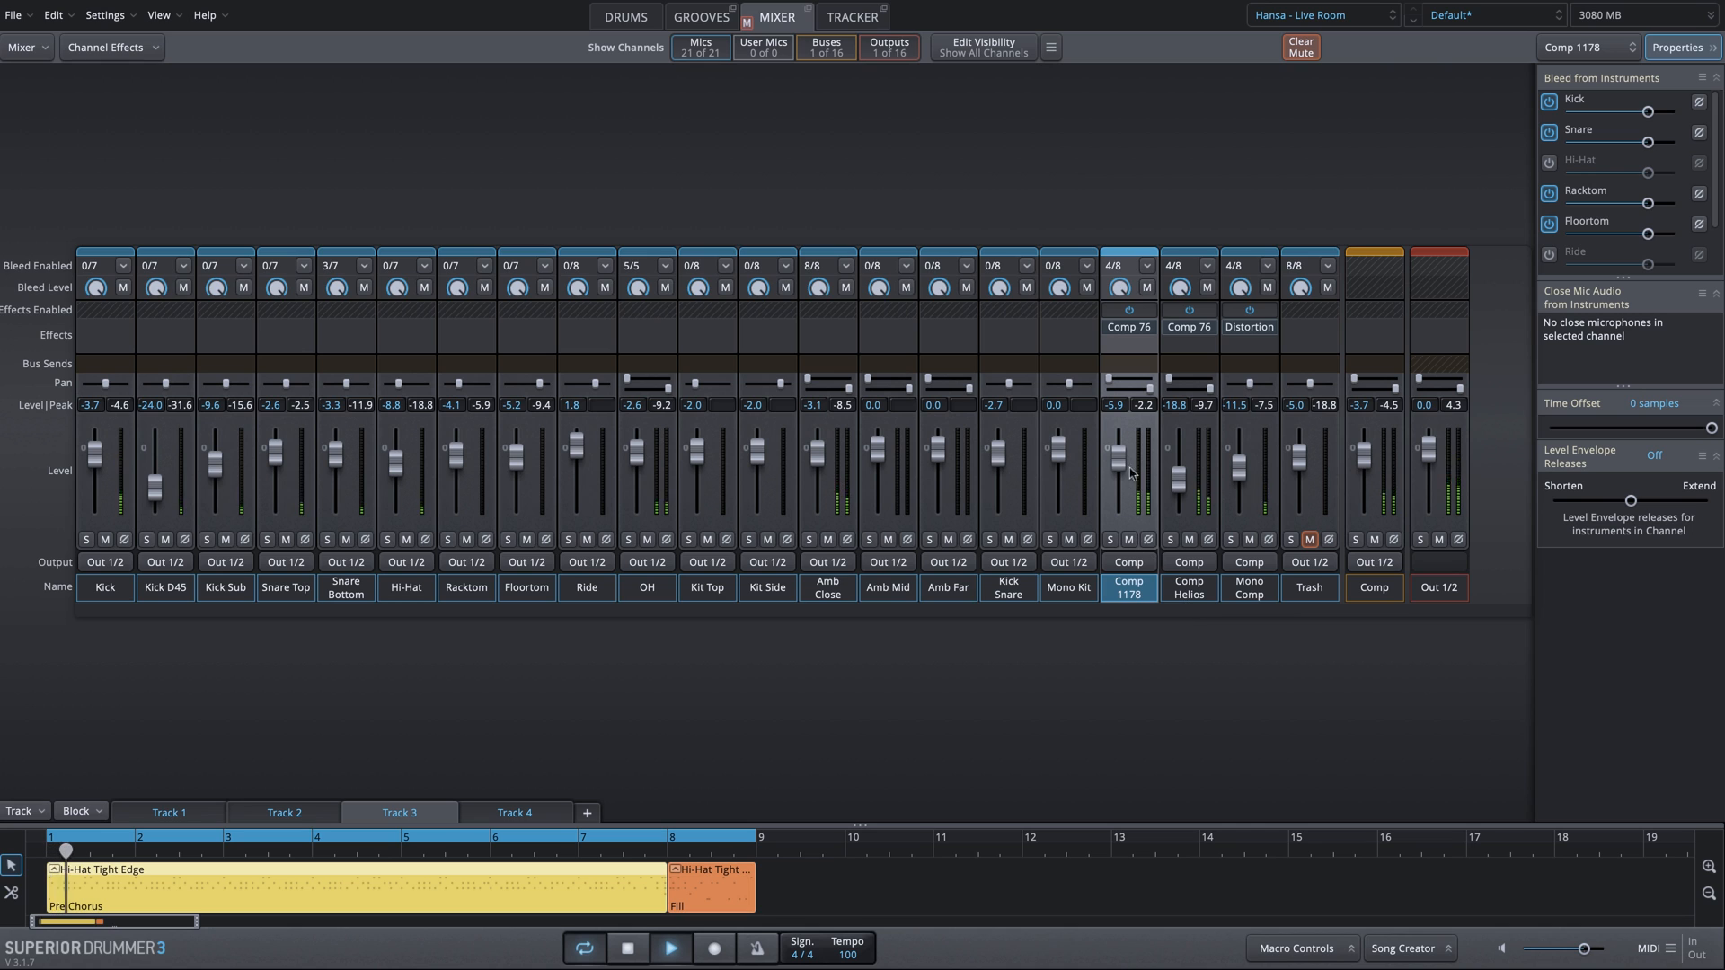
left_click_drag(1187, 595, 1235, 600)
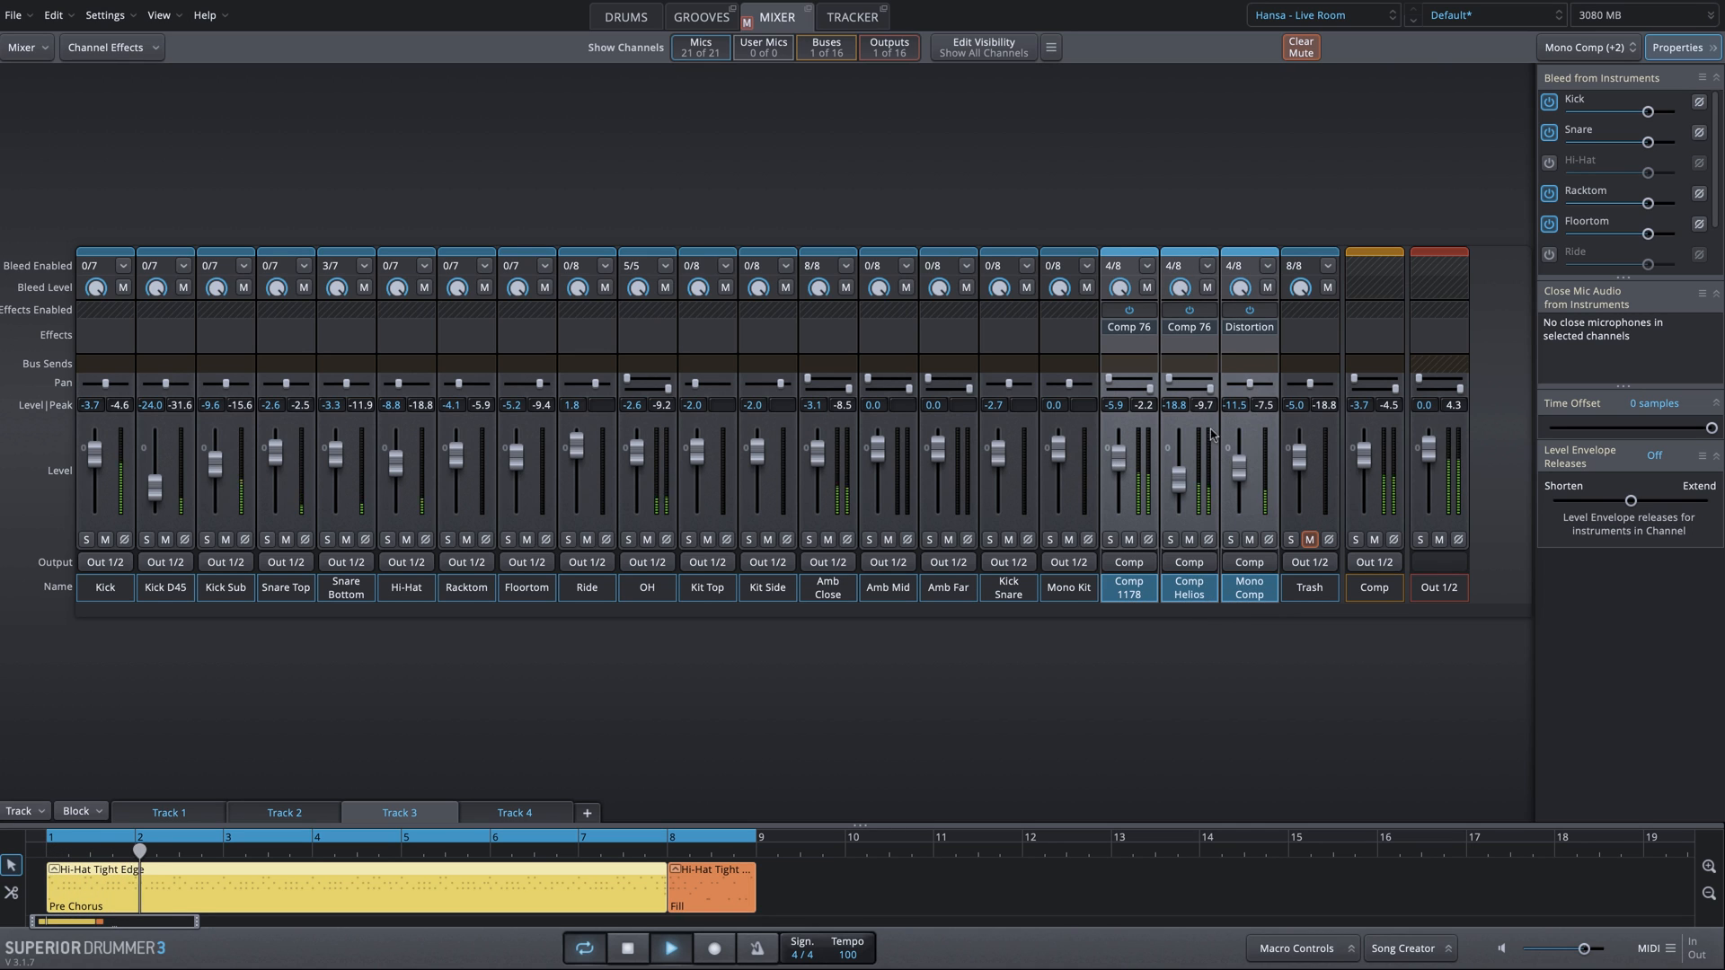
left_click(1189, 540)
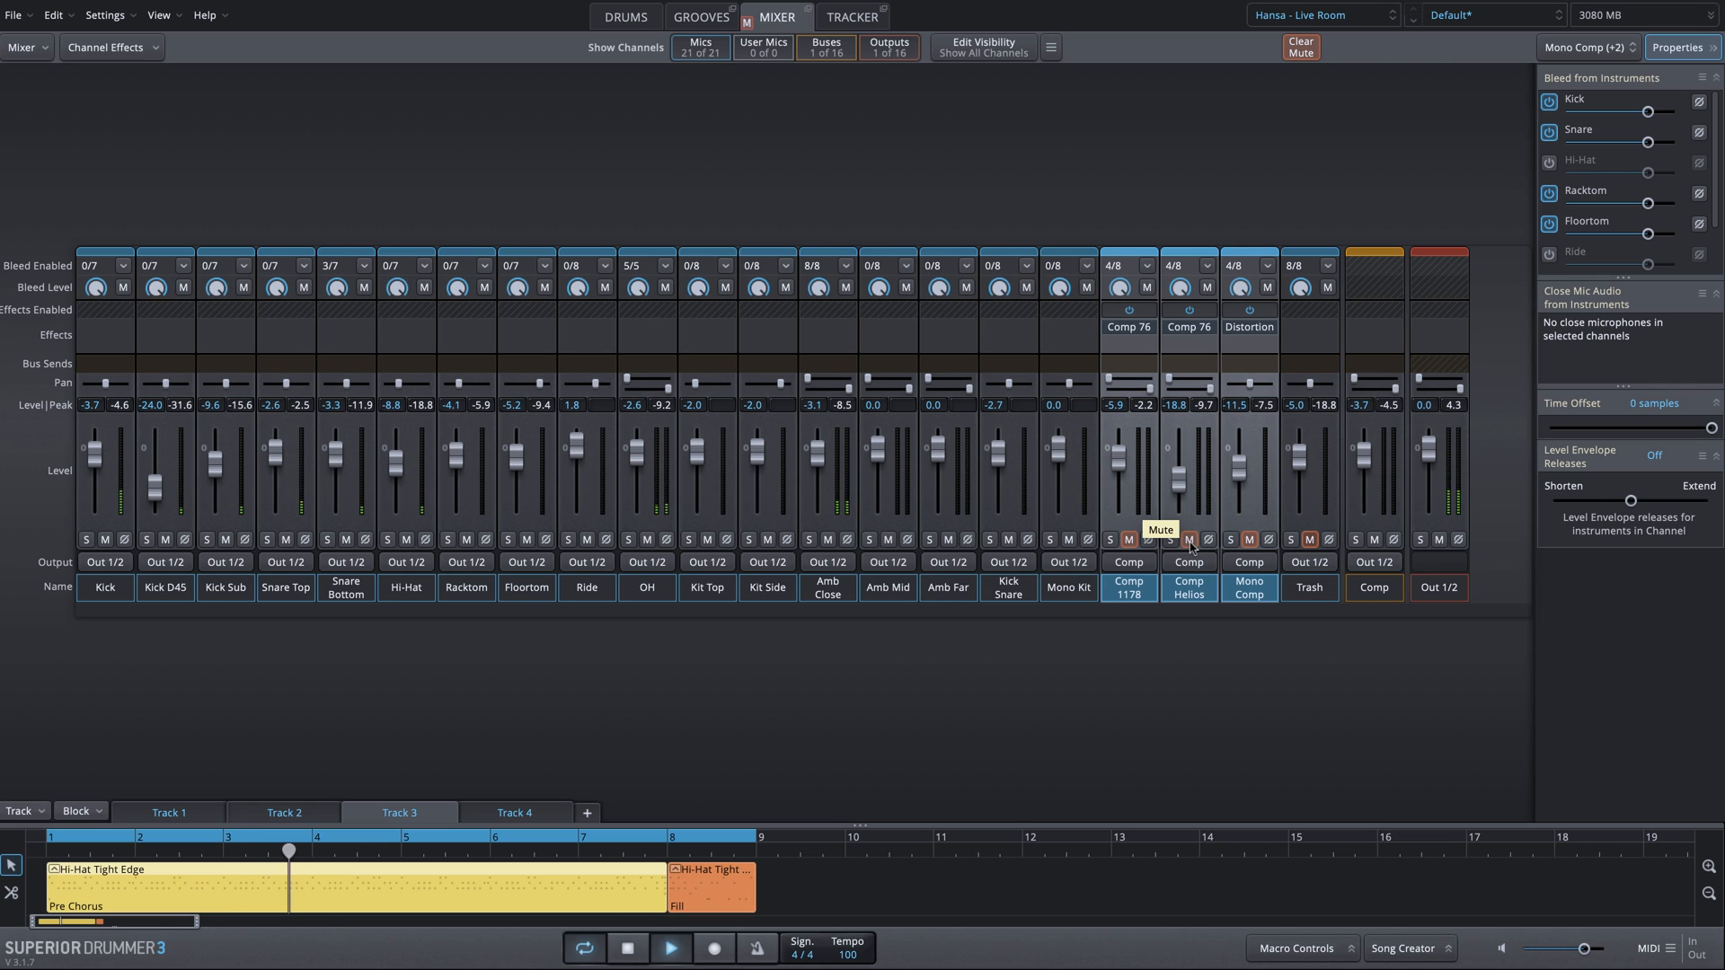
left_click(1189, 540)
Step: Rebalance Comp 1178 to -9.8 dB, Comp Helios to -23.2 dB and Mono Comp to -17.5 dB, and pull the Comp bus down to Off
left_click(1184, 505)
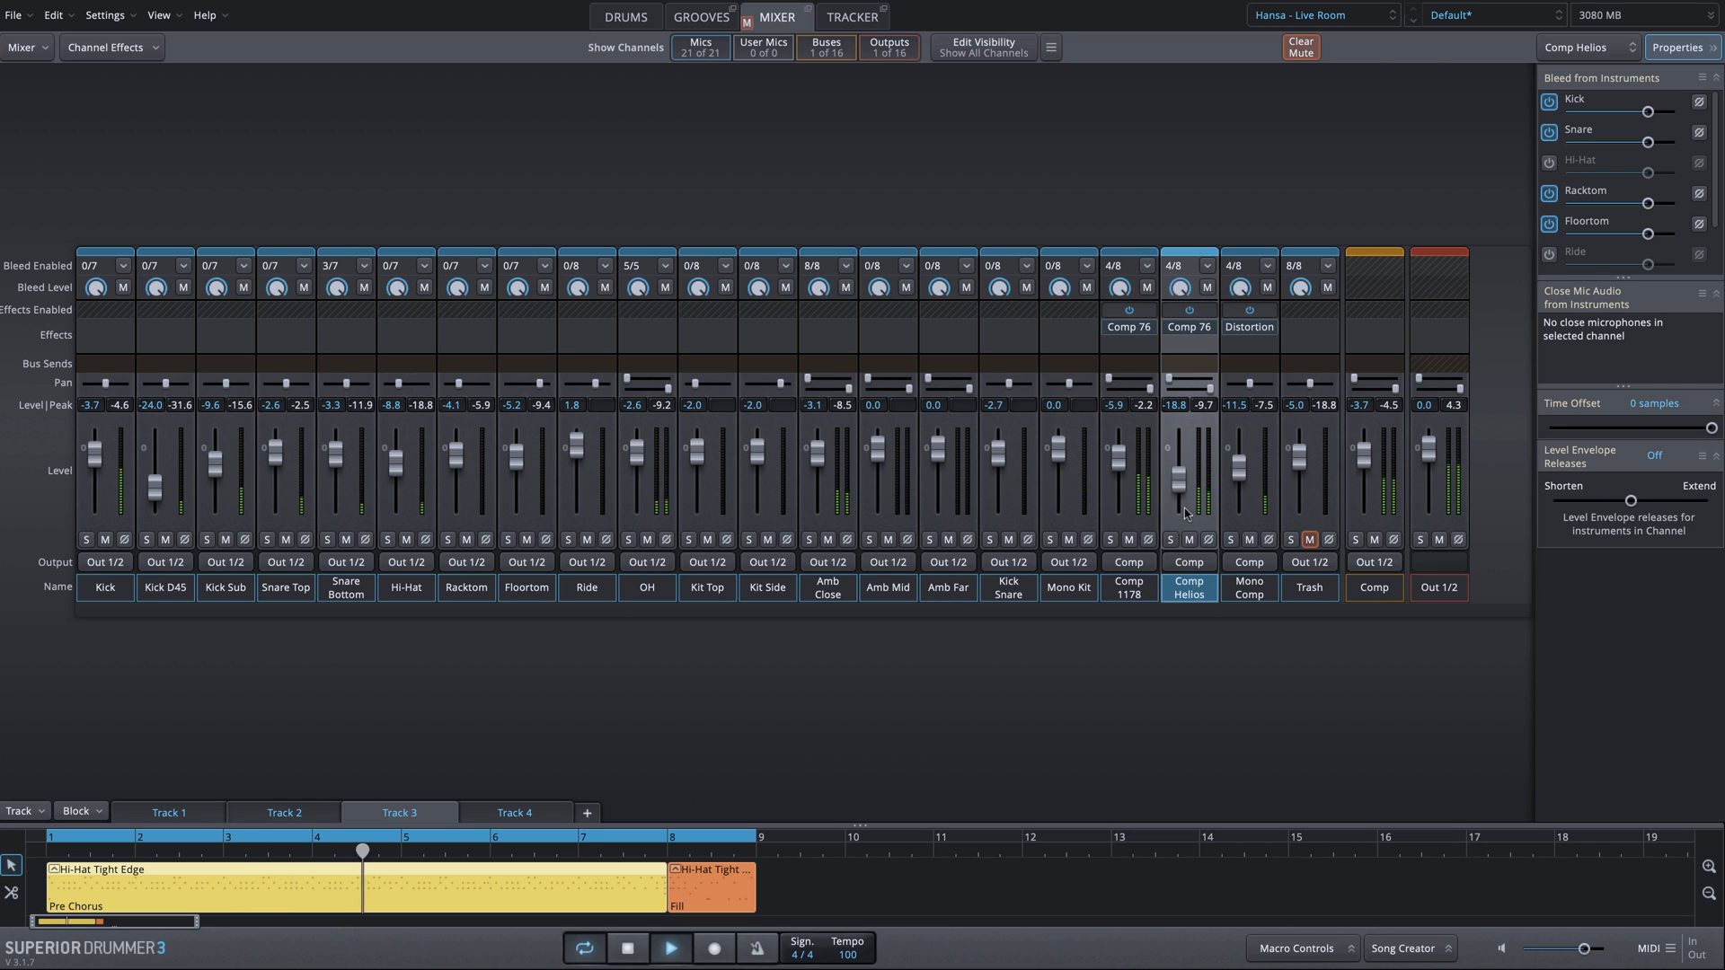
left_click_drag(1238, 469, 1237, 473)
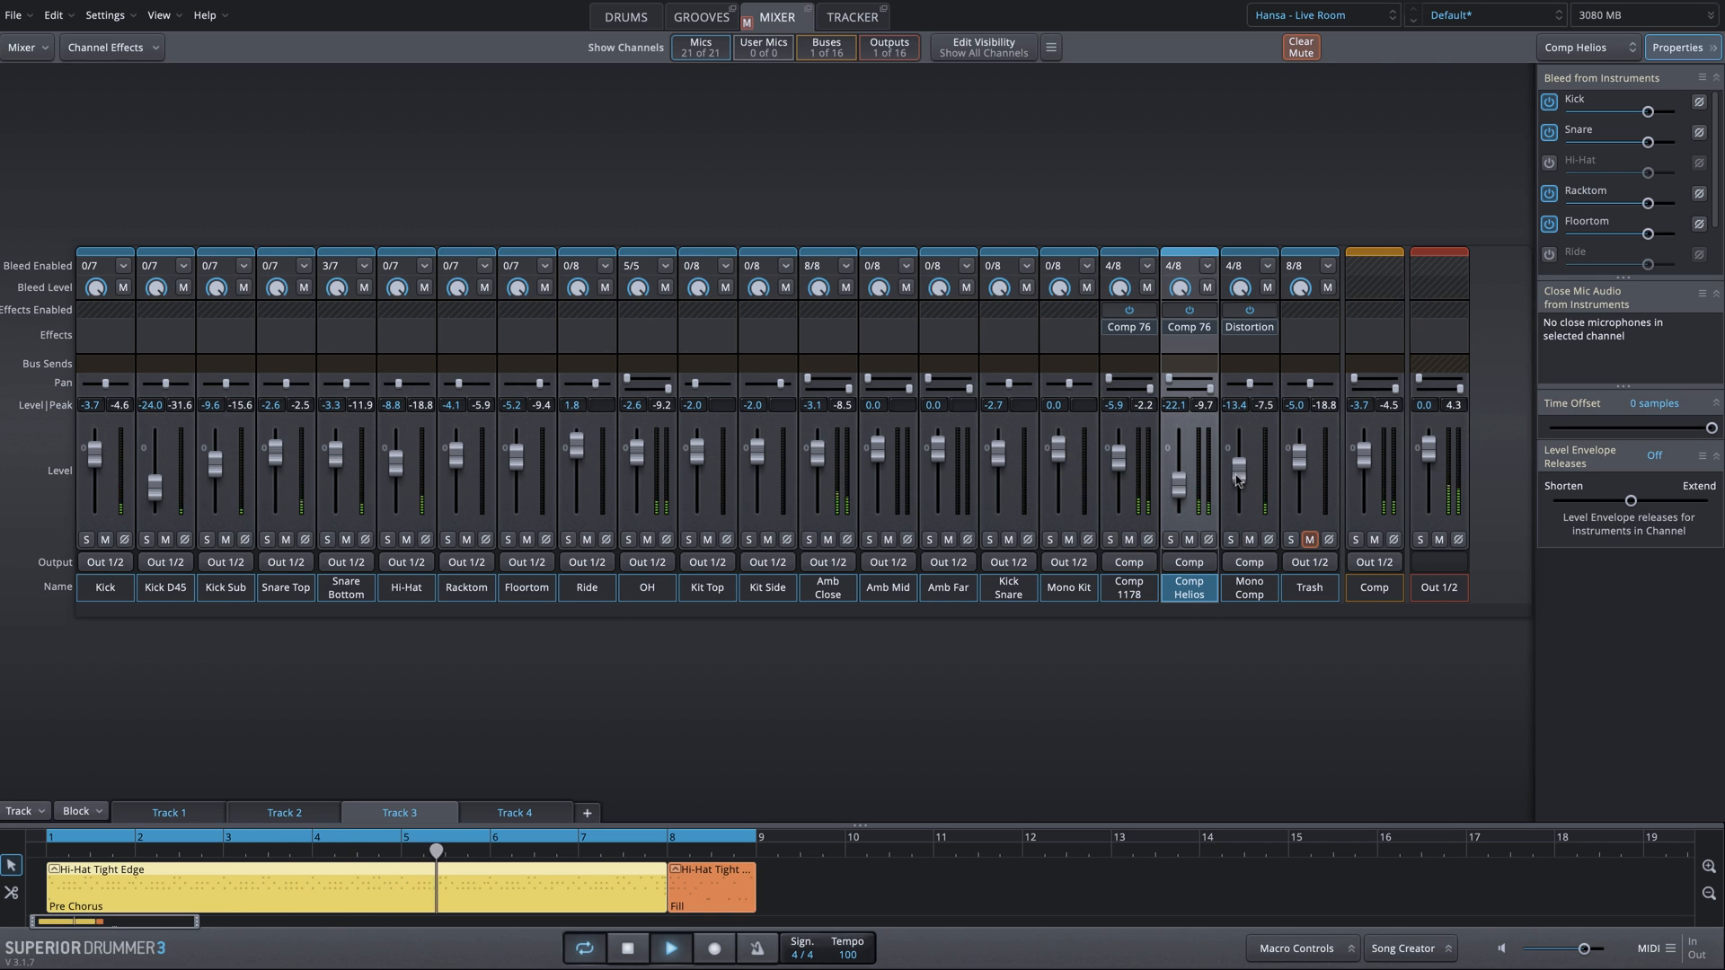
mouse_move(1119, 466)
left_mouse_down()
mouse_move(1120, 483)
mouse_move(1124, 460)
mouse_move(1187, 488)
mouse_move(1120, 479)
left_mouse_up()
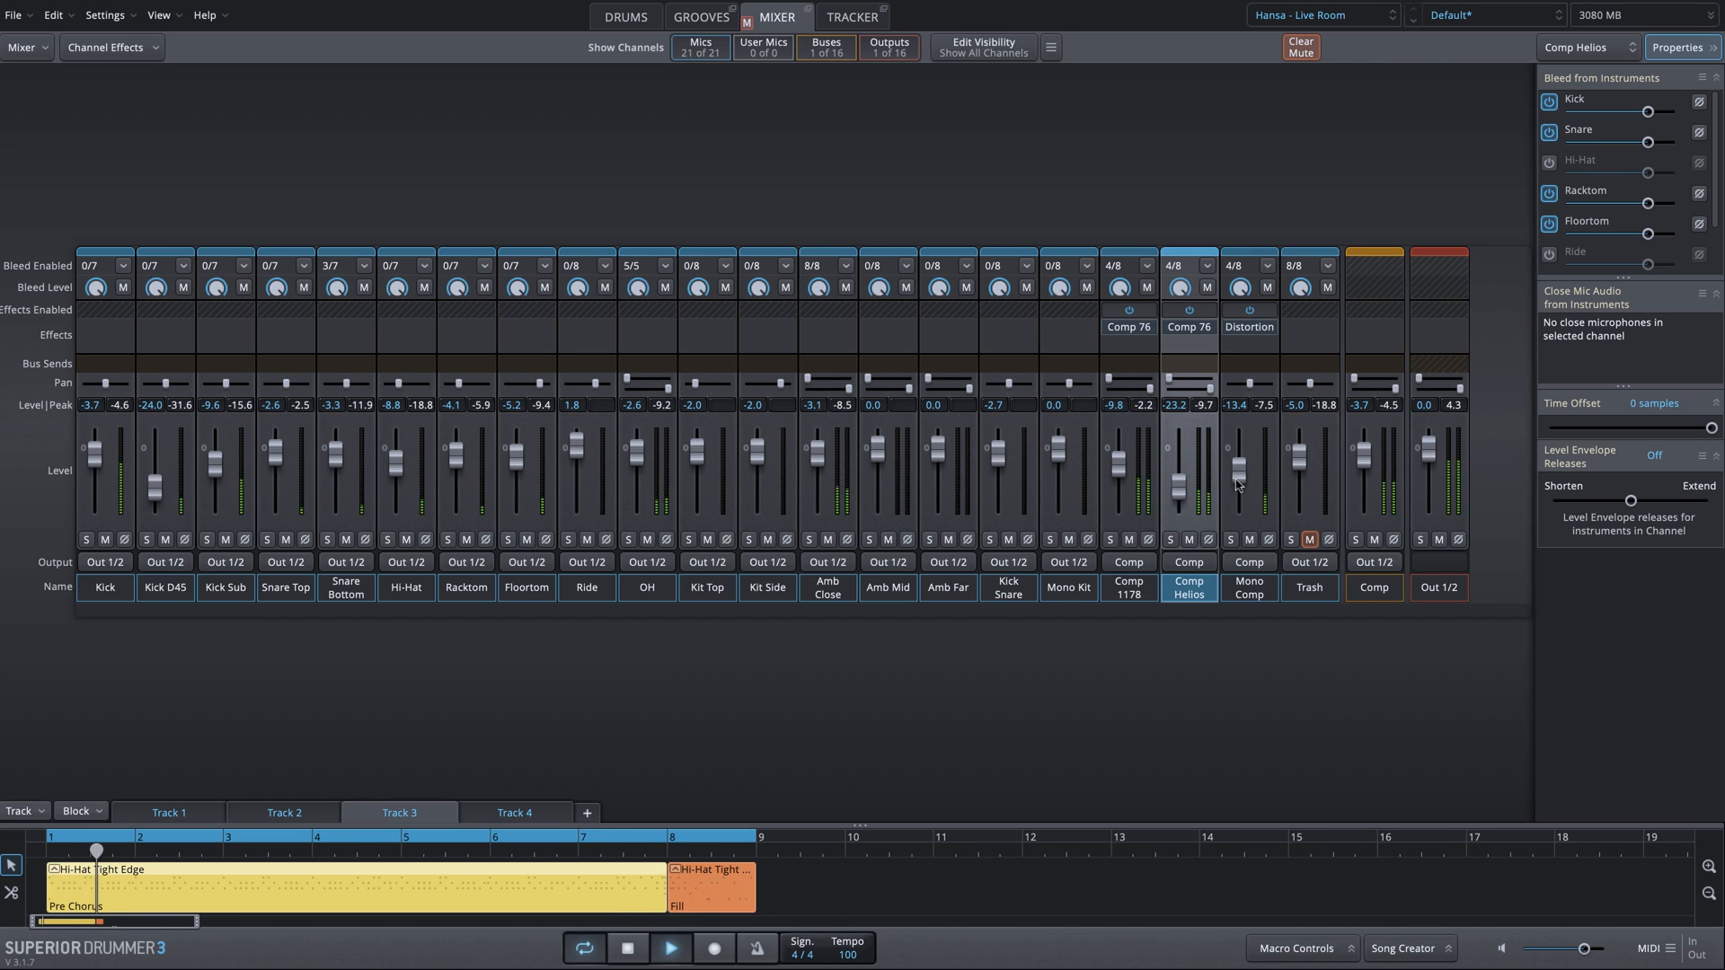
left_click_drag(1237, 485, 1223, 492)
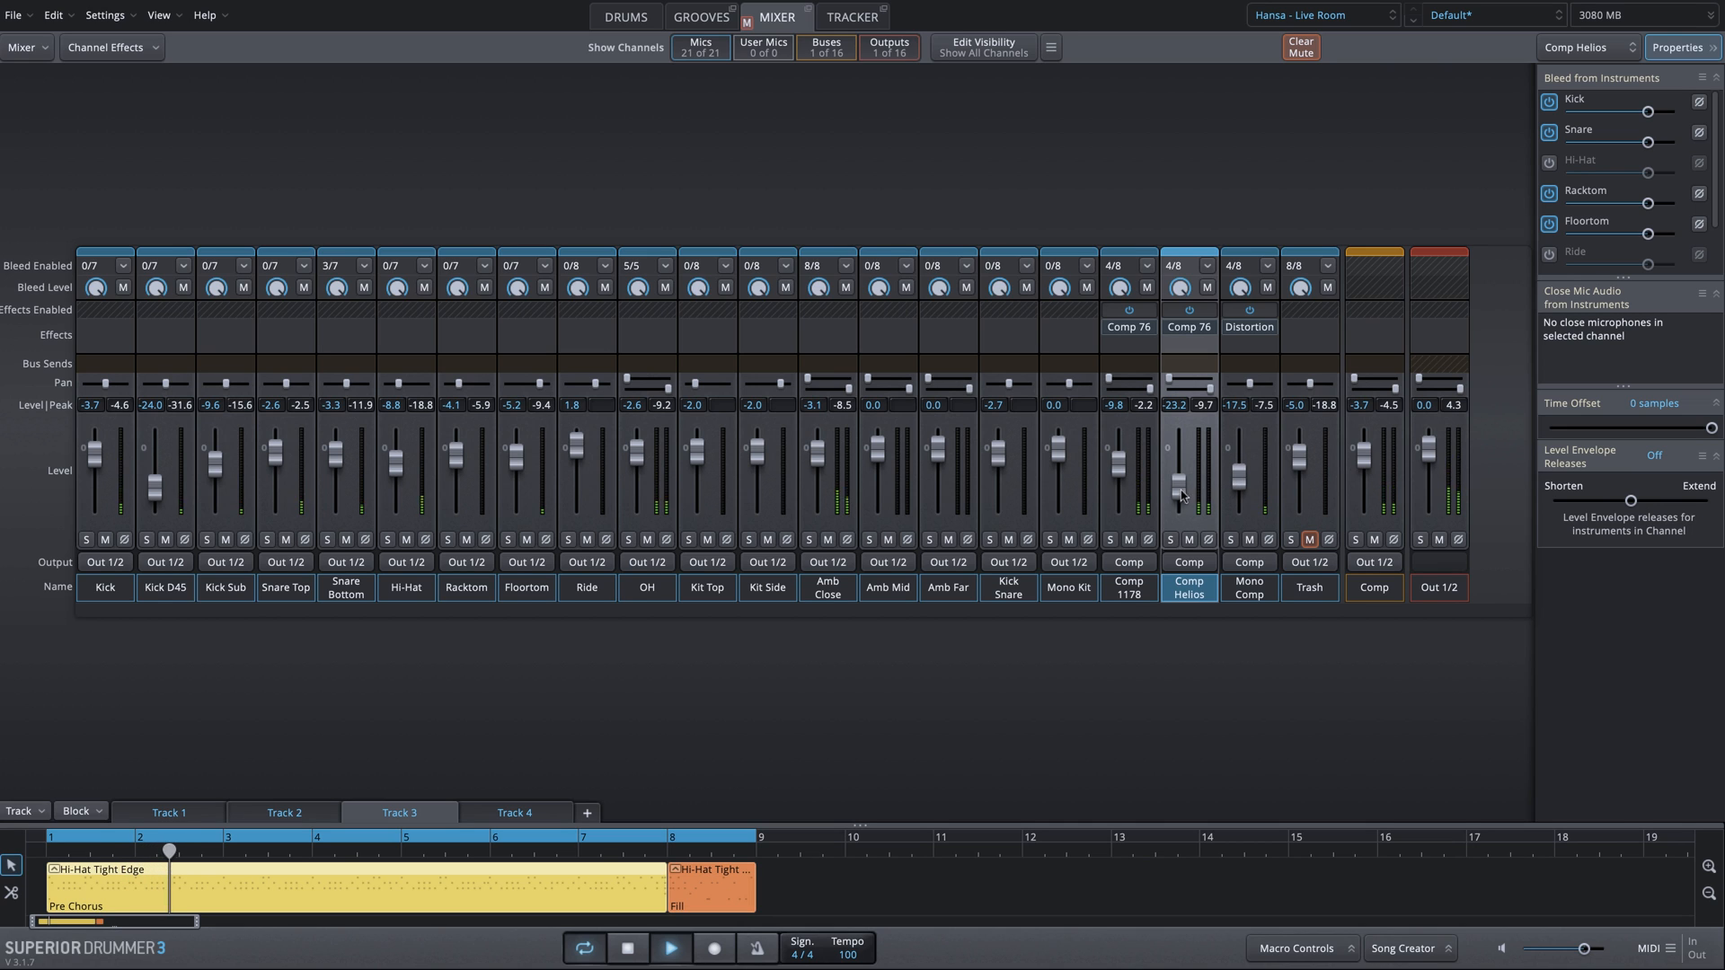
left_click_drag(1363, 460, 1372, 521)
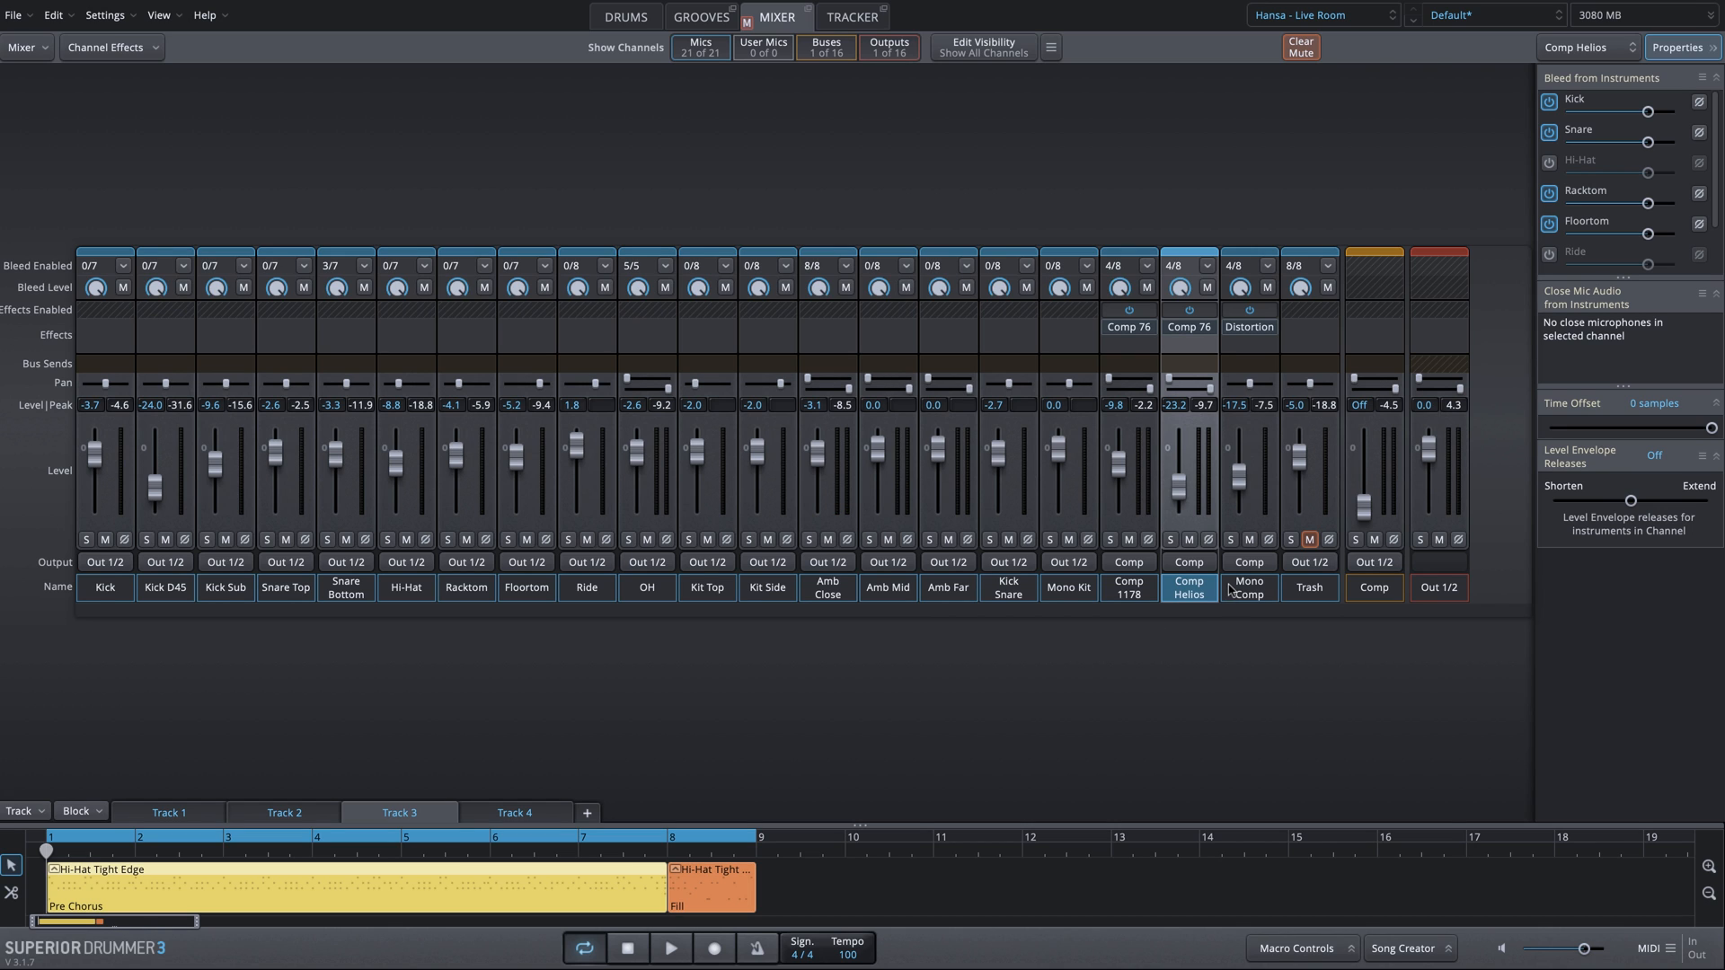
Step: Bypass the effects on Comp 1178, Comp Helios and Mono Comp together, and copy the Comp 76 effect onto the Comp bus
left_click_drag(1142, 598, 1227, 597)
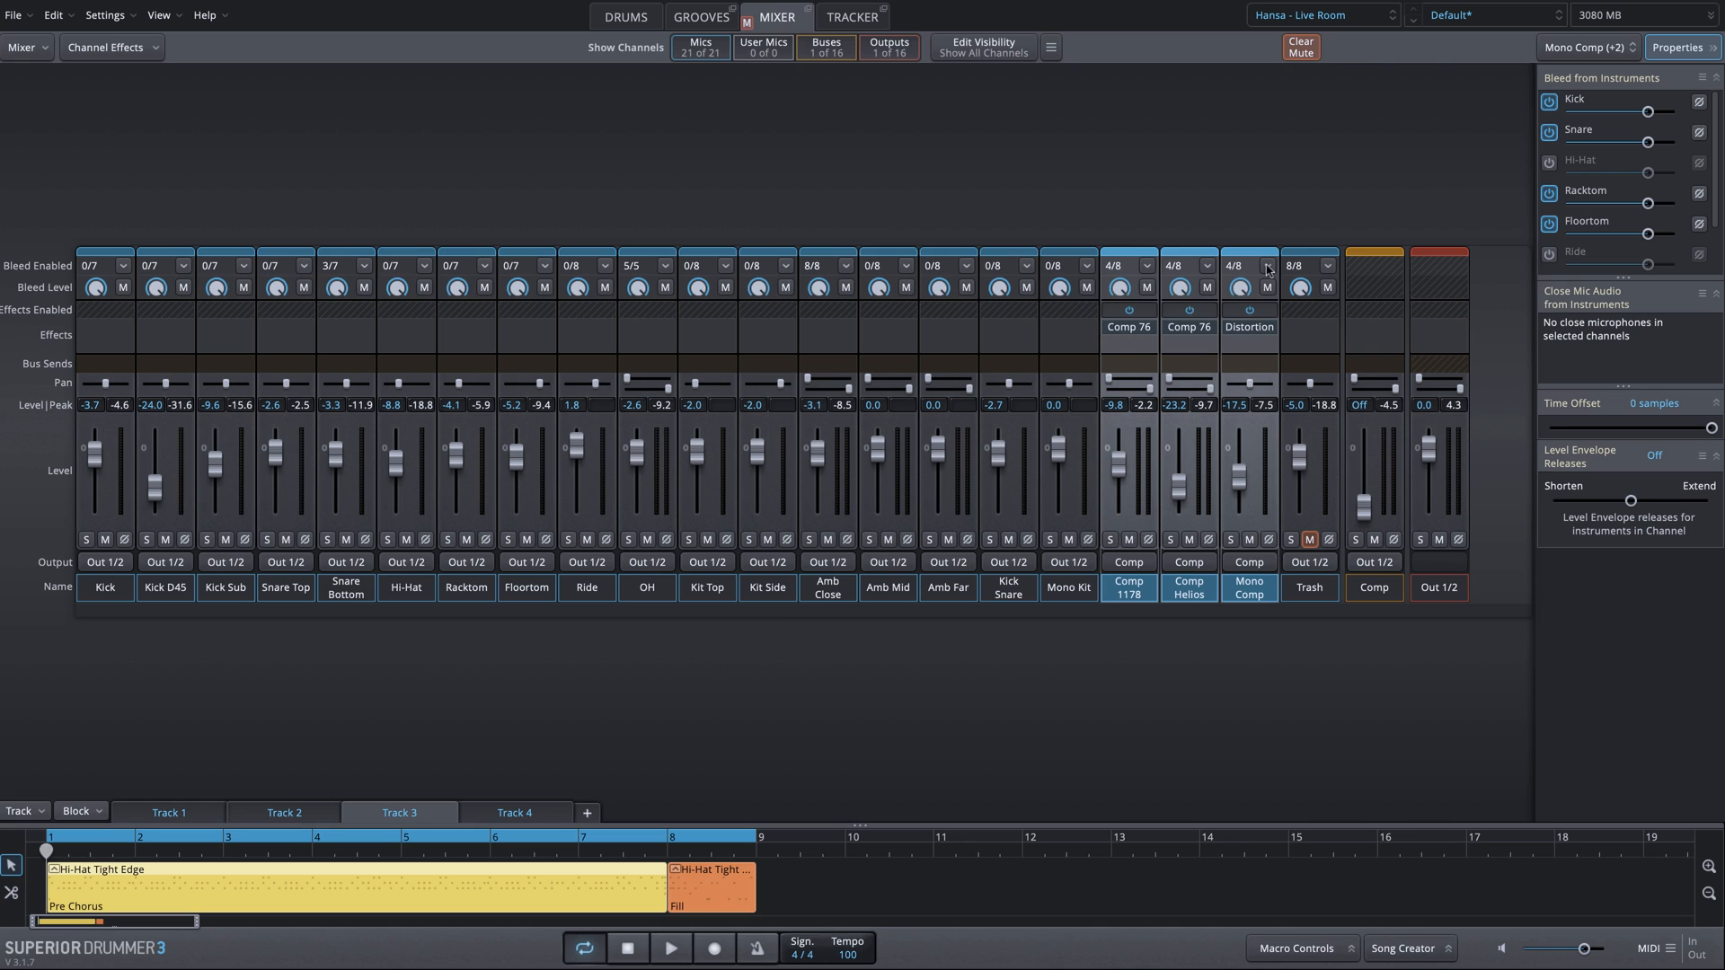
left_click(1250, 310)
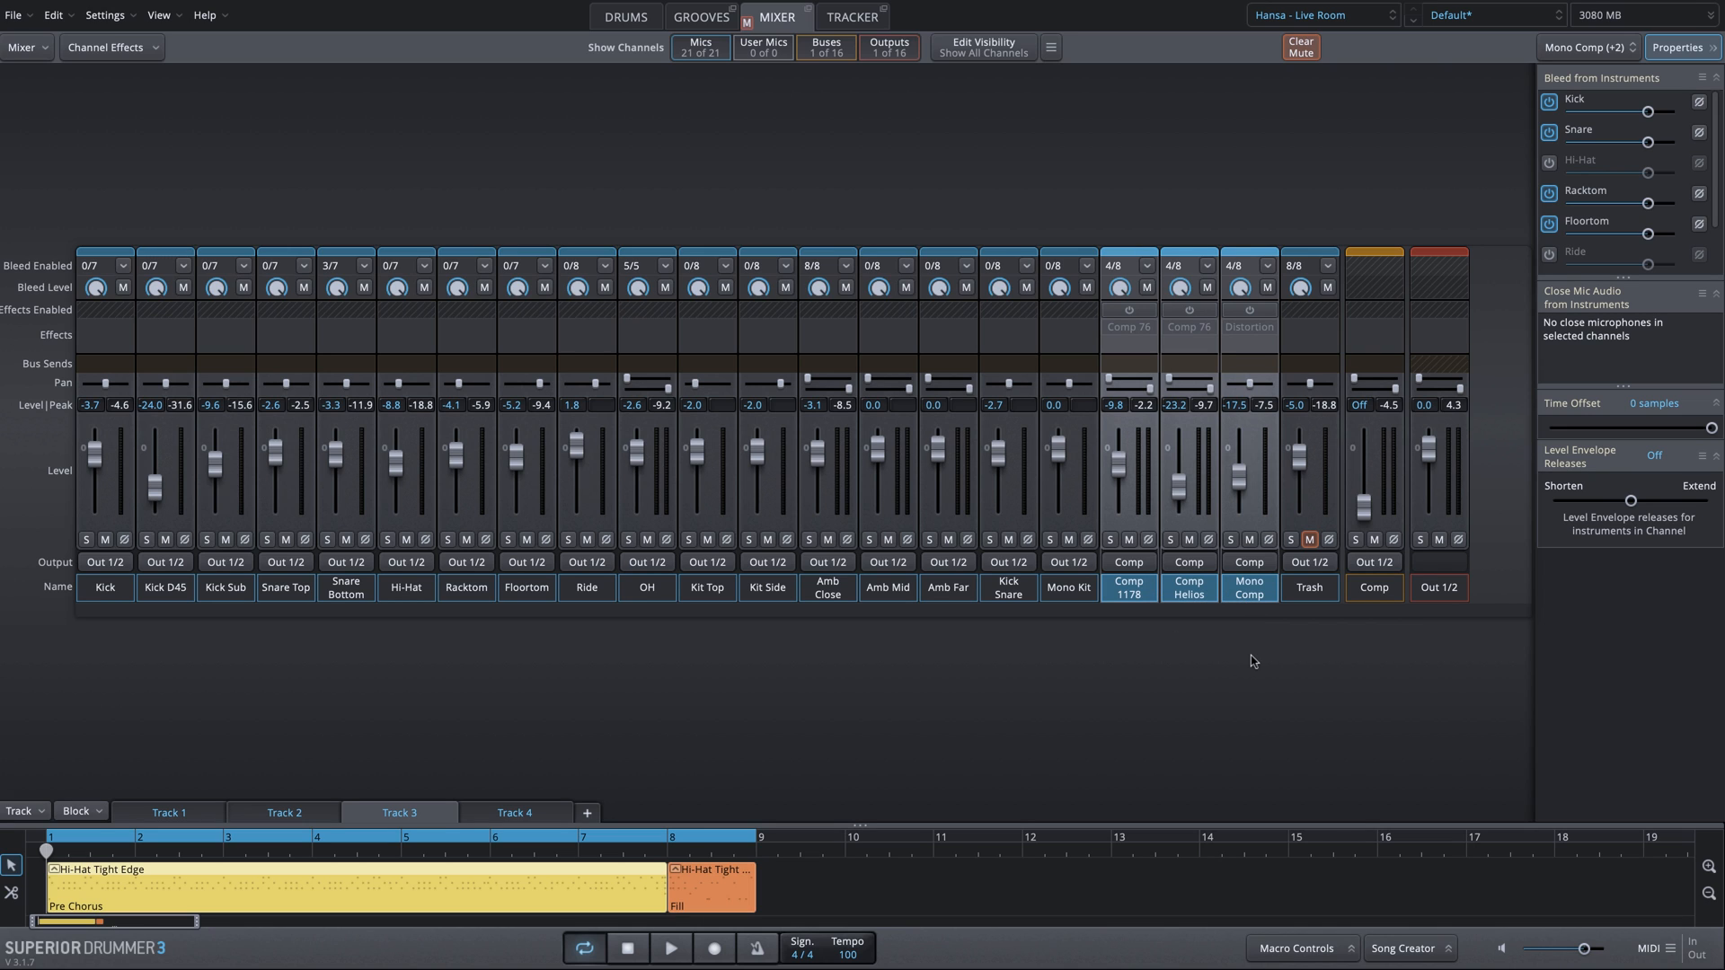
left_click(1377, 593)
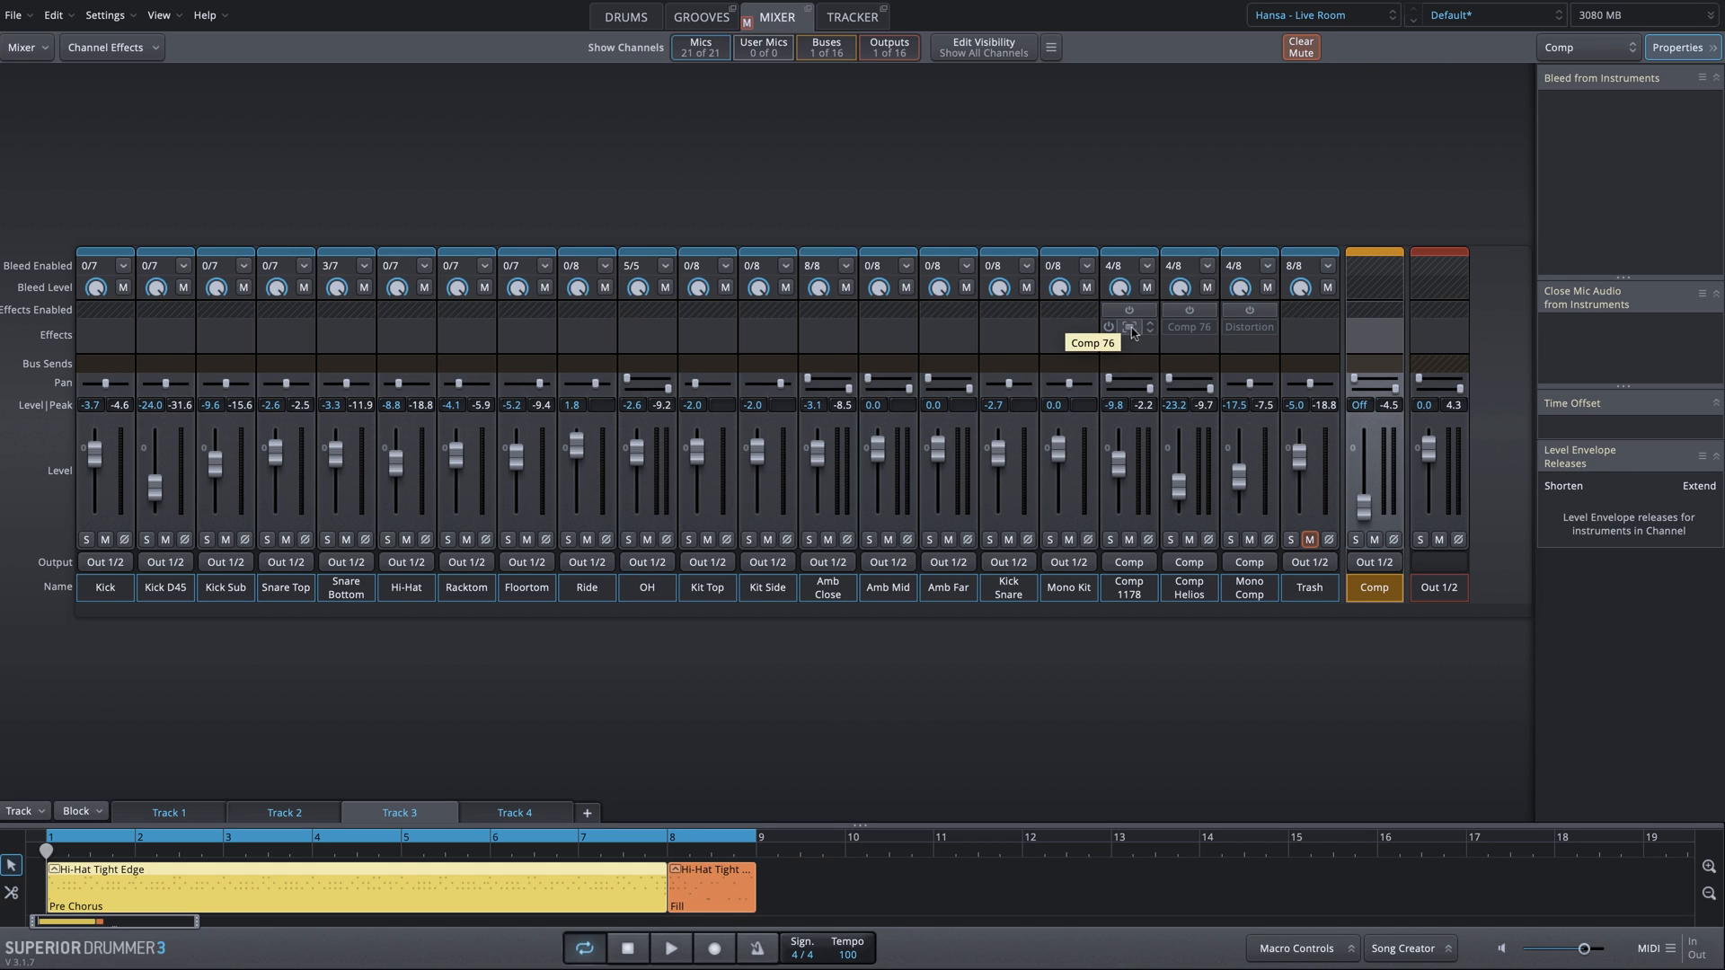
left_click_drag(1132, 332, 1362, 329)
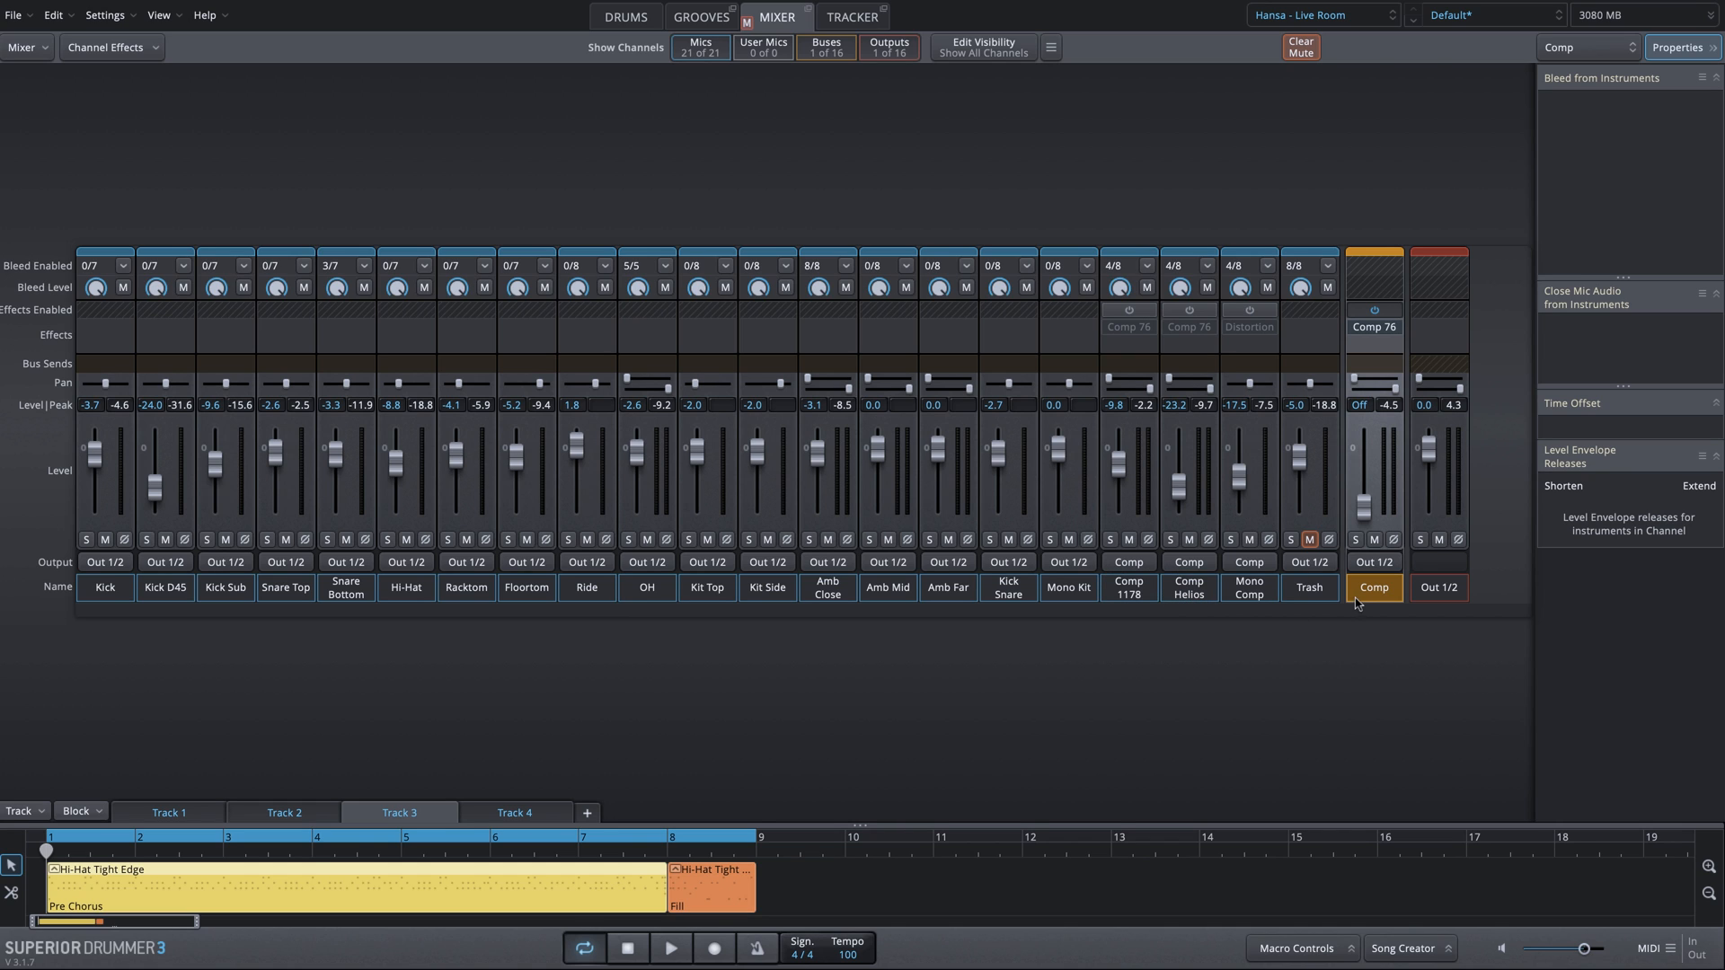
Step: Solo the Comp bus at 0.0 dB, and set Comp 1178, Comp Helios and Mono Comp together to -5.3, -18.7 and -12.9 dB
left_click_drag(1136, 595, 1231, 631)
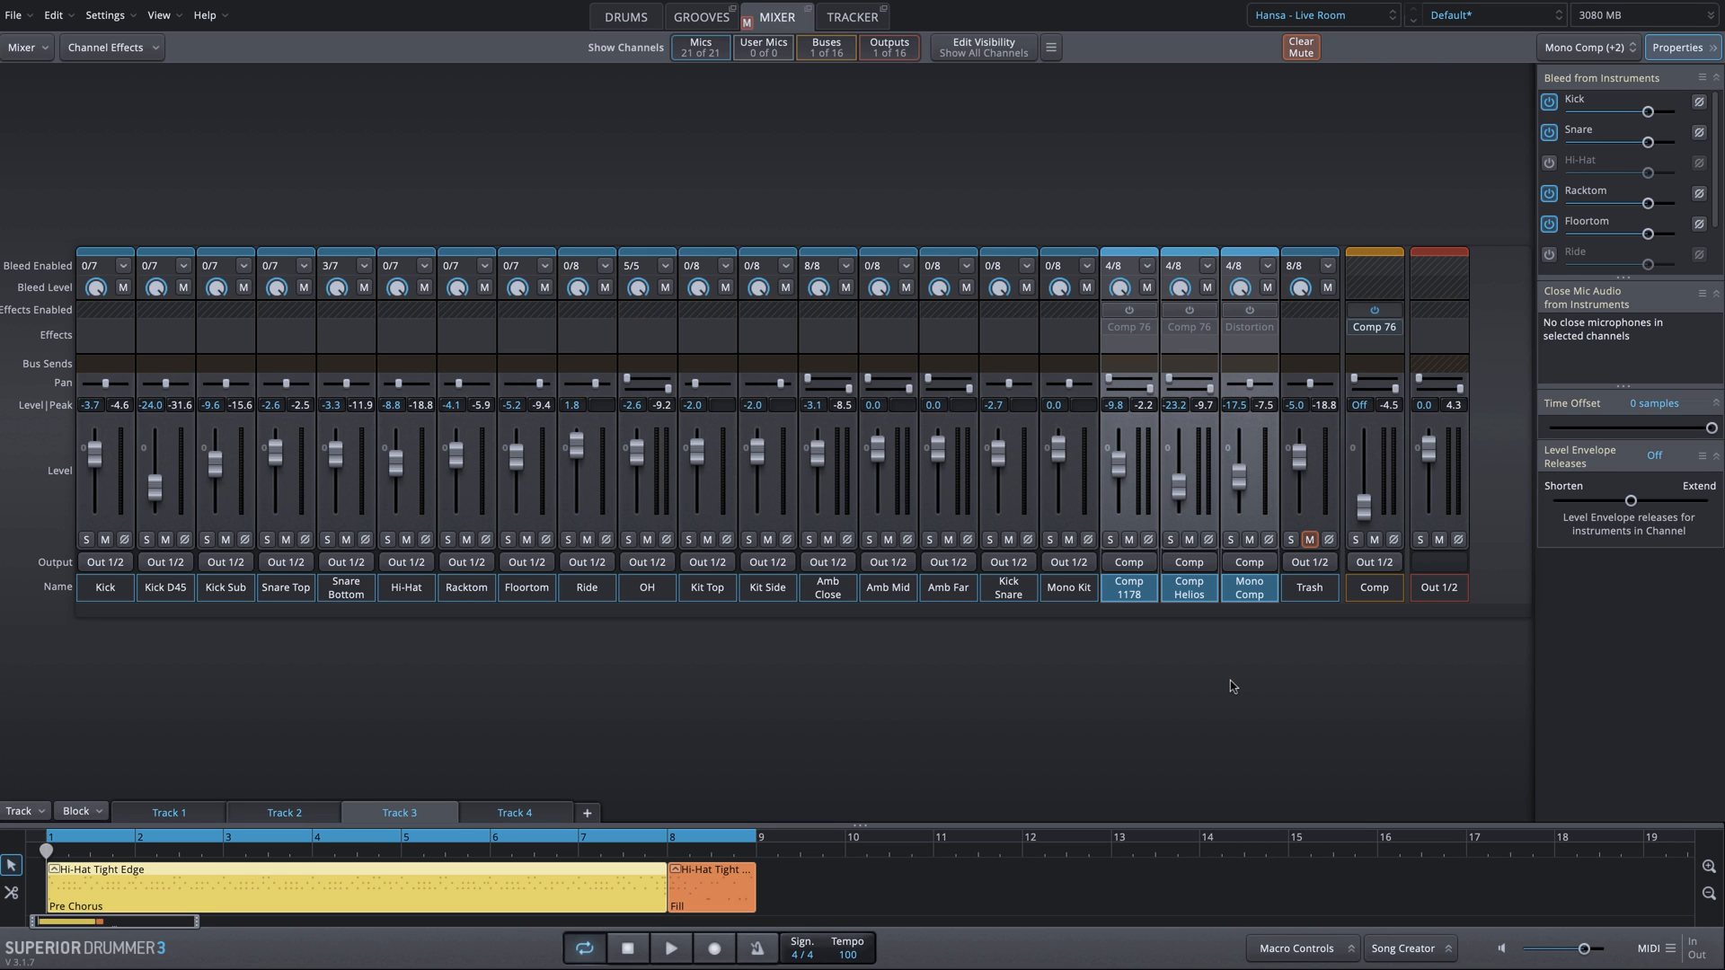
left_click(1355, 539)
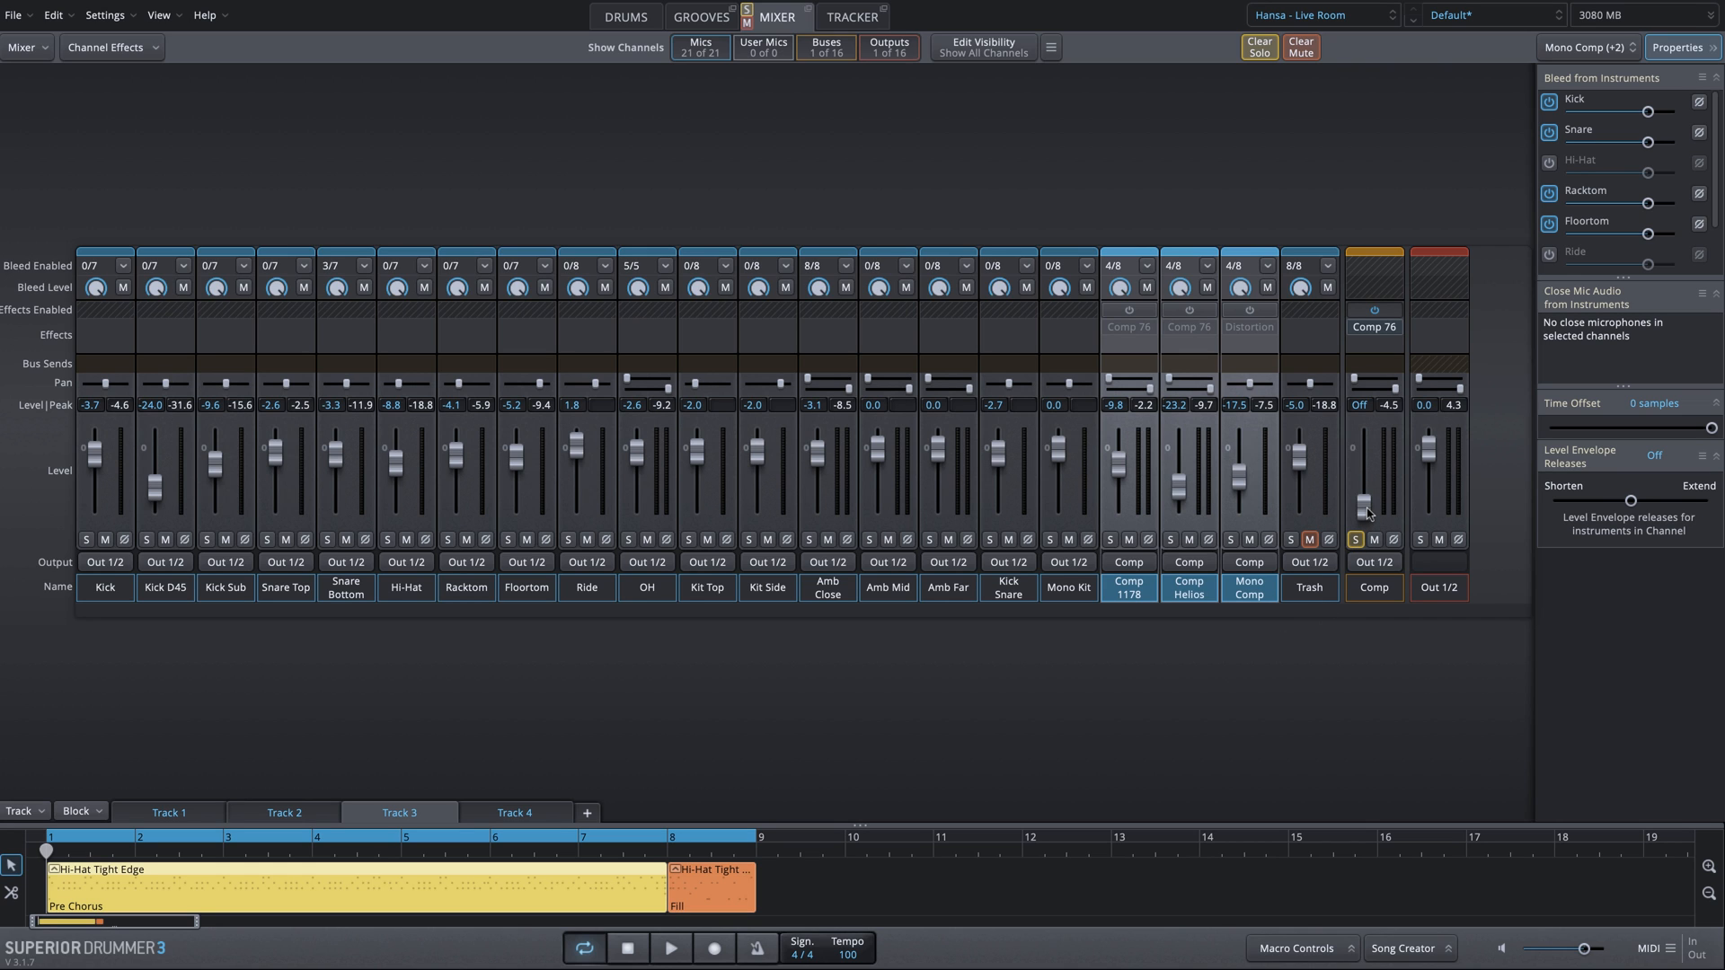
key("space")
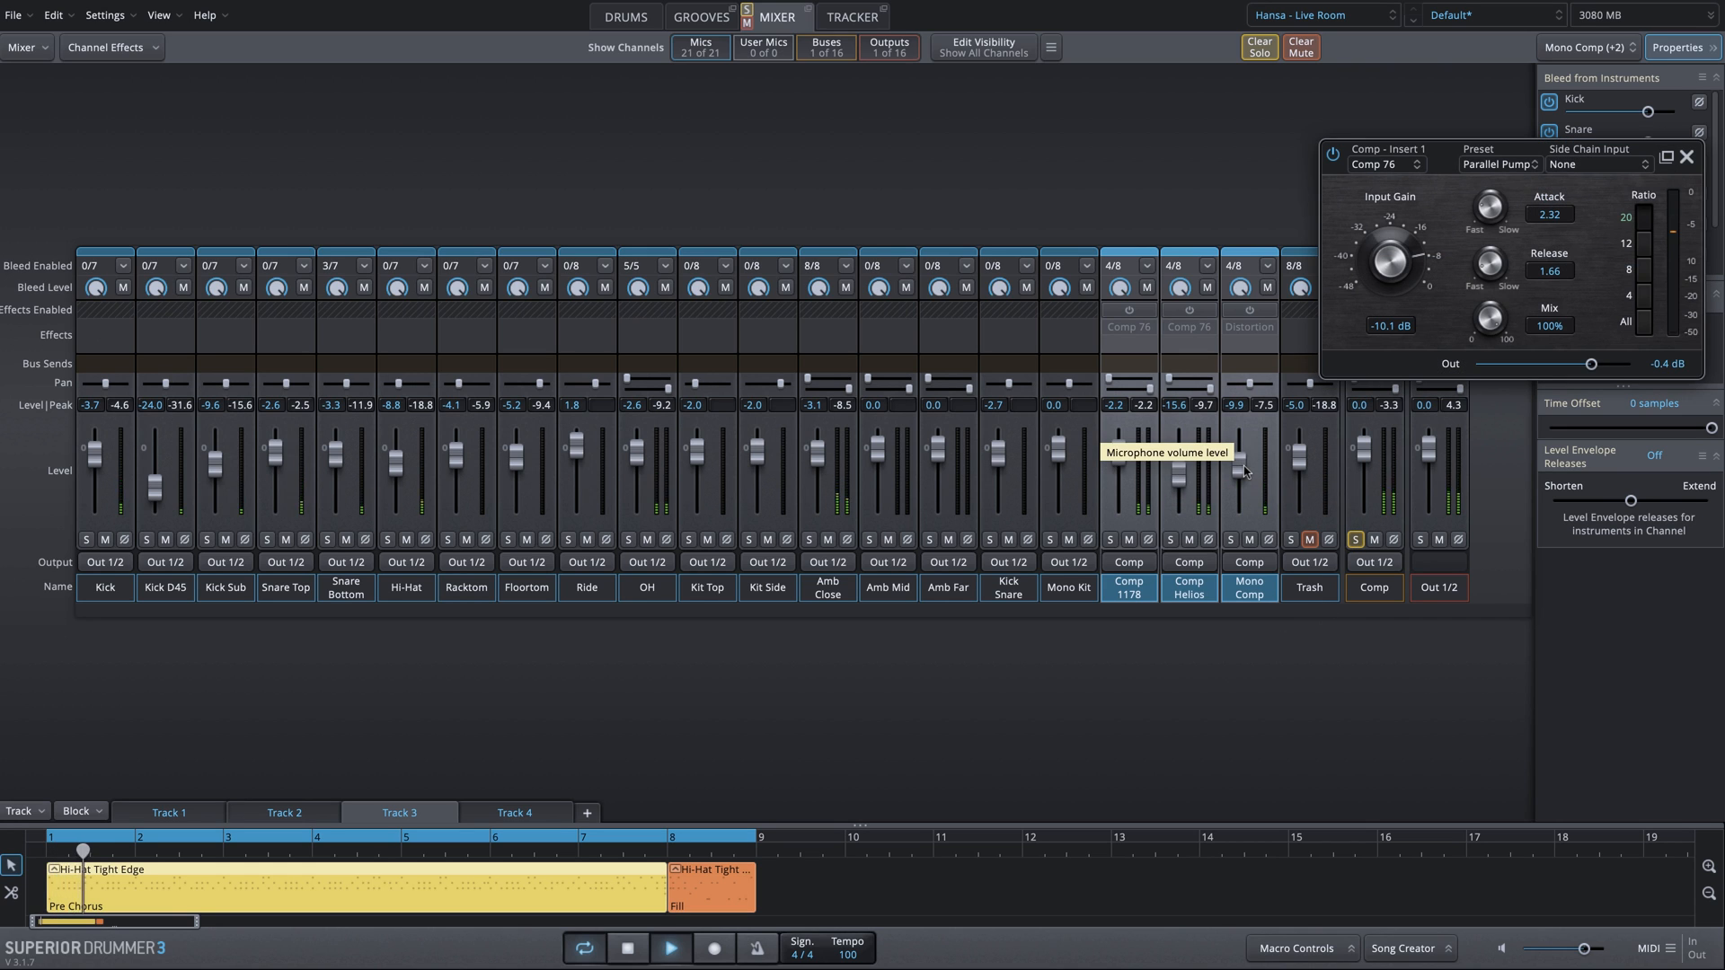
left_click_drag(1244, 470, 1240, 477)
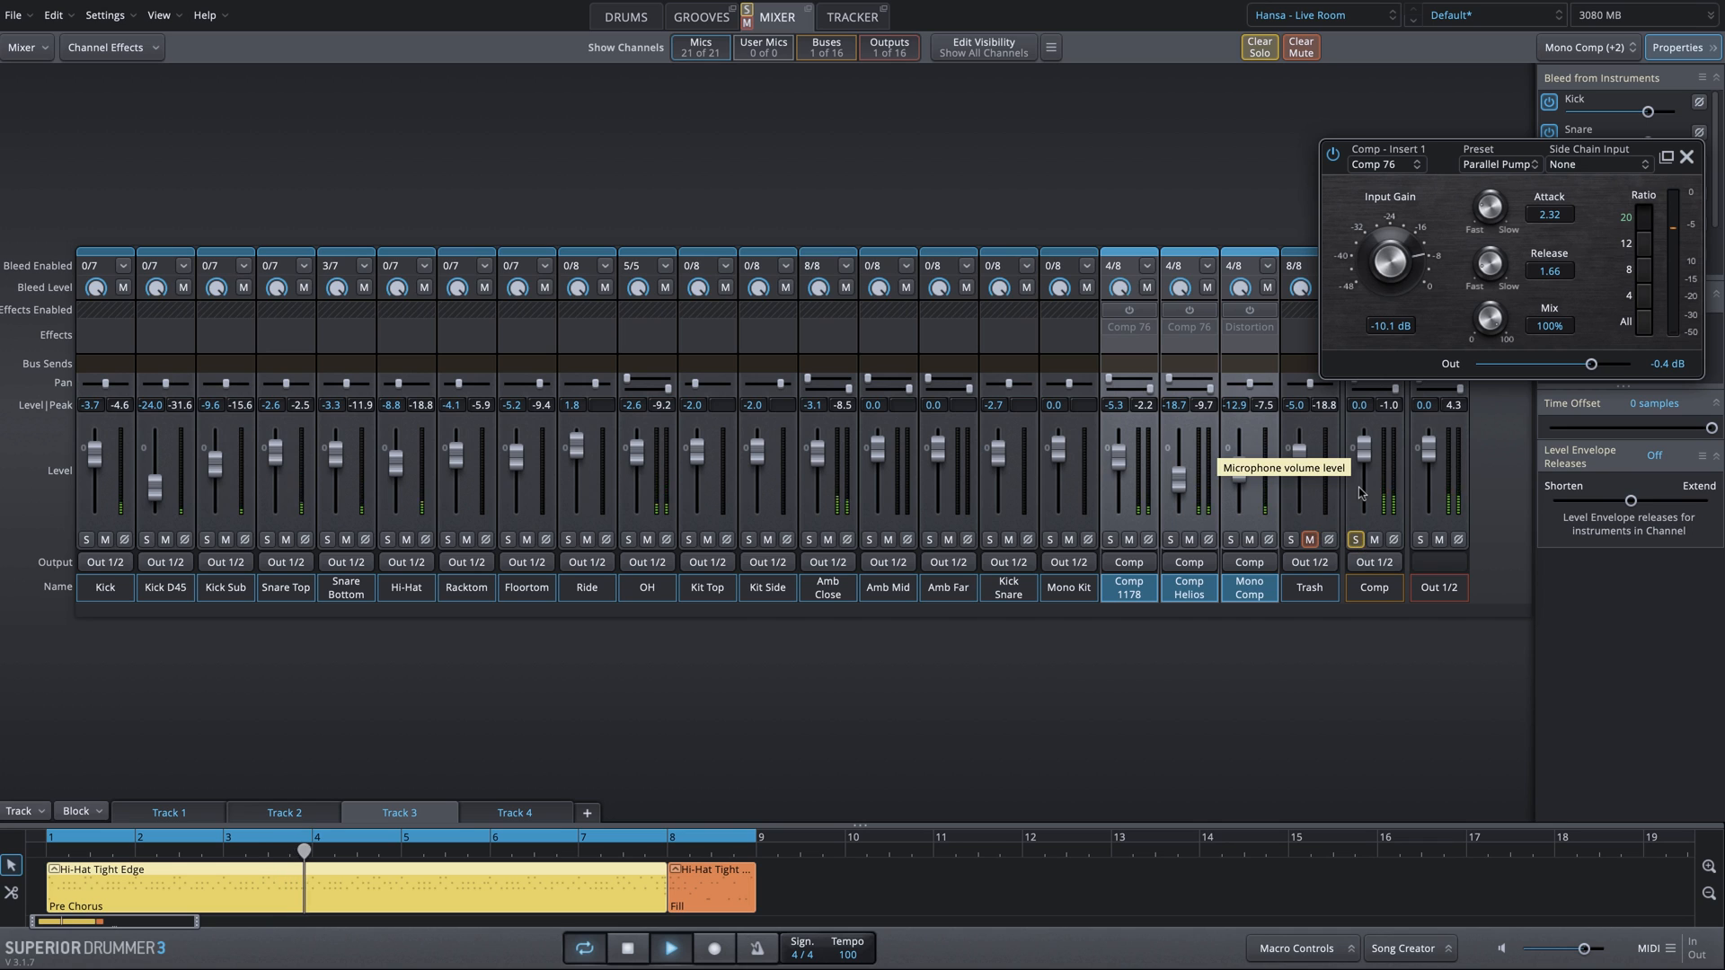
Step: Compare the Comp bus with Comp 76 bypassed and active, and blend the unsoloed bus into the mix at -4.5 dB
left_click(1334, 158)
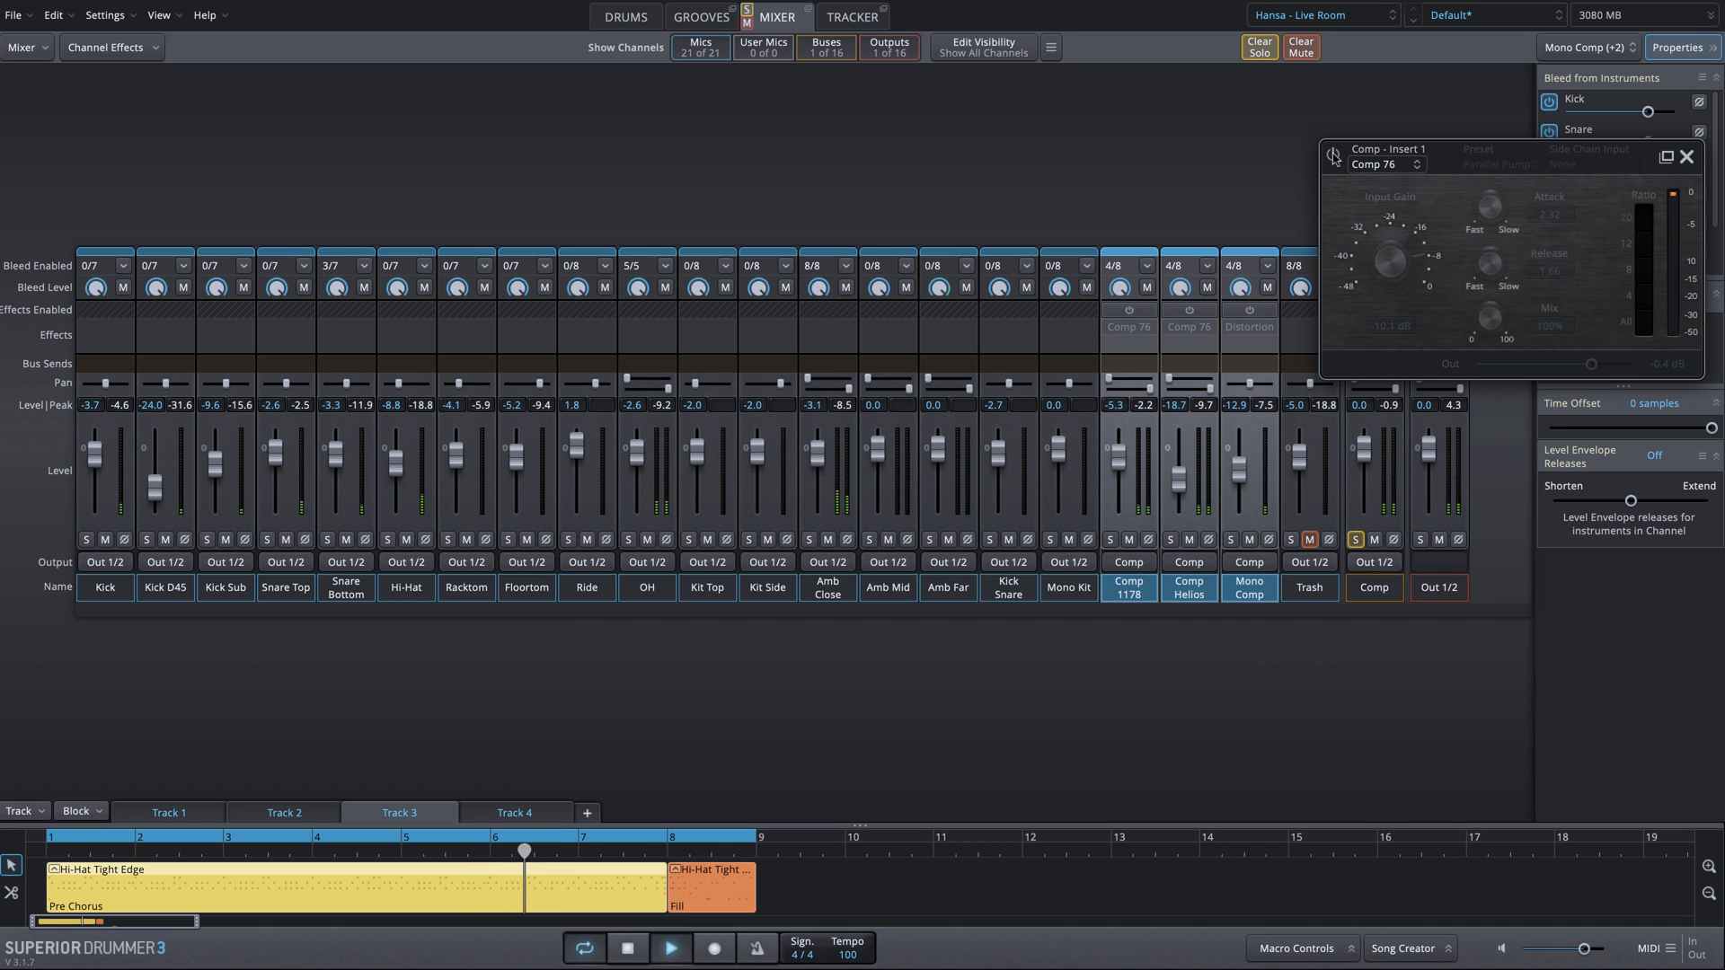
left_click(1334, 158)
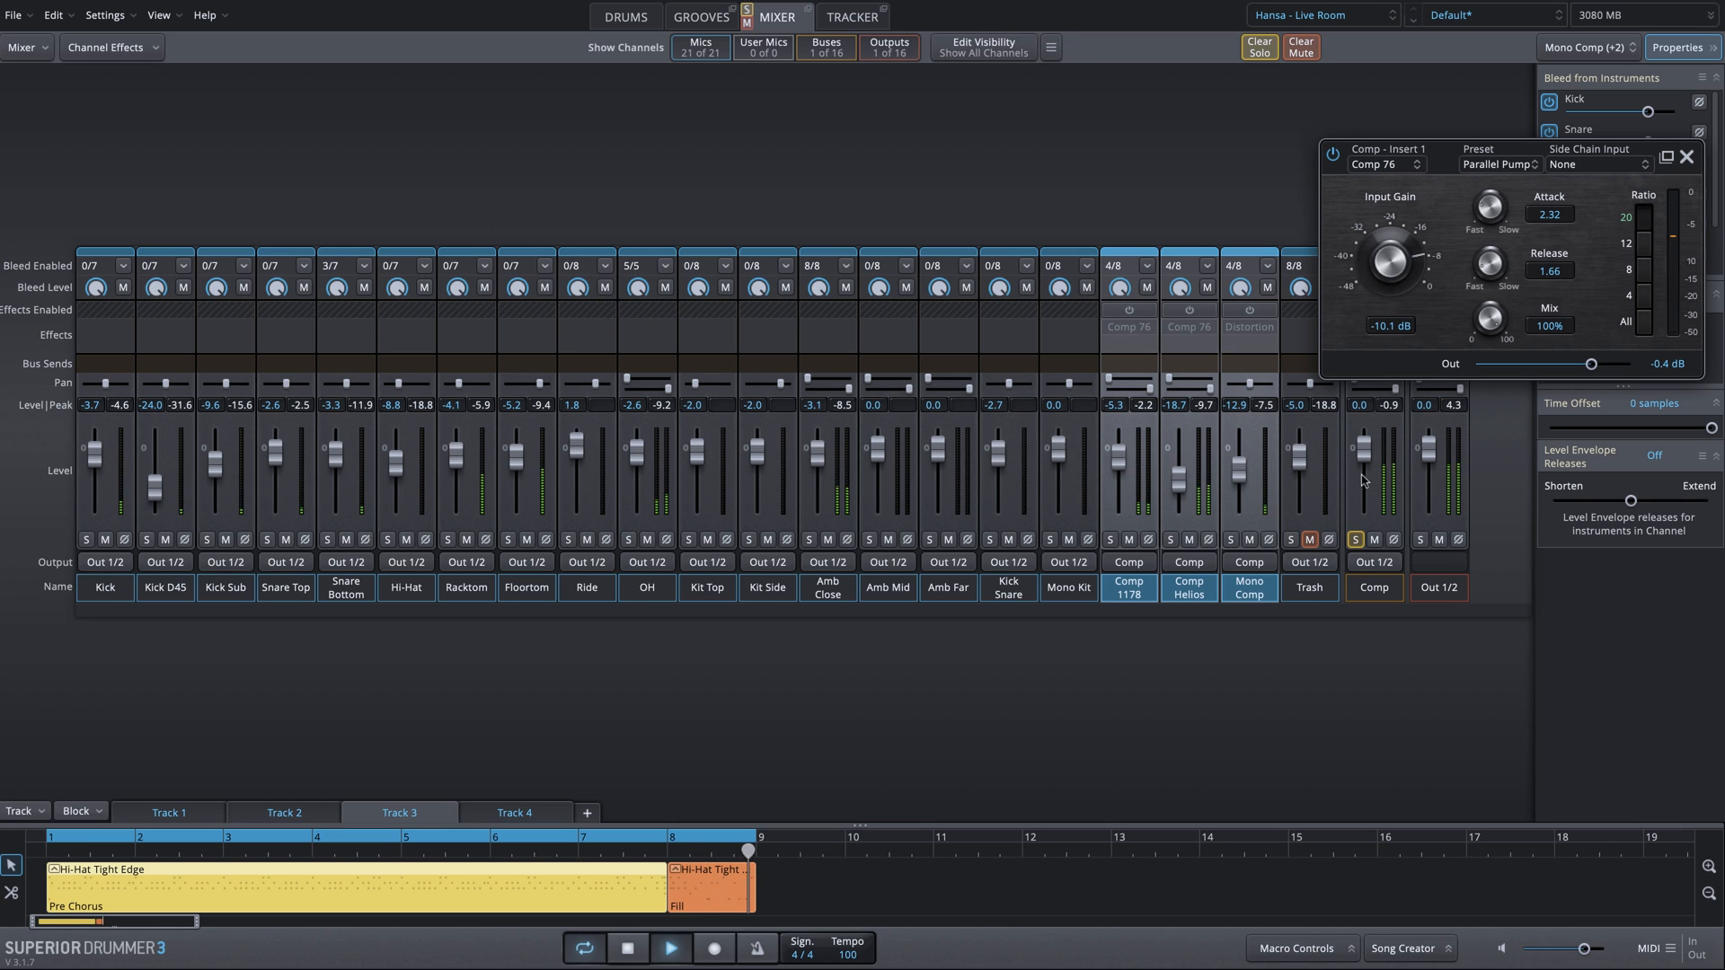
left_click(1354, 539)
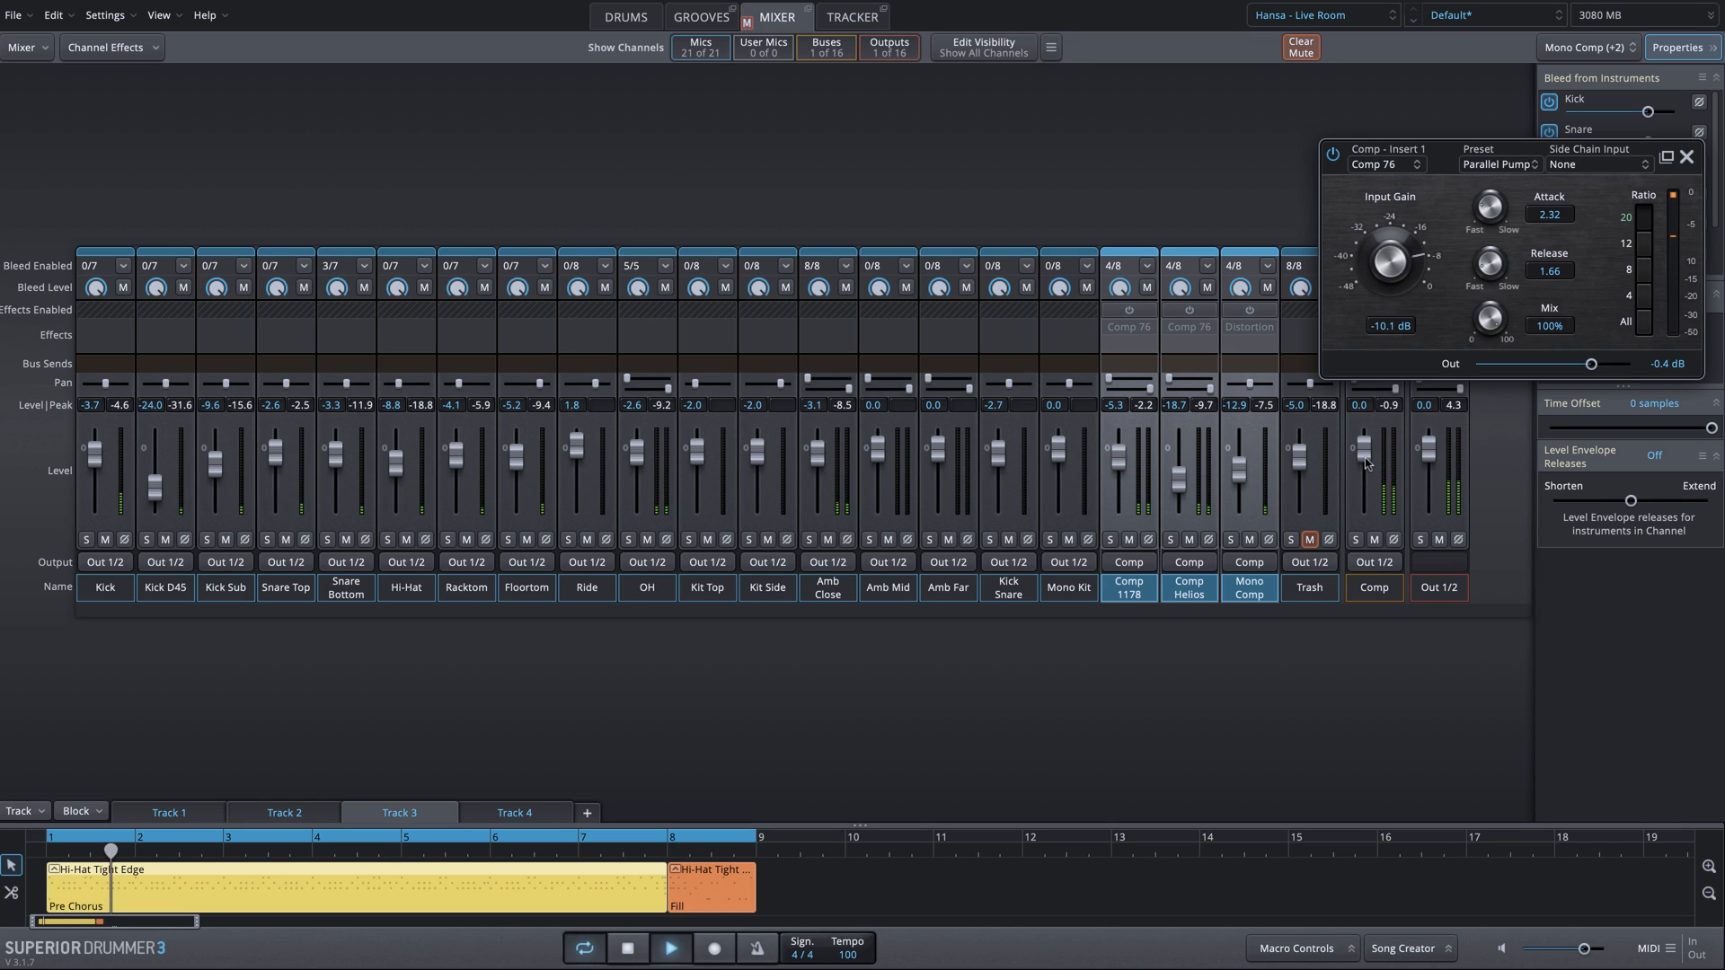
mouse_move(1365, 467)
left_mouse_down()
mouse_move(1372, 500)
mouse_move(1369, 475)
left_mouse_up()
left_click_drag(1368, 475, 1369, 472)
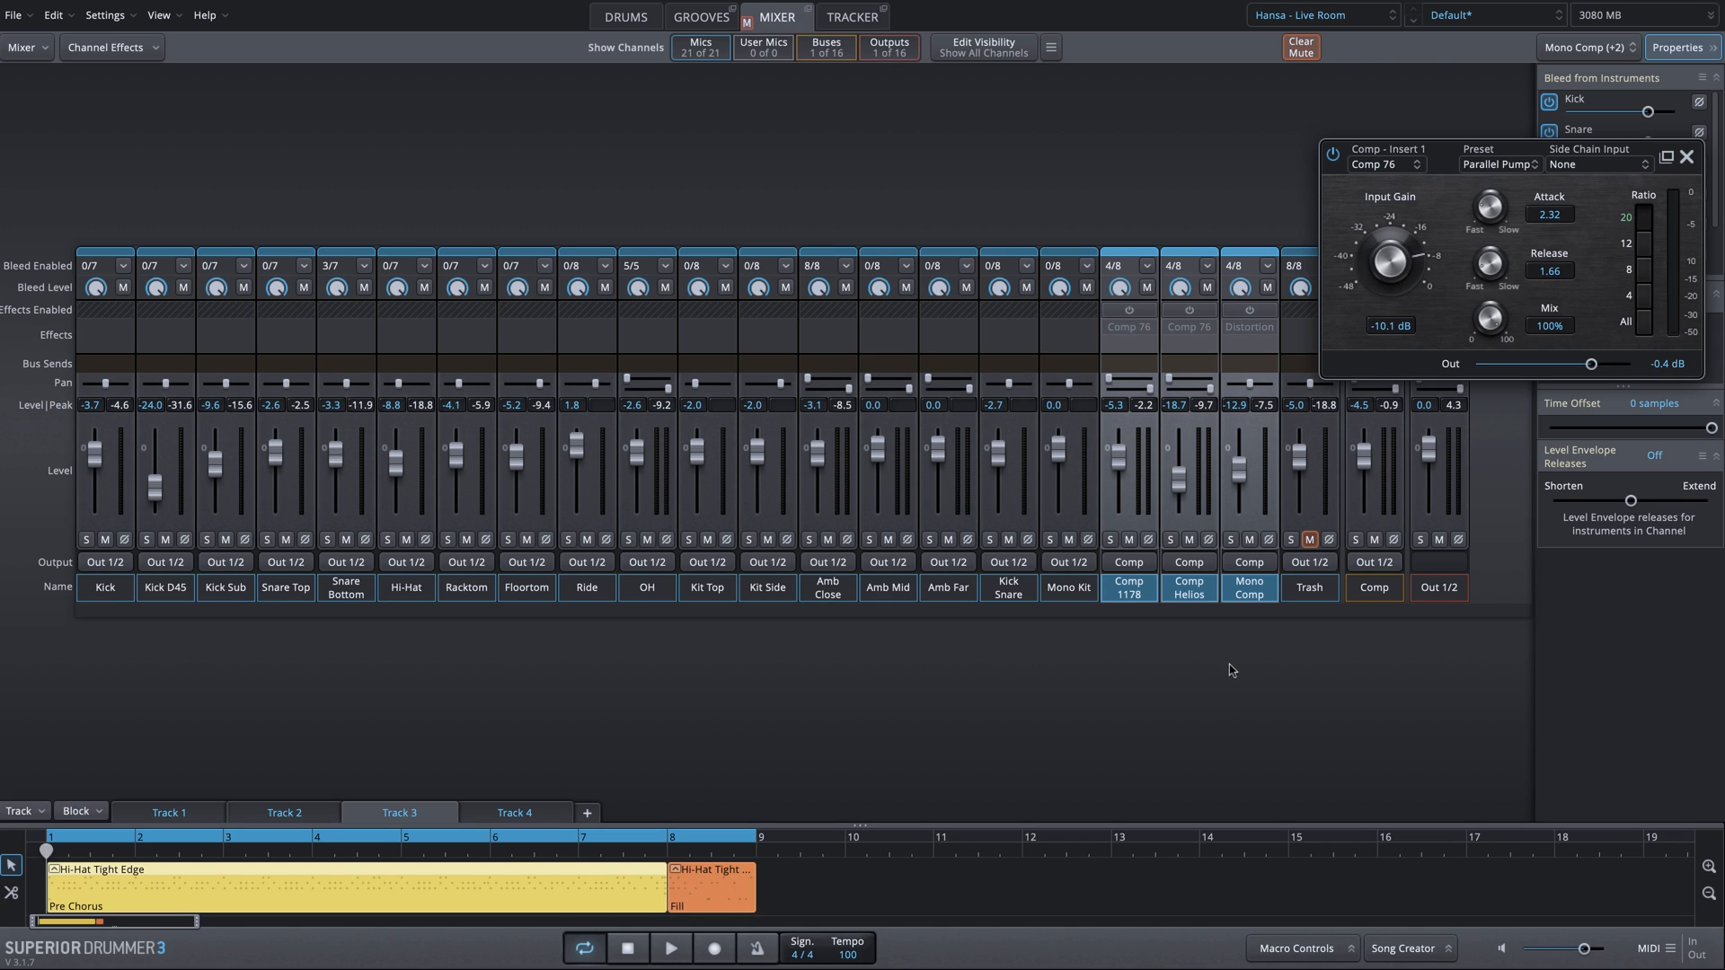
left_click(1391, 649)
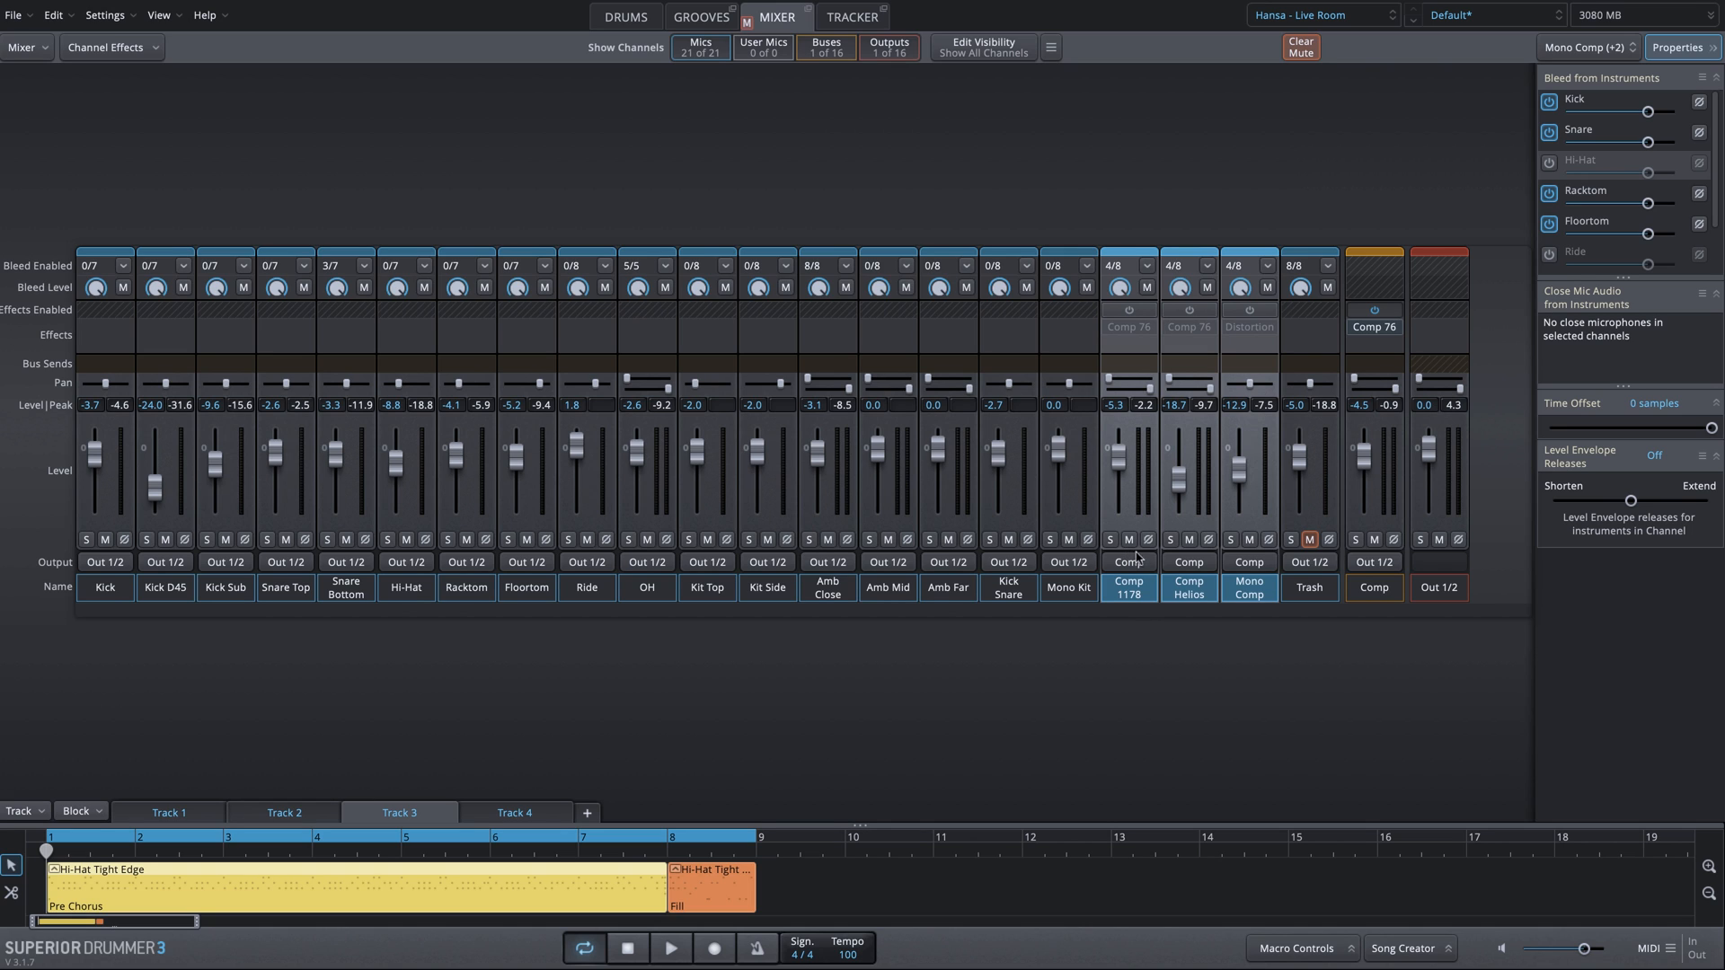
left_click(1374, 592)
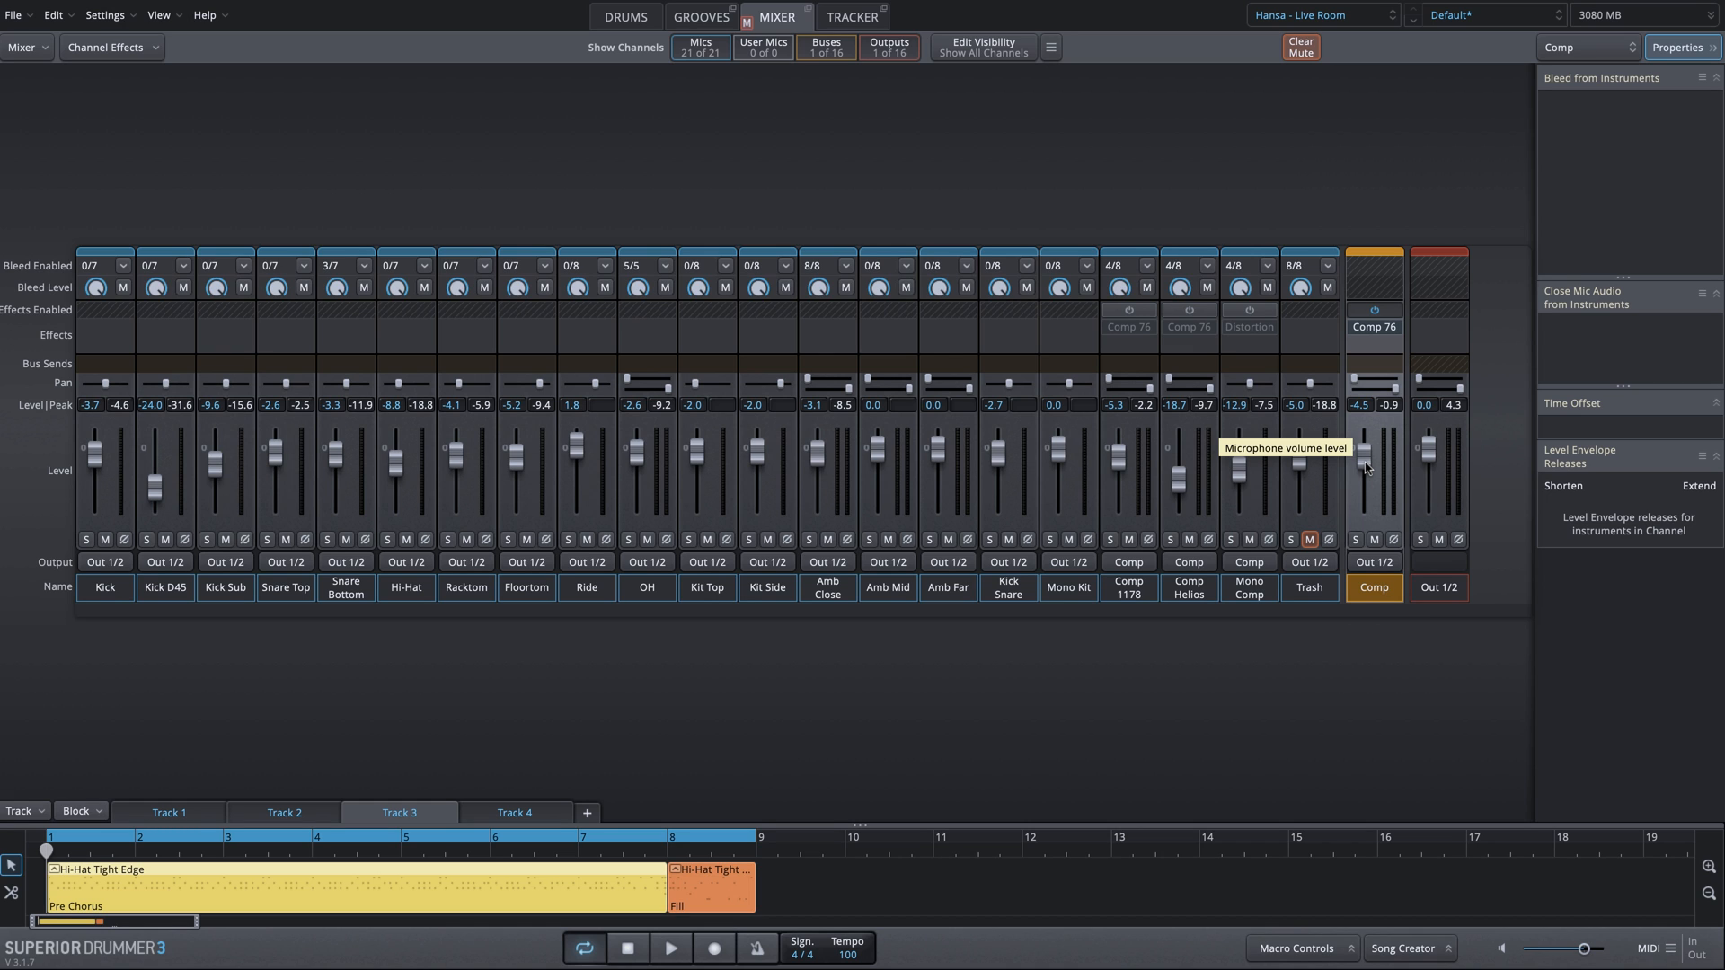
Step: Set the Comp bus to -3.5 dB with its Comp 76 at -7.9 dB input gain and 100% mix, and select its three source channels
left_click_drag(1364, 460, 1365, 463)
left_click(1378, 328)
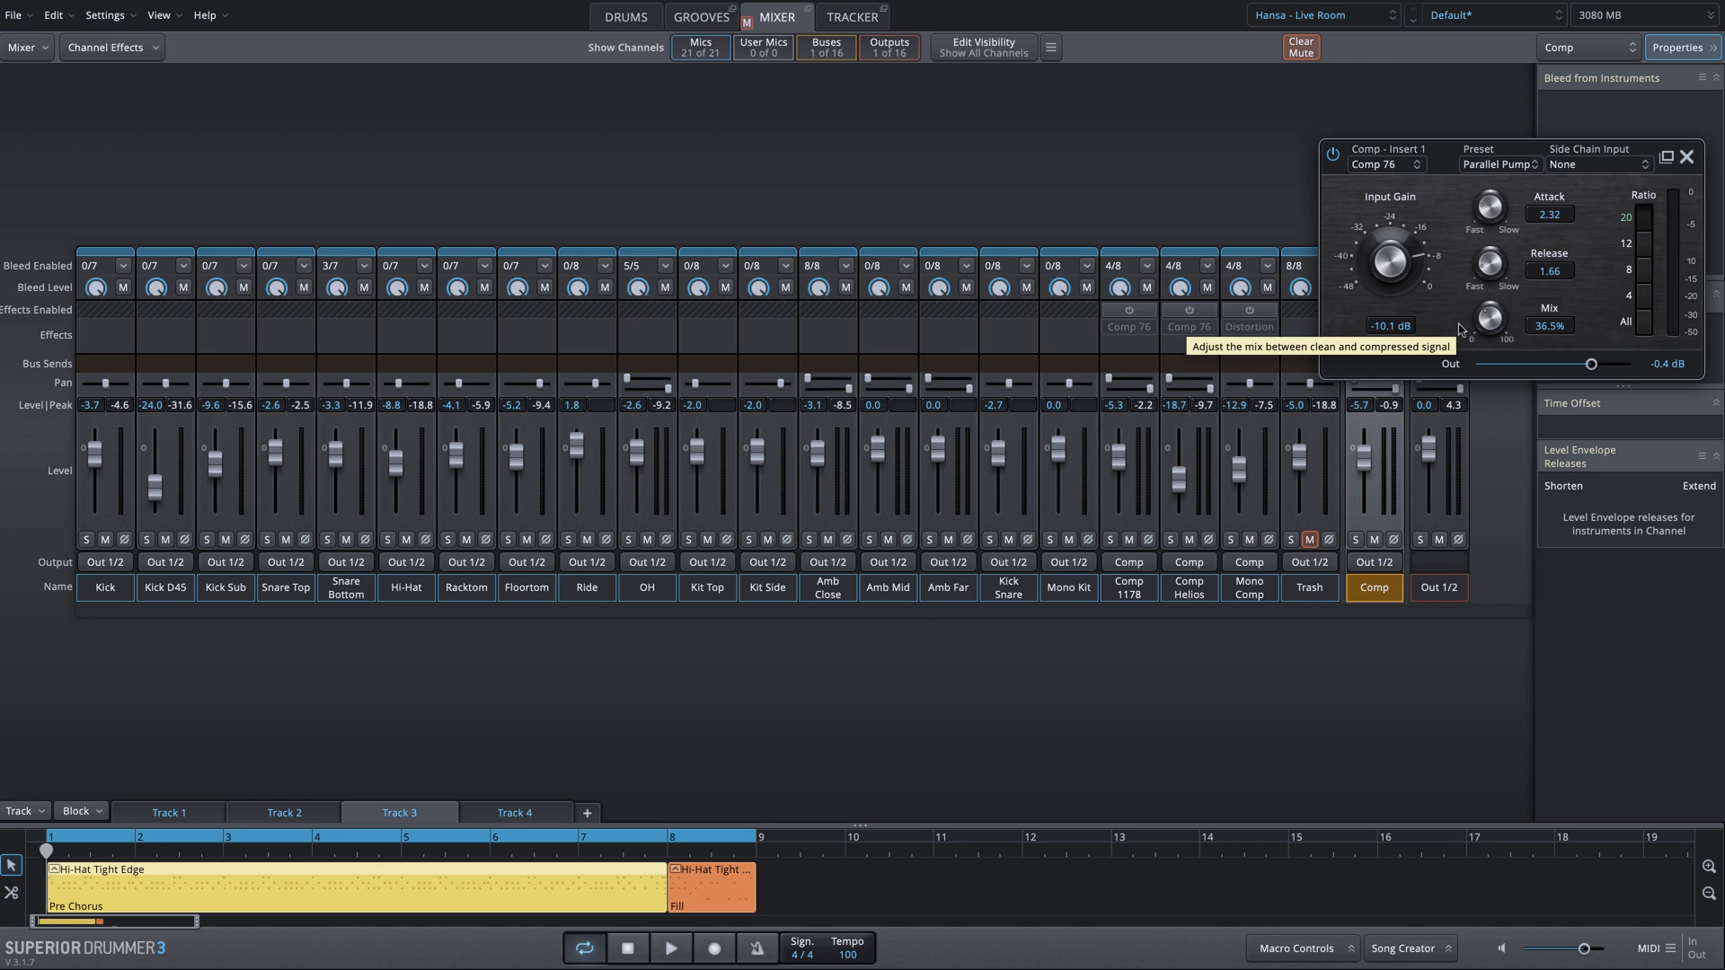
left_click_drag(1129, 588, 1264, 657)
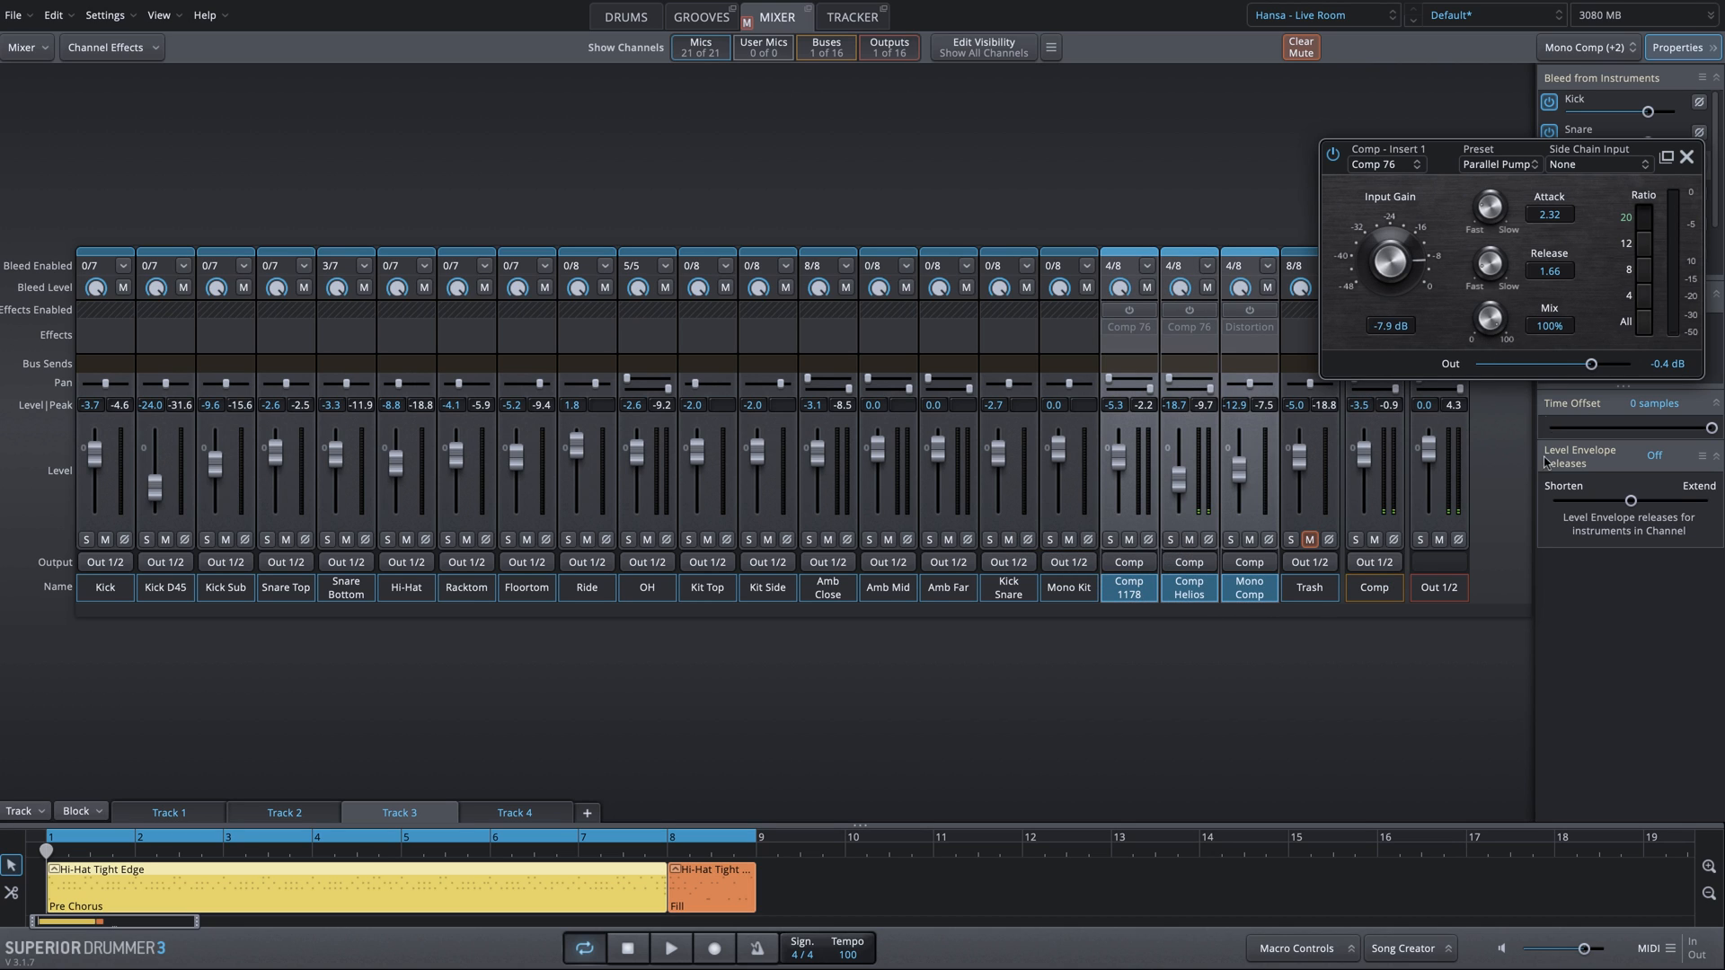
Step: Audition the Comp 76 mix during playback by sweeping between low and 100% settings, in the full mix and with the Comp bus soloed
key("space")
left_click_drag(1491, 316, 1498, 352)
left_click_drag(1494, 337, 1493, 306)
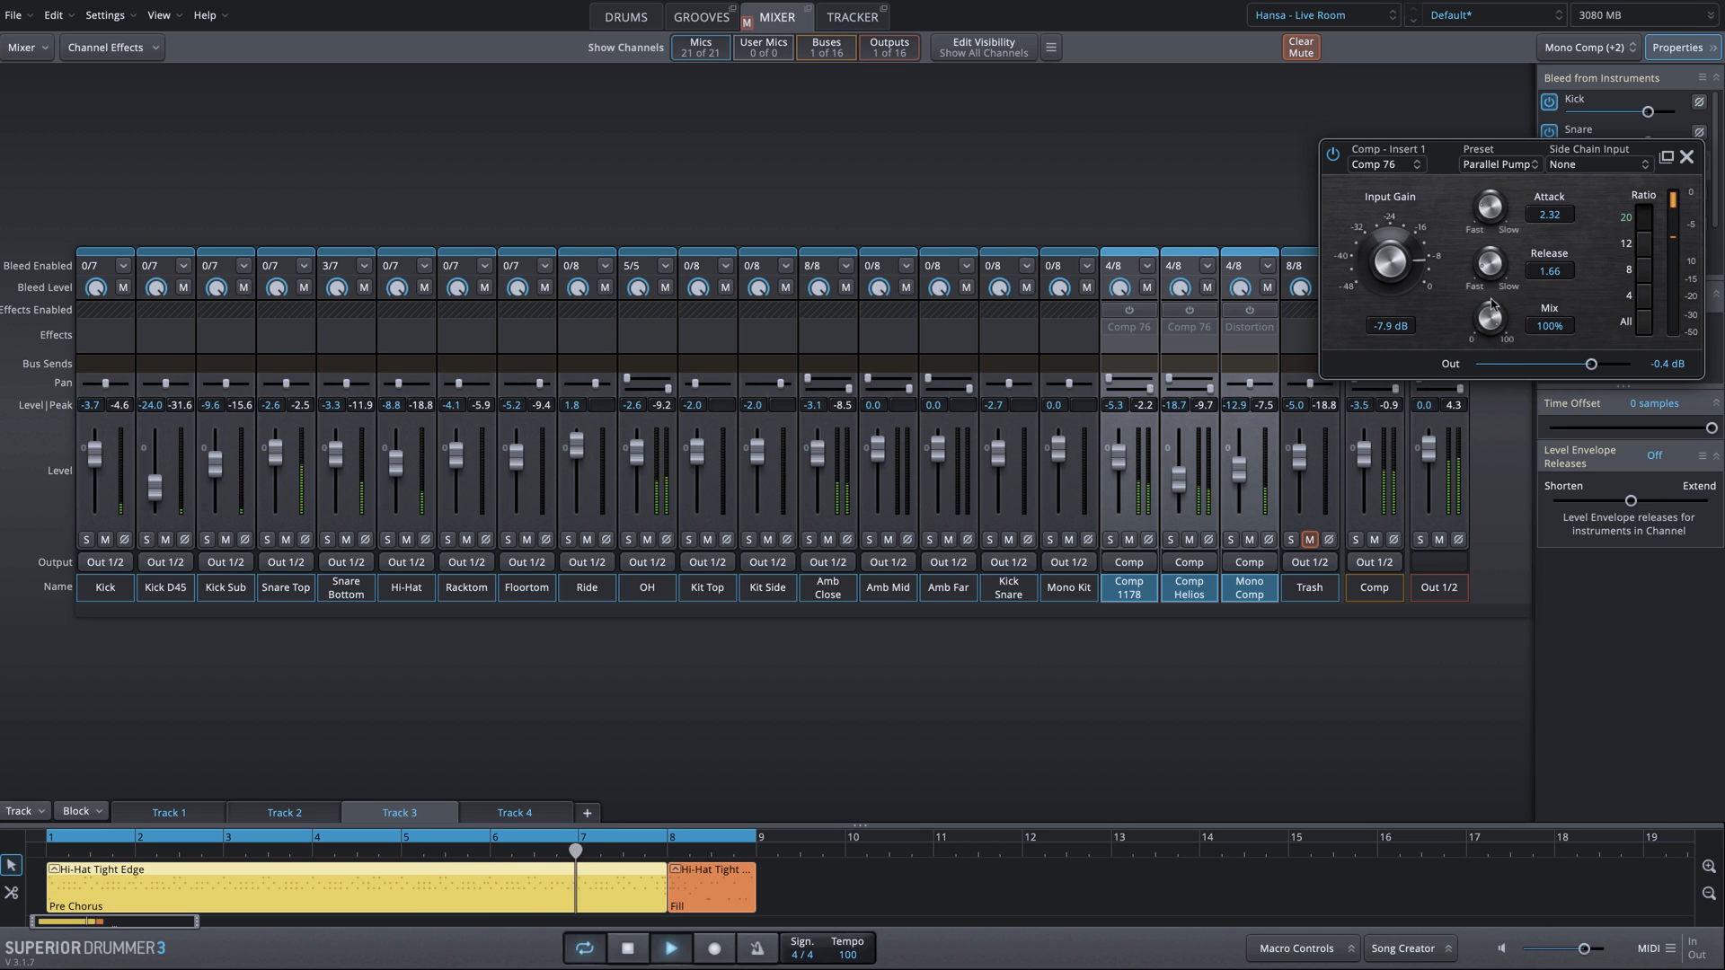
left_click(1355, 540)
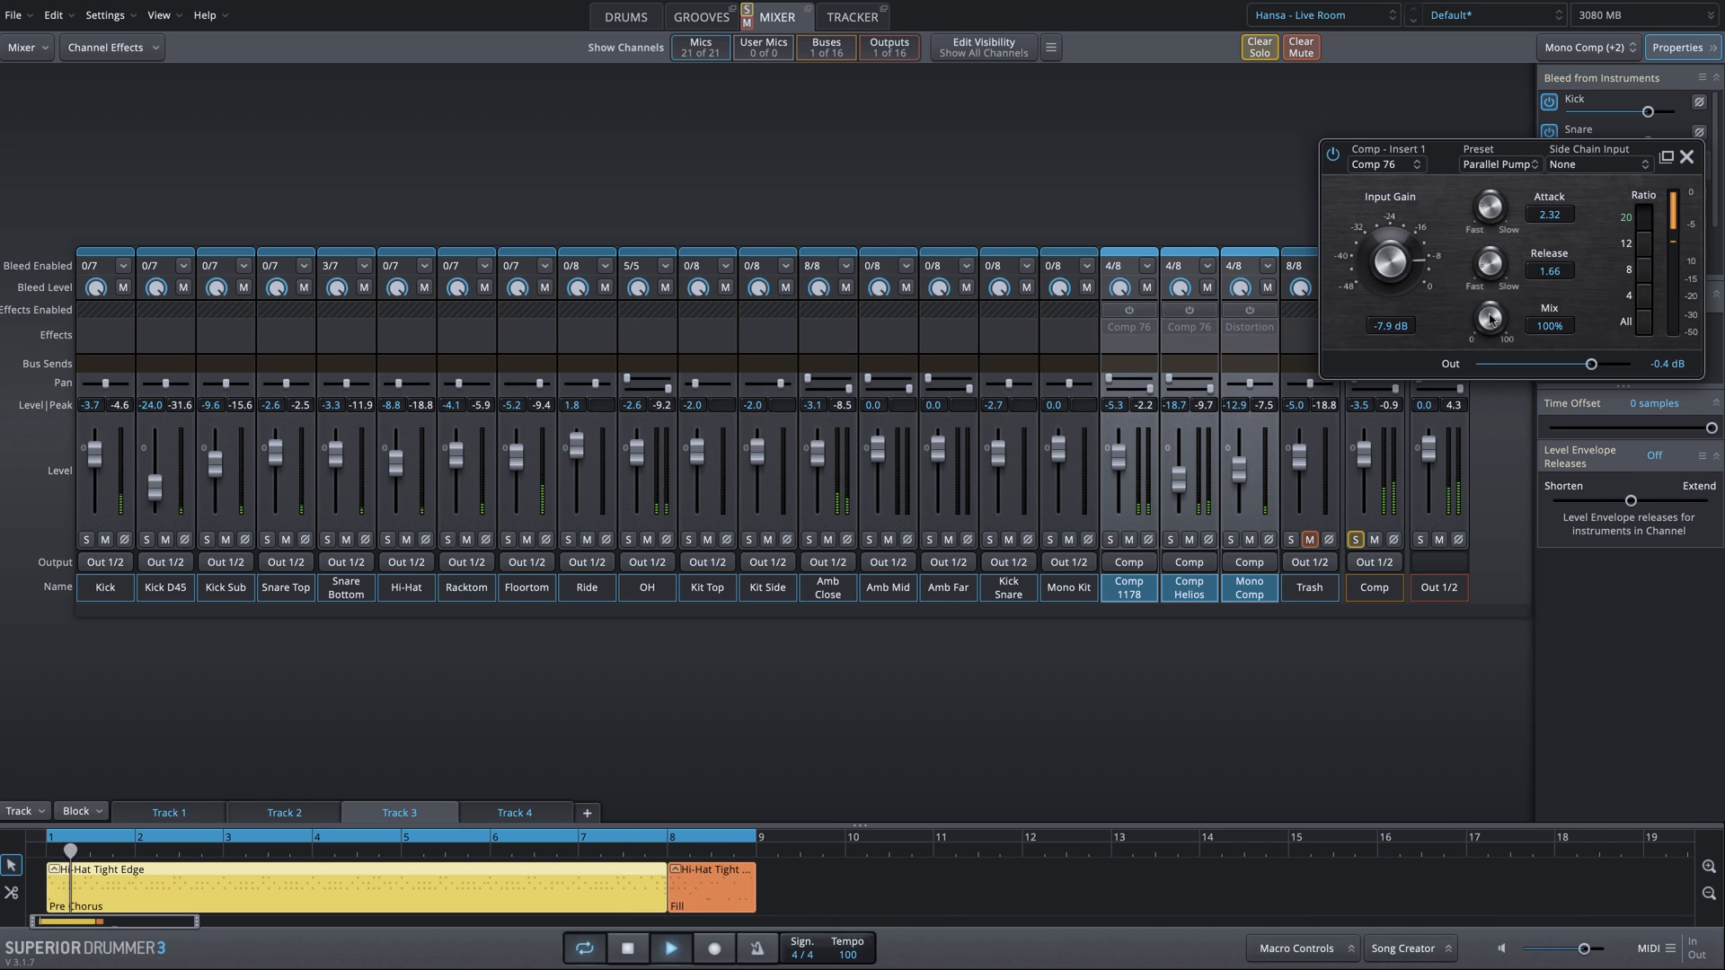
left_click_drag(1490, 319, 1498, 508)
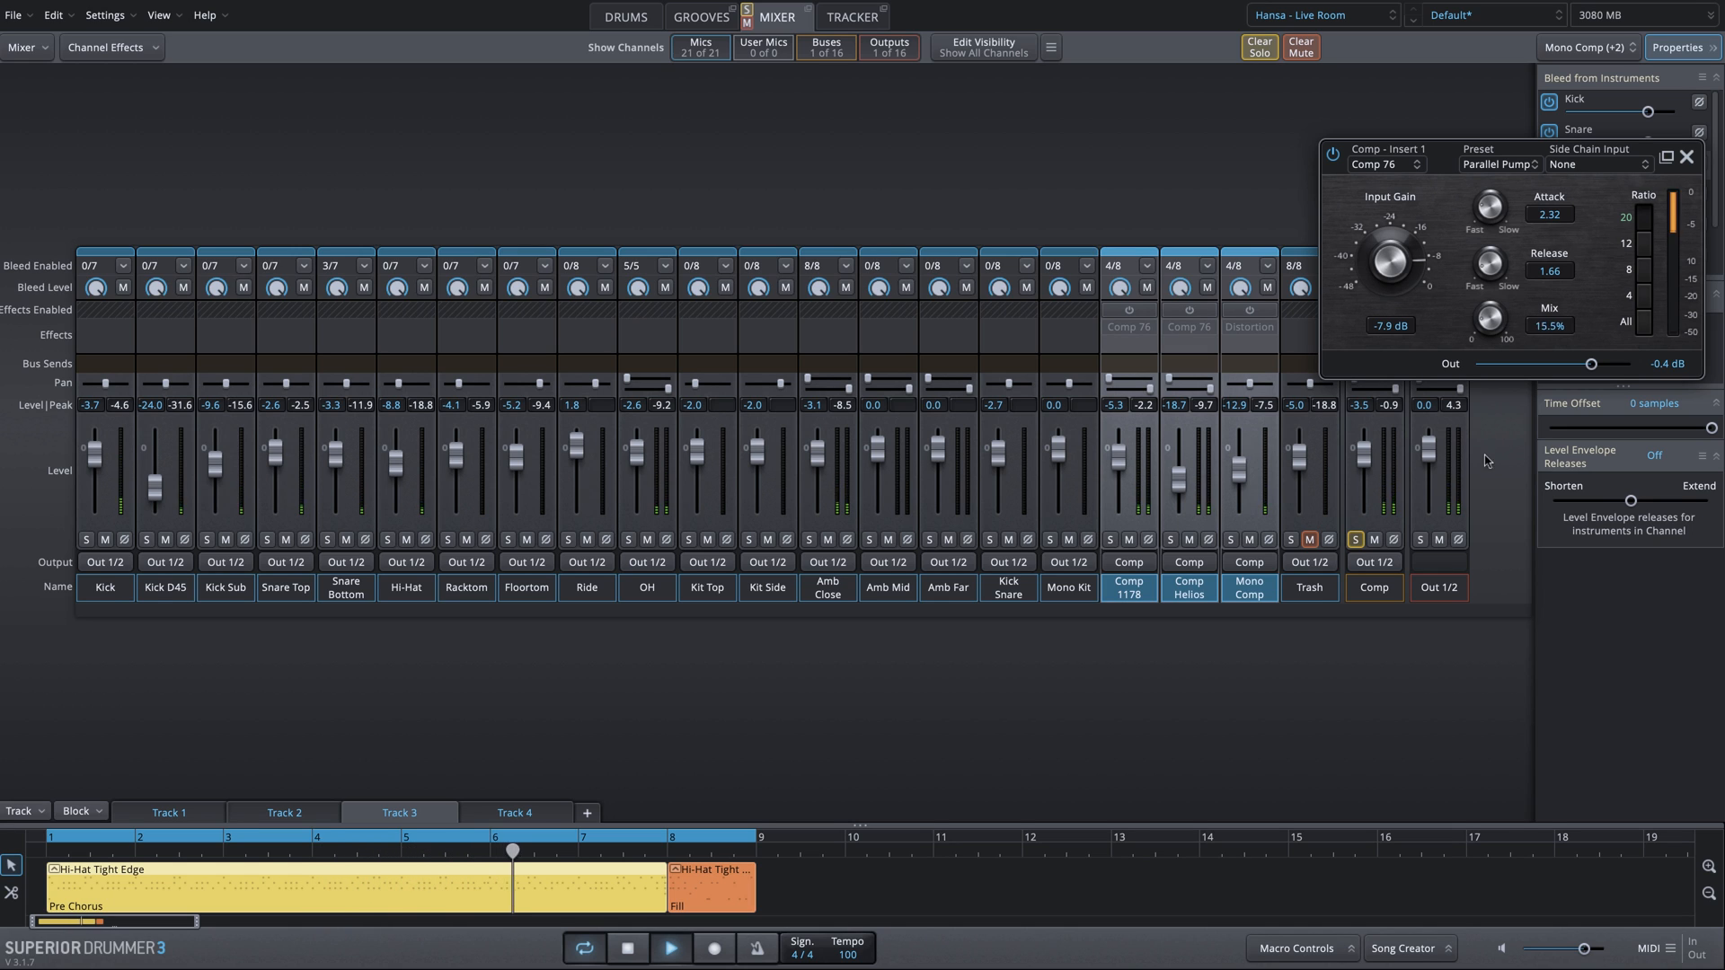
left_click_drag(1482, 415, 1477, 290)
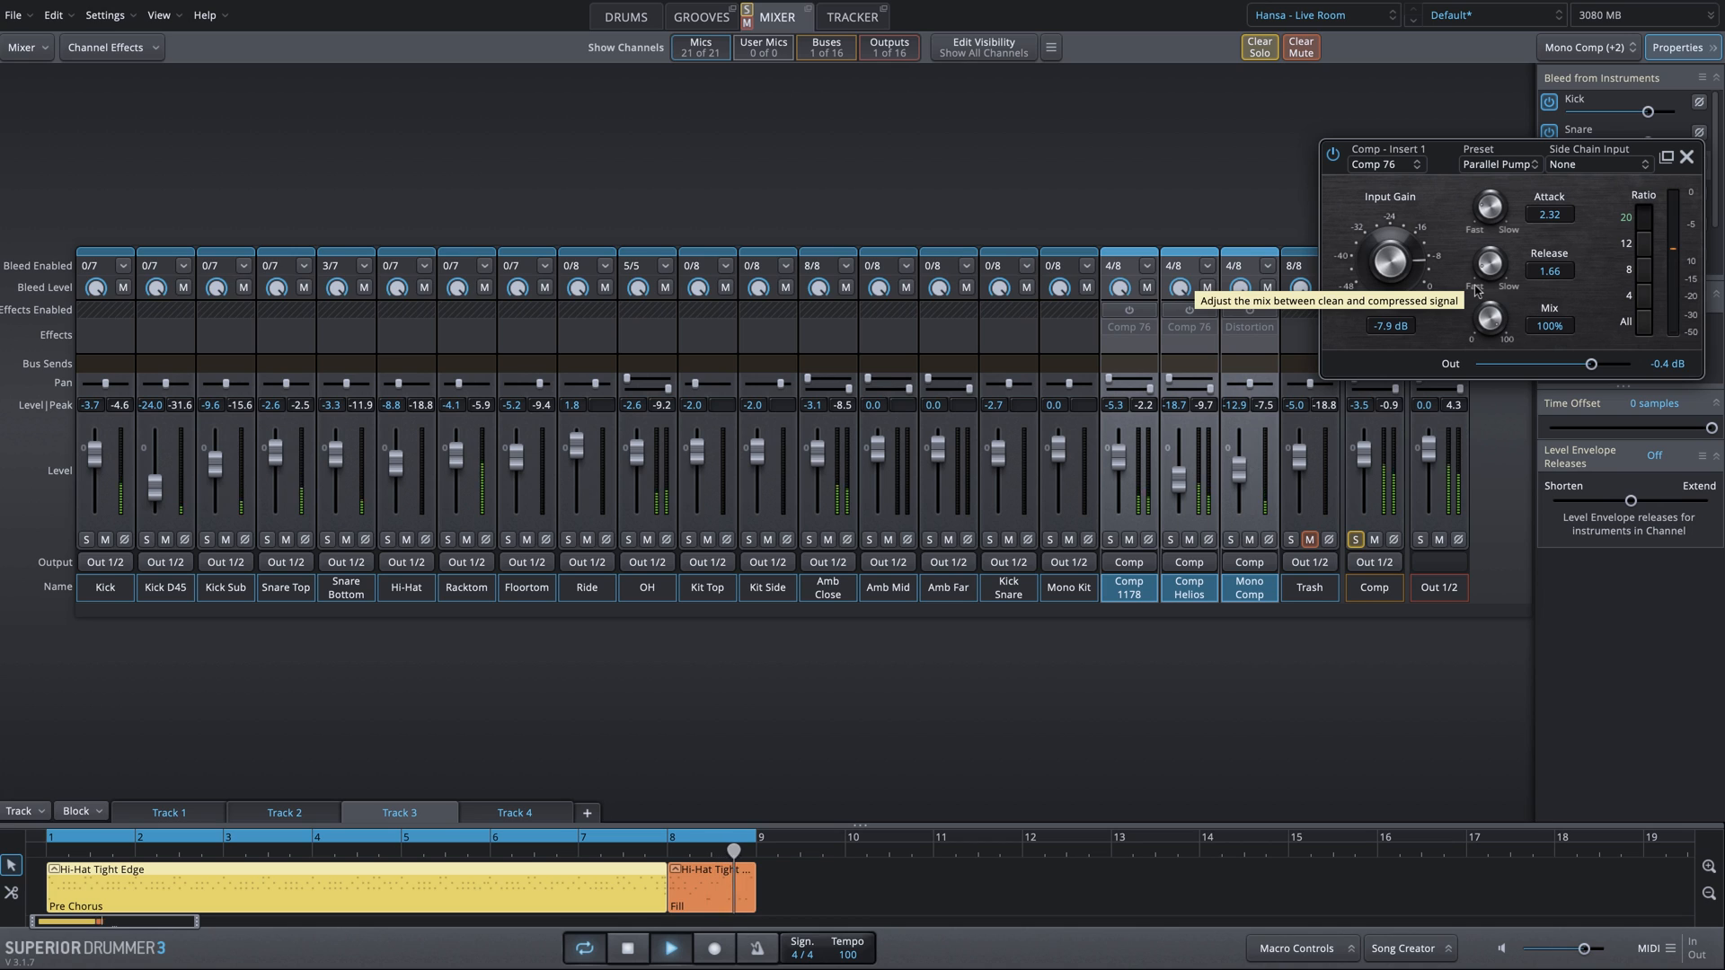
key("space")
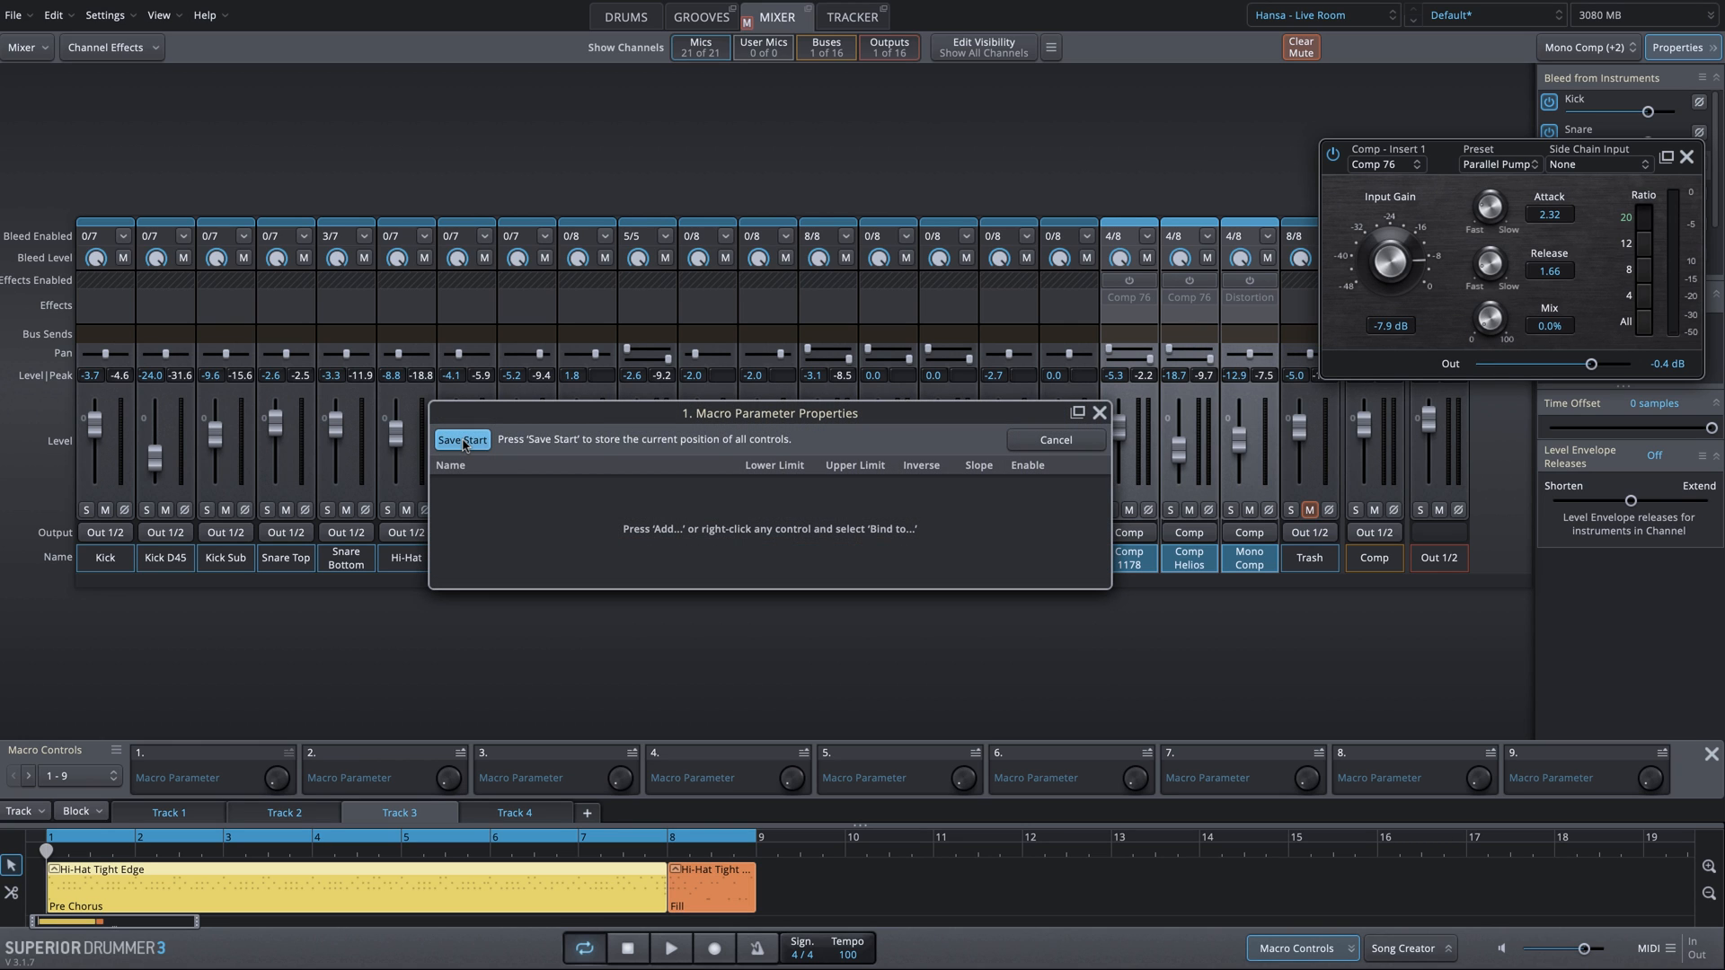
Step: Record macro control 1 to move the Comp bus's Comp 76 mix from 0% to 100% and its output level from -0.4 to -6.0 dB
left_click(463, 440)
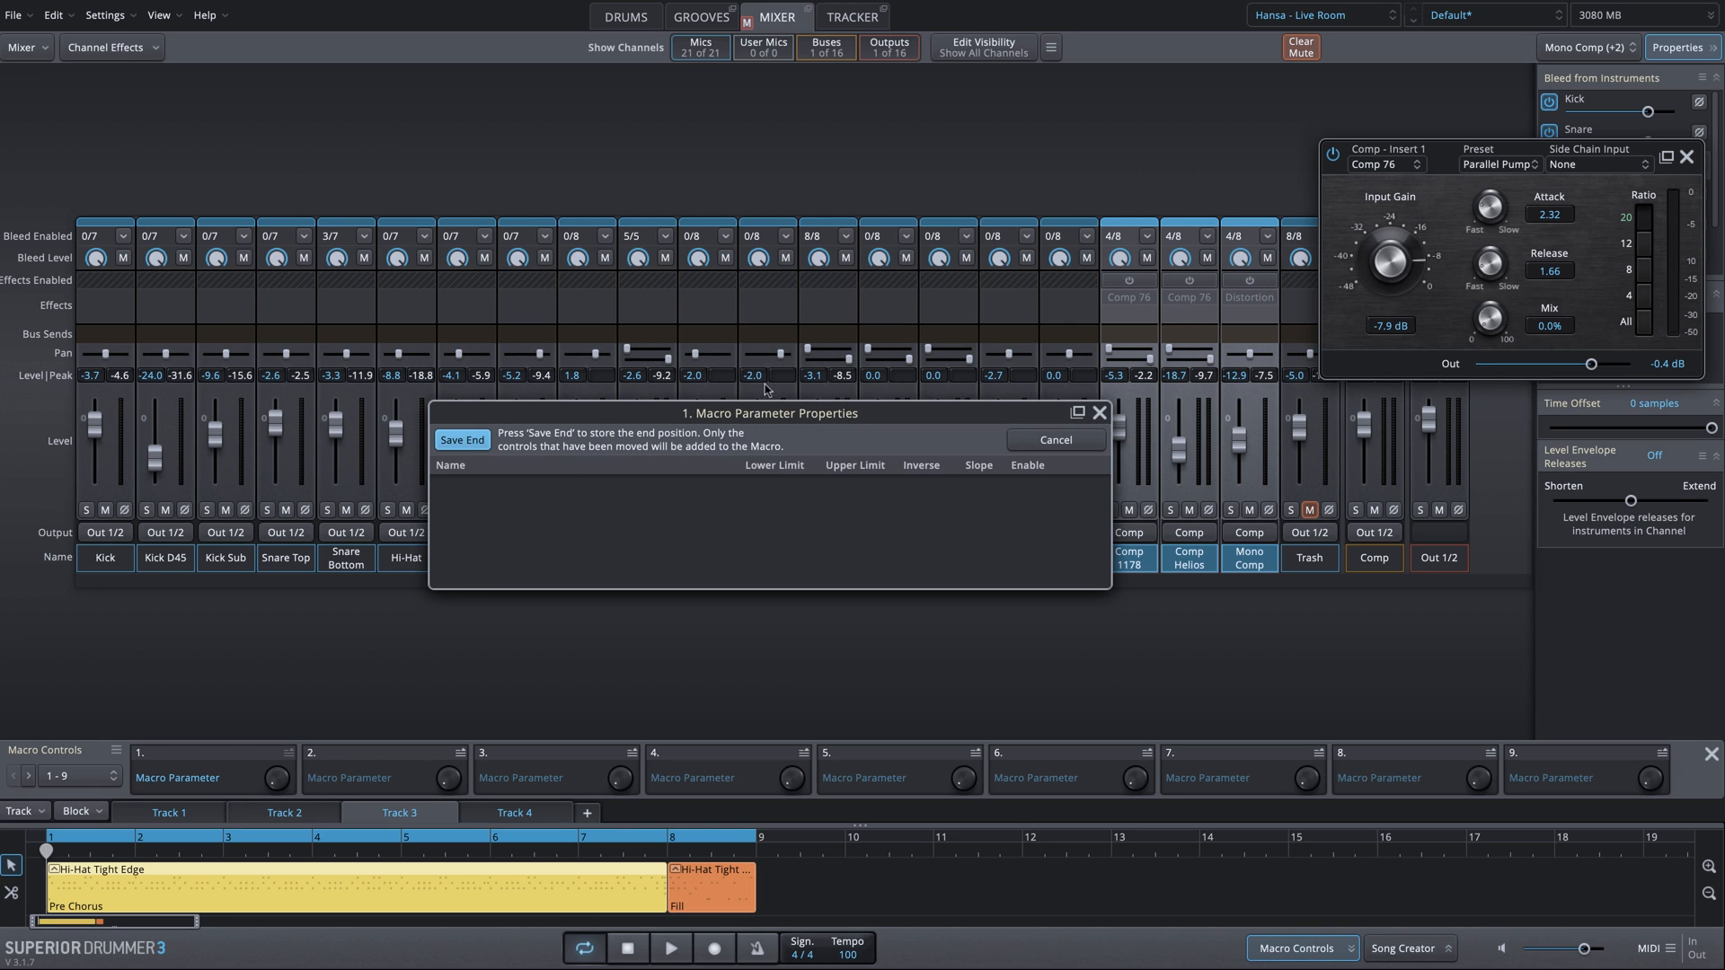
left_click_drag(1486, 327, 1563, 74)
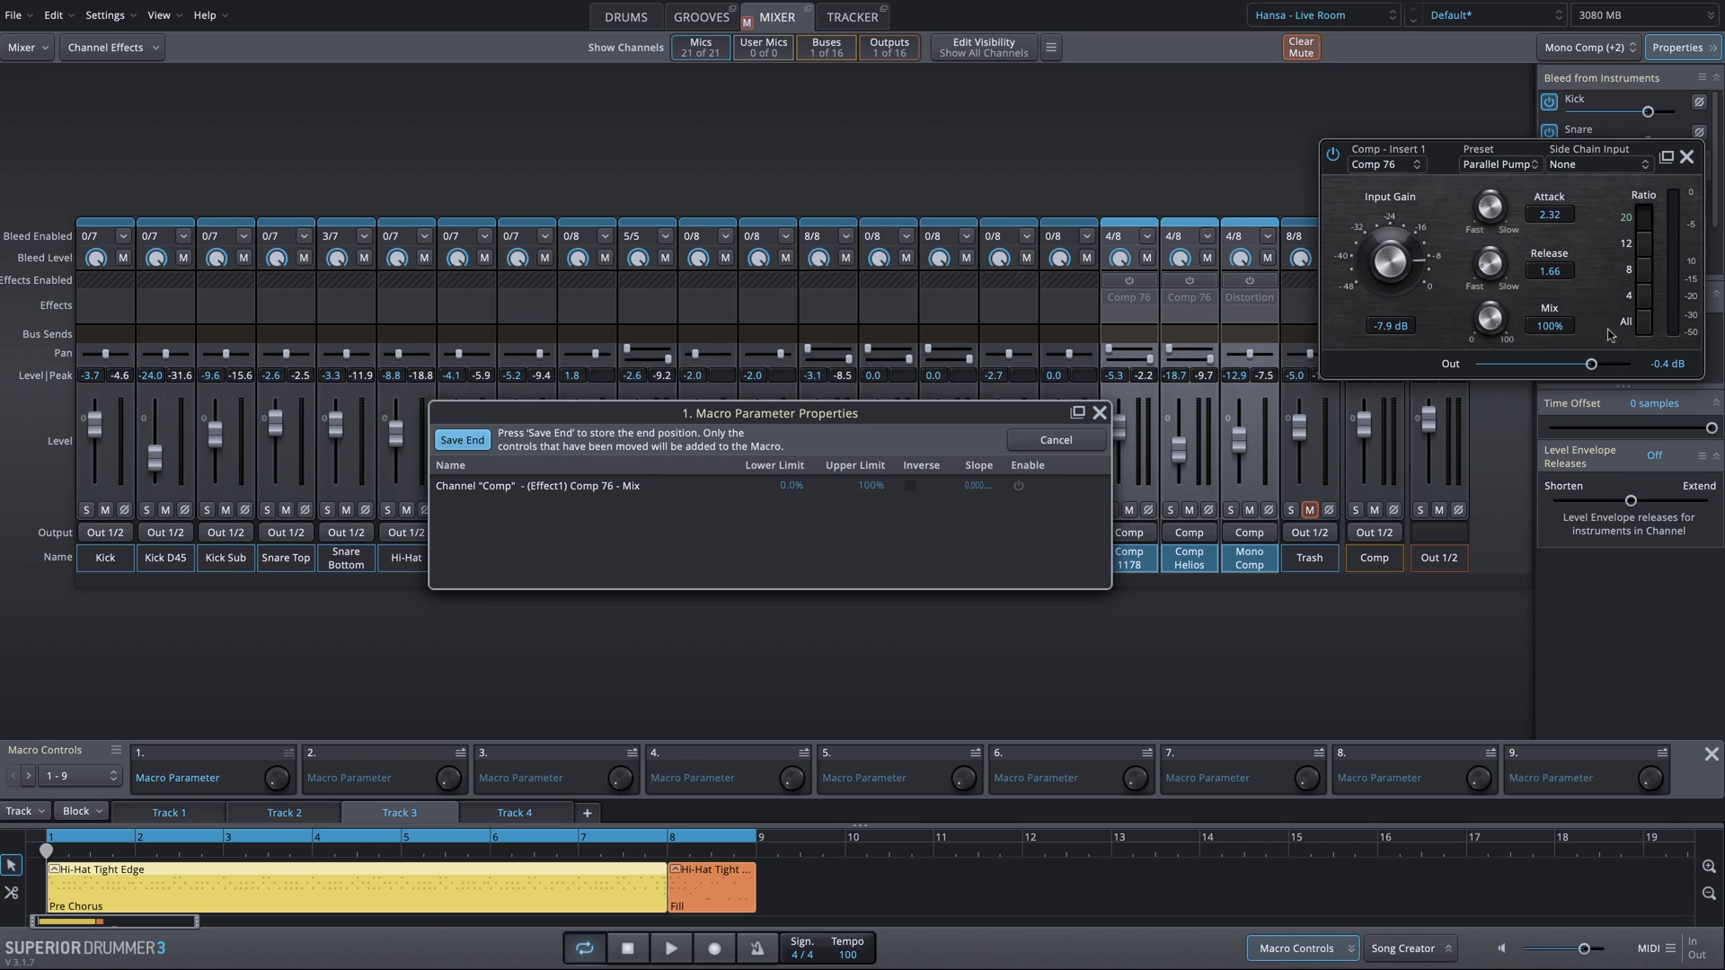
left_click_drag(1592, 365, 1587, 366)
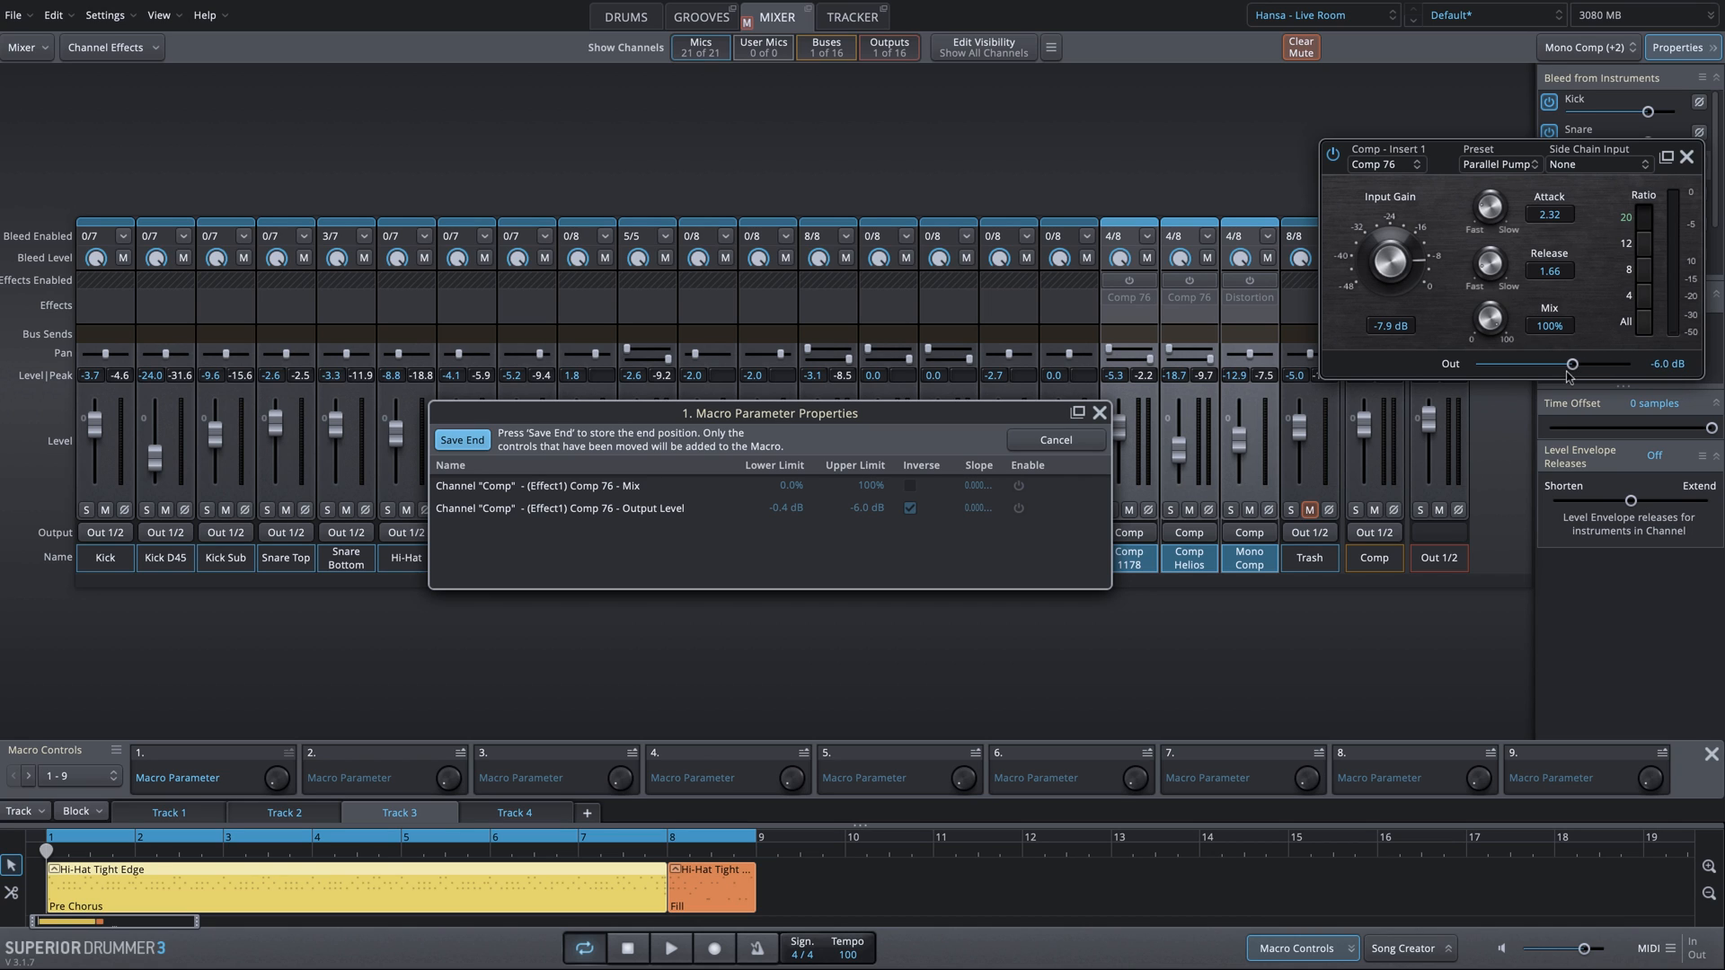
left_click(470, 441)
Step: Audition macro control 1 by sweeping it during playback with the Comp bus soloed and unsoloed, leaving it at 100%
left_click_drag(277, 778, 324, 782)
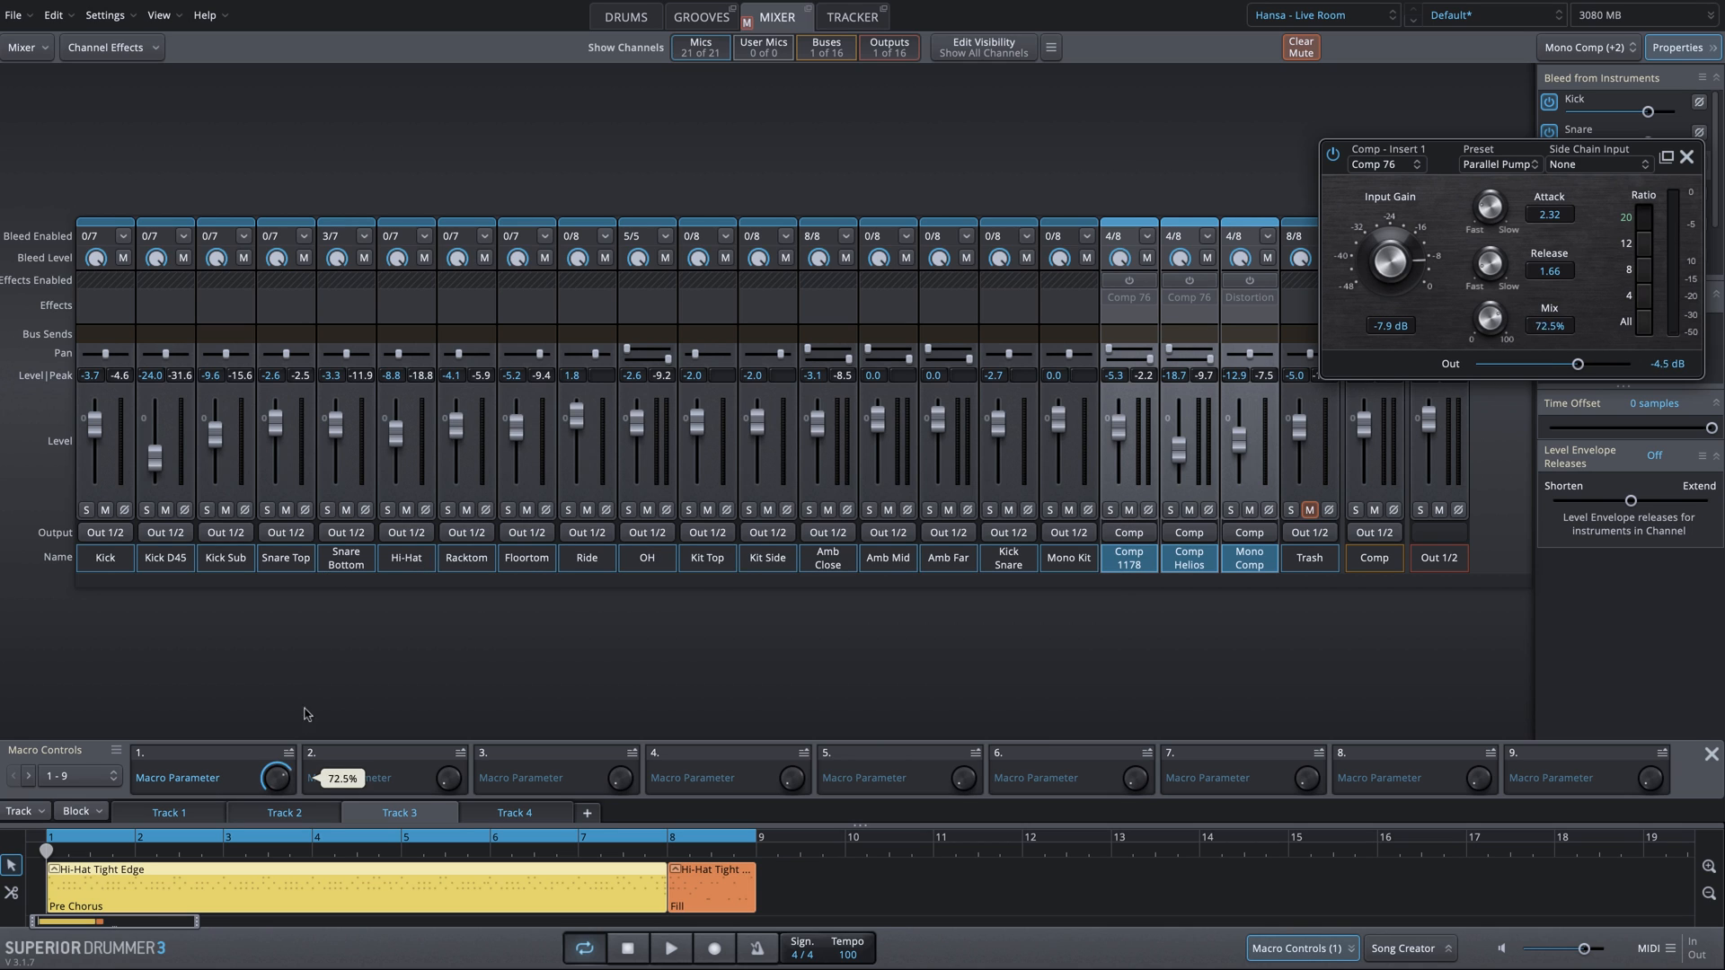
left_click_drag(331, 694, 346, 614)
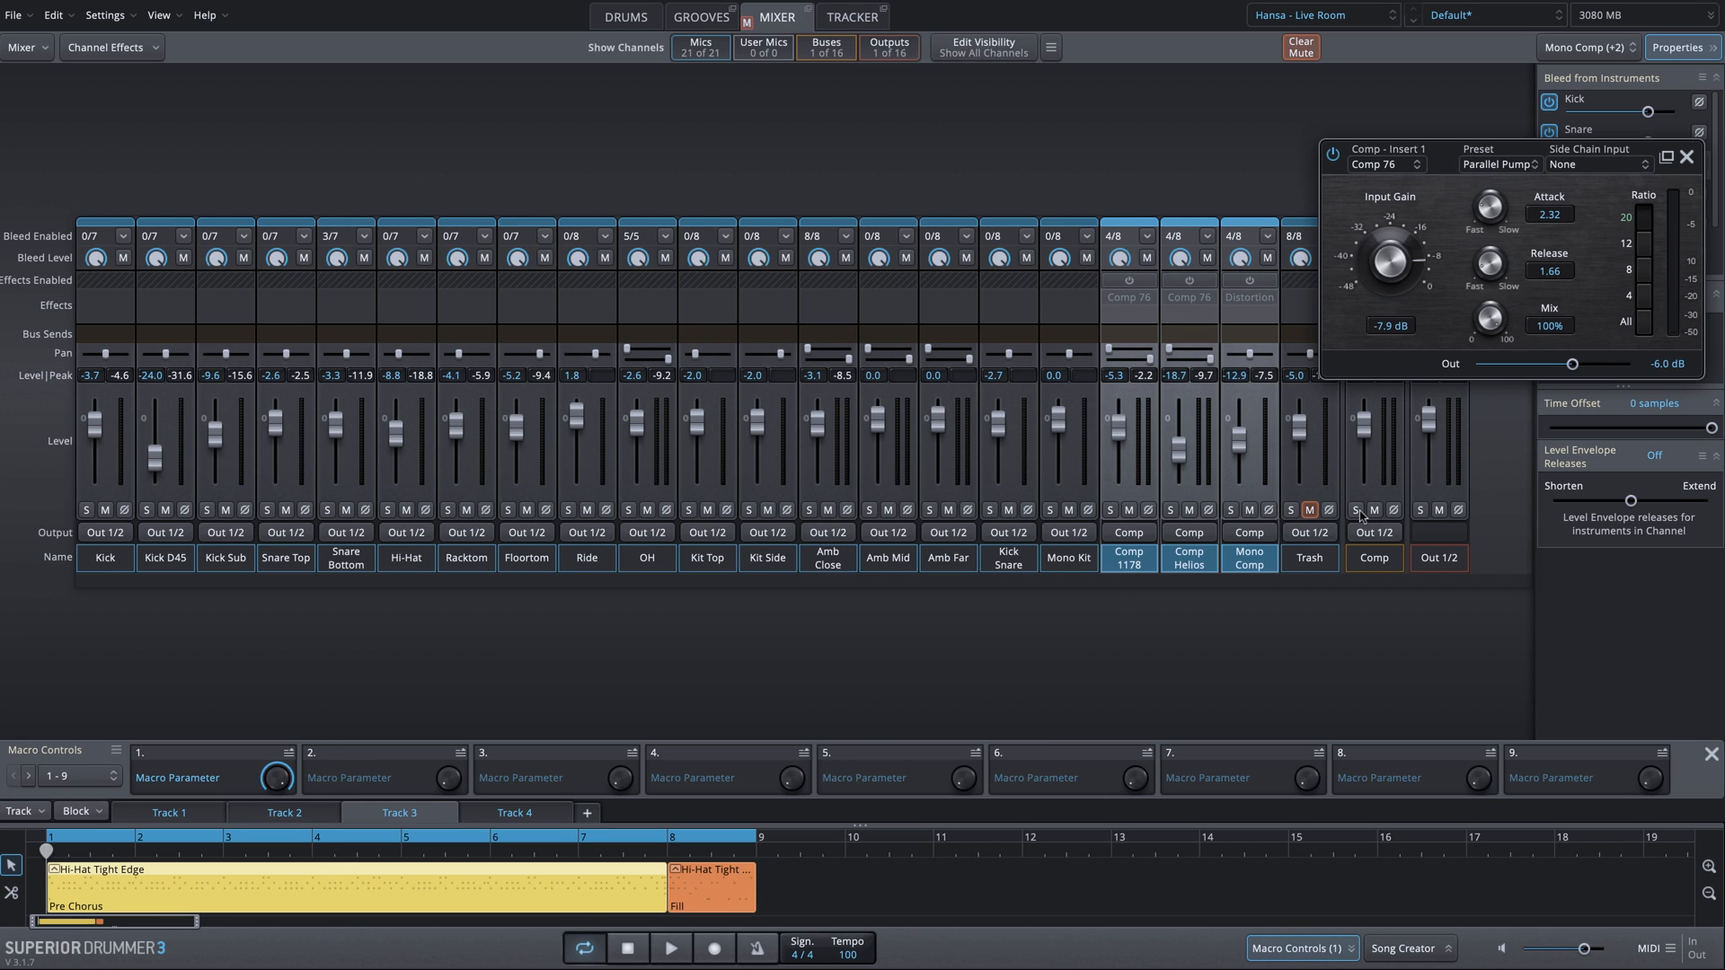
left_click(1356, 510)
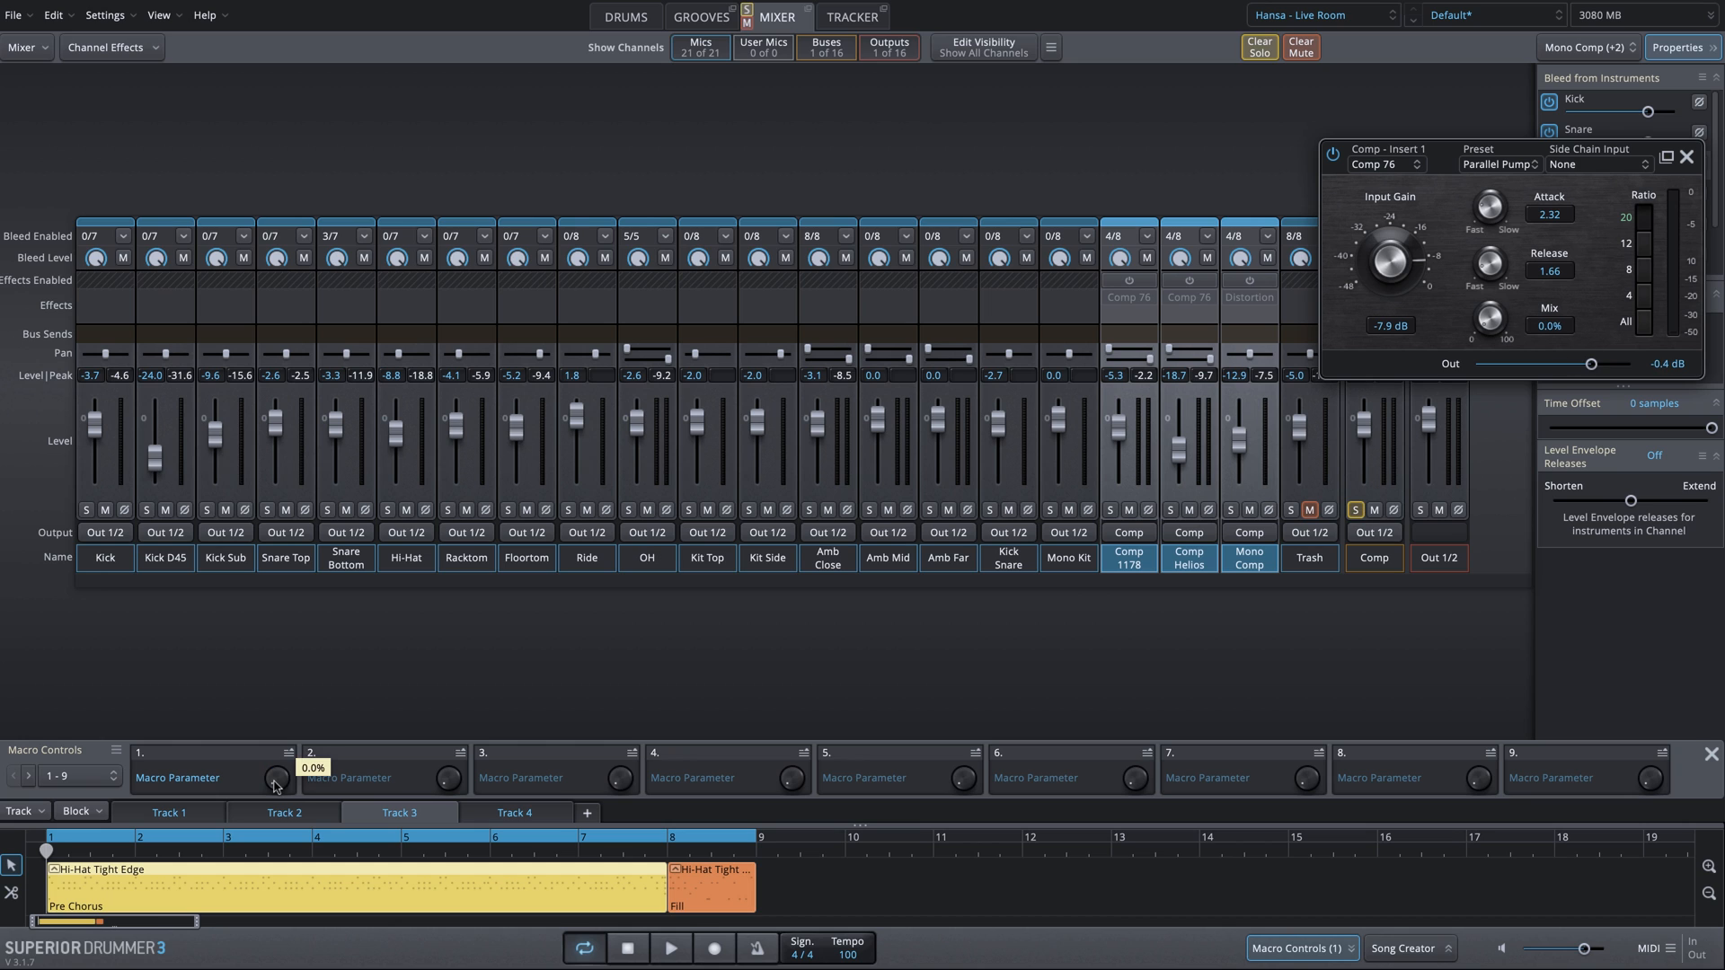
key("space")
left_click_drag(278, 787, 308, 615)
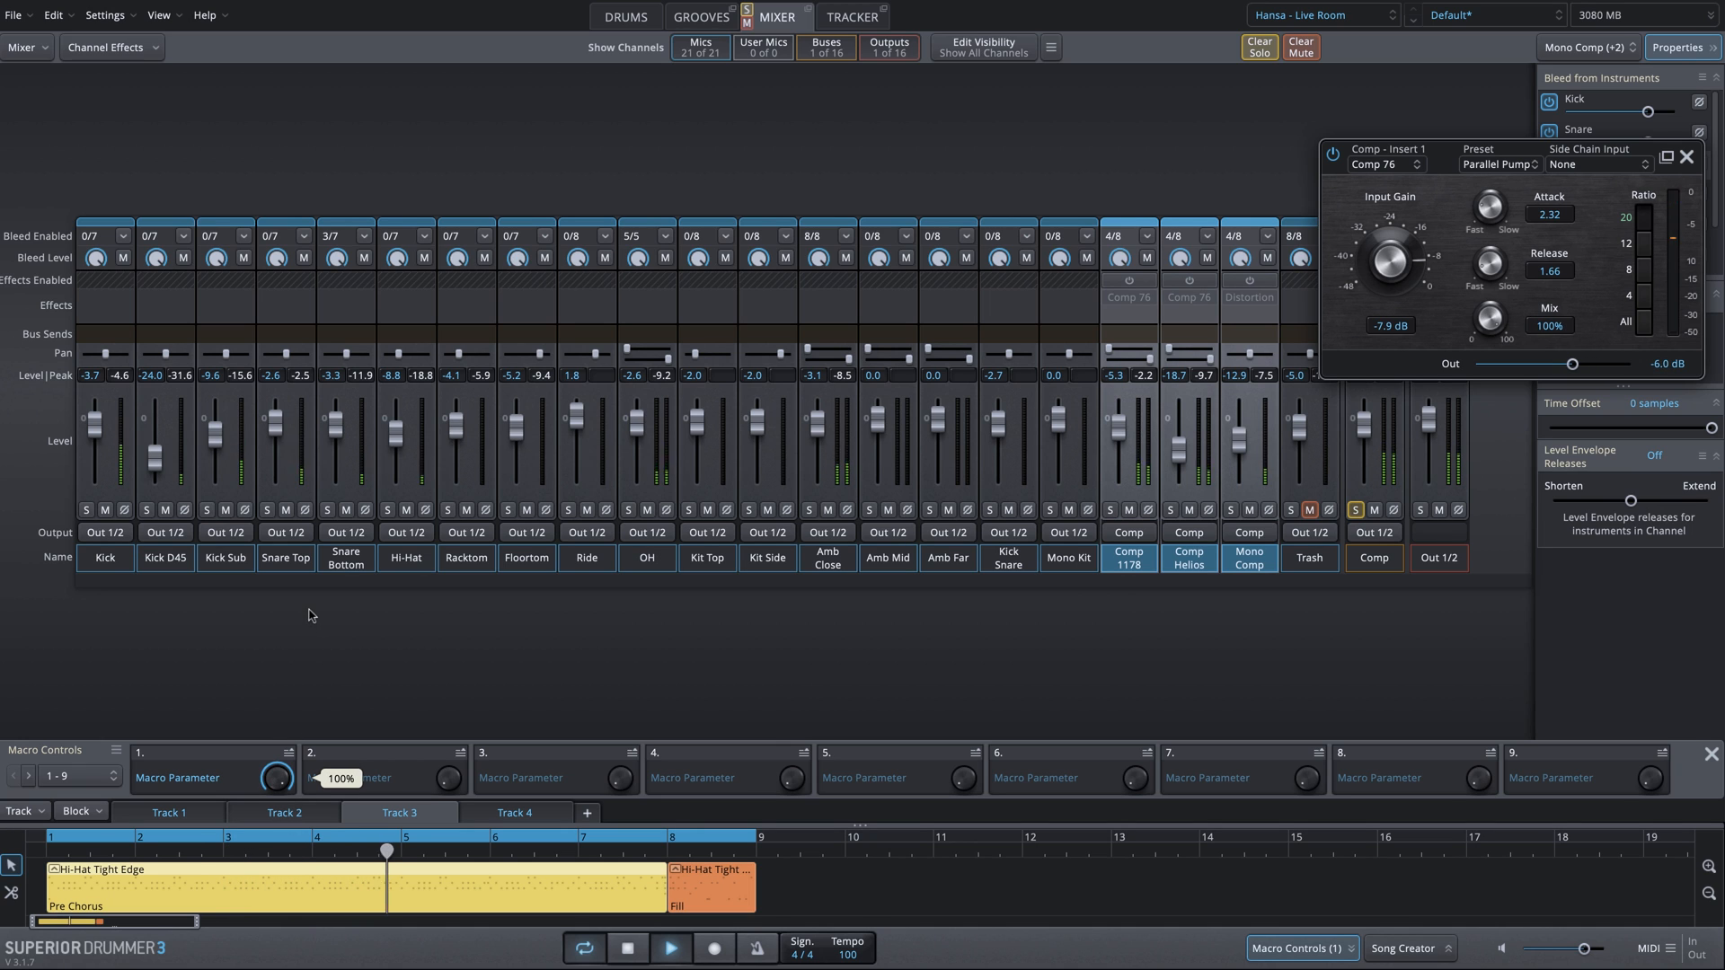
left_click(1355, 511)
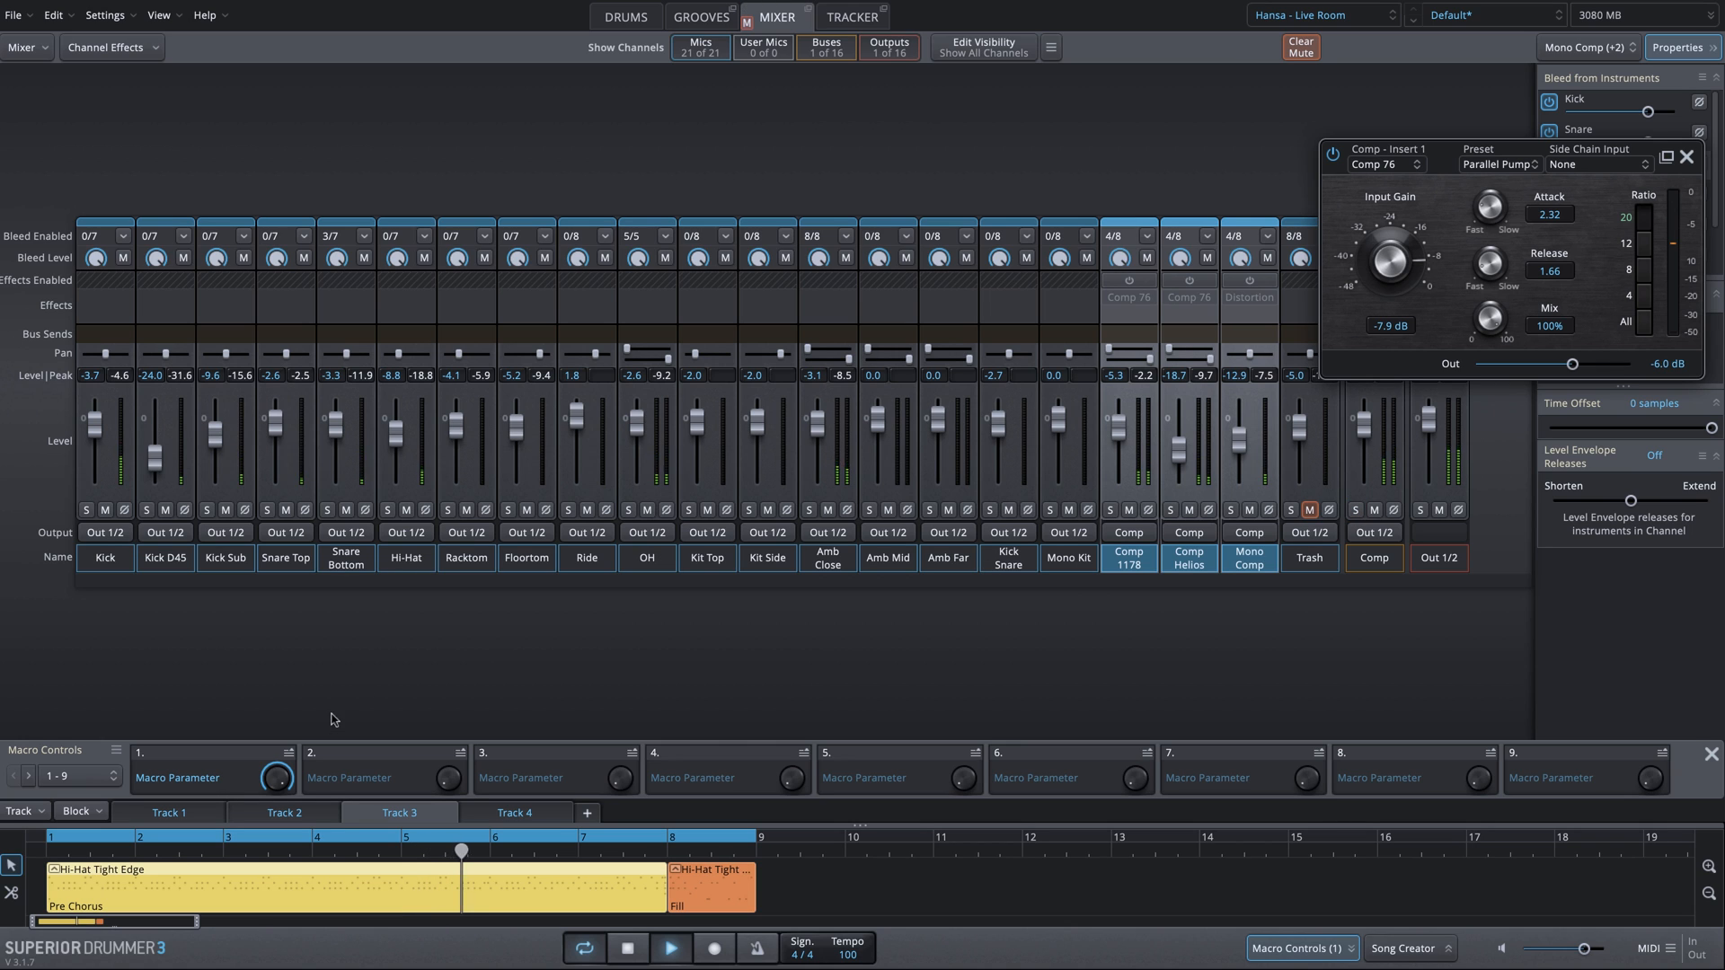
left_click_drag(278, 778, 317, 626)
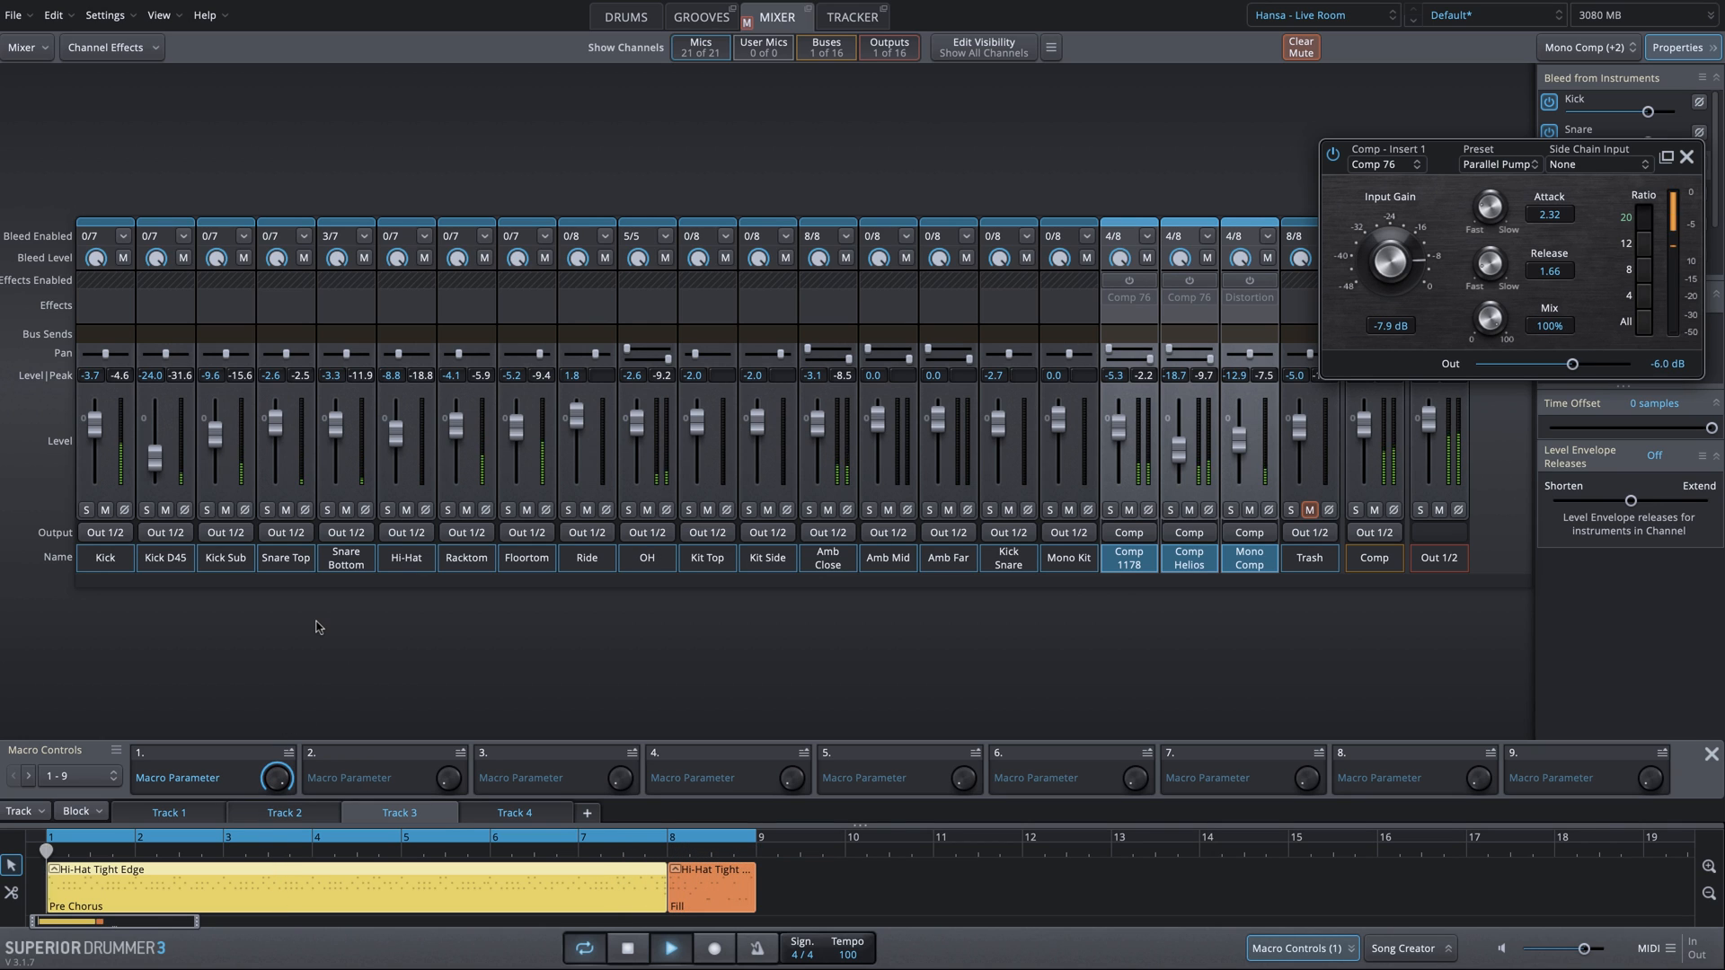
key("space")
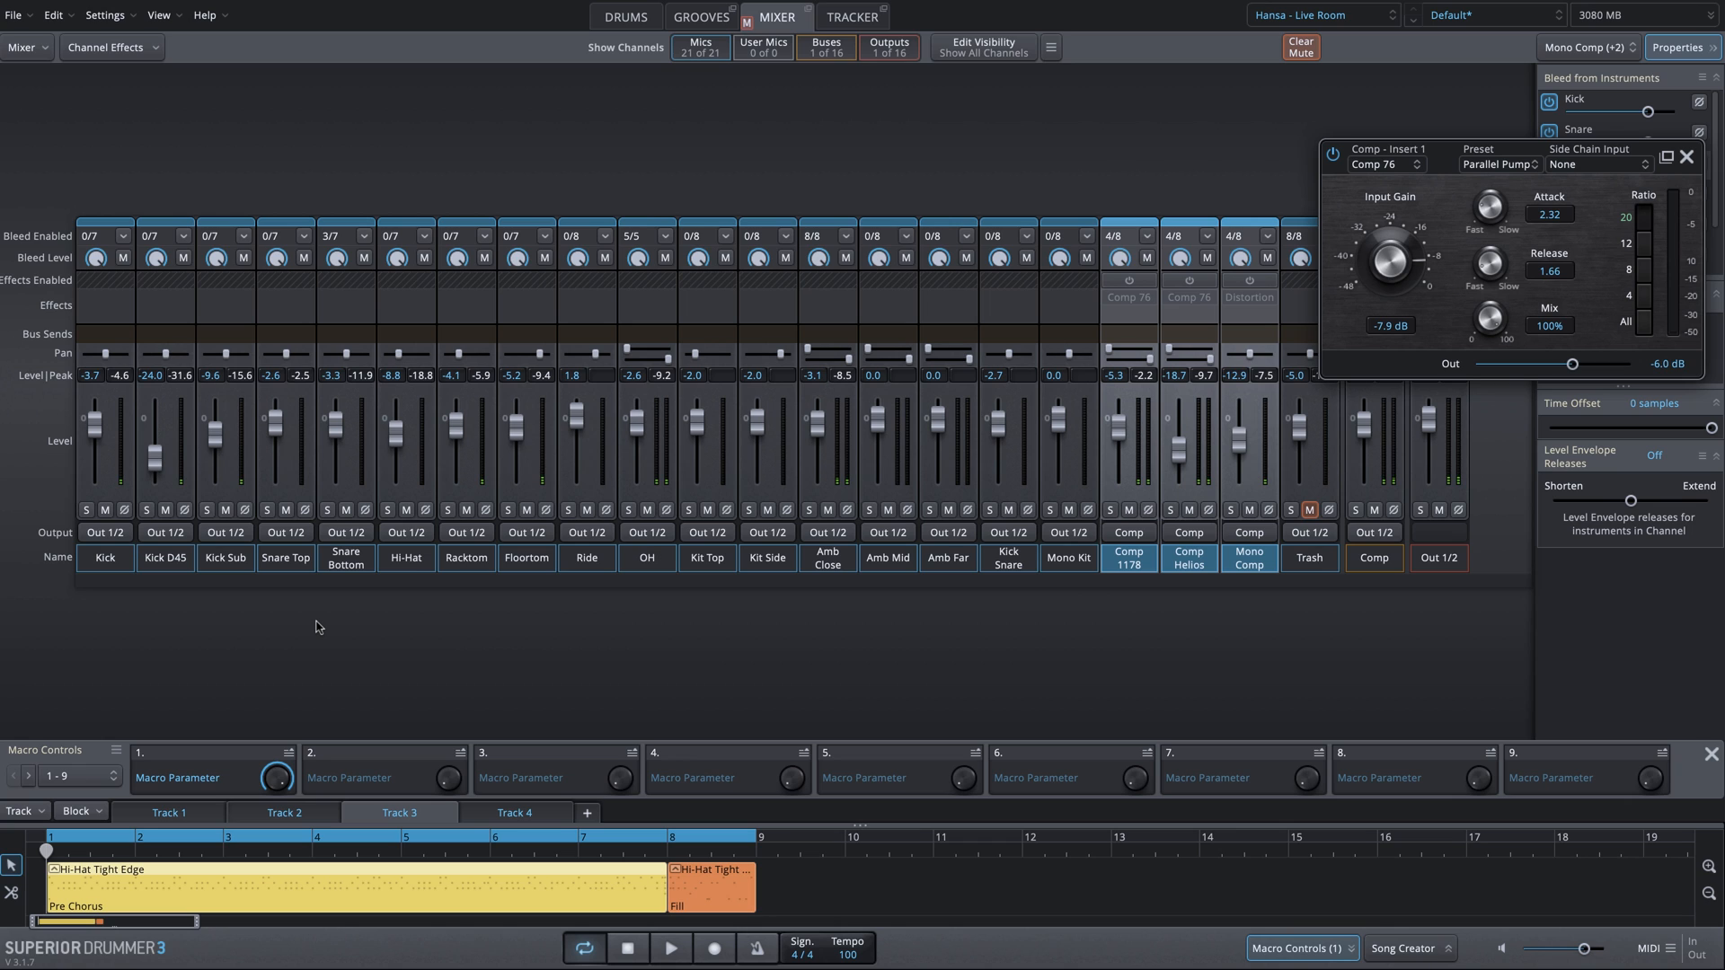
Step: Close the Comp 76 window and browse the library's Toontrack presets without loading one
left_click(1685, 156)
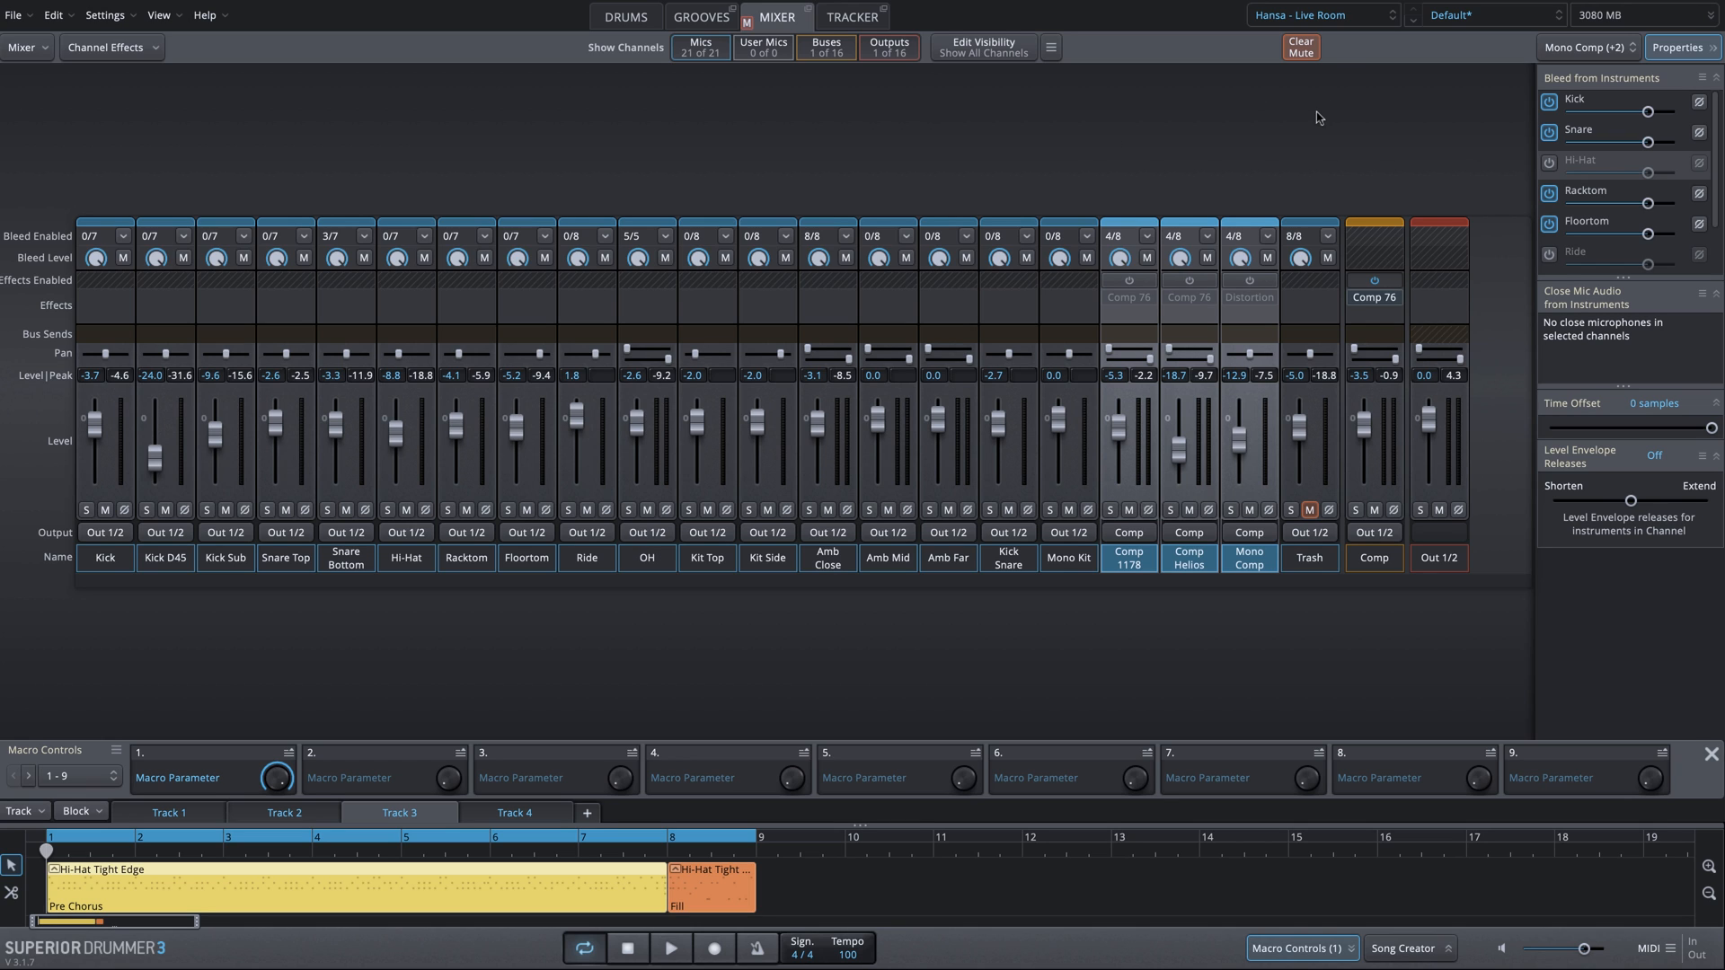
left_click(1506, 16)
mouse_move(1469, 139)
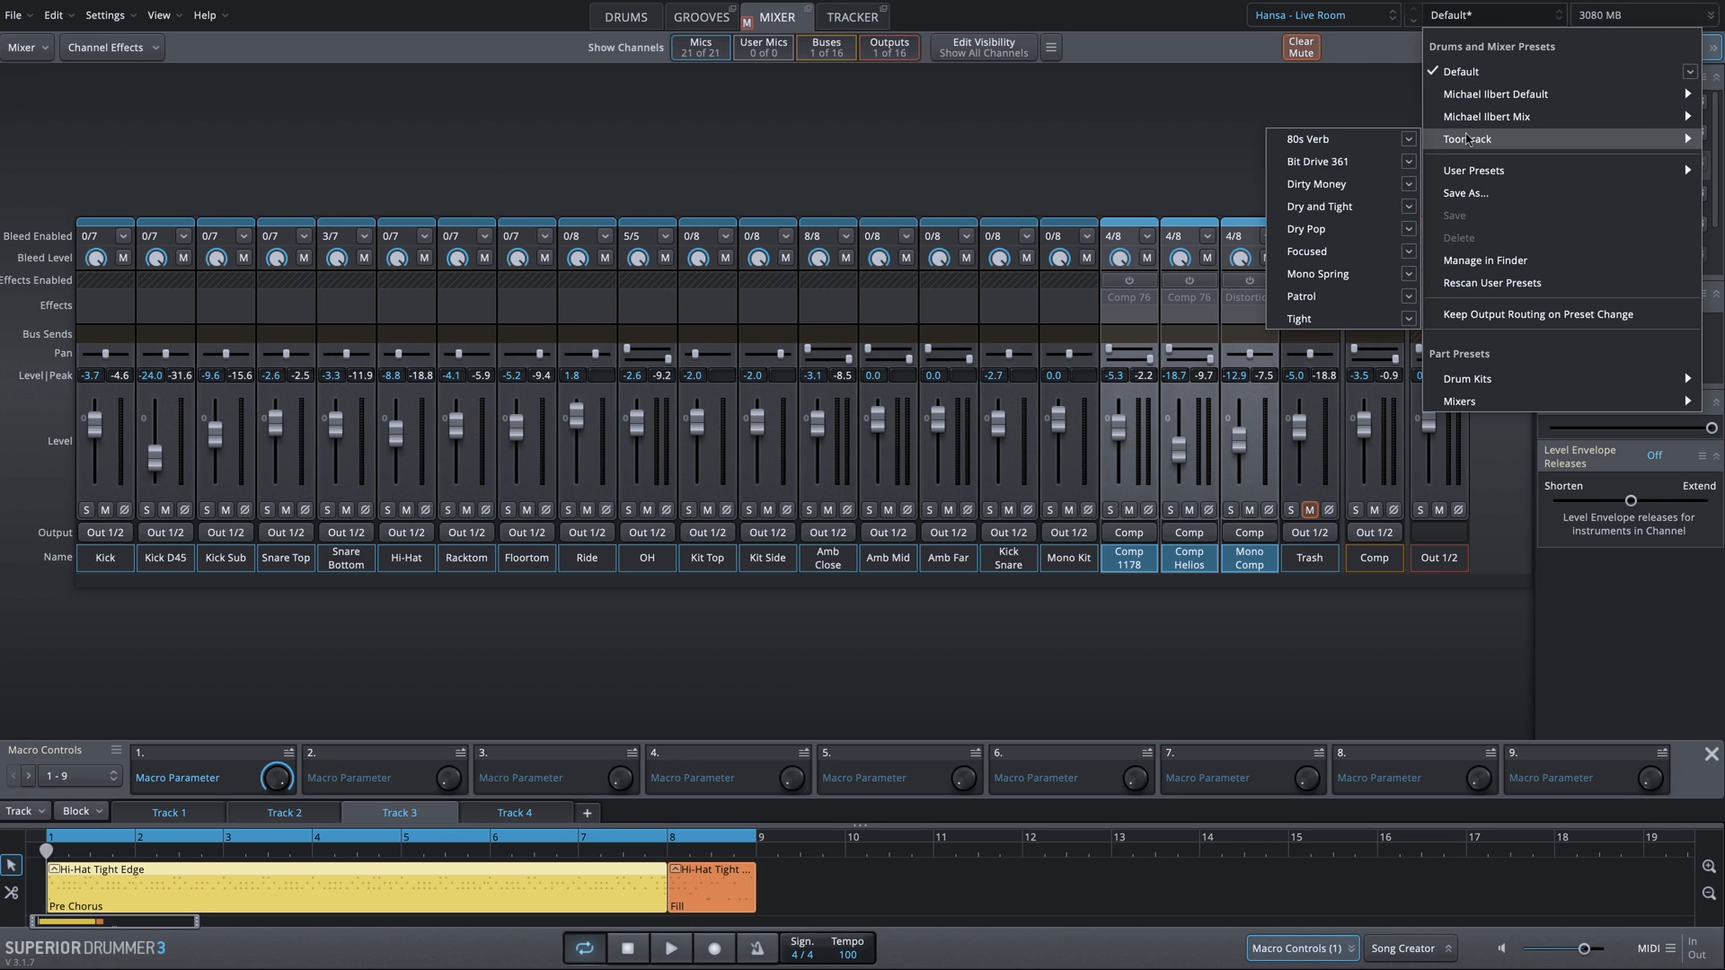
left_click(1075, 139)
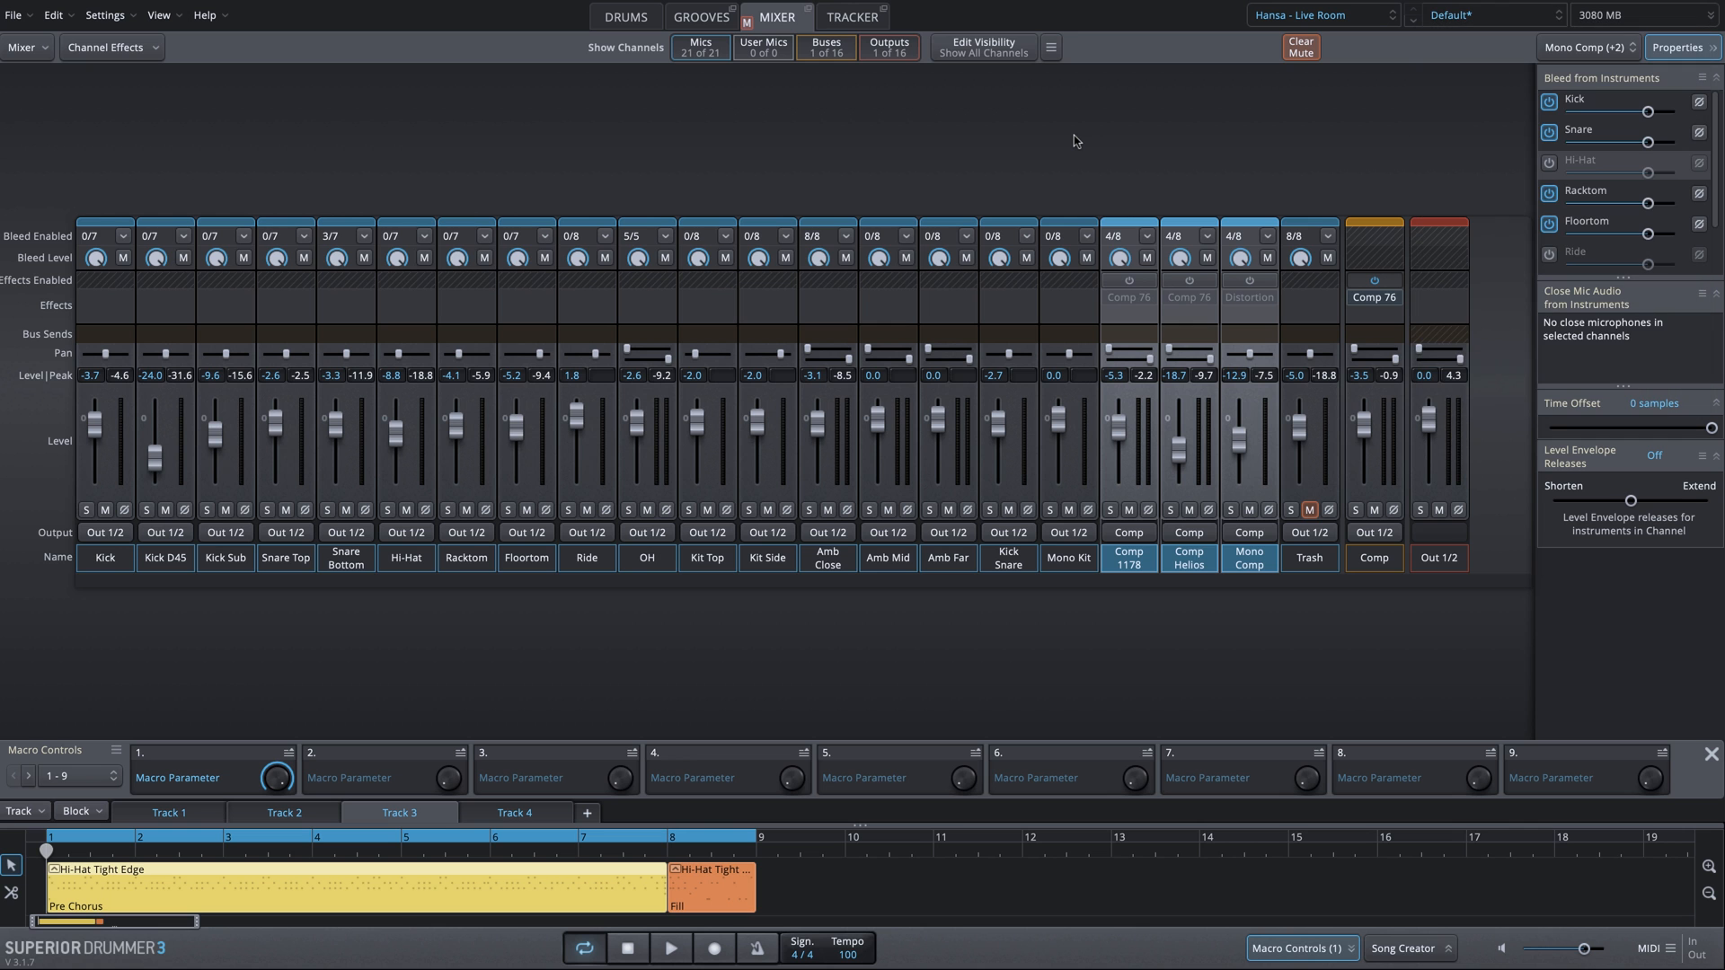